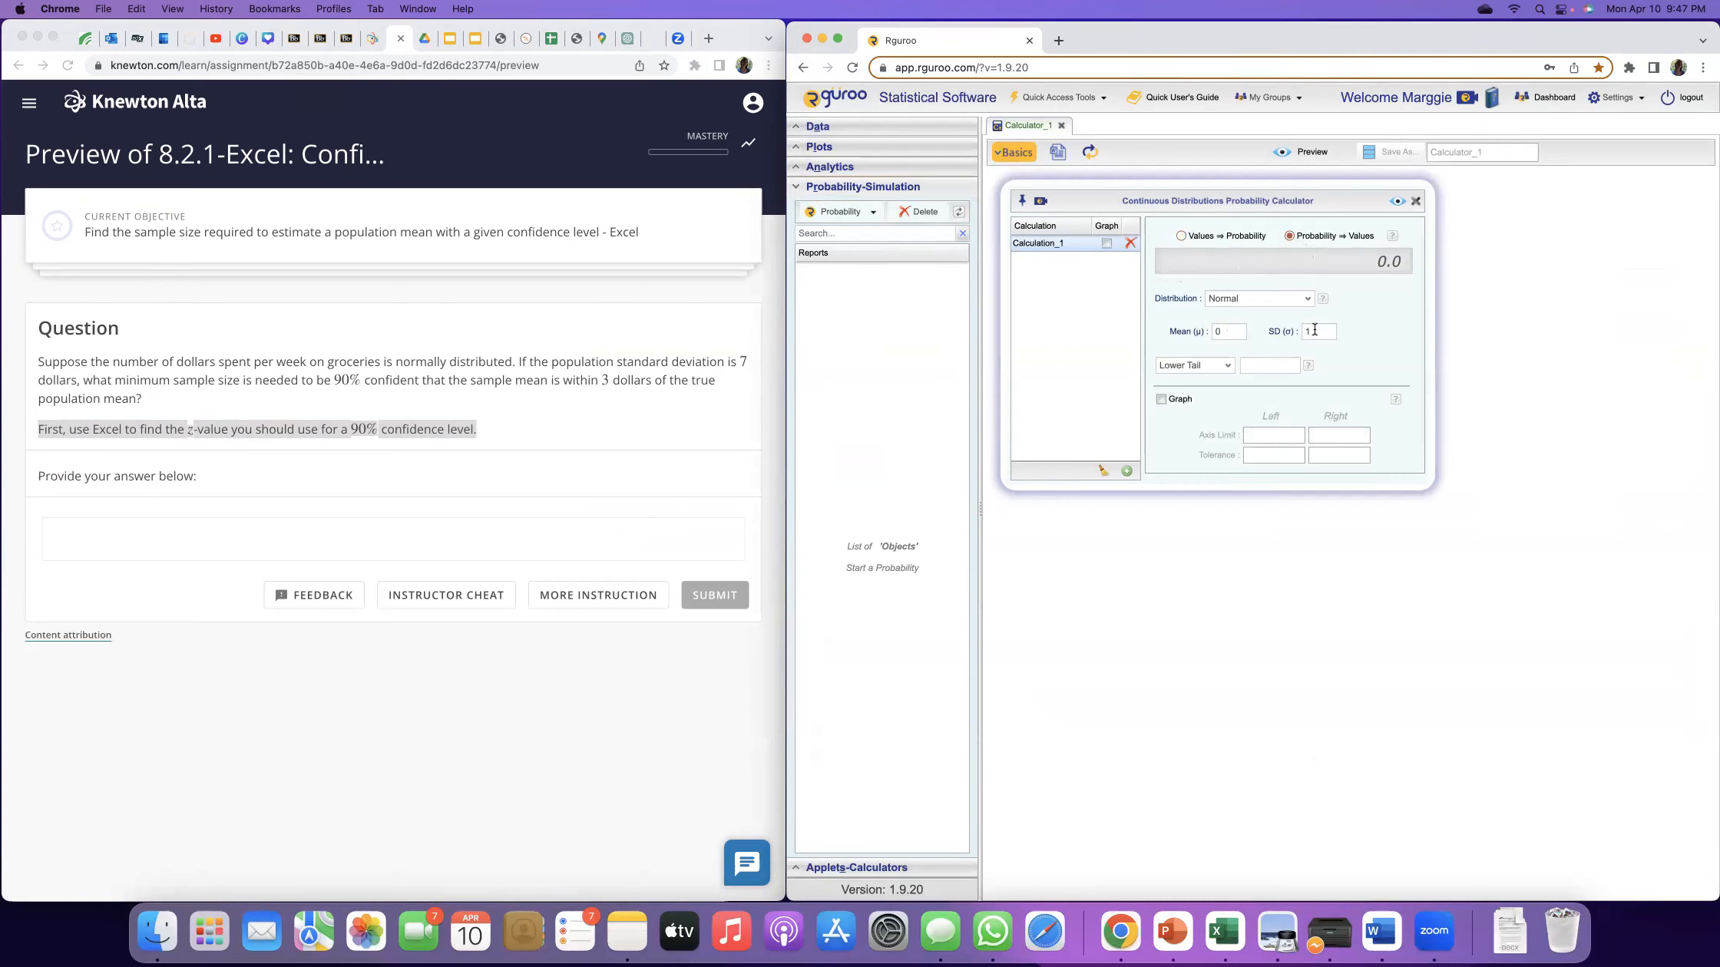
# Calculate and graph the standard normal value for an upper-tail probability of .05.
pyautogui.click(1229, 366)
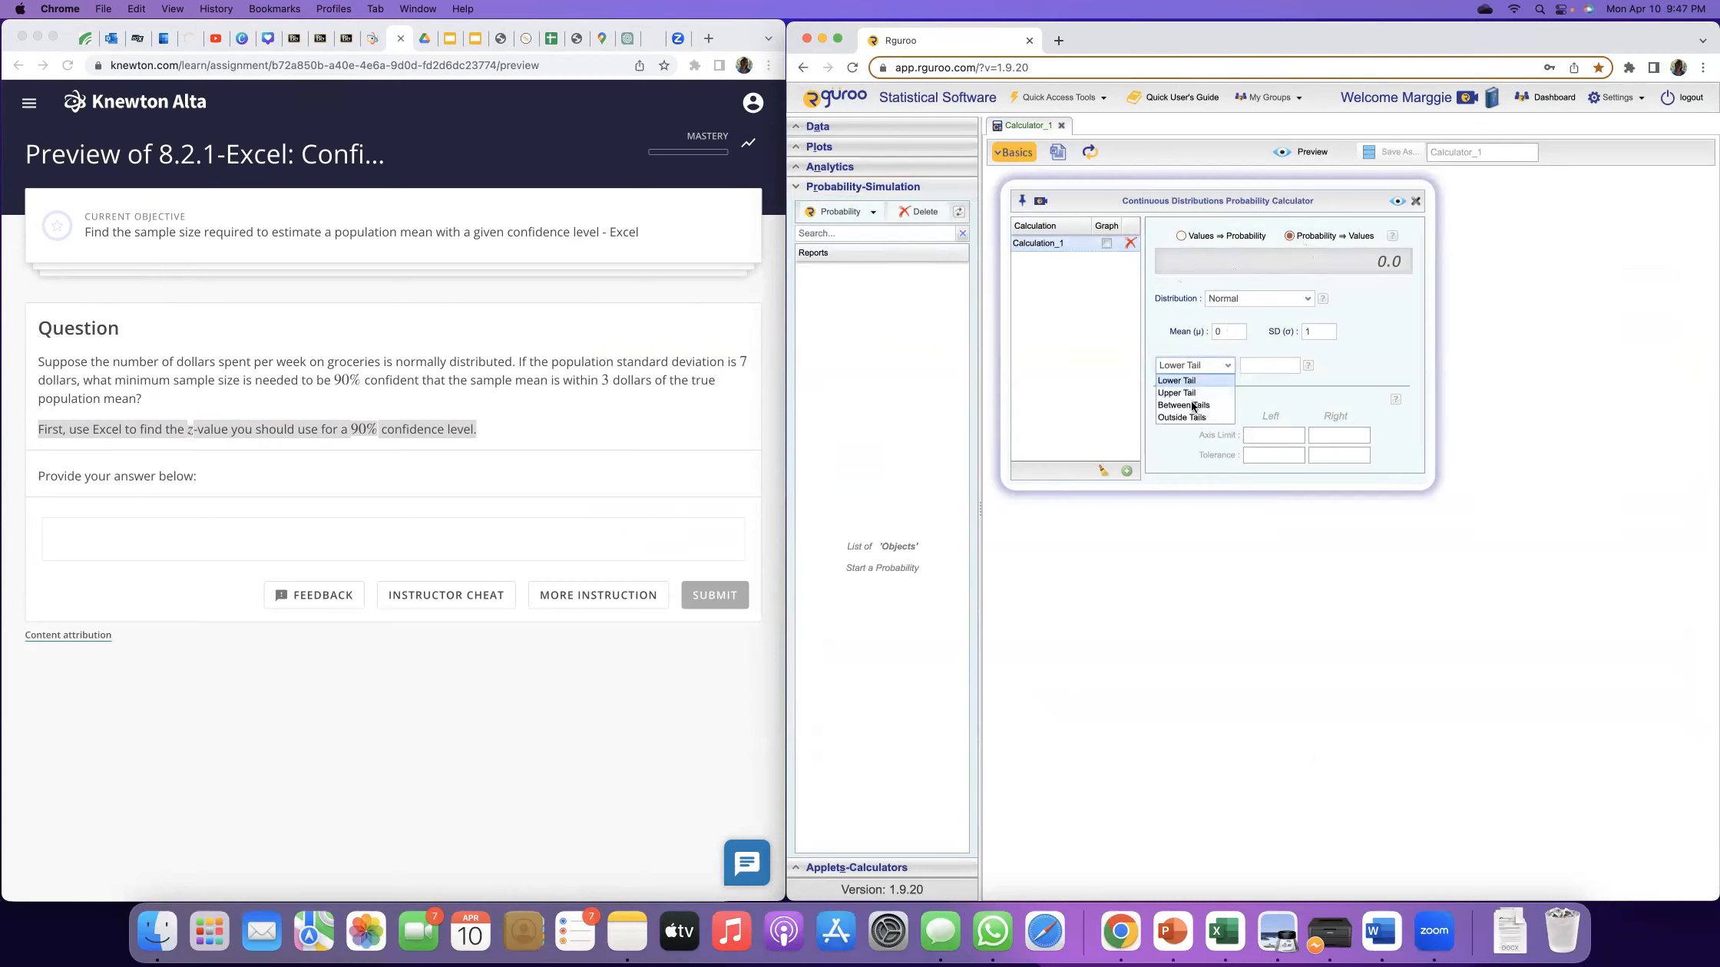
pyautogui.click(1187, 398)
pyautogui.click(1260, 367)
pyautogui.write('.05')
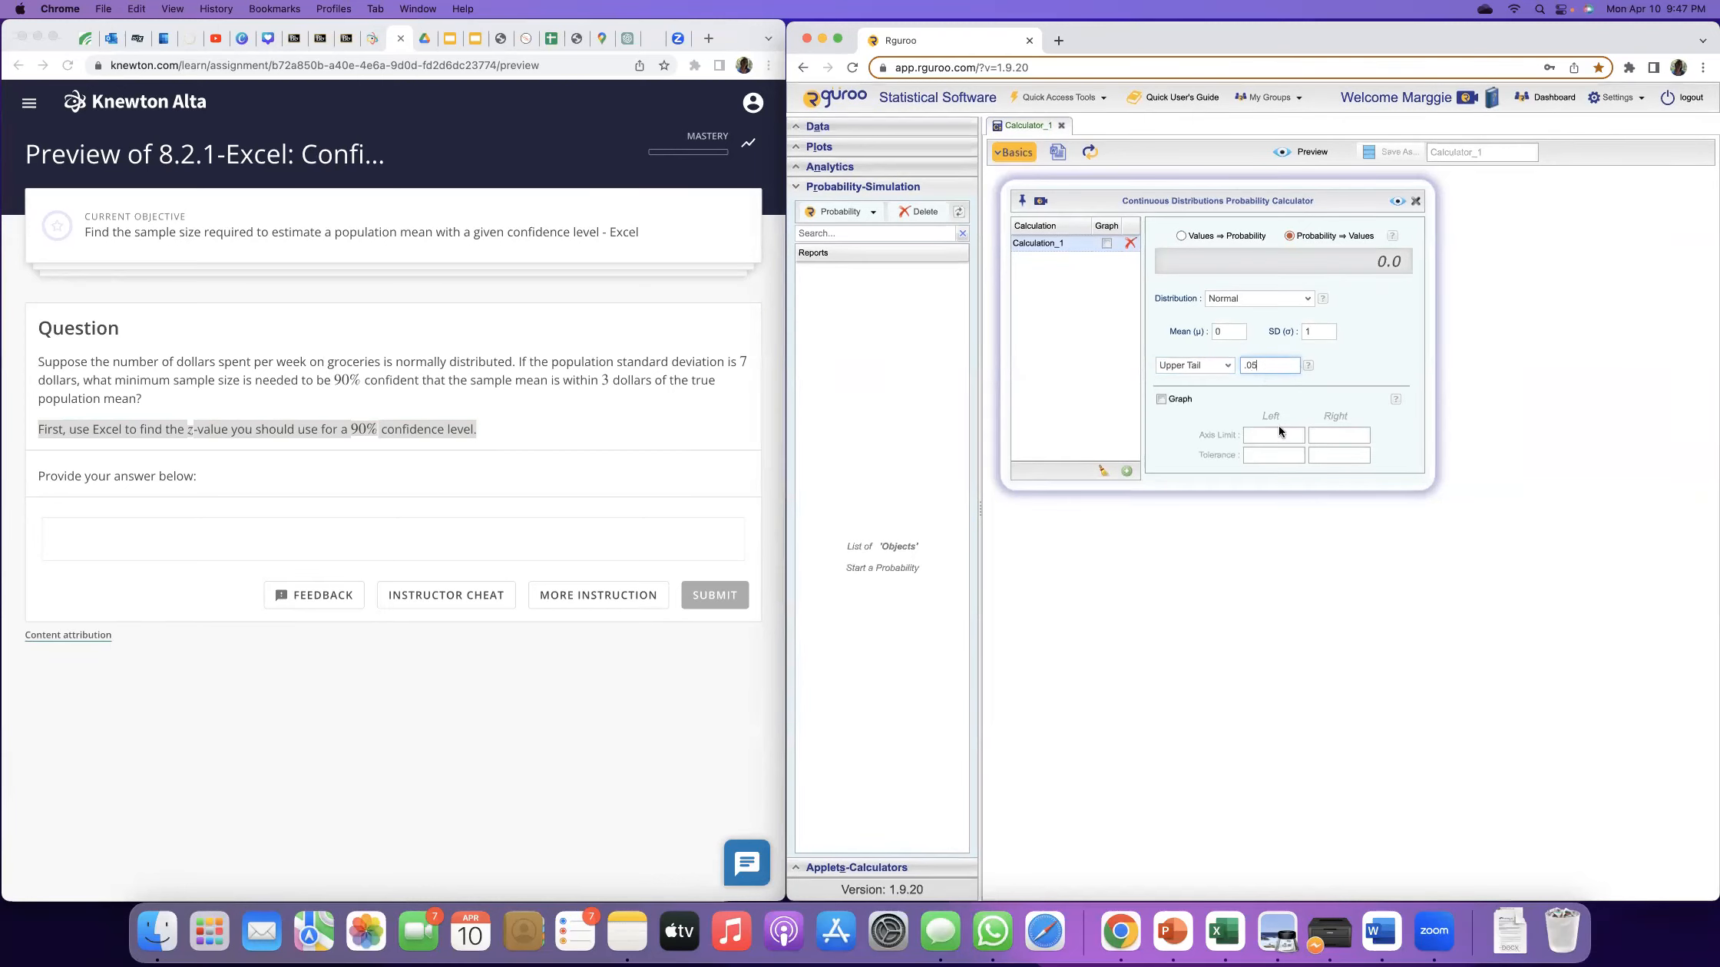
pyautogui.click(1159, 399)
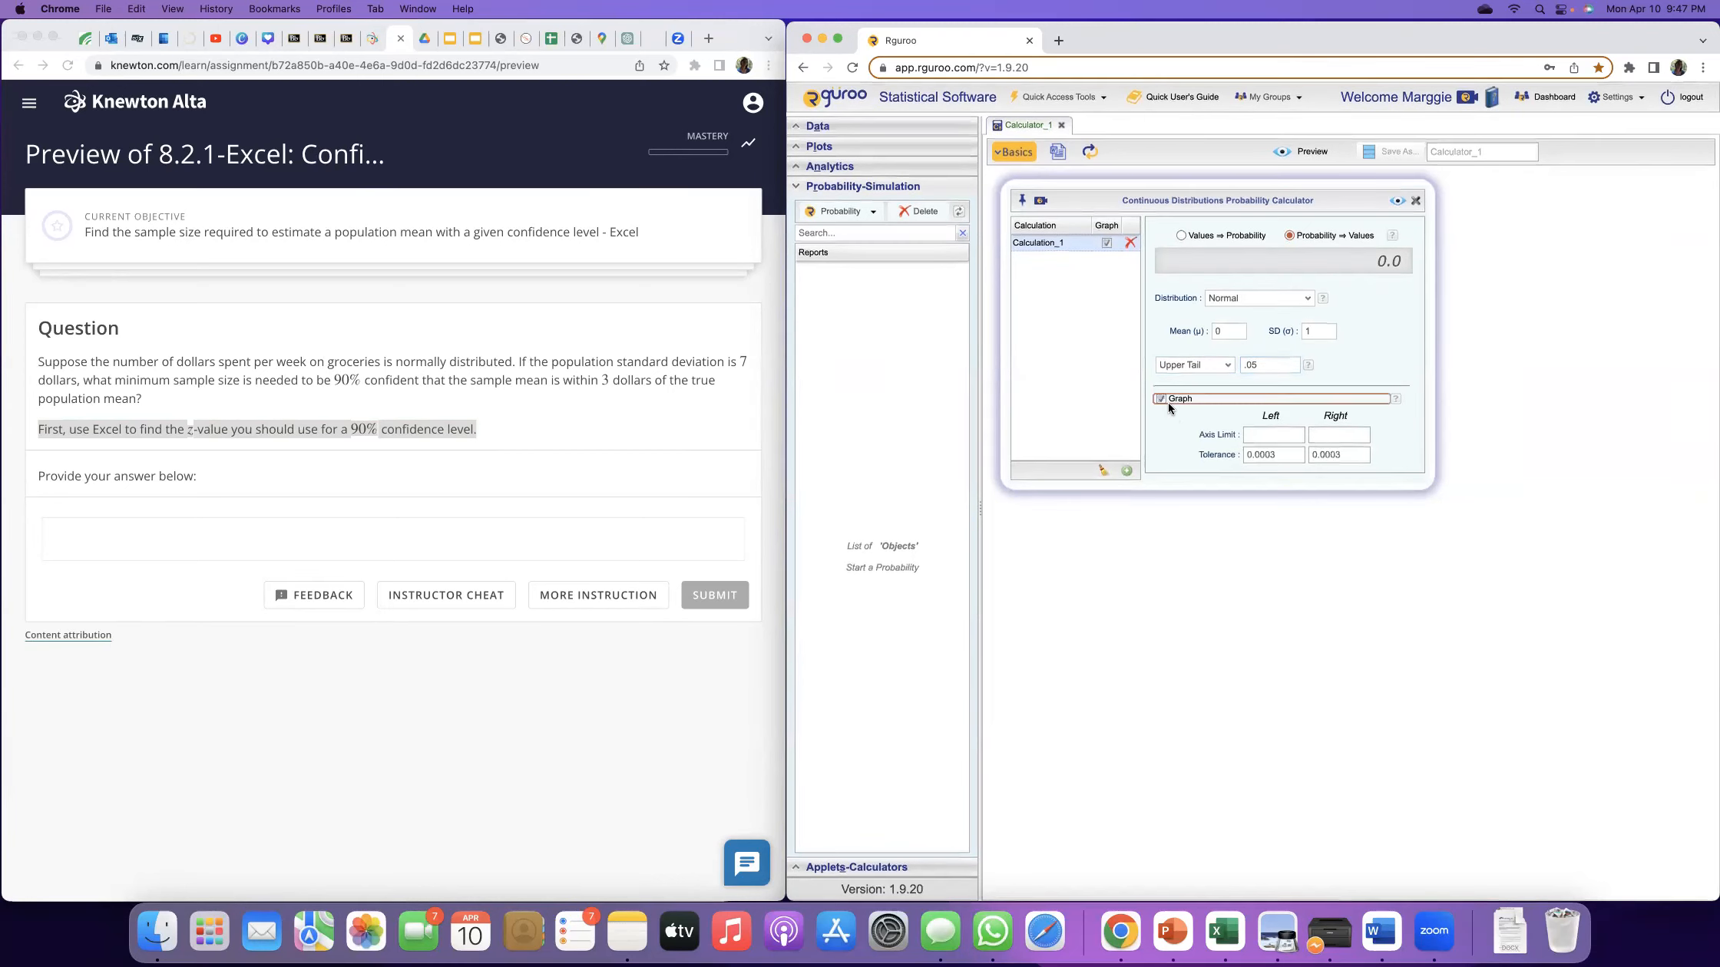
pyautogui.click(1395, 205)
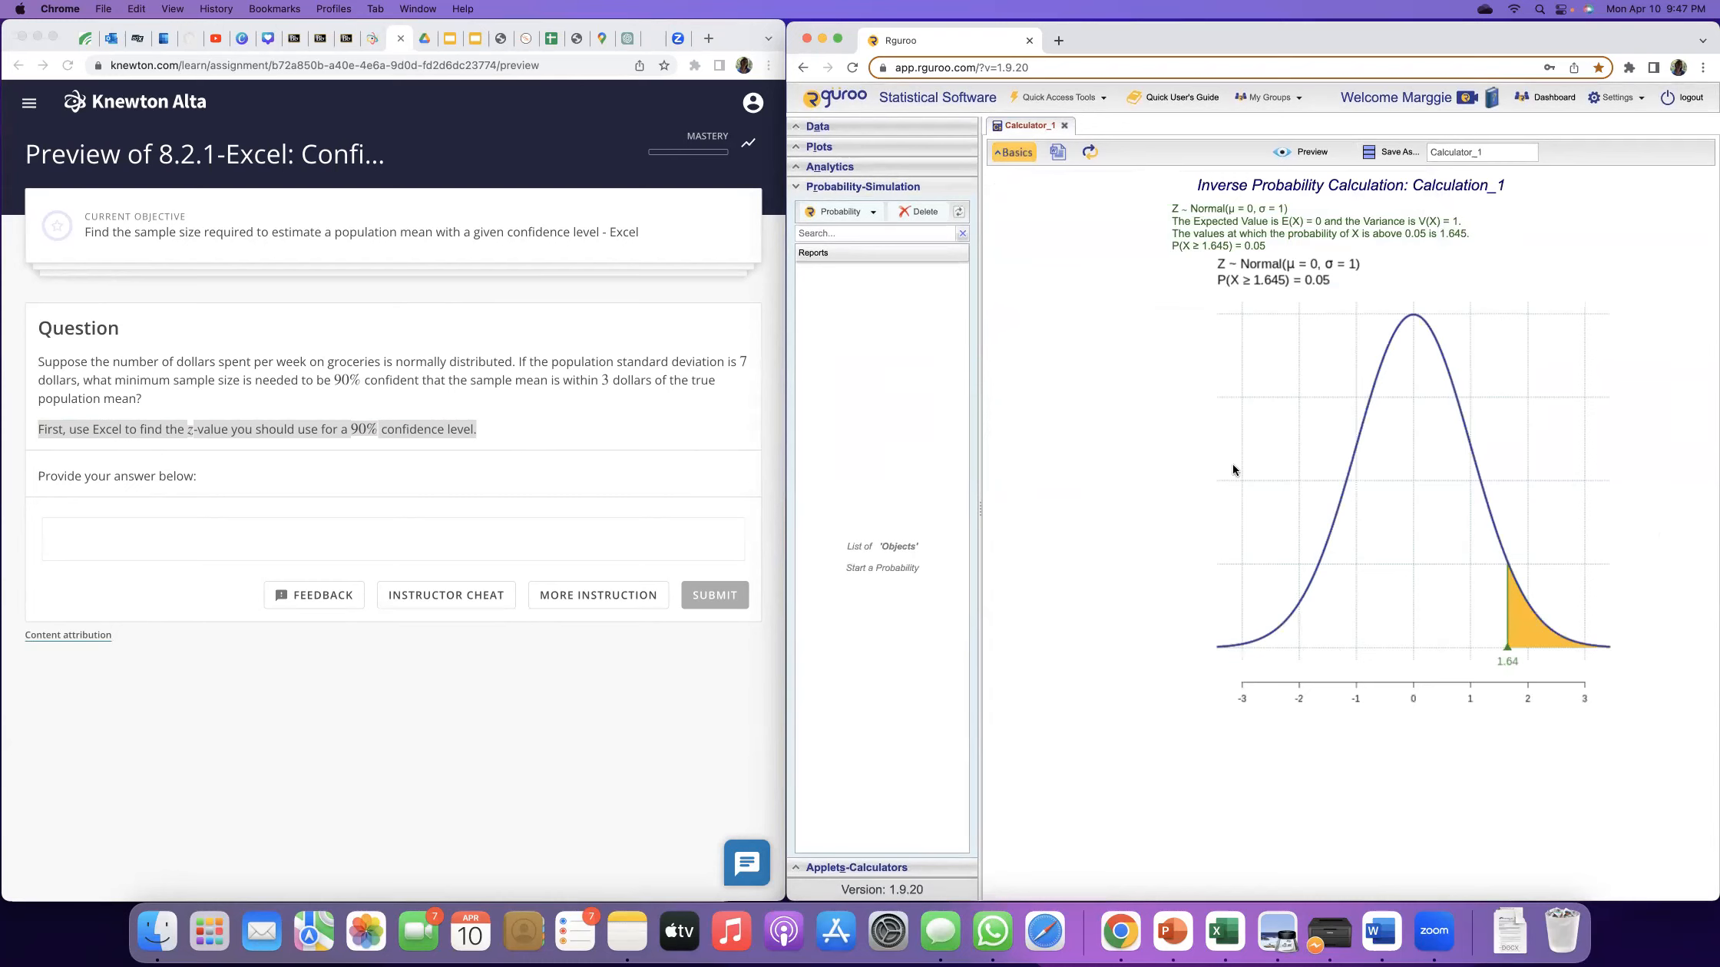
# Recalculate the normal values using Between Tails with probabilities .05 and 0.05, and view the graph.
pyautogui.click(1013, 152)
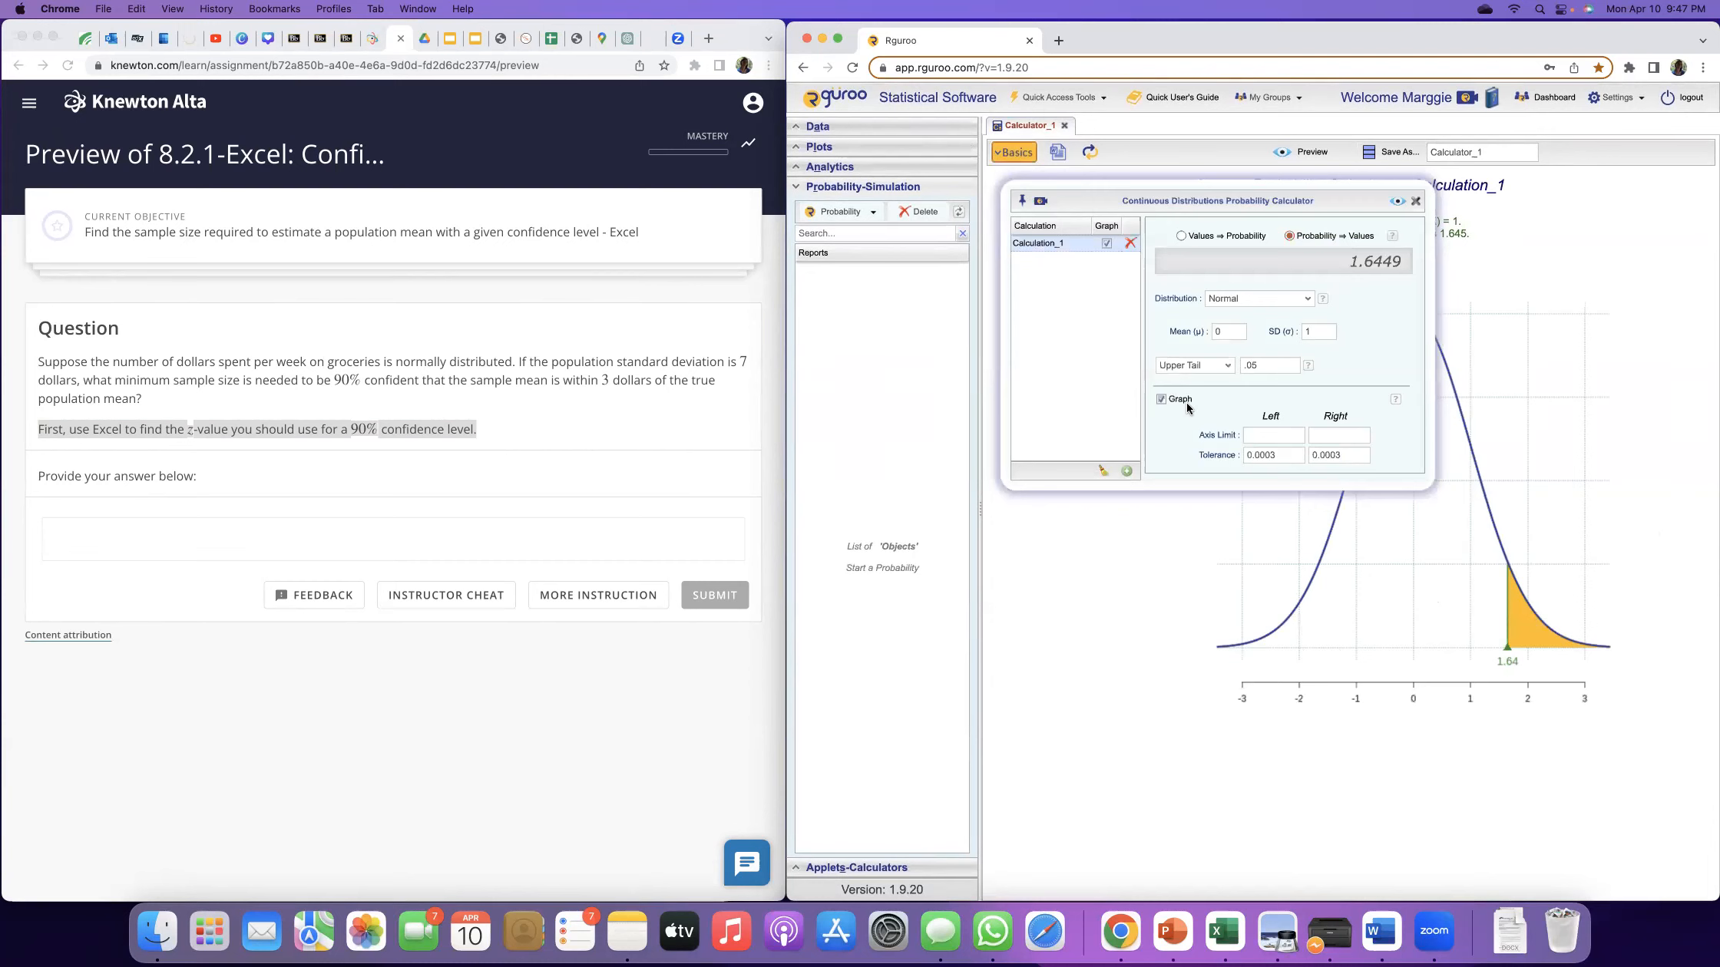
pyautogui.click(1197, 371)
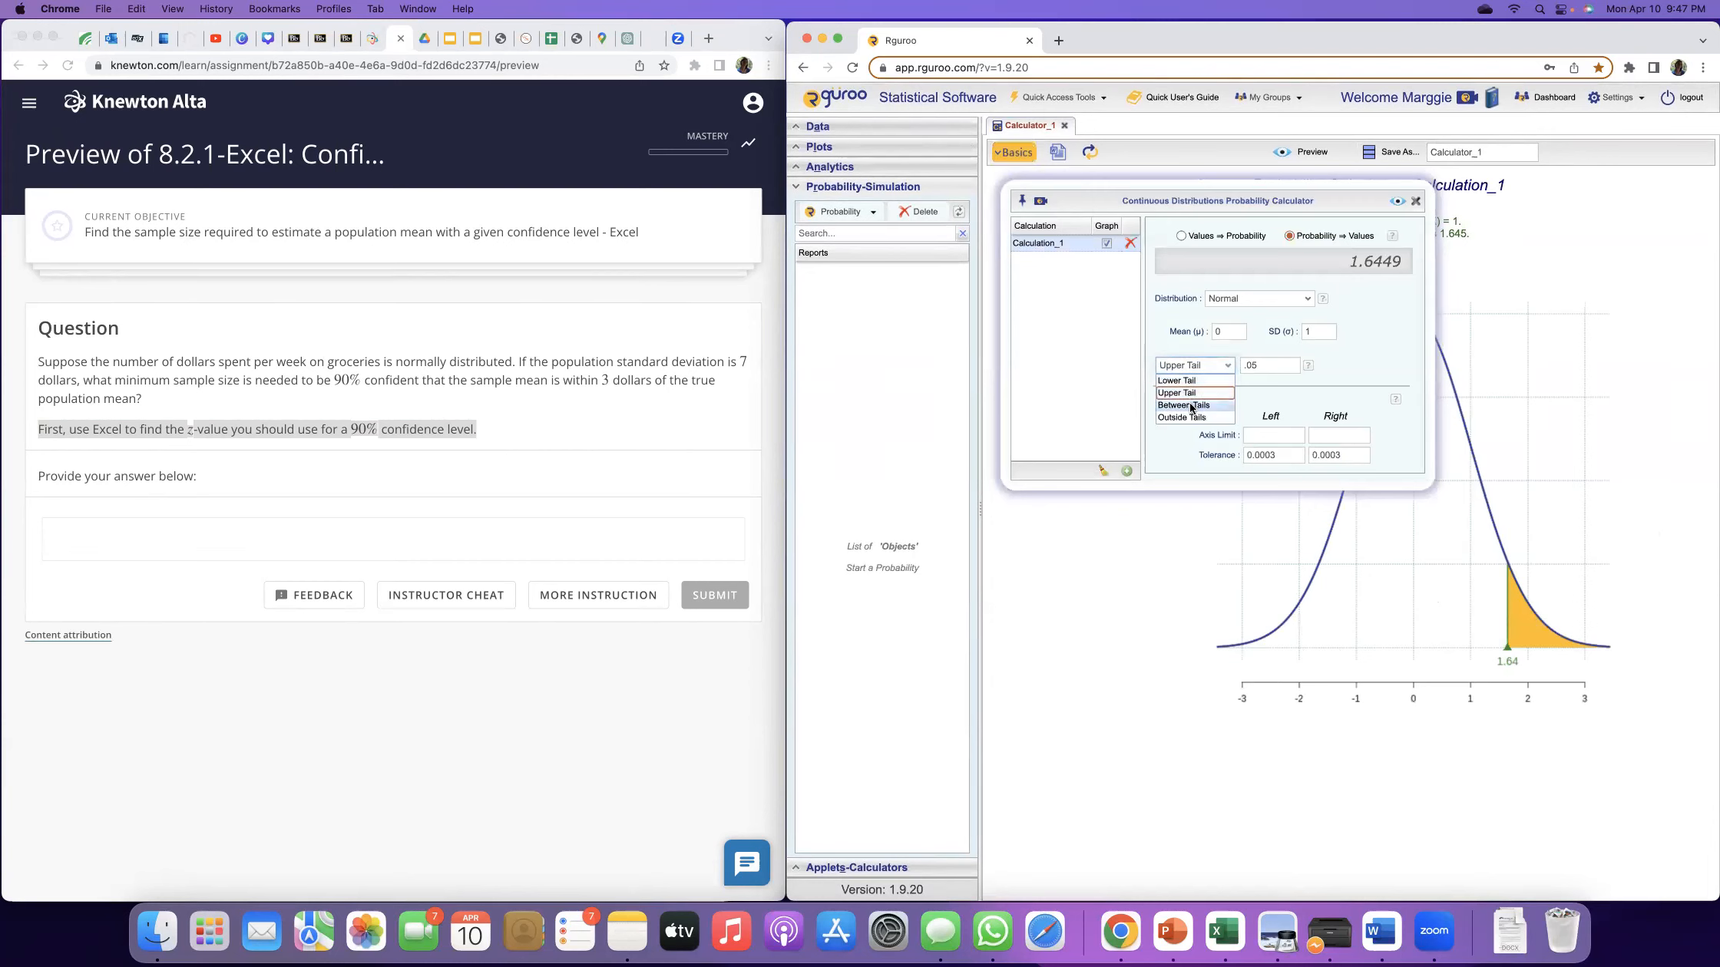
pyautogui.click(1190, 408)
pyautogui.click(1256, 367)
pyautogui.write('.')
pyautogui.click(1333, 366)
pyautogui.write('0.')
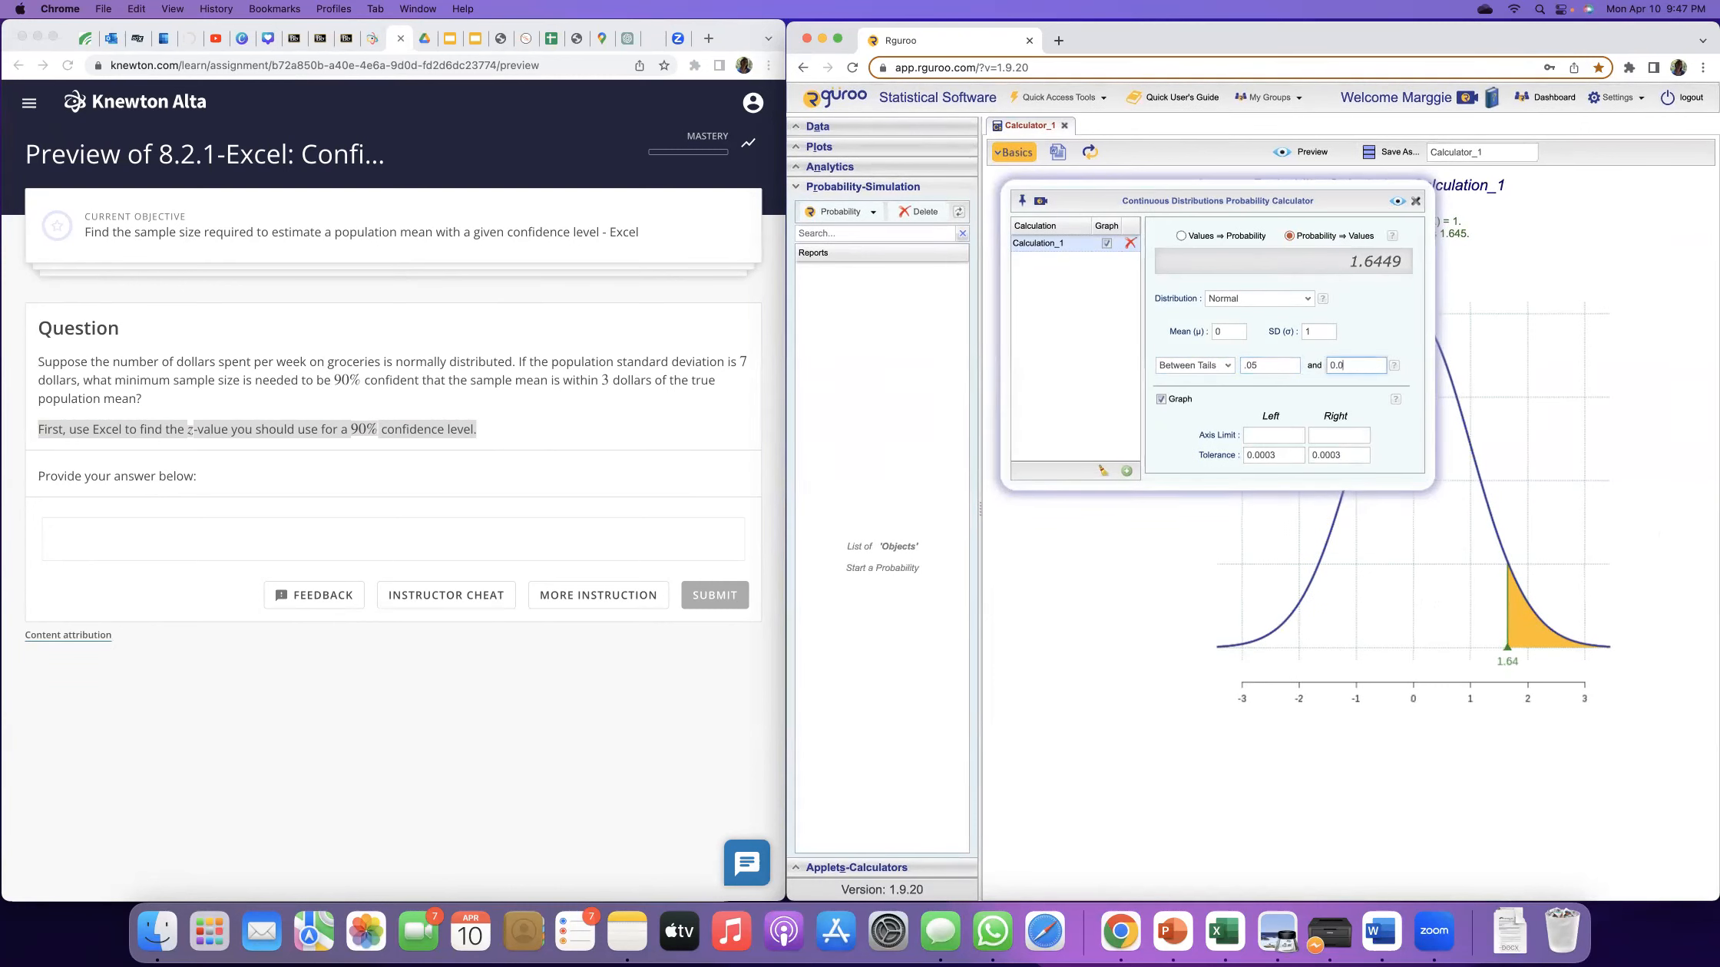
pyautogui.write('05')
pyautogui.press('Return')
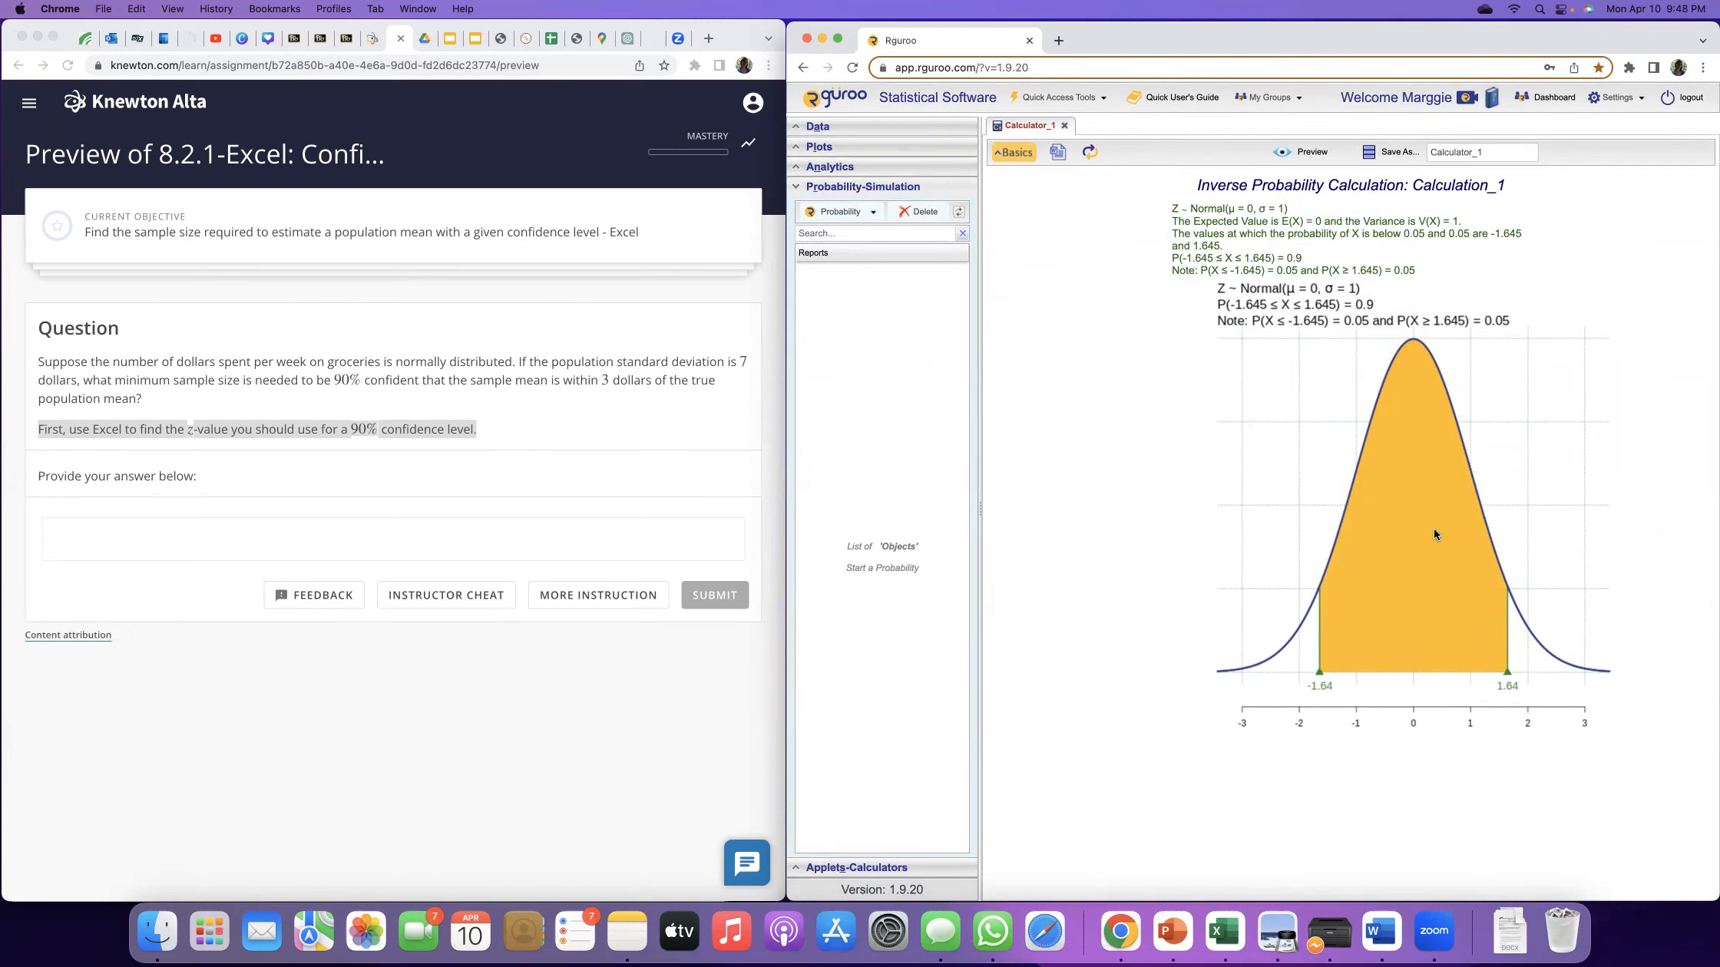
pyautogui.moveTo(1221, 304); pyautogui.dragTo(1244, 308)
# Switch to the Knewton Alta question and submit 1.645 as the z-value for the 90% confidence level.
pyautogui.click(356, 466)
pyautogui.click(79, 424)
pyautogui.moveTo(188, 431); pyautogui.dragTo(231, 431)
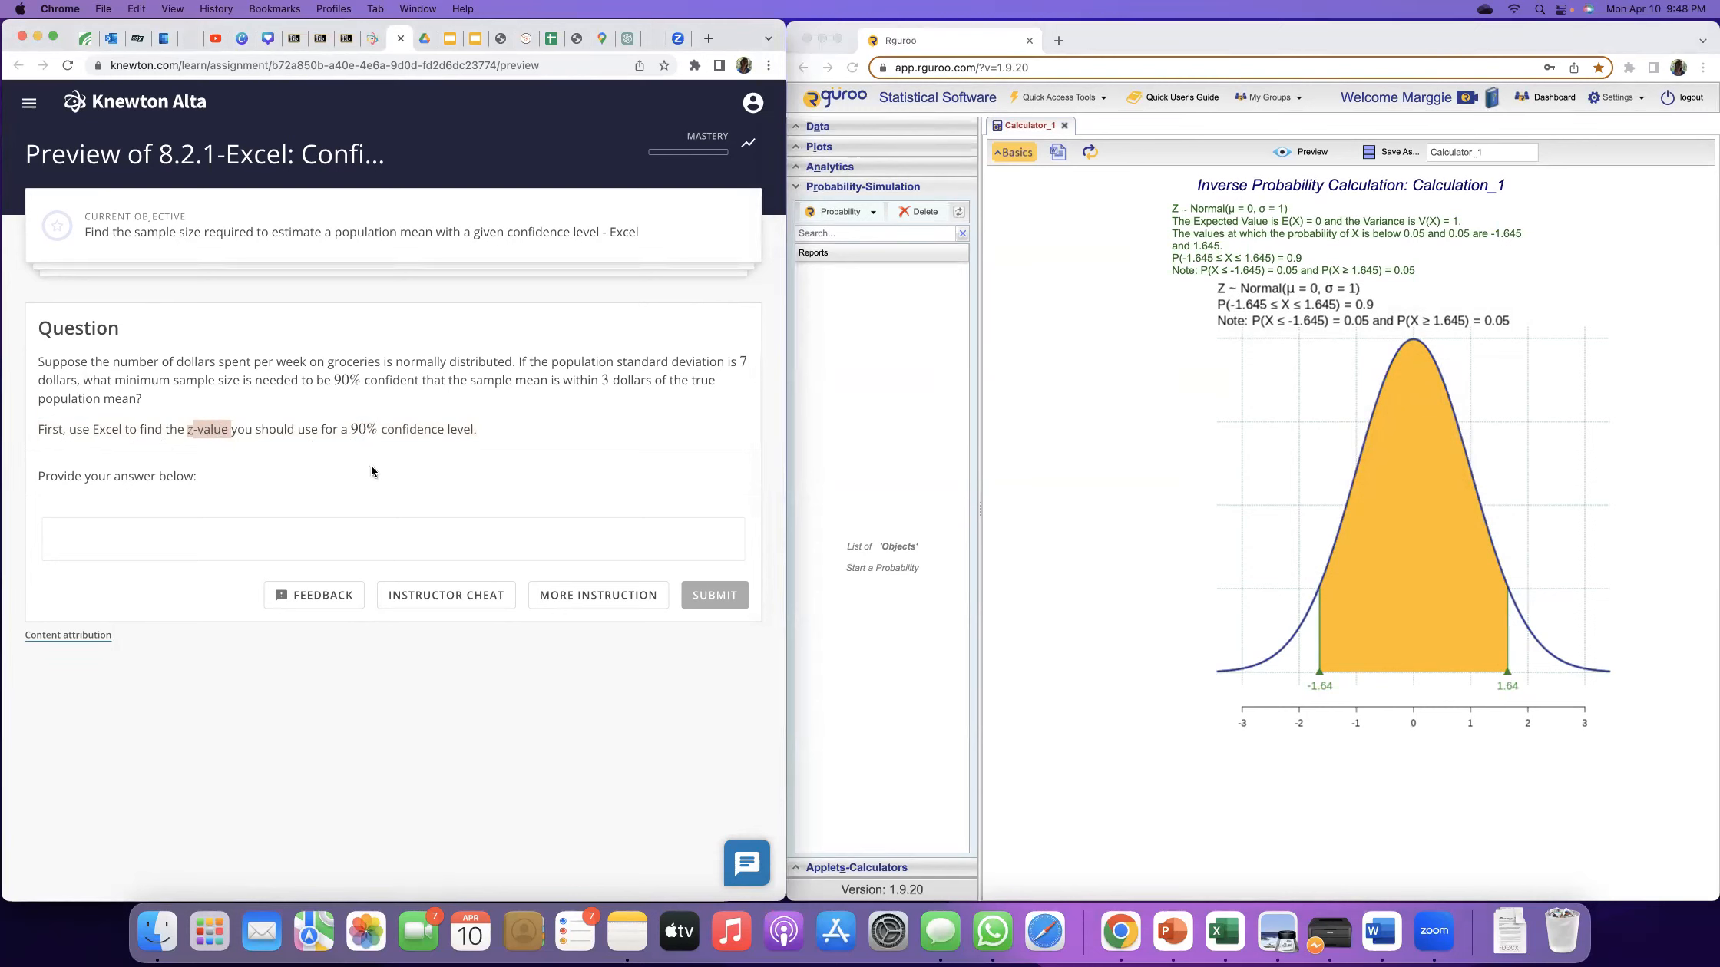
pyautogui.moveTo(351, 430); pyautogui.dragTo(473, 432)
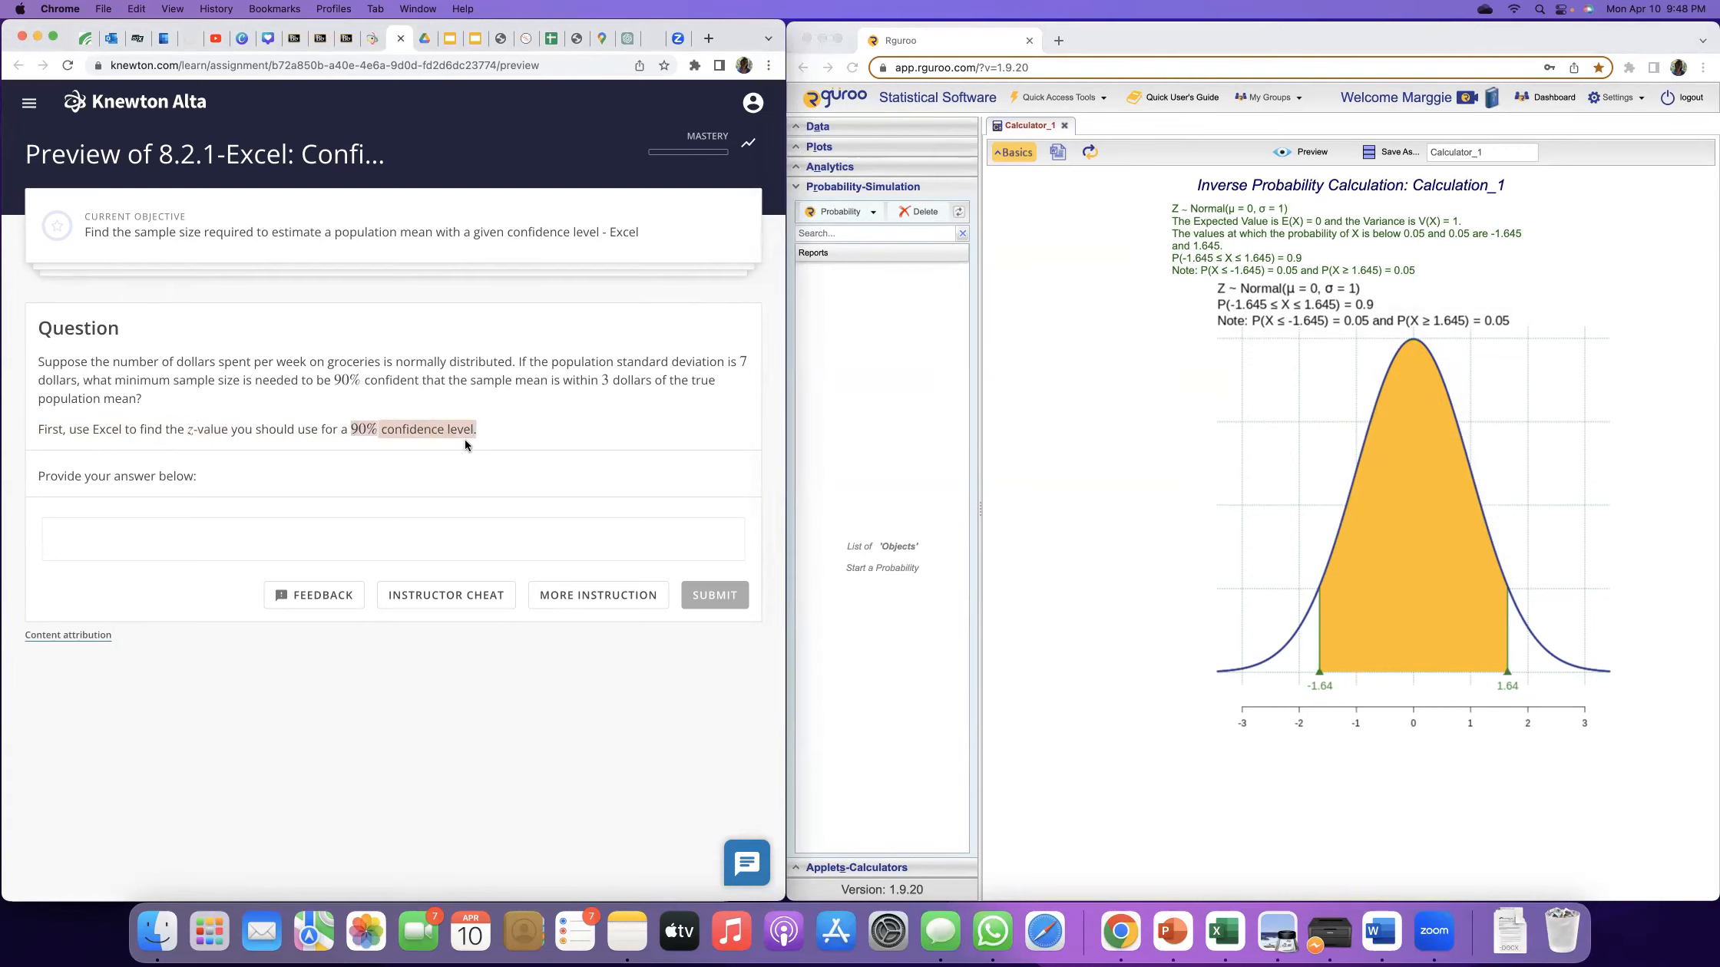
pyautogui.click(208, 538)
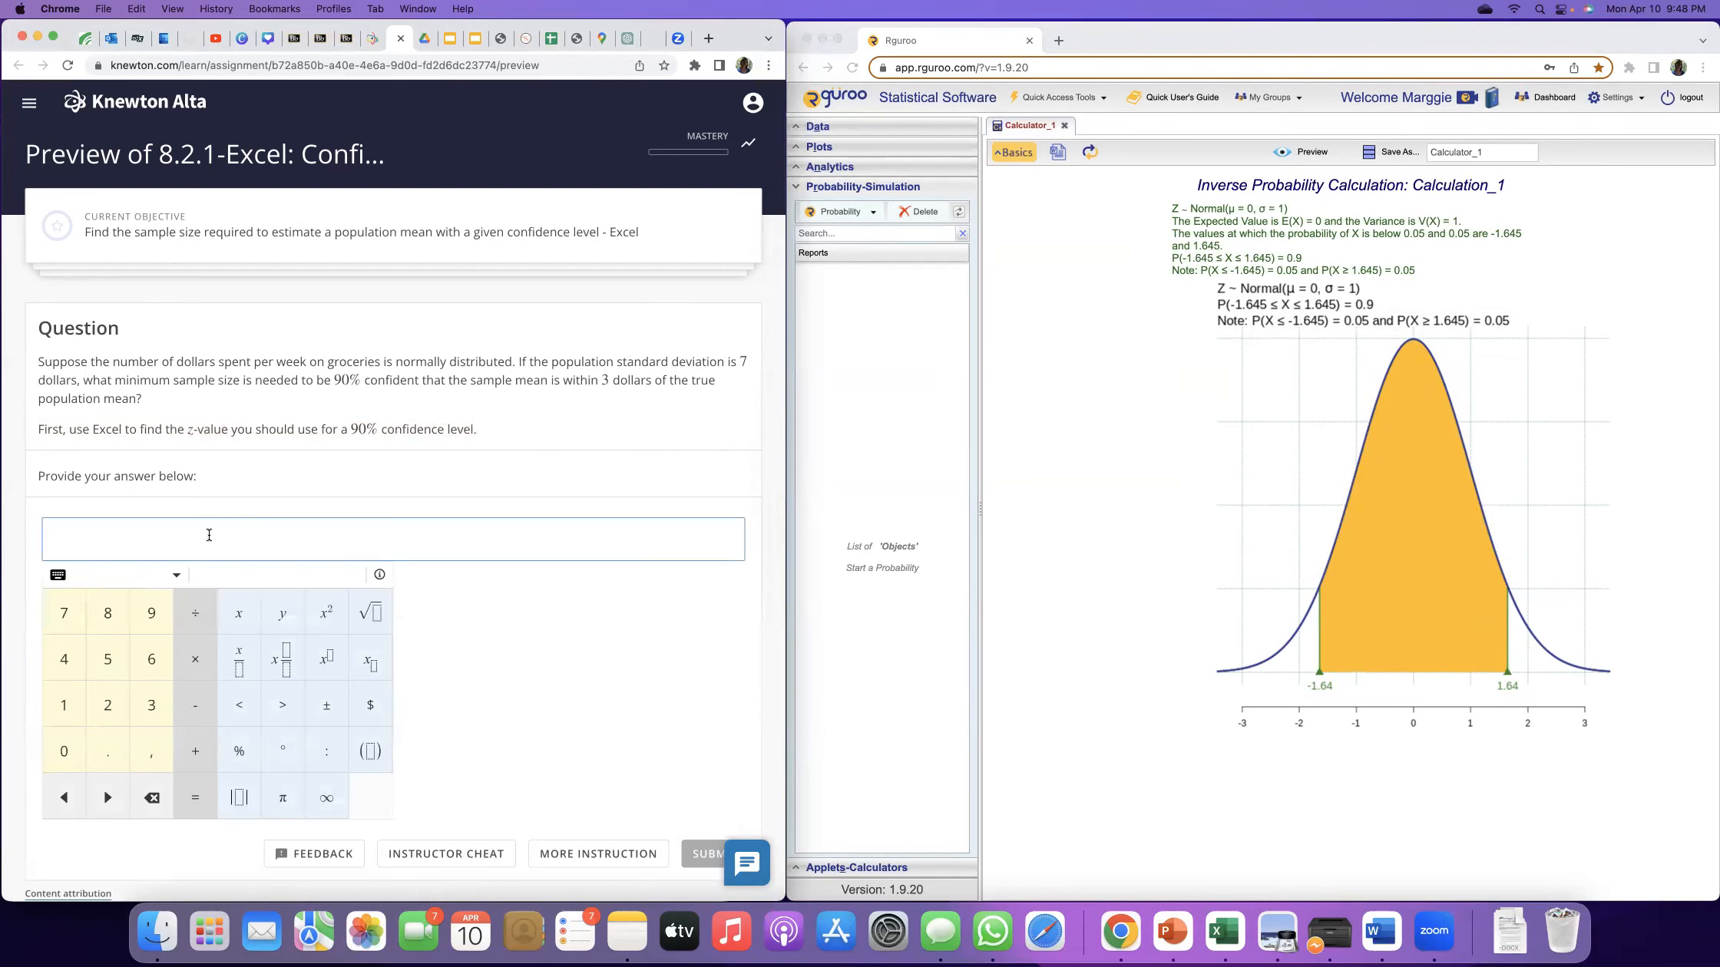
pyautogui.write('1')
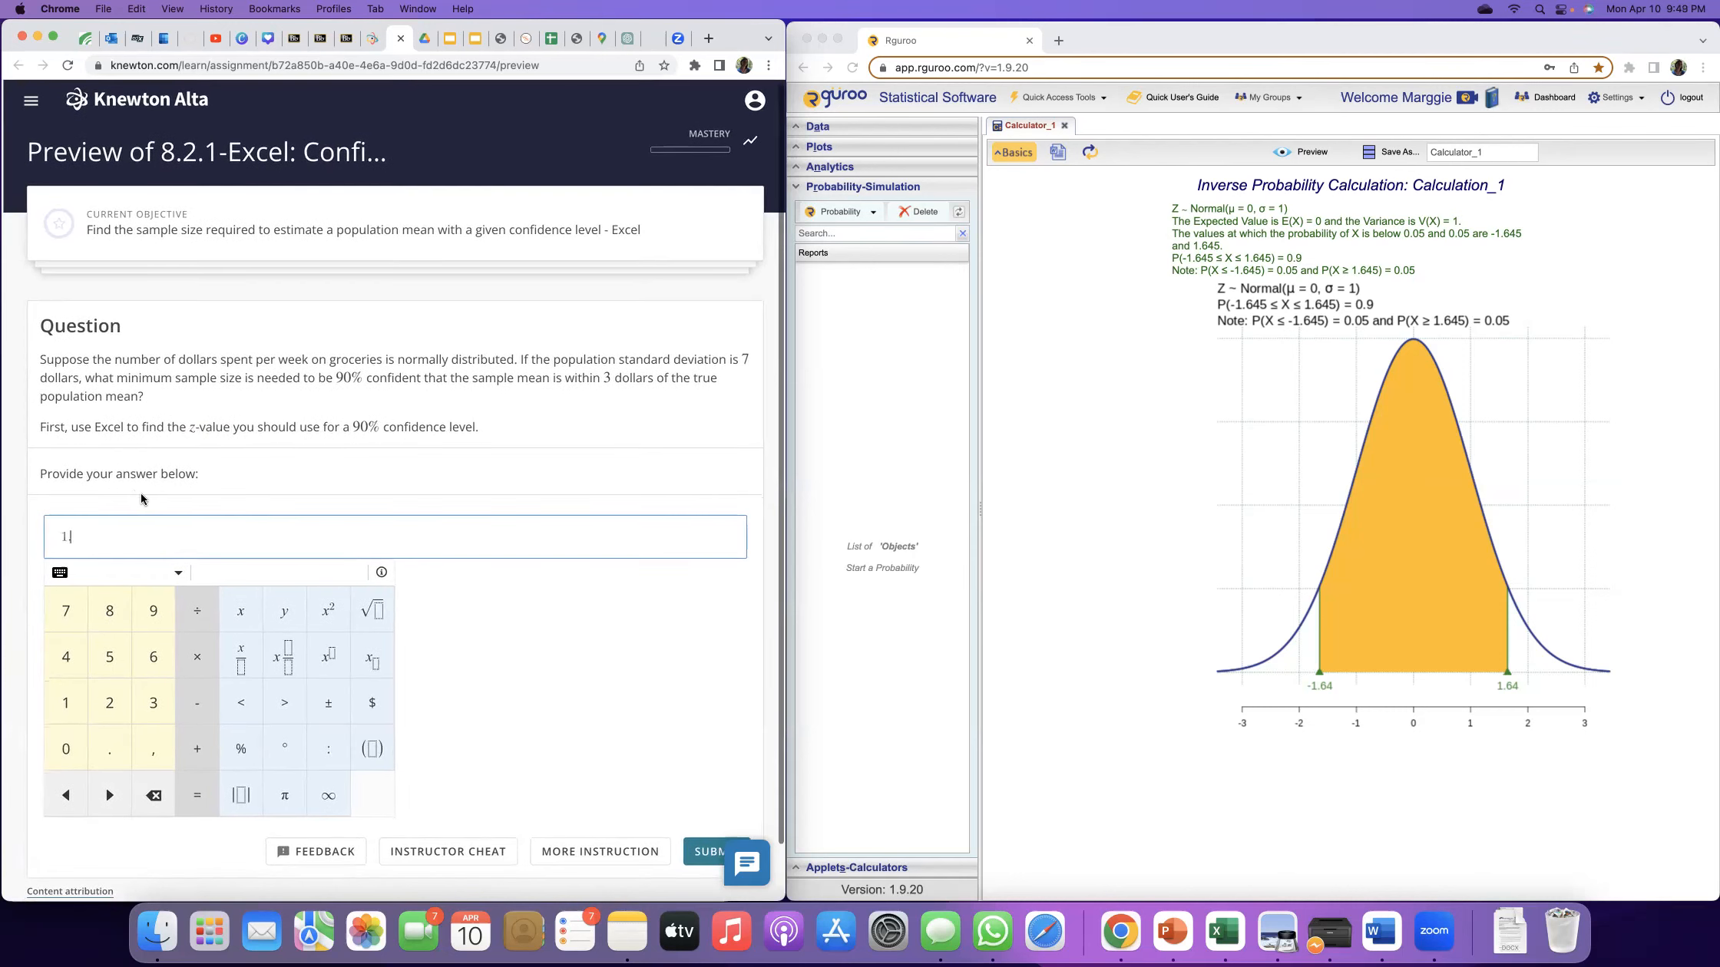
pyautogui.write('.654')
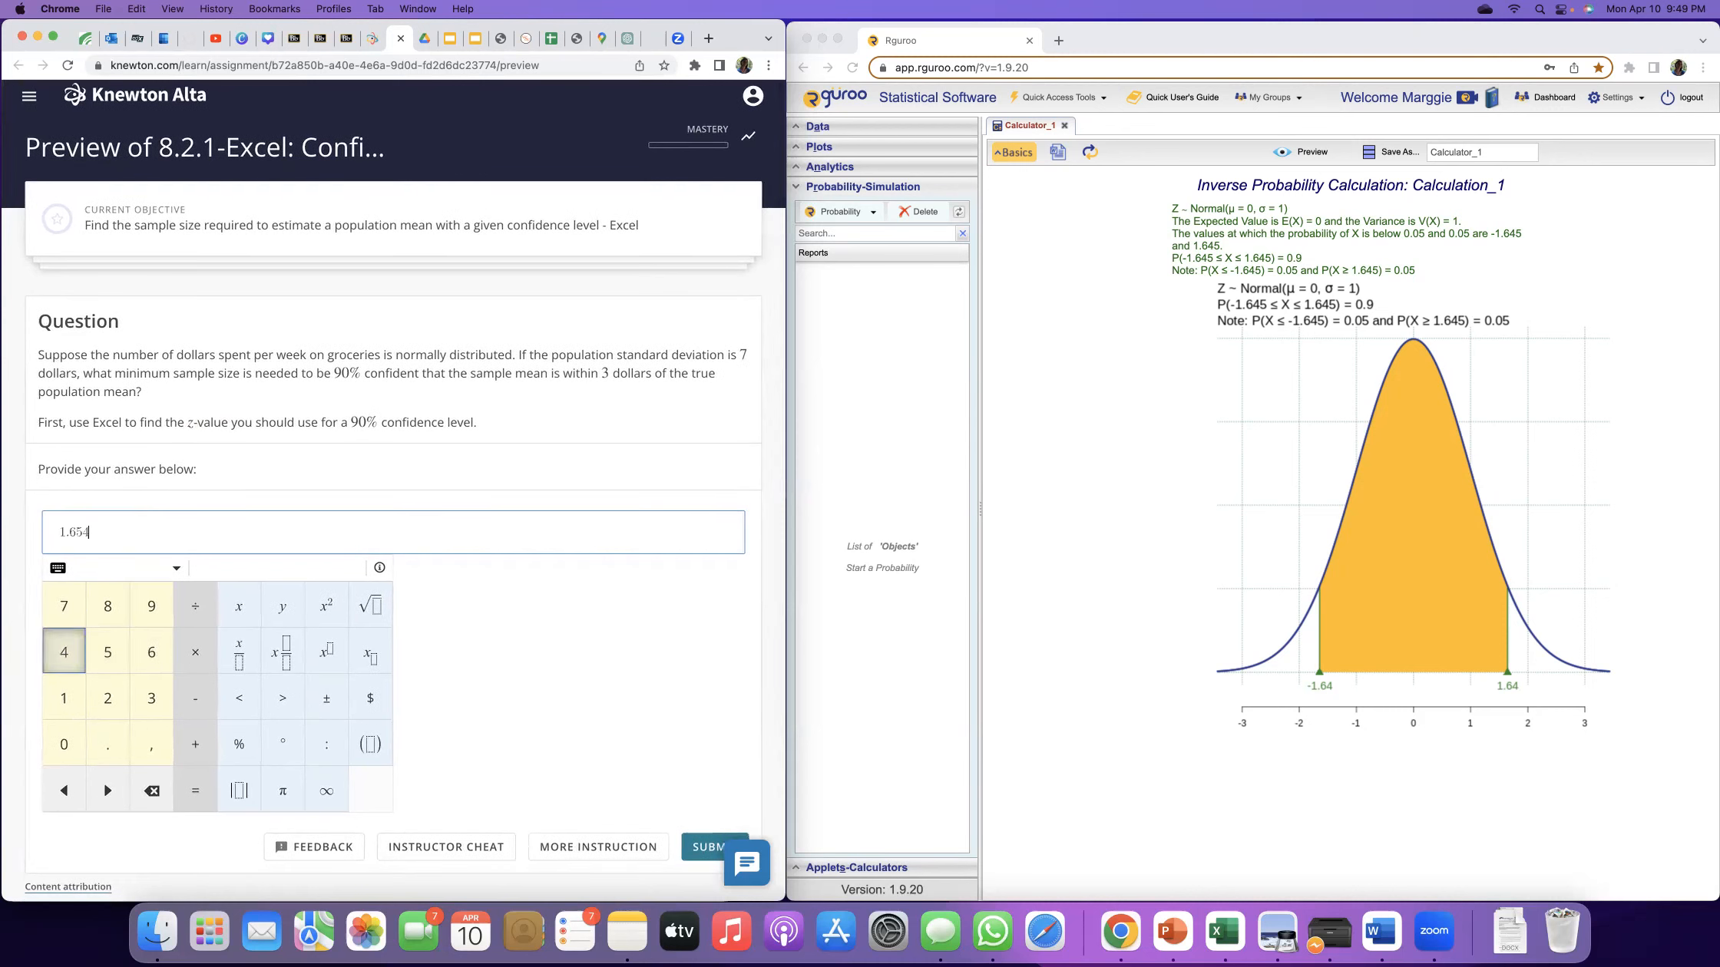
pyautogui.press('BackSpace')
pyautogui.press('BackSpace')
pyautogui.write('45')
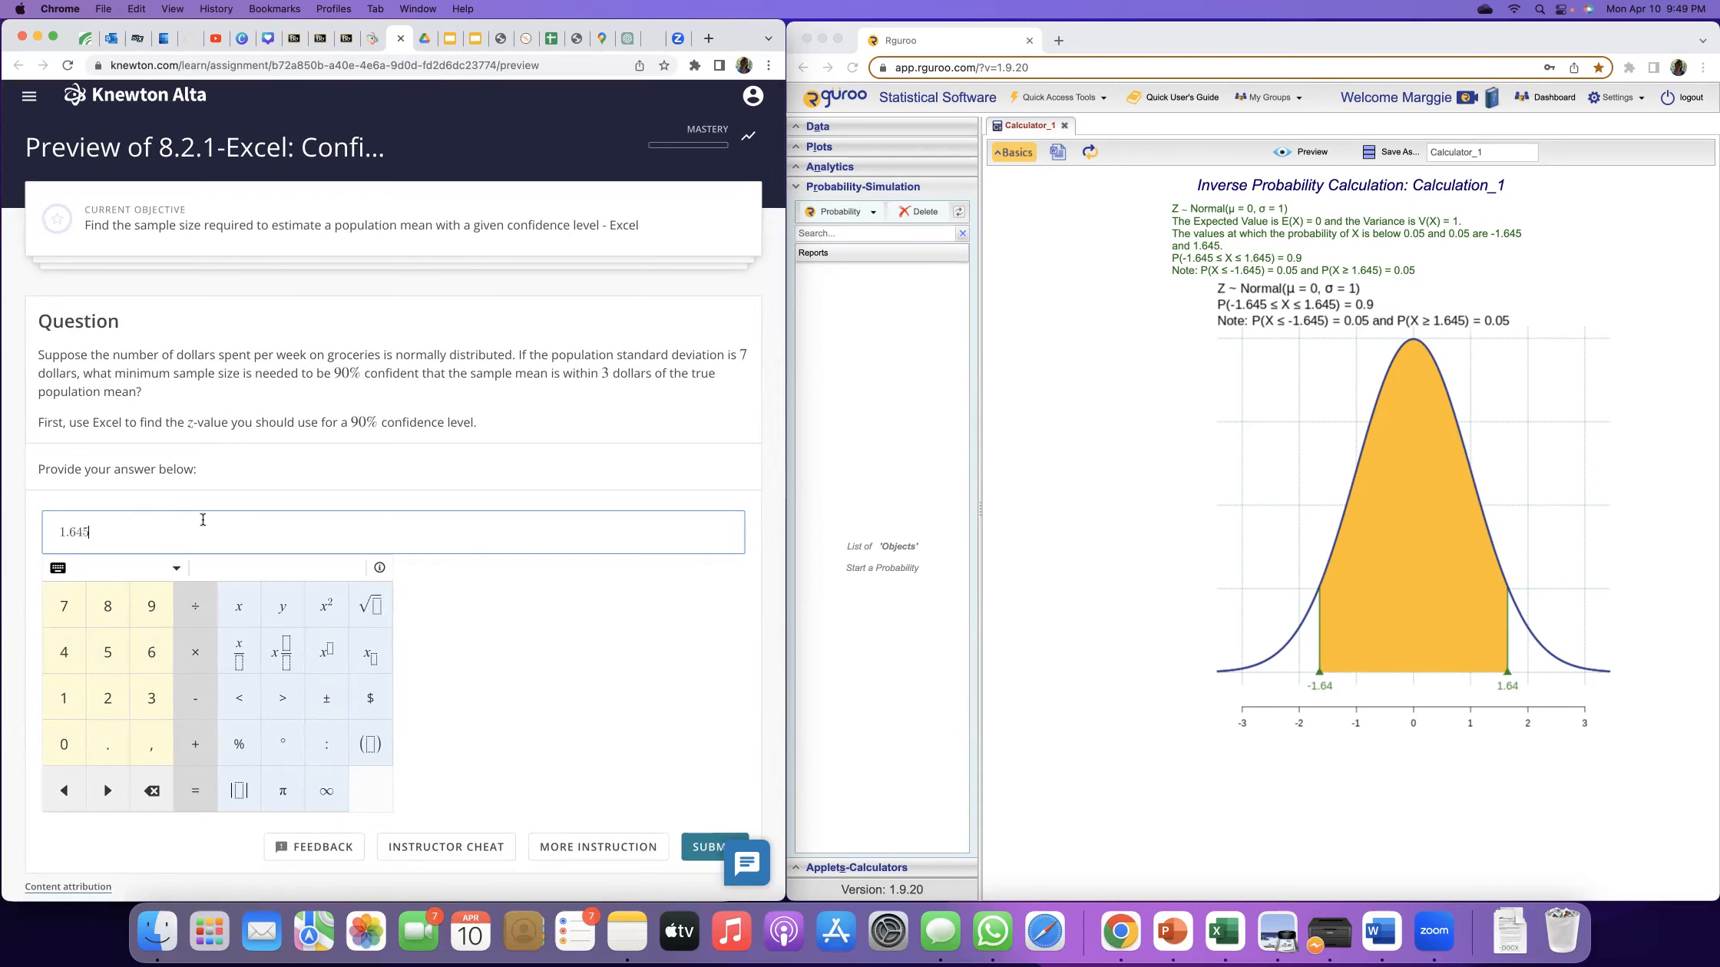
pyautogui.click(497, 602)
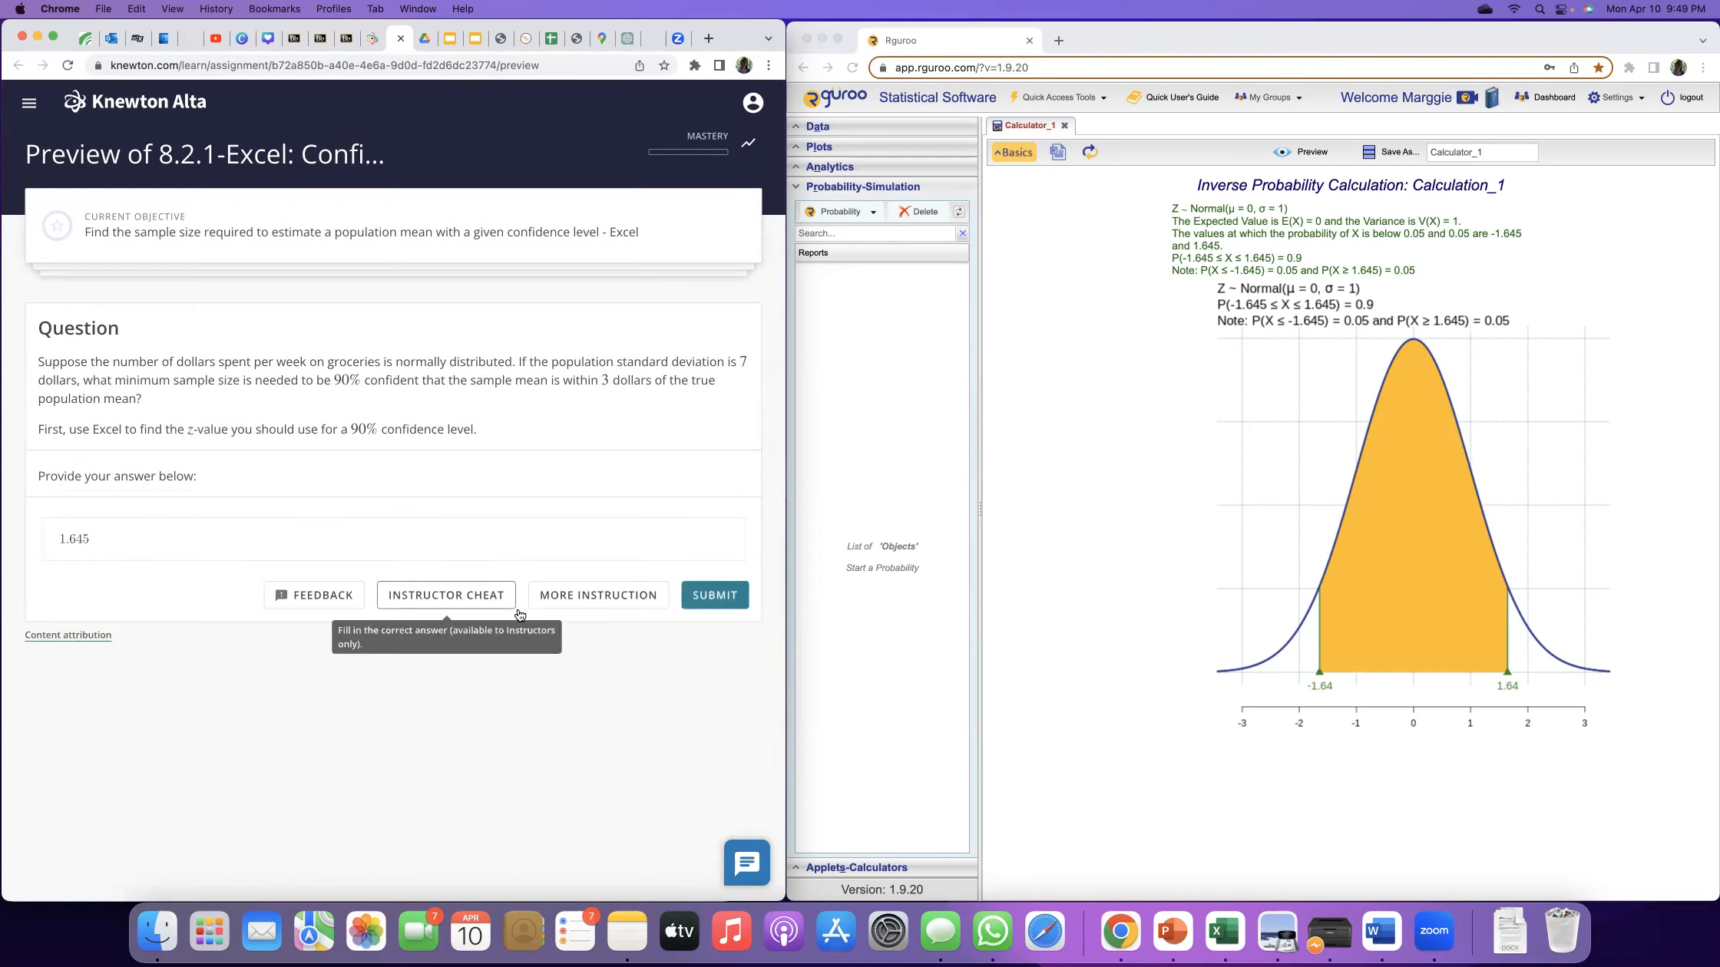
pyautogui.click(706, 604)
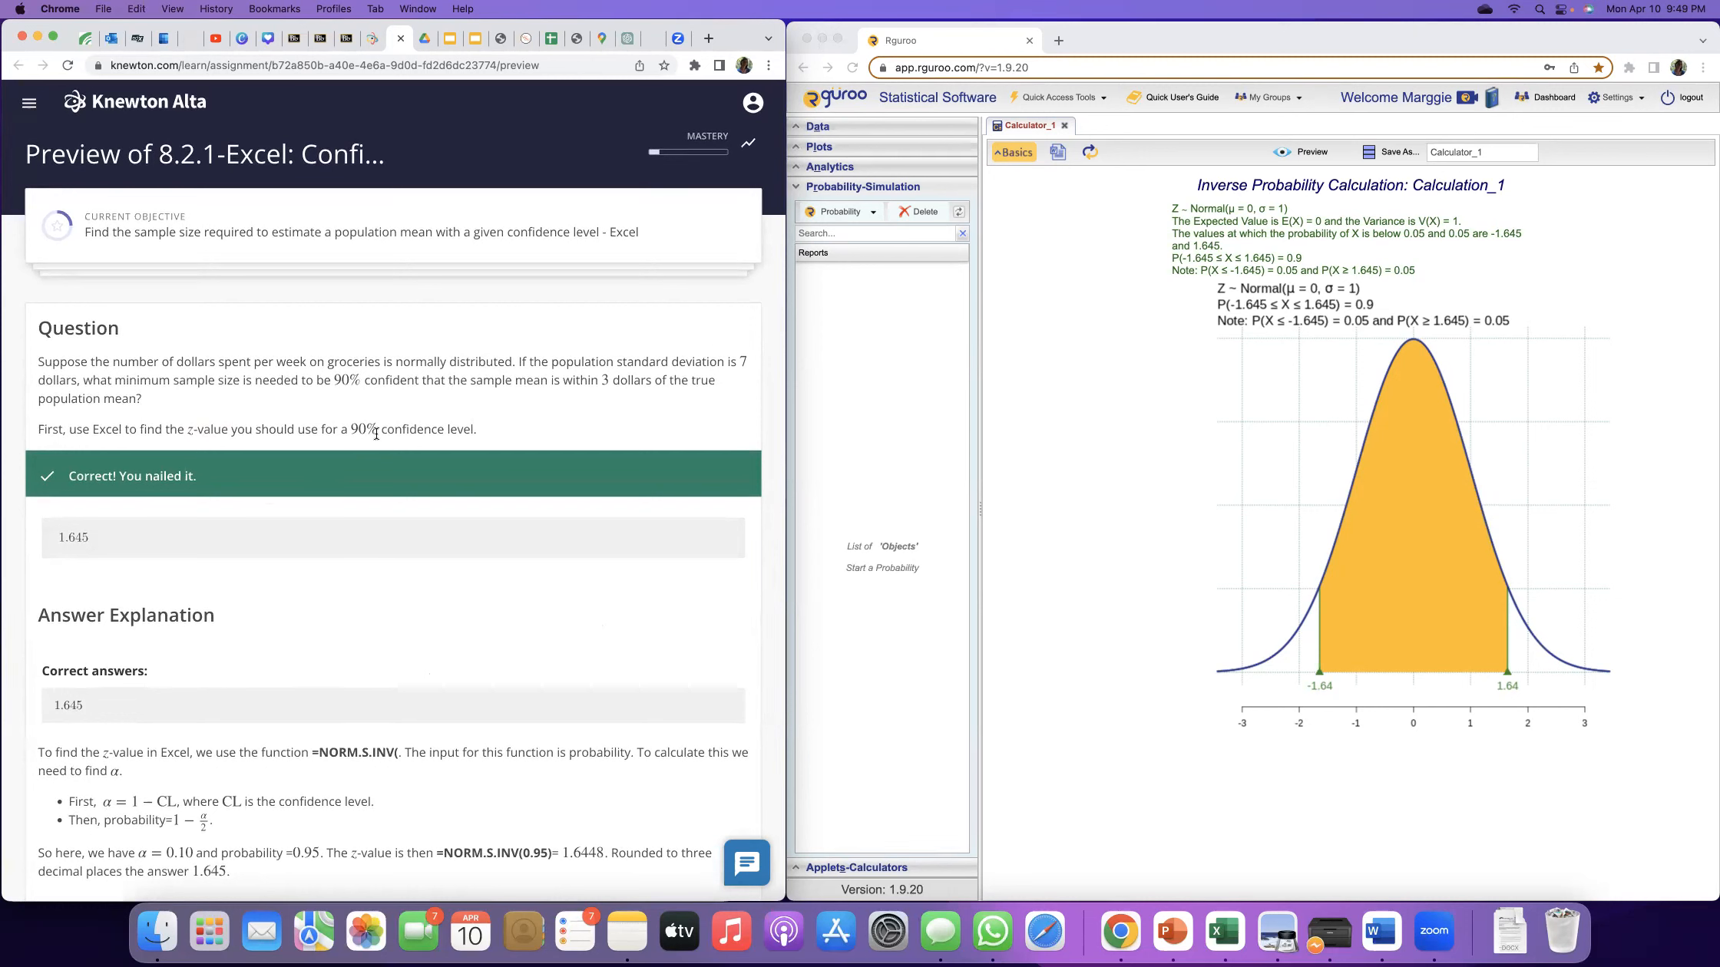
# Review the 90% confidence level against the calculator settings and answer explanation, and continue to the next question.
pyautogui.moveTo(353, 429); pyautogui.dragTo(472, 429)
pyautogui.click(346, 430)
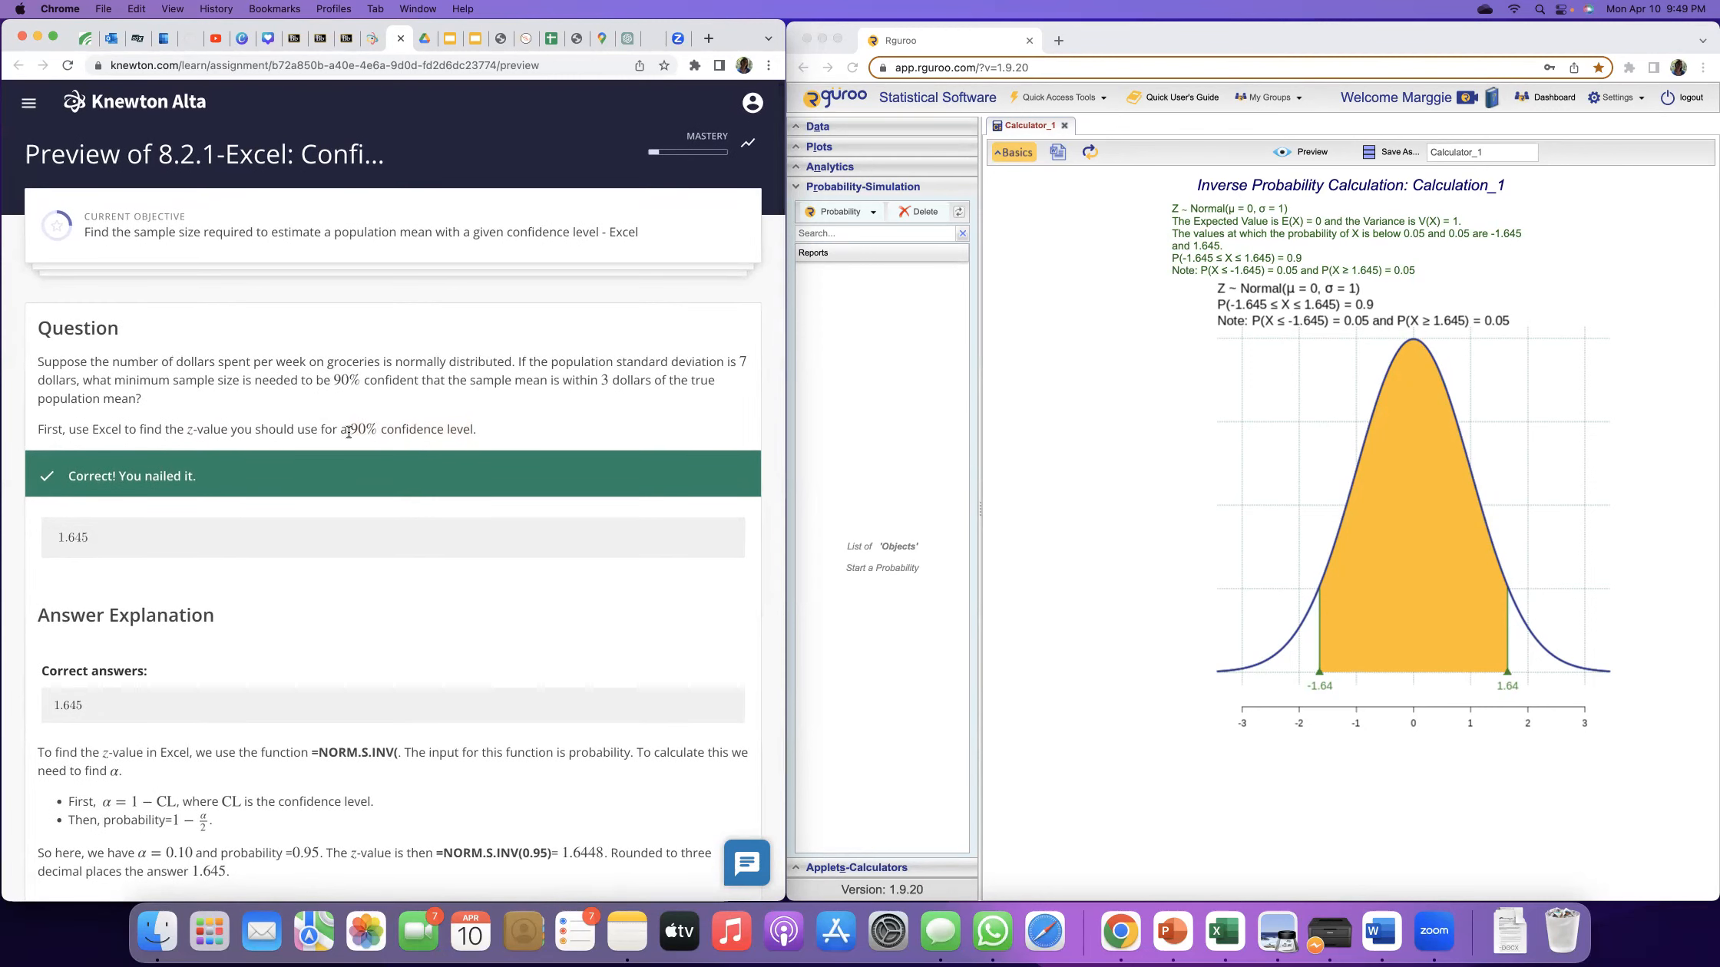
pyautogui.moveTo(349, 430); pyautogui.dragTo(373, 427)
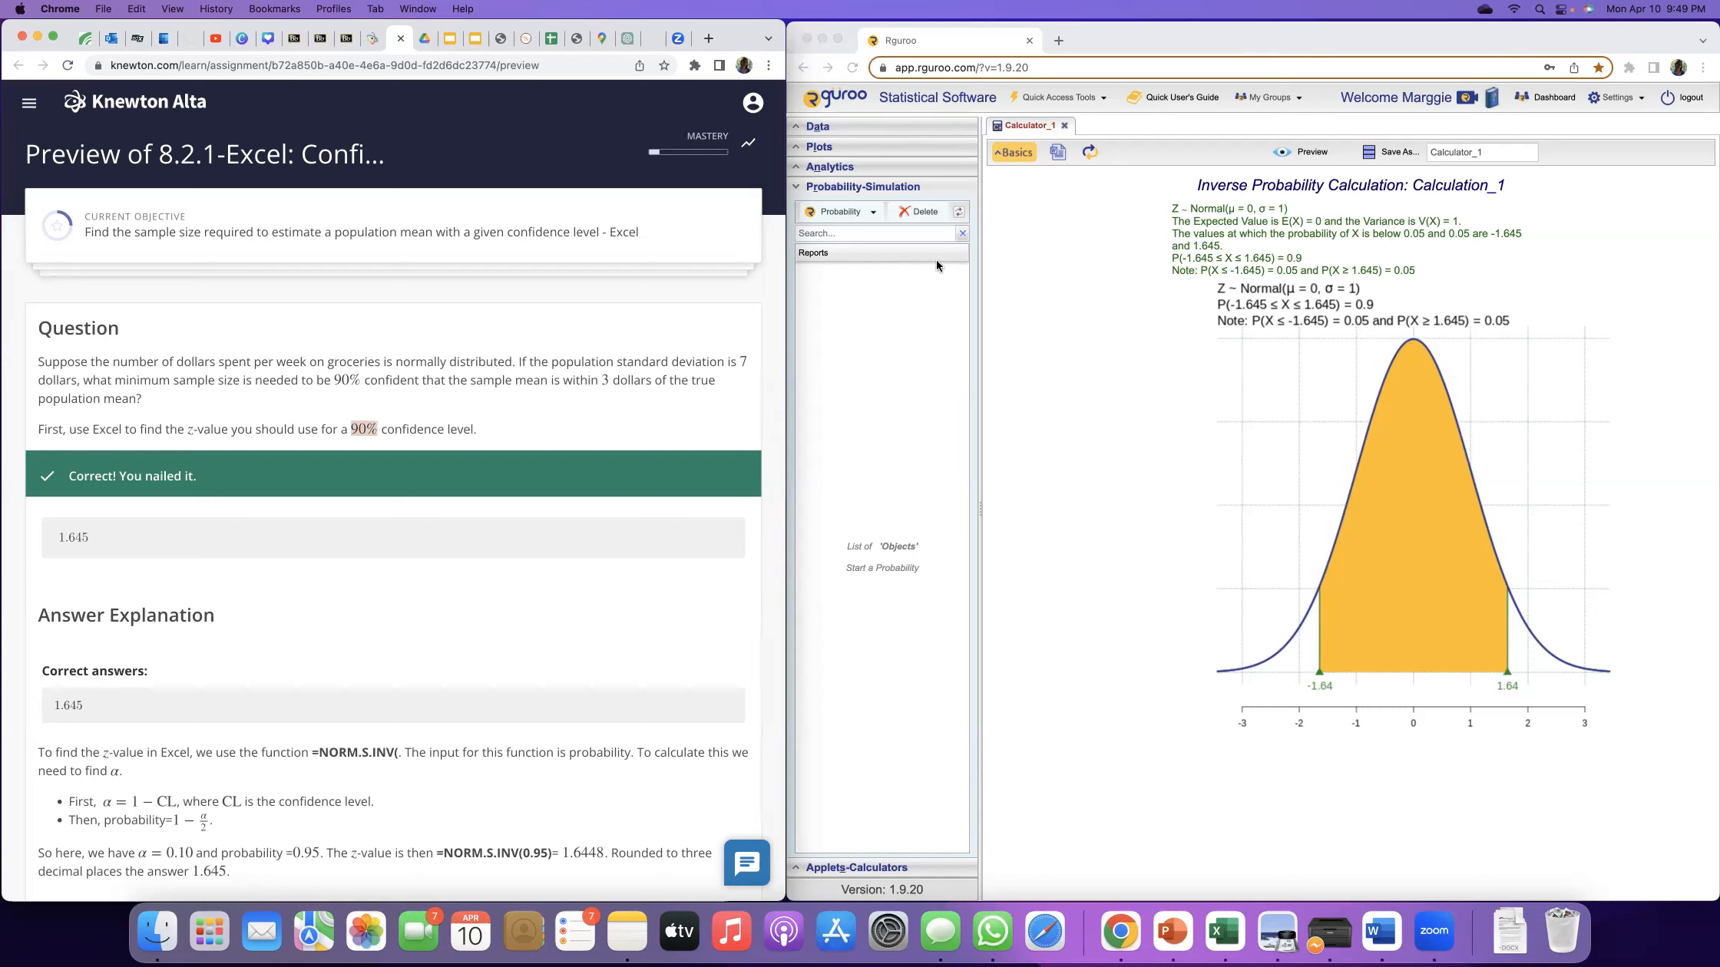
pyautogui.click(1010, 155)
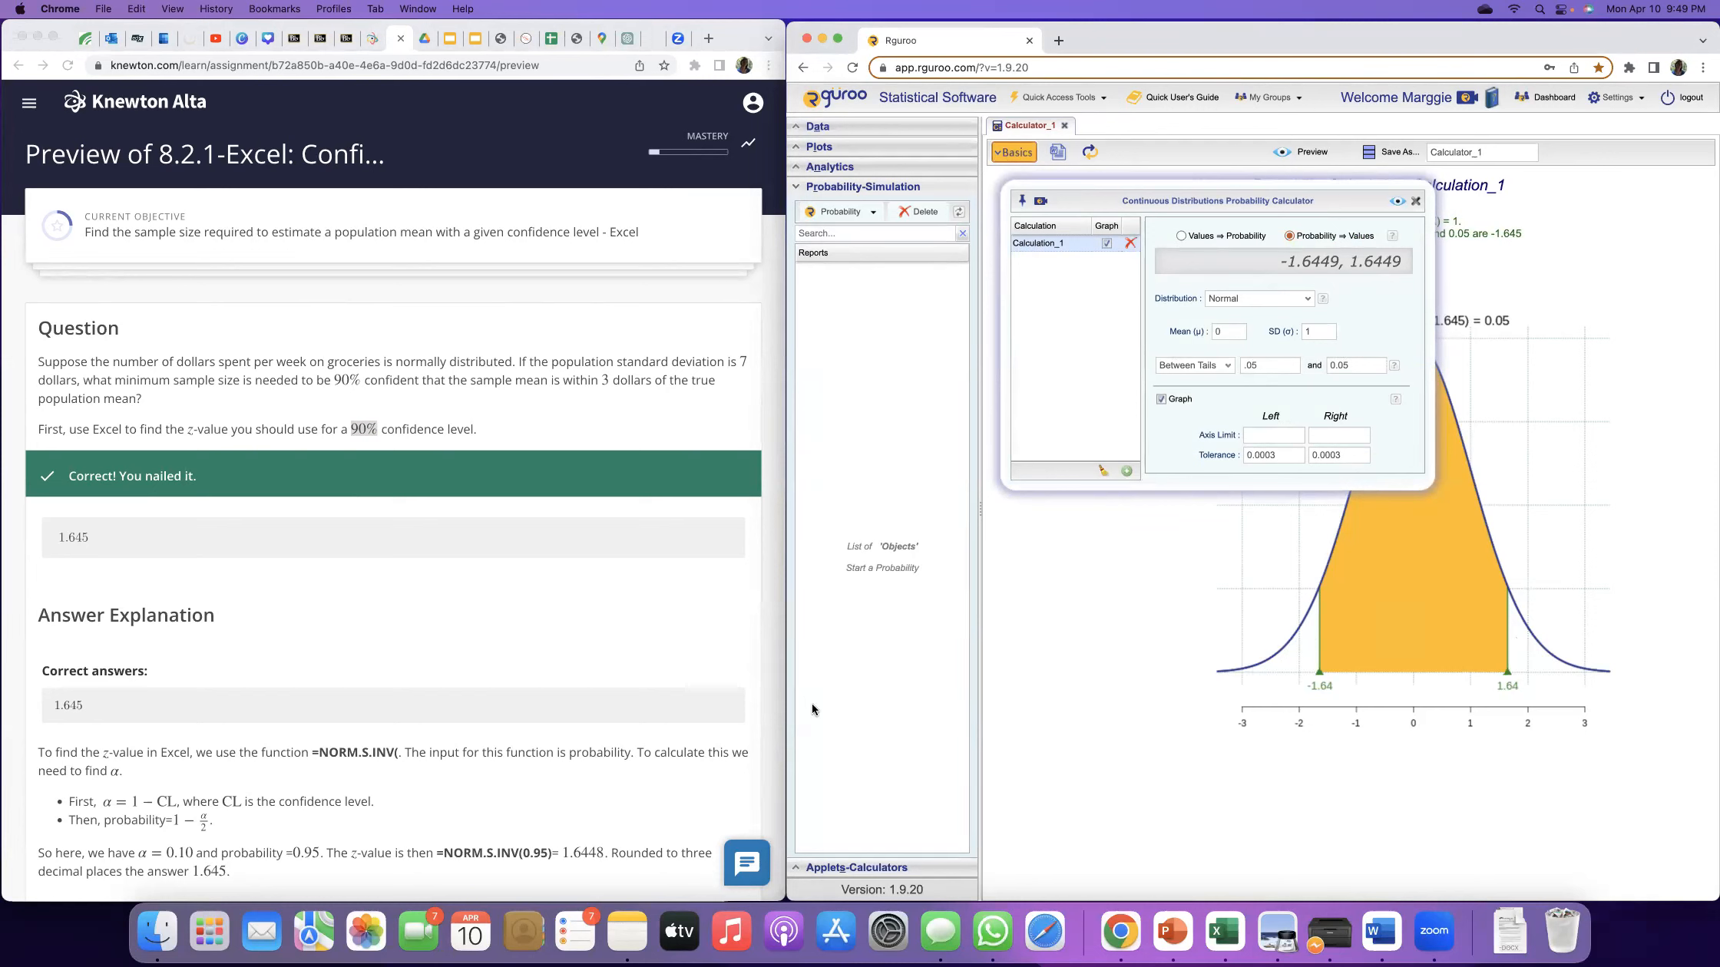
pyautogui.click(604, 556)
pyautogui.scroll(-5, 604, 556)
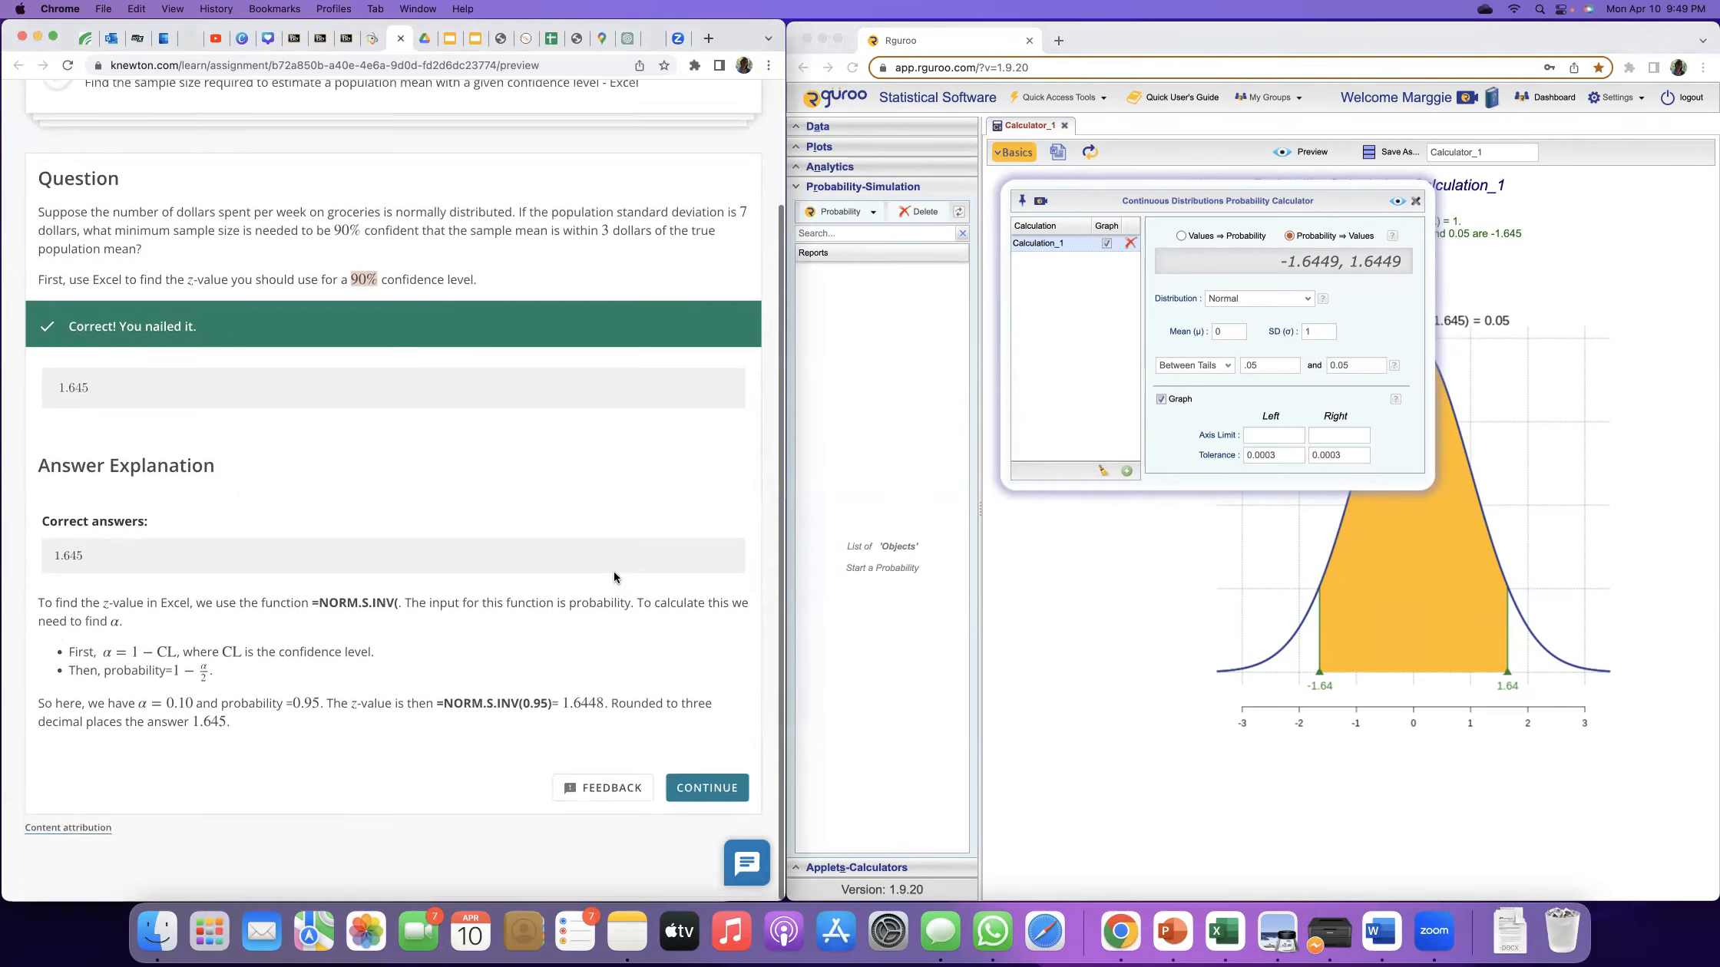
pyautogui.click(696, 798)
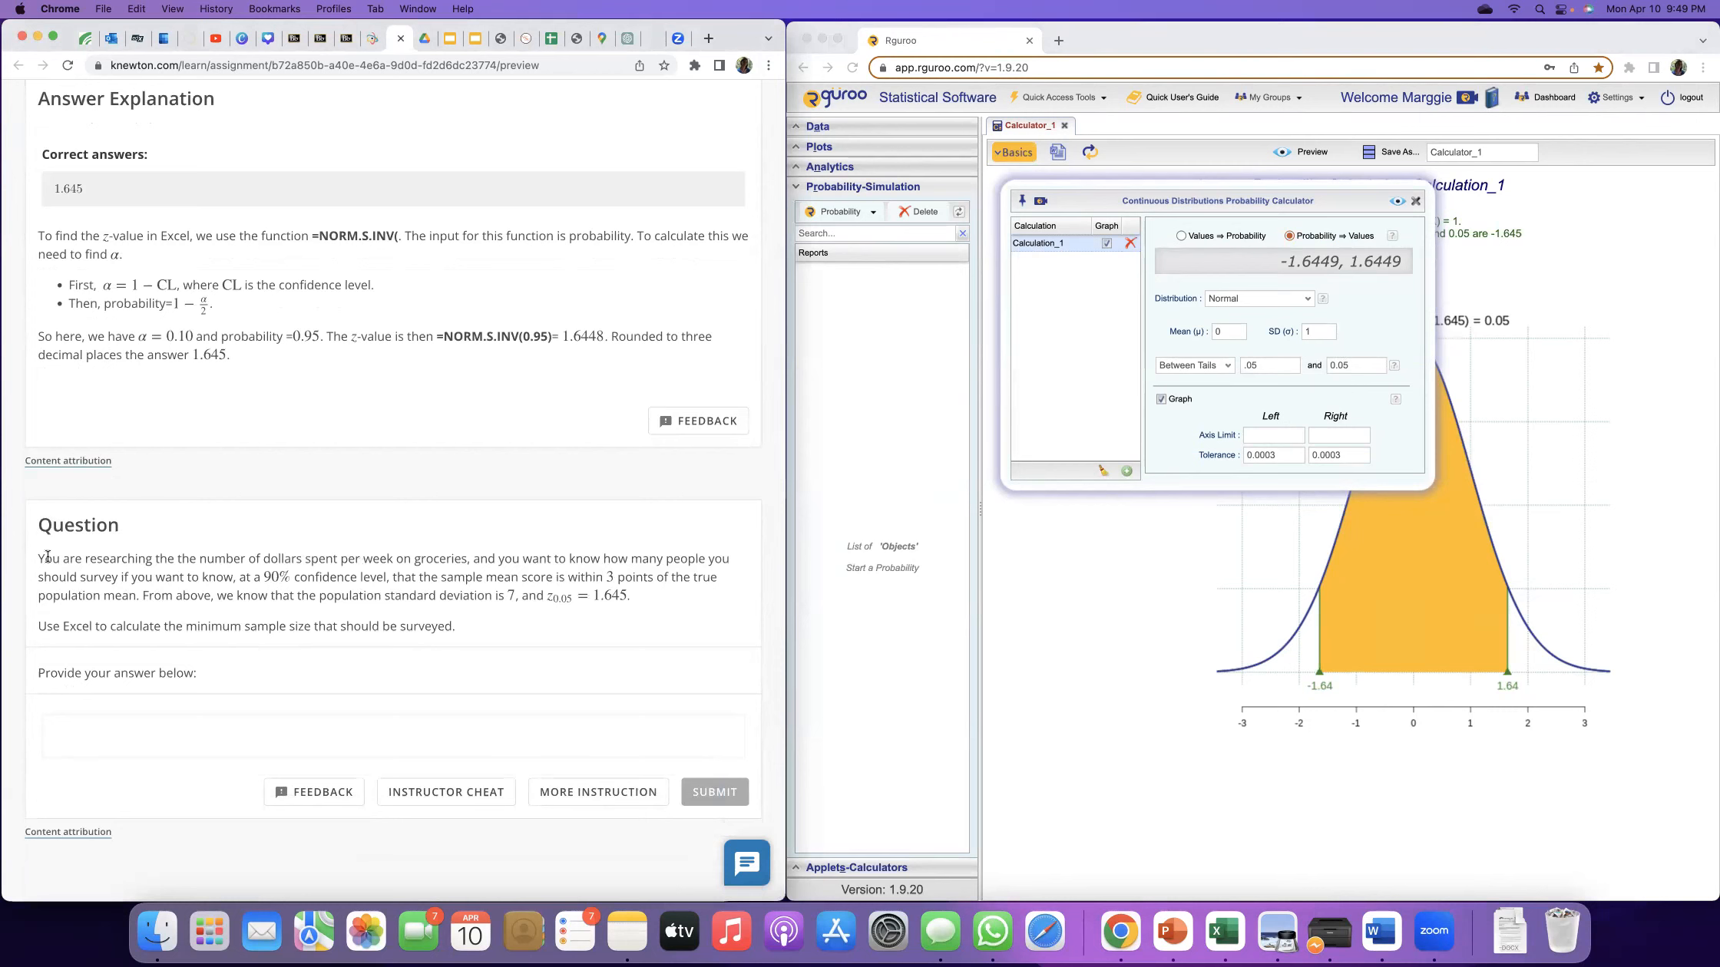
# Examine the grocery survey question's confidence level, margin of error and standard deviation, and consult the handwritten sample-size notes.
pyautogui.moveTo(40, 557); pyautogui.dragTo(634, 598)
pyautogui.click(319, 607)
pyautogui.moveTo(262, 577); pyautogui.dragTo(710, 578)
pyautogui.click(447, 577)
pyautogui.click(710, 578)
pyautogui.moveTo(556, 598); pyautogui.dragTo(577, 602)
pyautogui.click(548, 597)
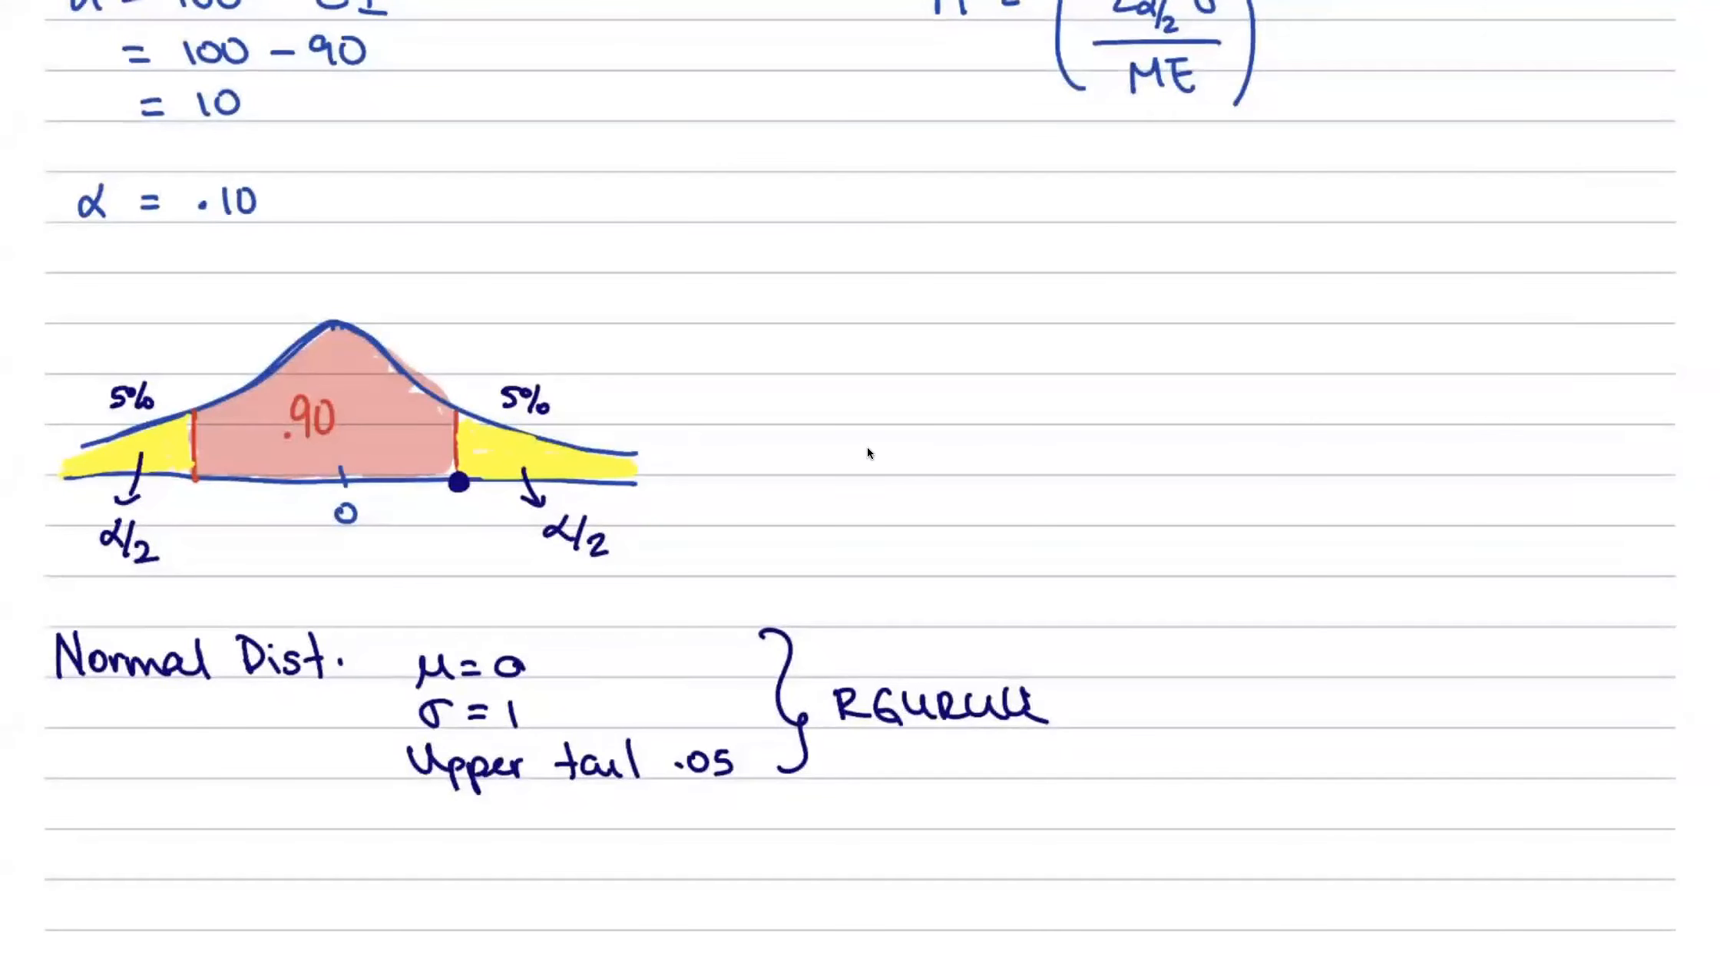
pyautogui.scroll(-3, 867, 448)
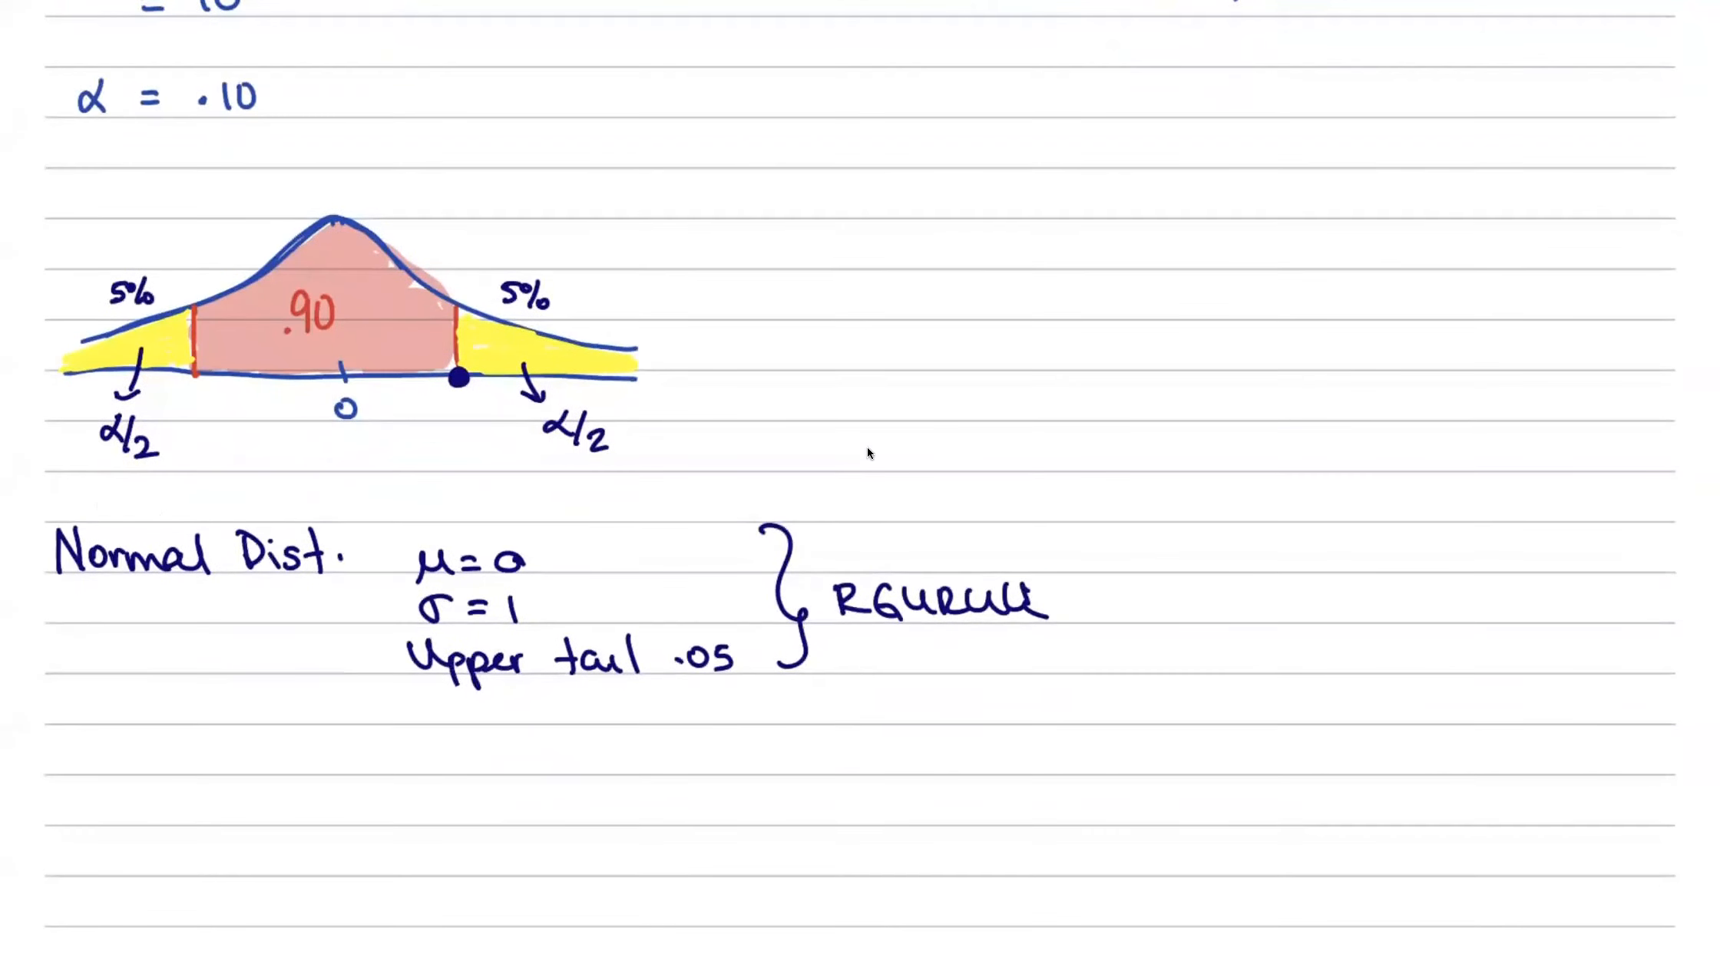
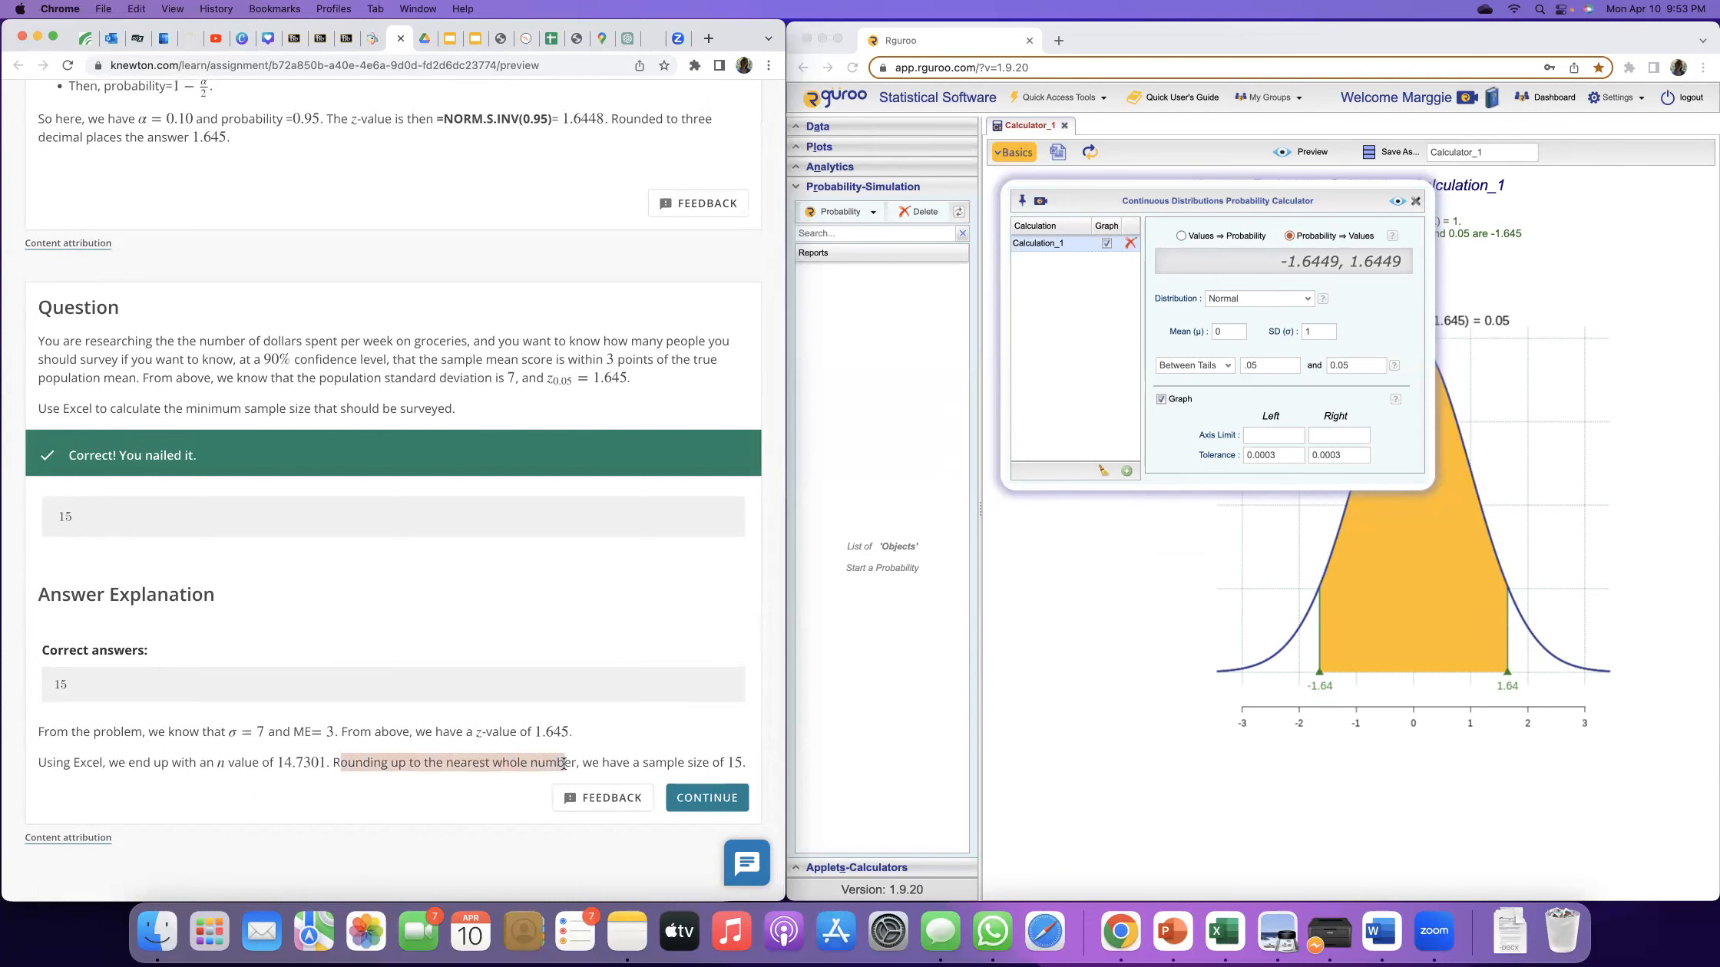
# Review the unrounded n value in the sample-size explanation and continue to the next objective's question.
pyautogui.moveTo(281, 763); pyautogui.dragTo(320, 764)
pyautogui.click(345, 767)
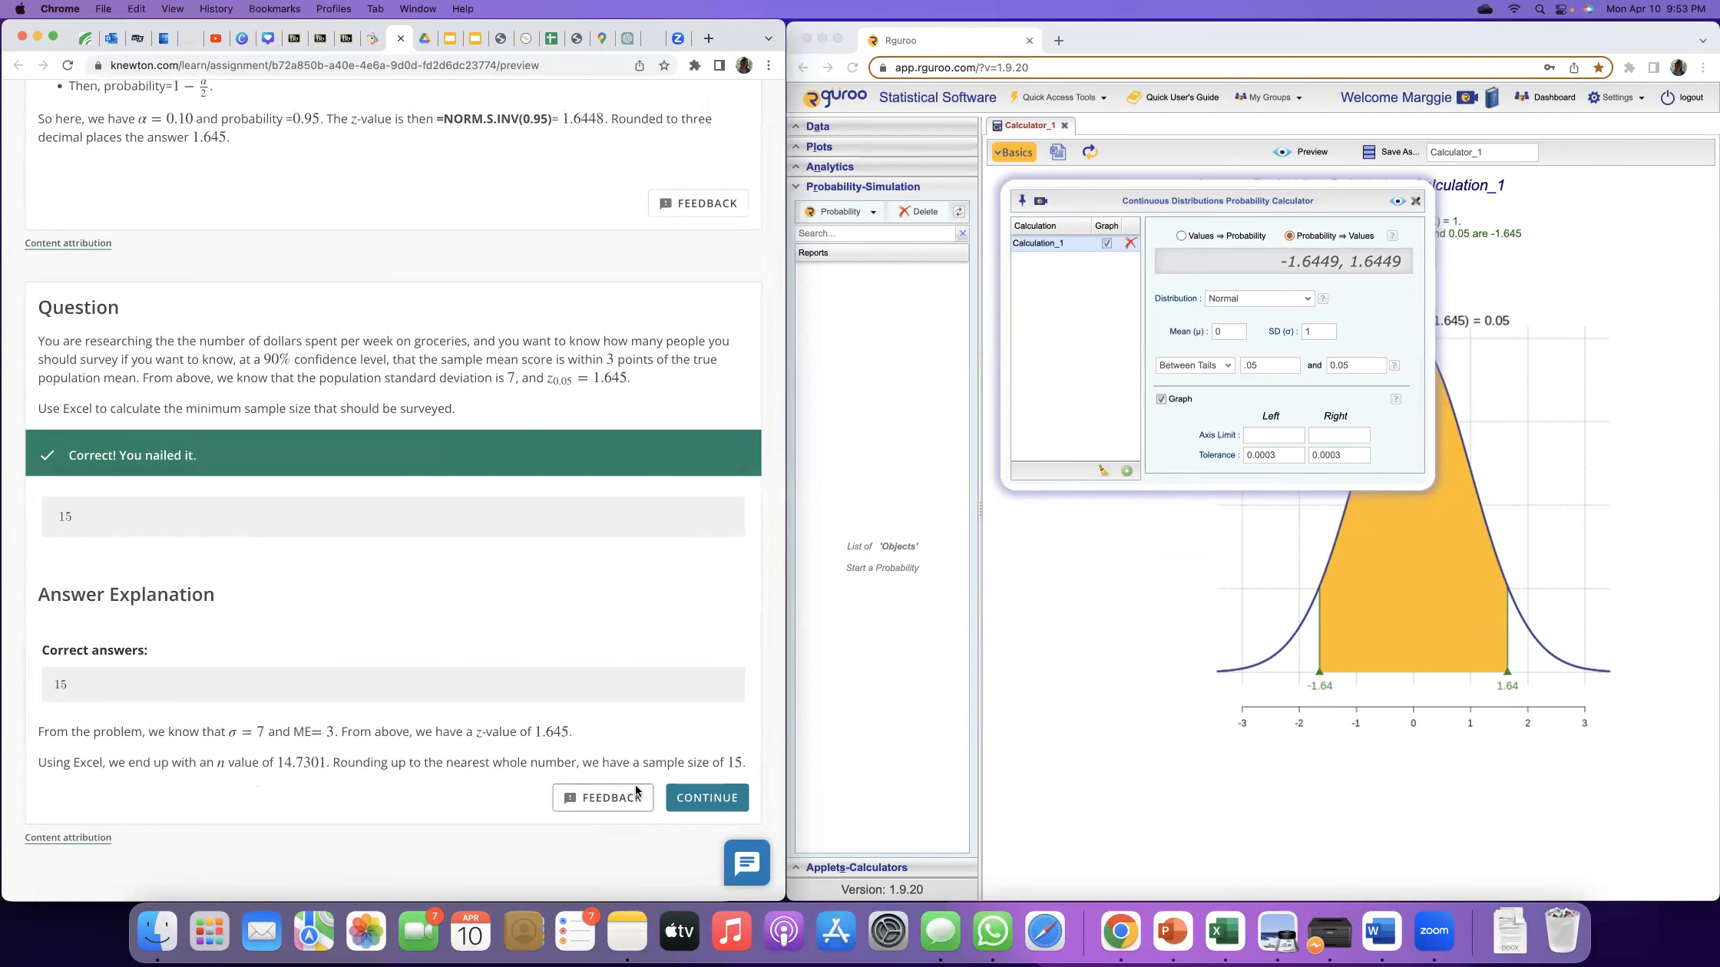
pyautogui.click(691, 797)
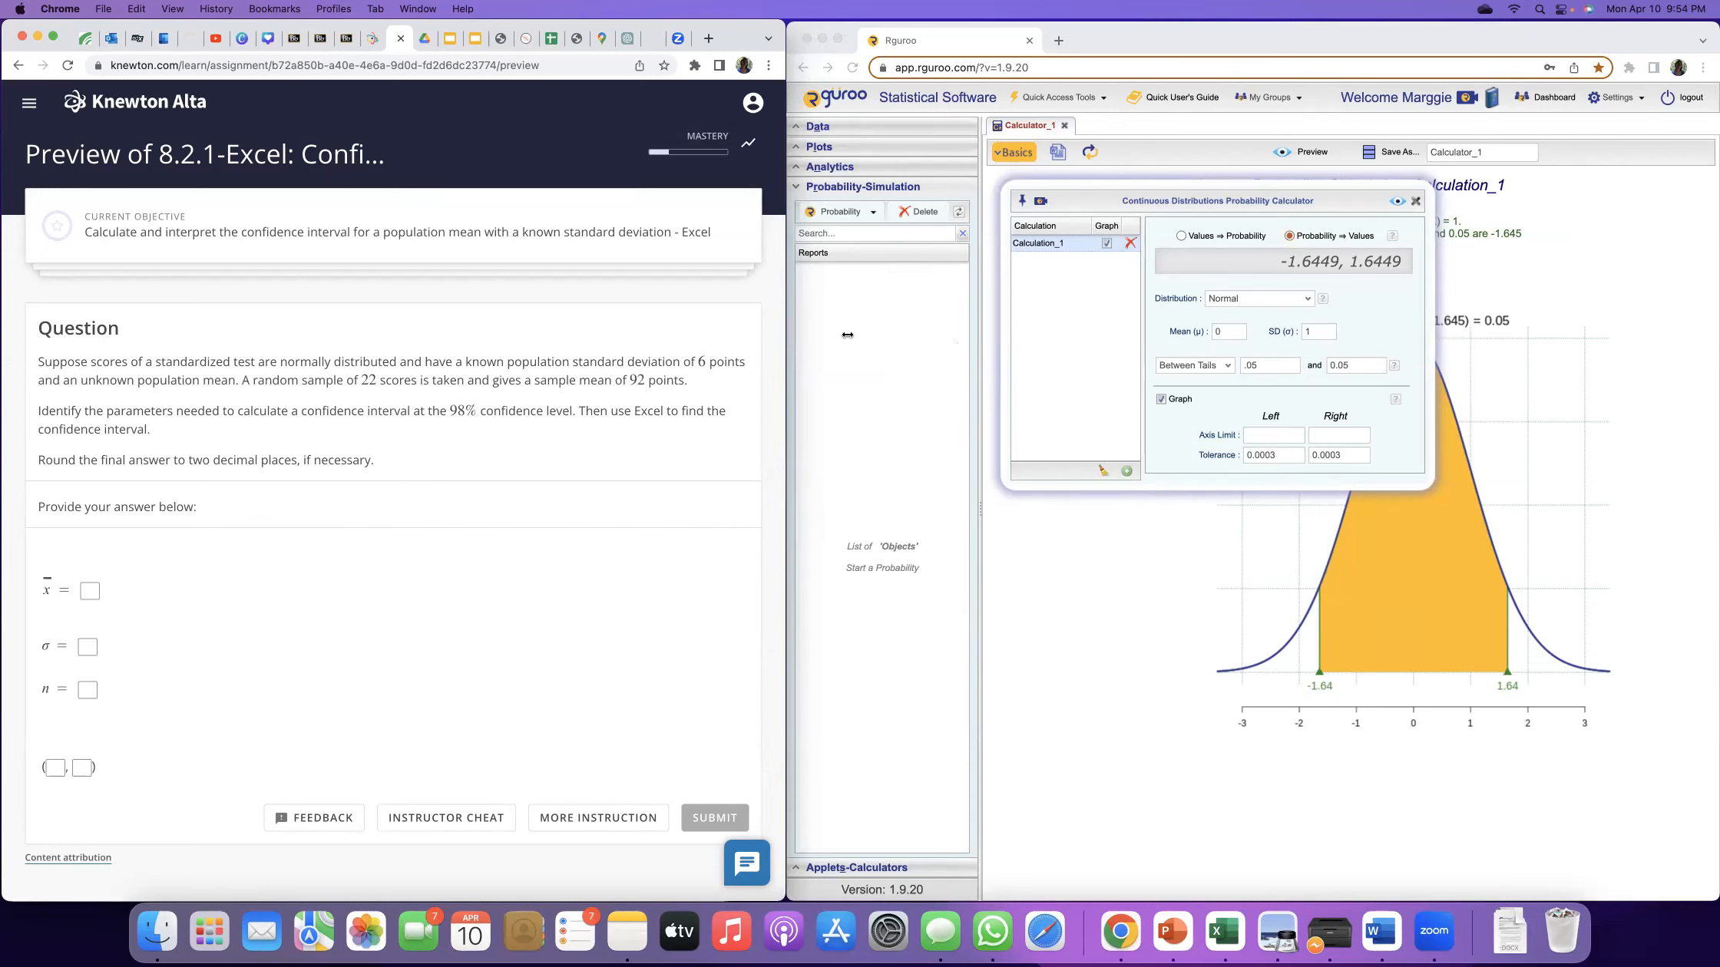
# Read the standardized test question and enter 92 as the sample mean.
pyautogui.scroll(-1, 85, 369)
pyautogui.moveTo(85, 369); pyautogui.dragTo(531, 367)
pyautogui.click(476, 382)
pyautogui.scroll(-1, 476, 381)
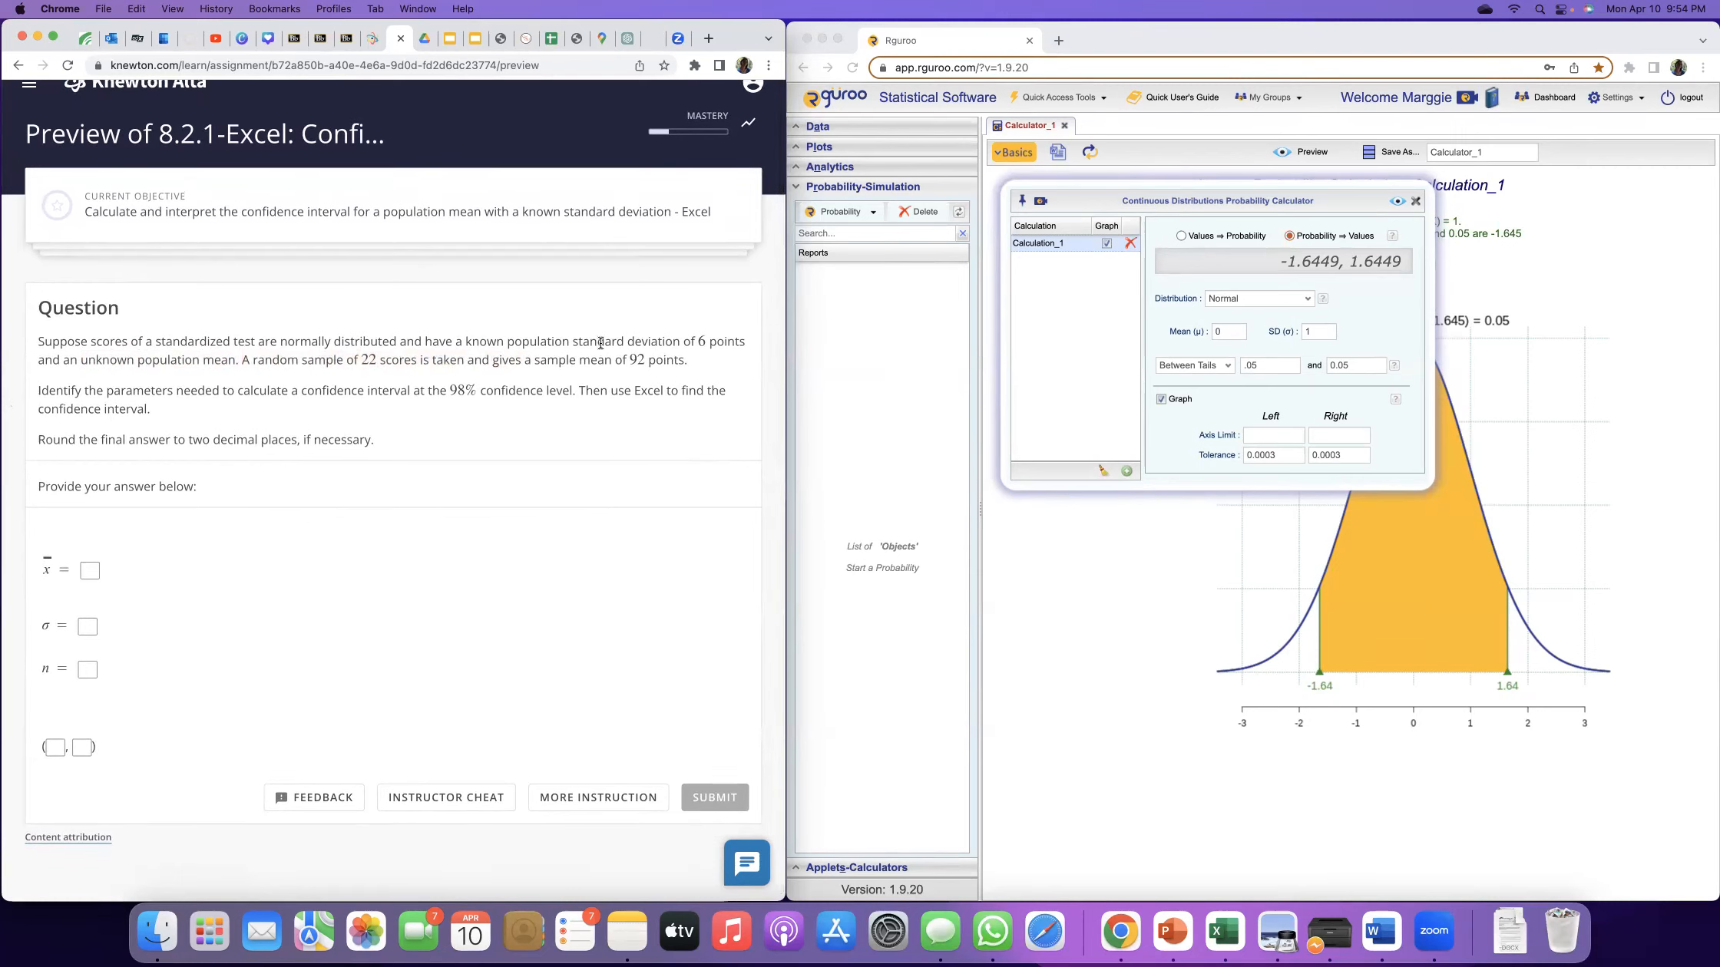
pyautogui.moveTo(534, 358); pyautogui.dragTo(682, 356)
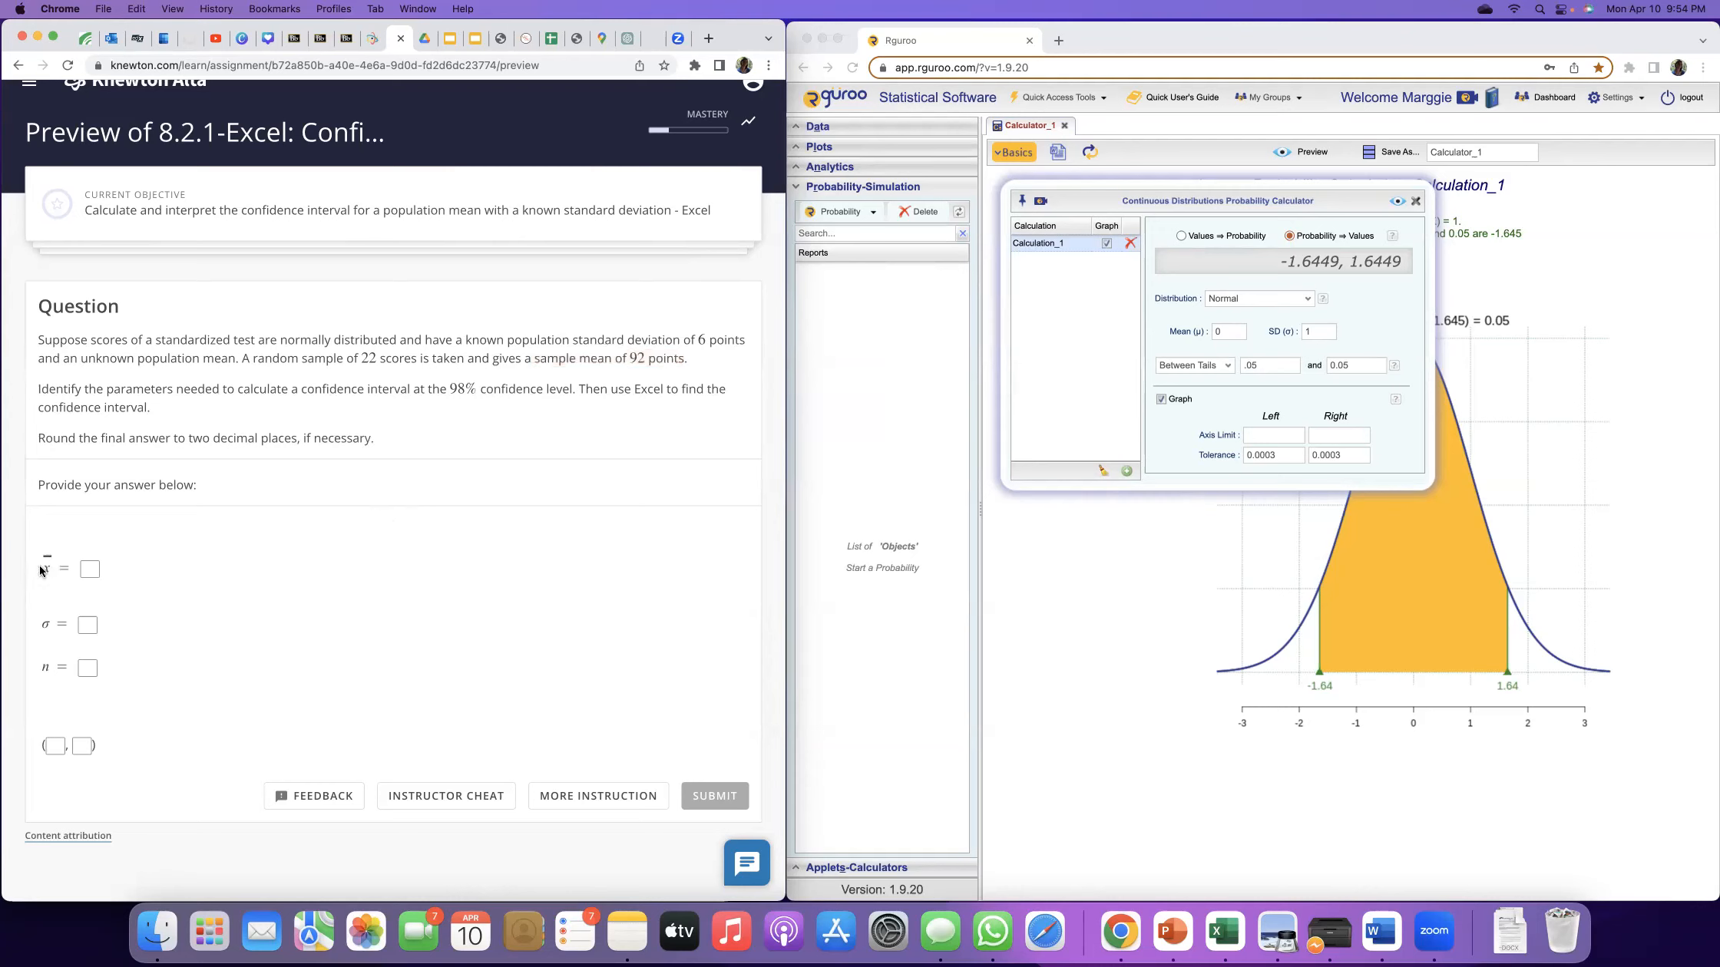
pyautogui.click(87, 567)
pyautogui.click(90, 569)
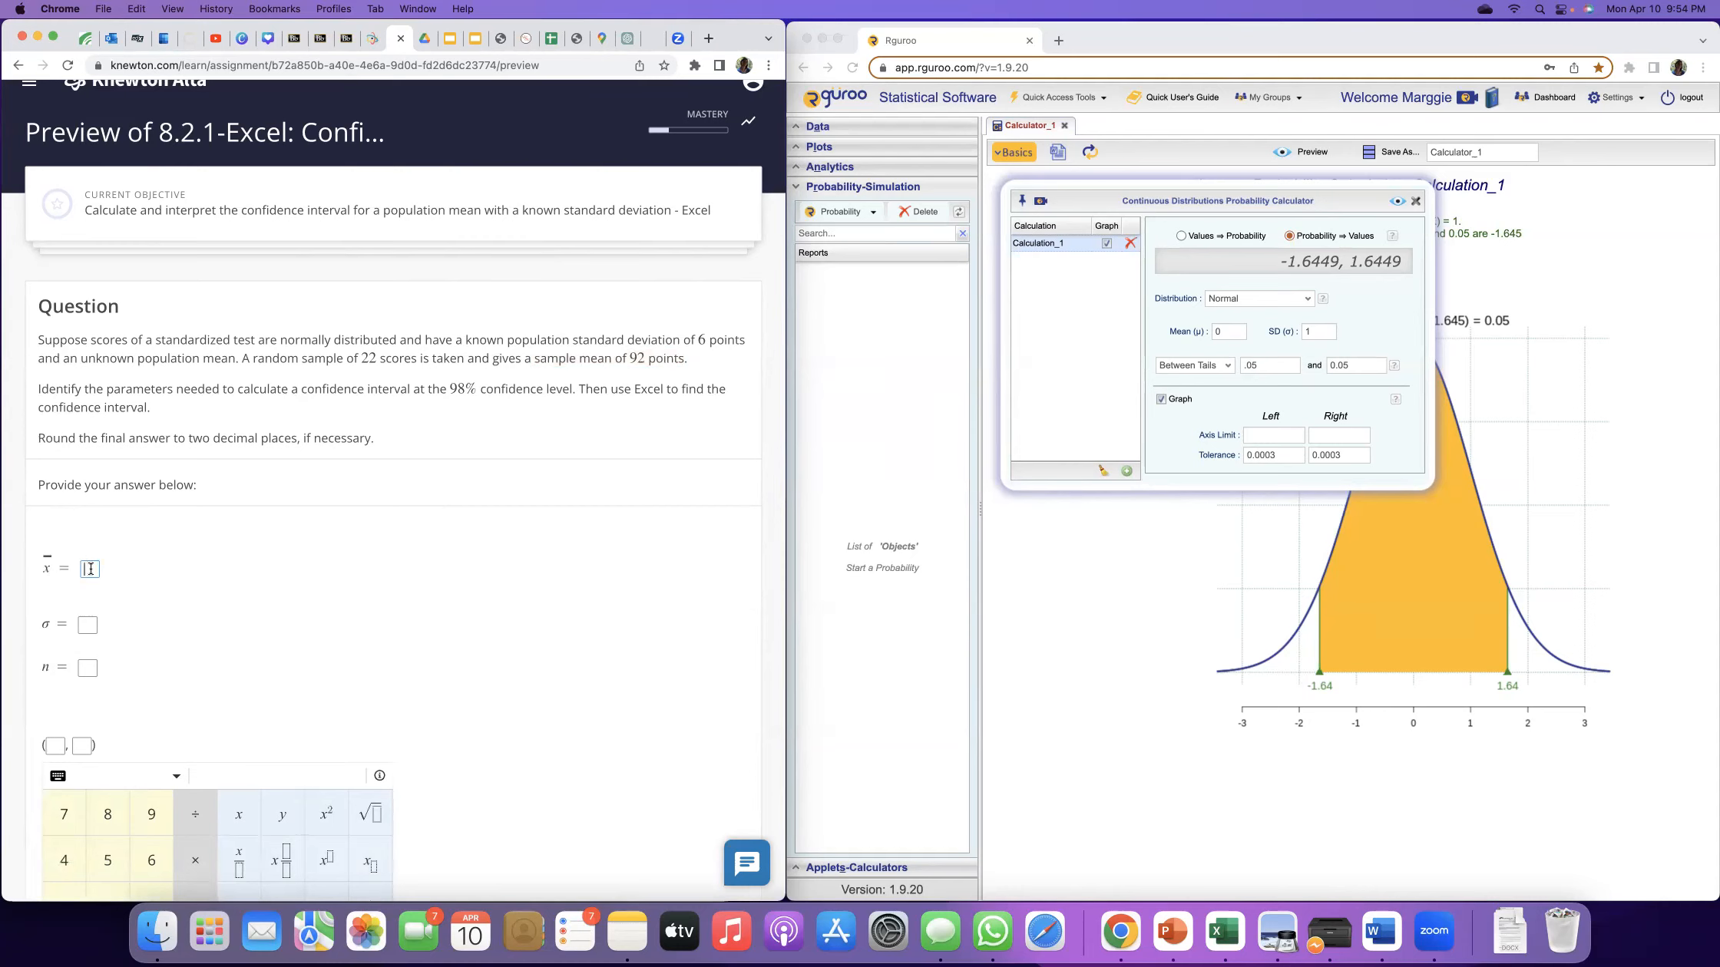
pyautogui.write('92')
# Enter 6 as the population standard deviation and 22 as the sample size.
pyautogui.click(87, 624)
pyautogui.moveTo(505, 340); pyautogui.dragTo(714, 340)
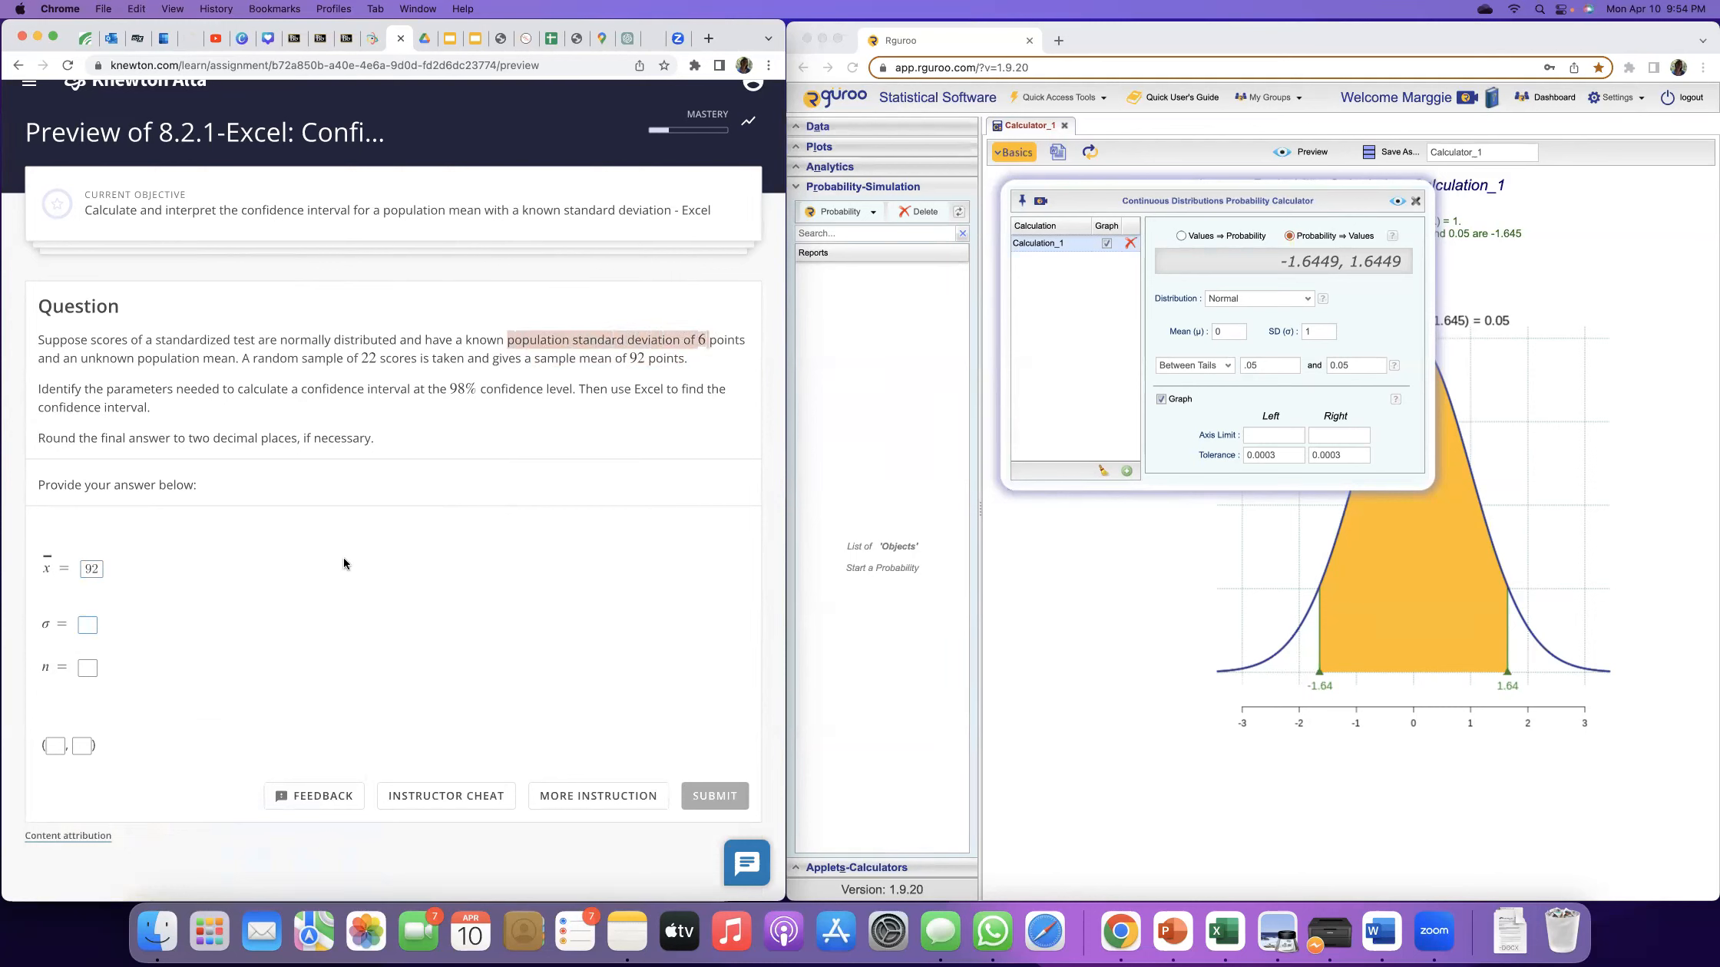
pyautogui.click(87, 625)
pyautogui.write('6')
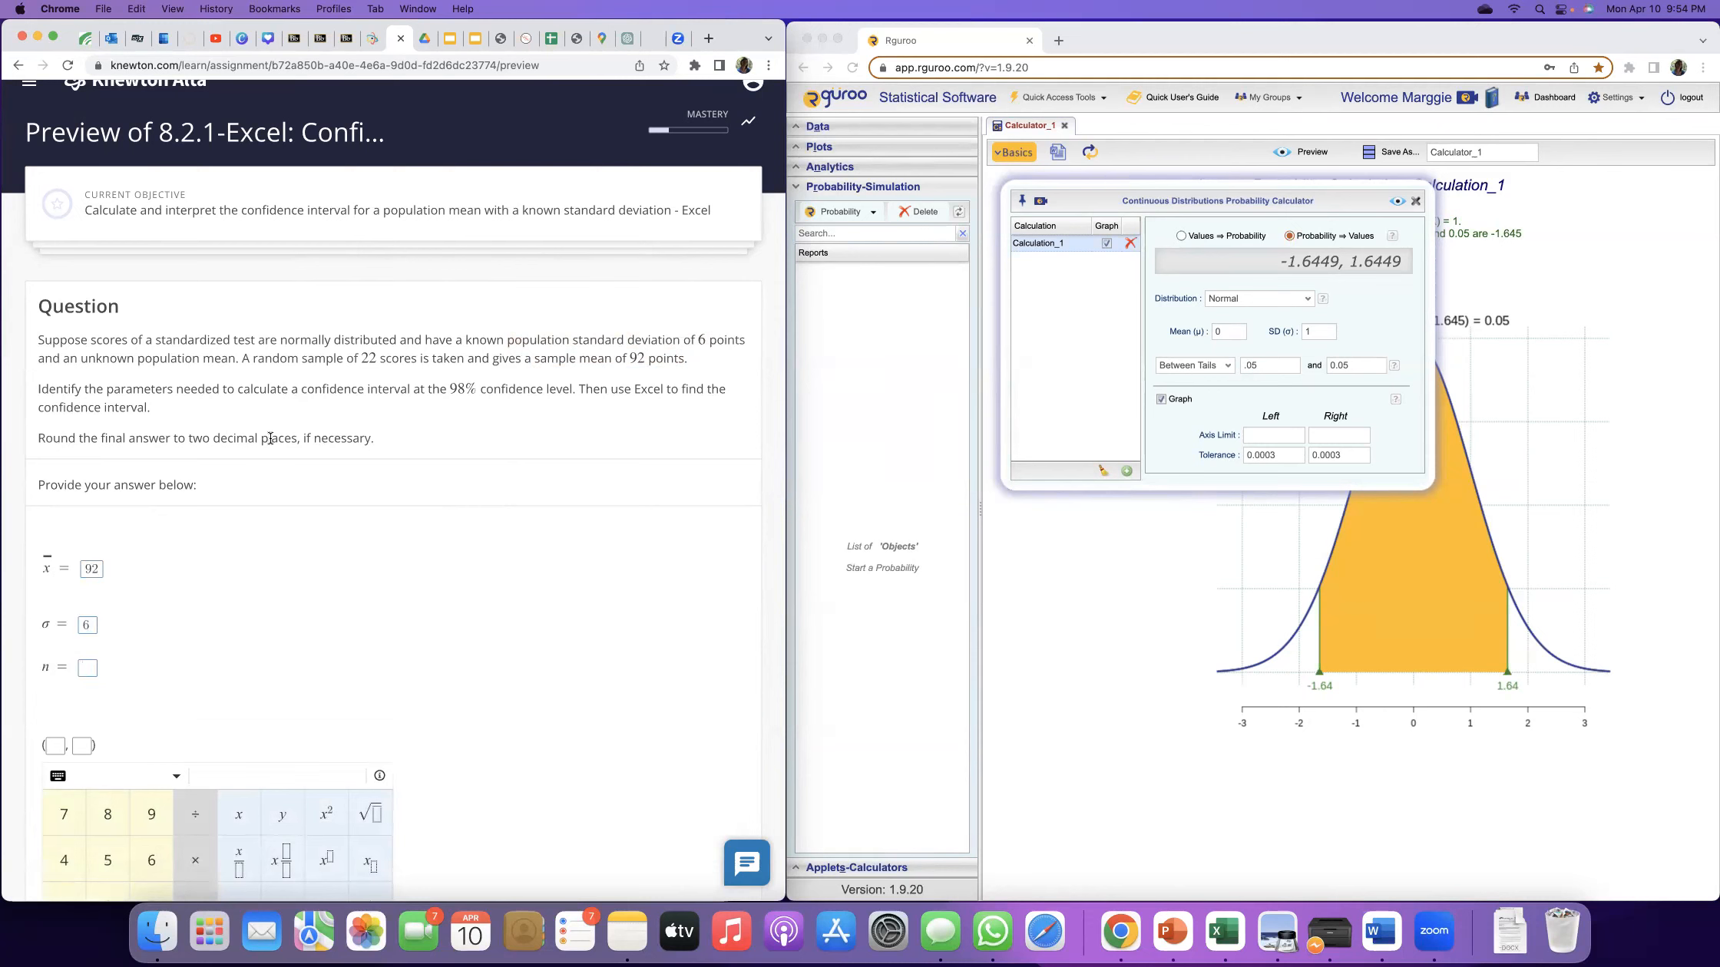
pyautogui.moveTo(243, 358); pyautogui.dragTo(424, 358)
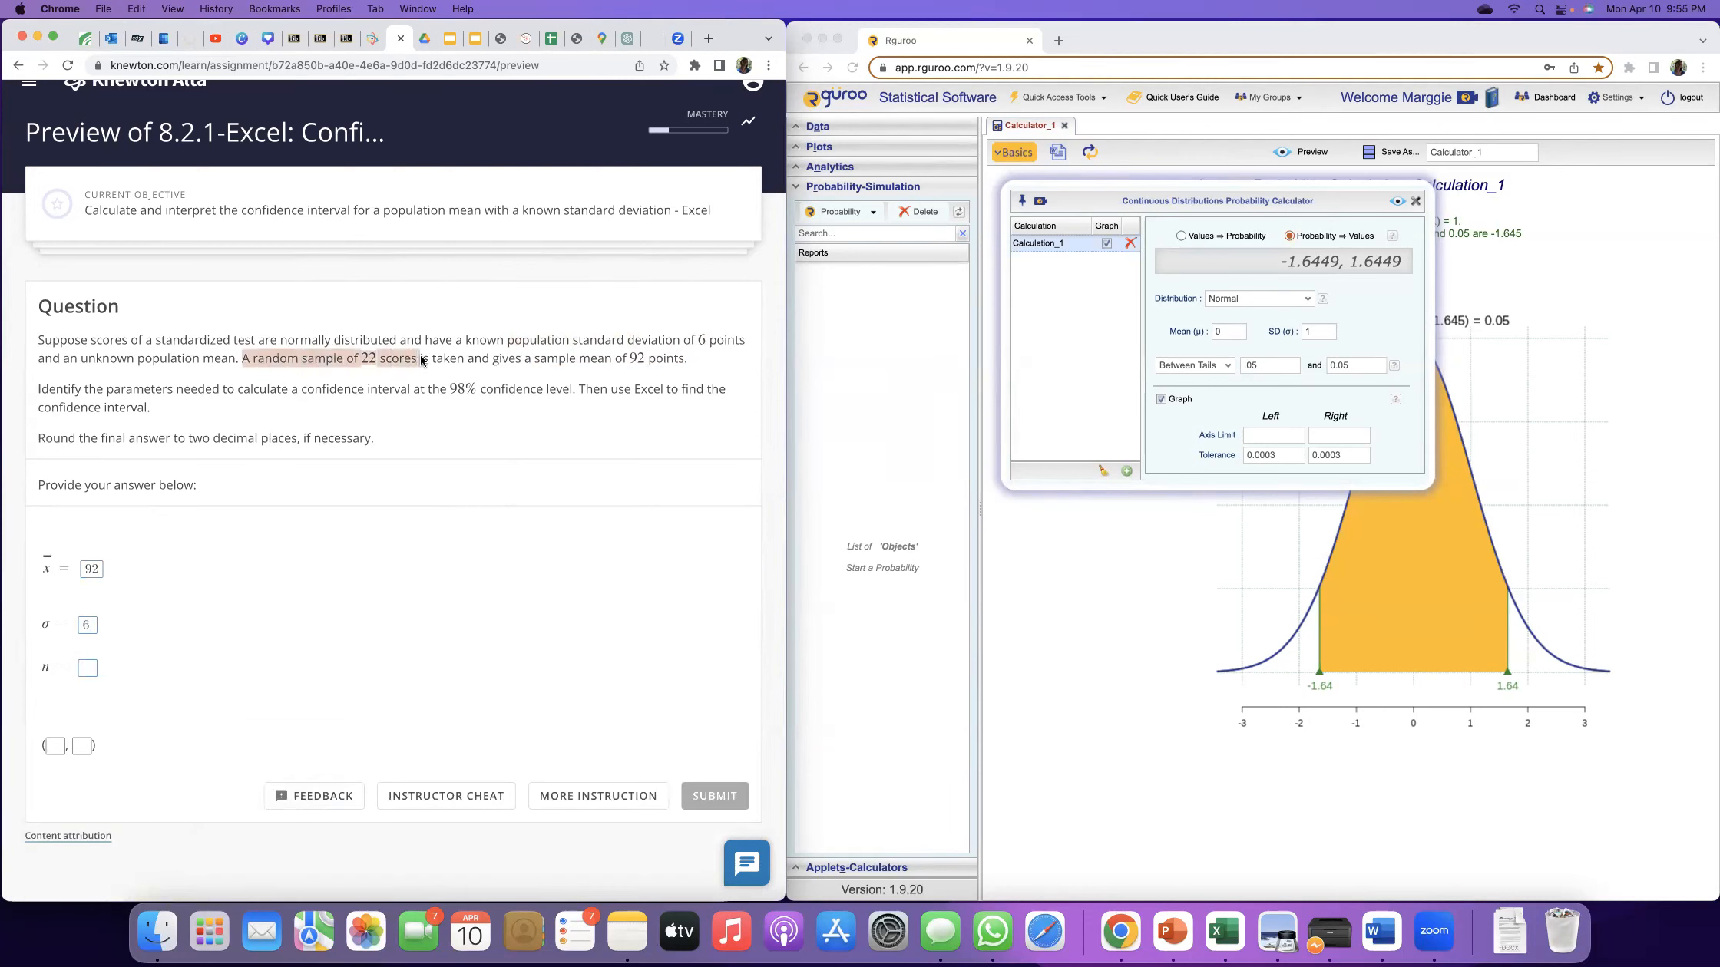
pyautogui.click(88, 669)
pyautogui.write('22')
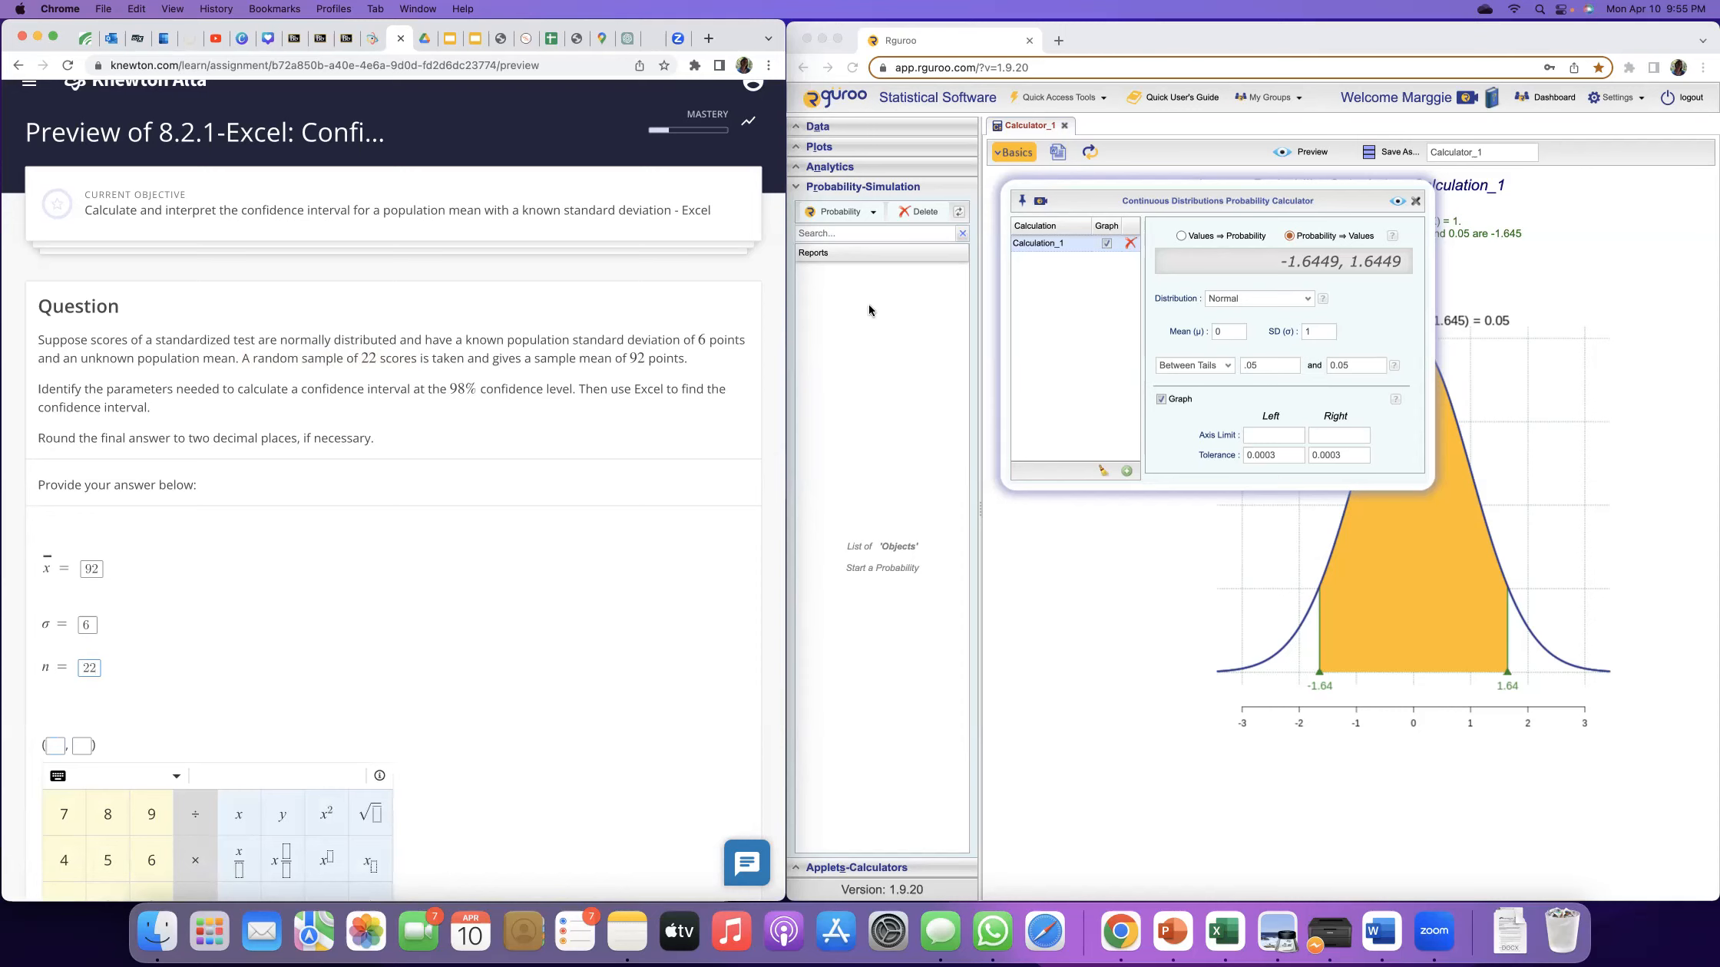
# Start a new one-population mean inference analysis in Rguroo.
pyautogui.click(803, 197)
pyautogui.click(803, 188)
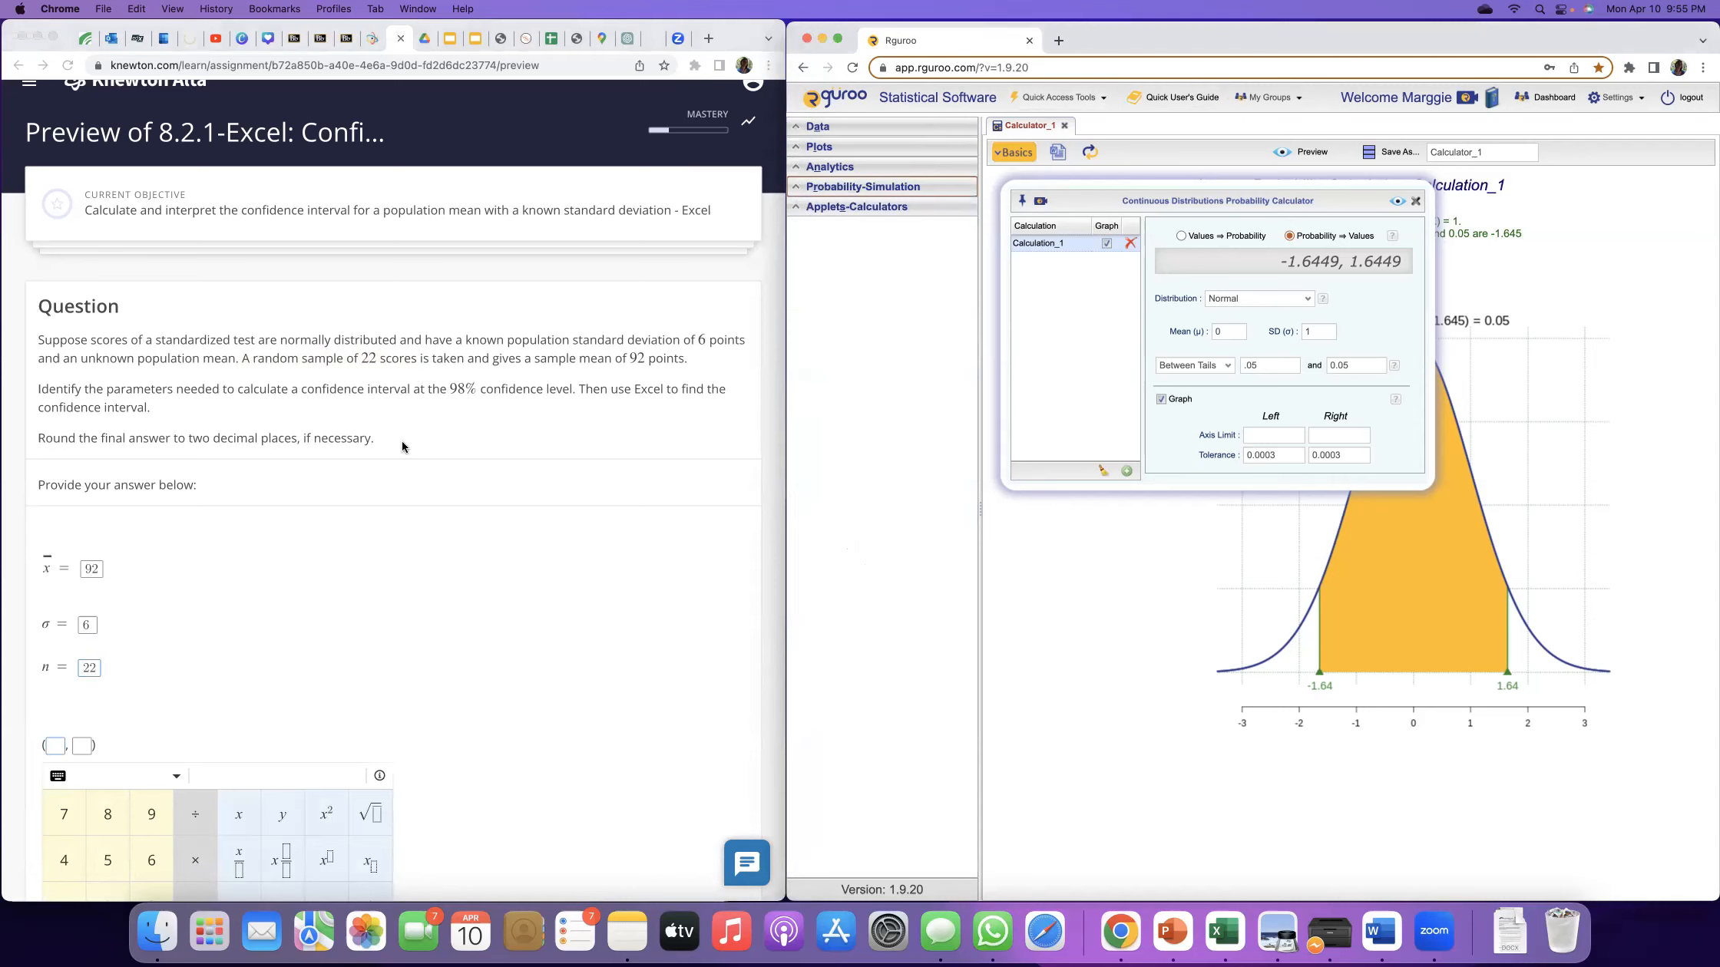
pyautogui.click(833, 168)
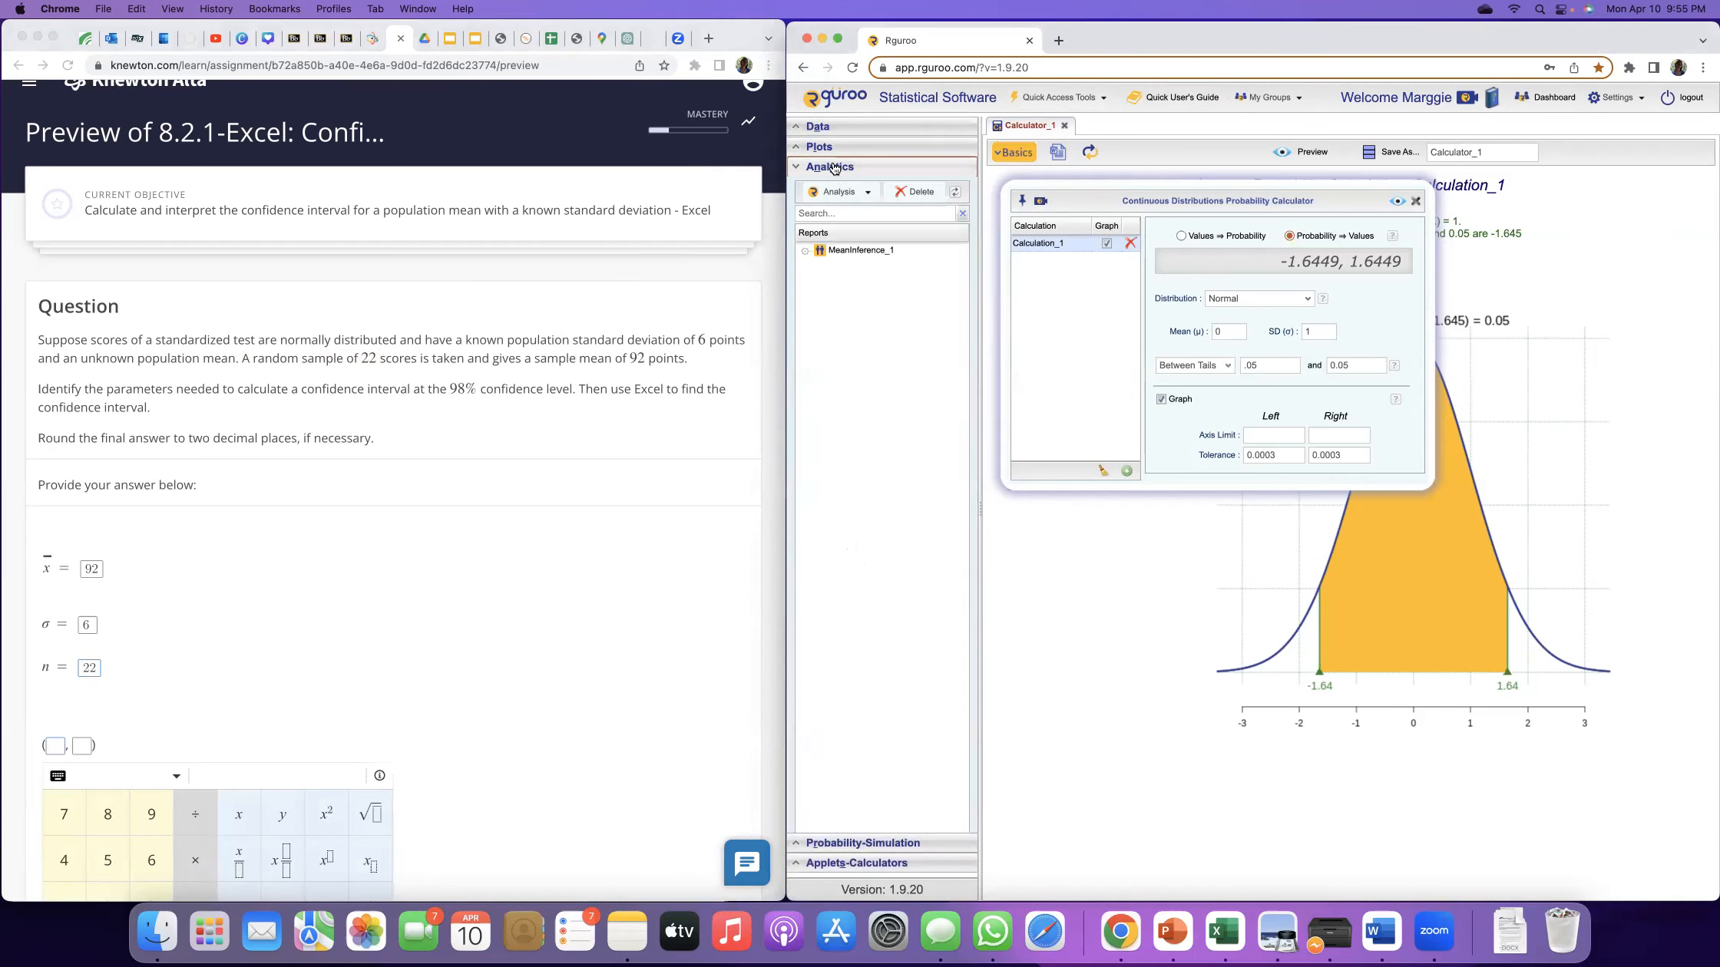
pyautogui.click(868, 195)
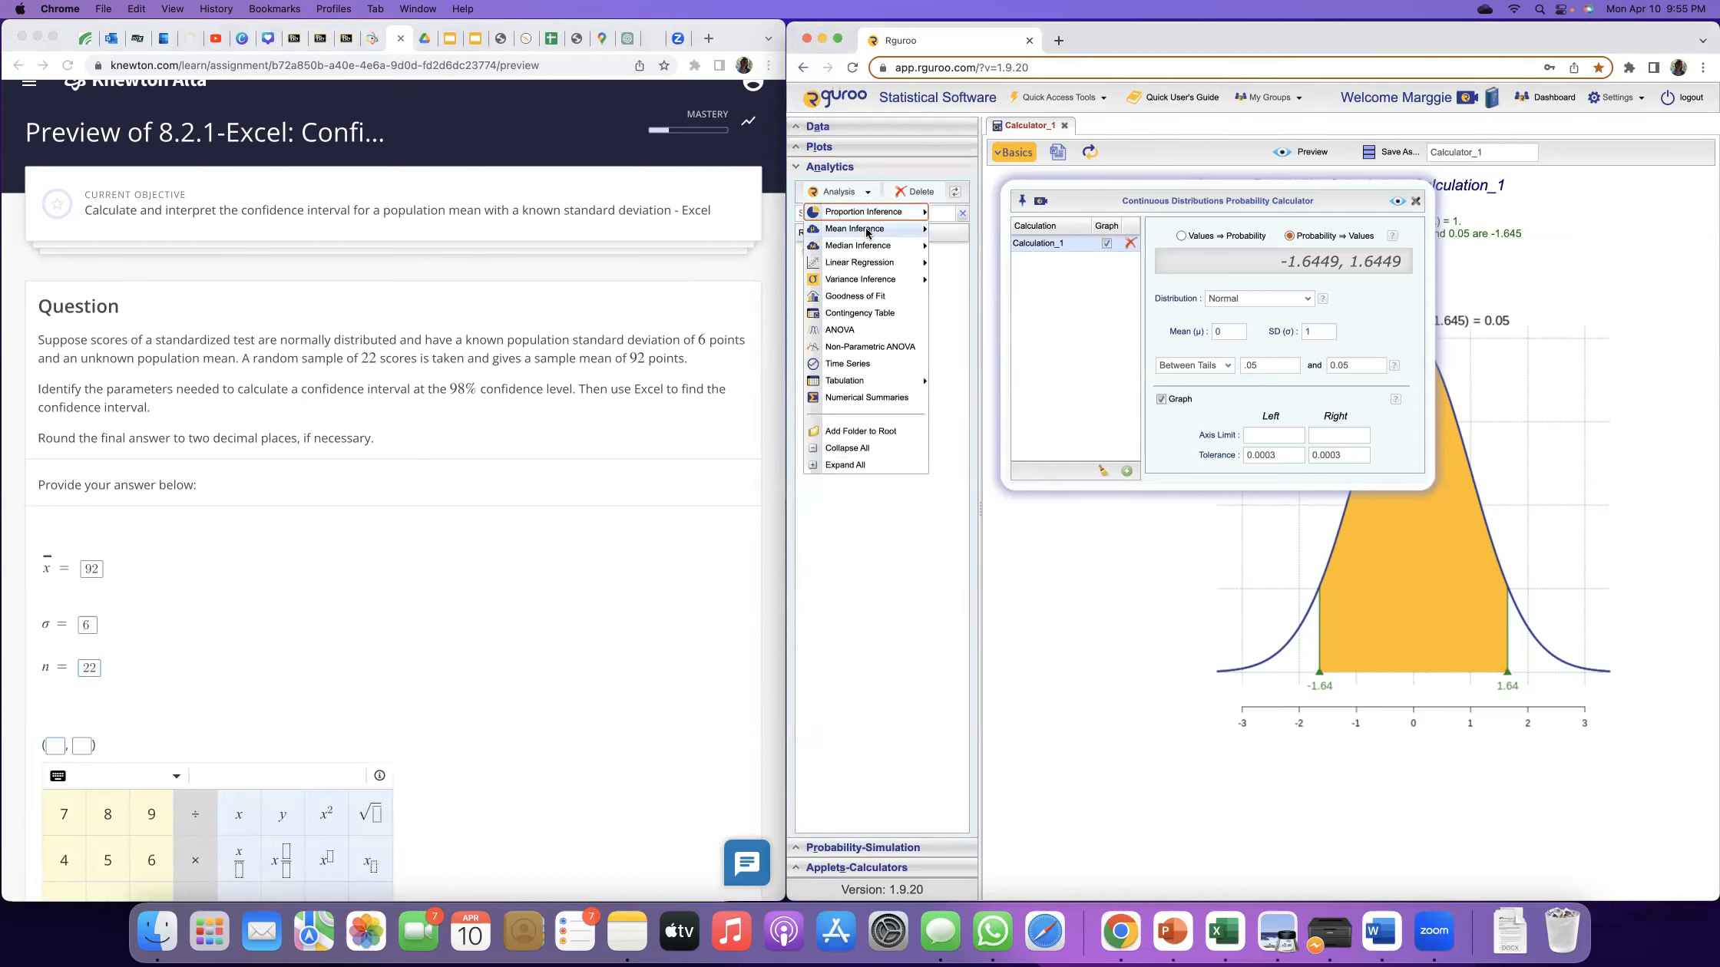
pyautogui.moveTo(852, 231)
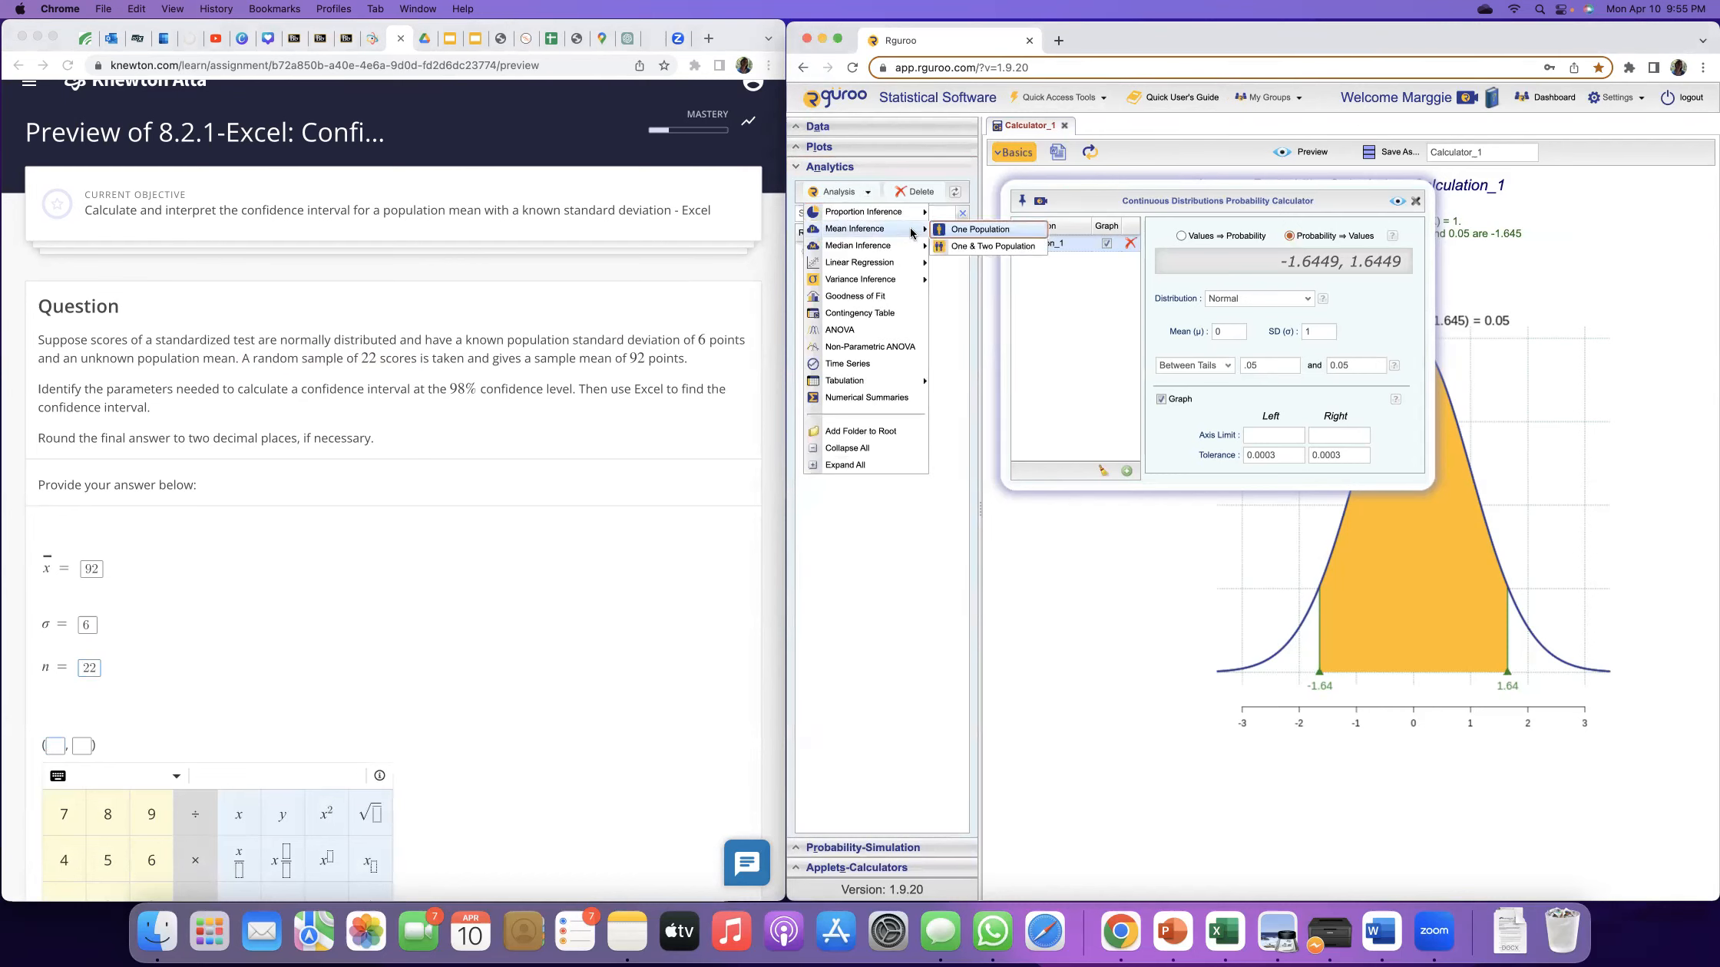
pyautogui.click(971, 230)
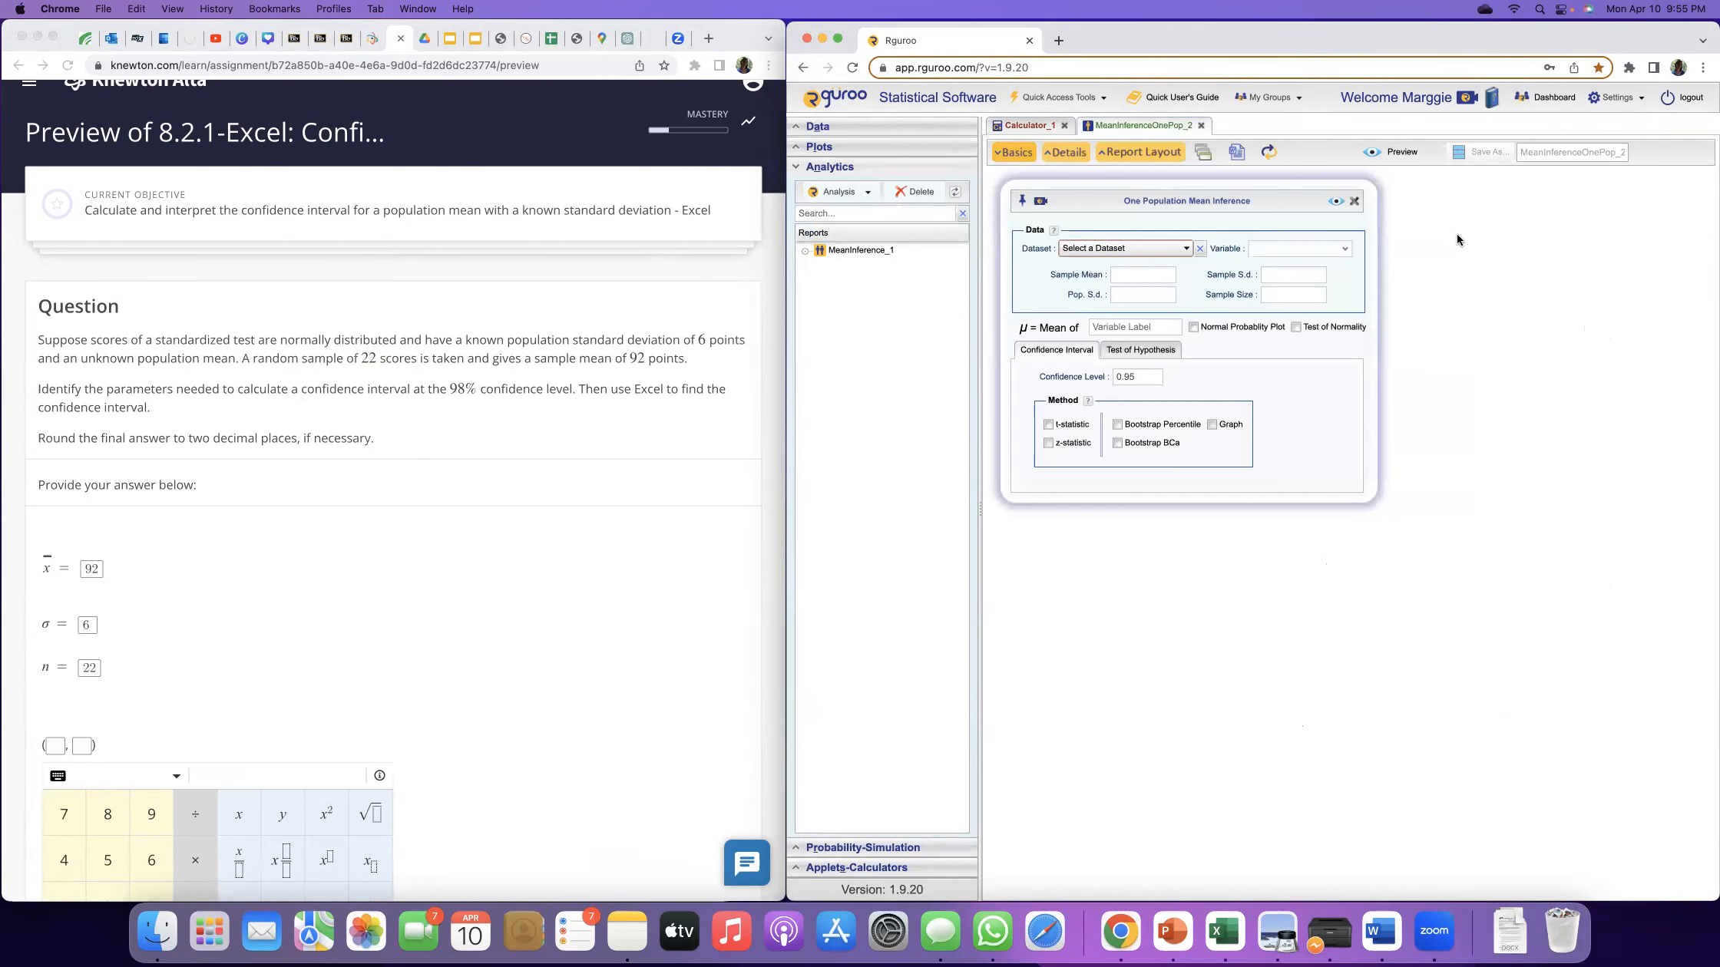
# Enter a sample mean of 92, a population standard deviation of 6 and a sample size of 22 for the analysis.
pyautogui.click(1147, 277)
pyautogui.click(1275, 275)
pyautogui.click(1130, 296)
pyautogui.click(1269, 296)
pyautogui.write('22')
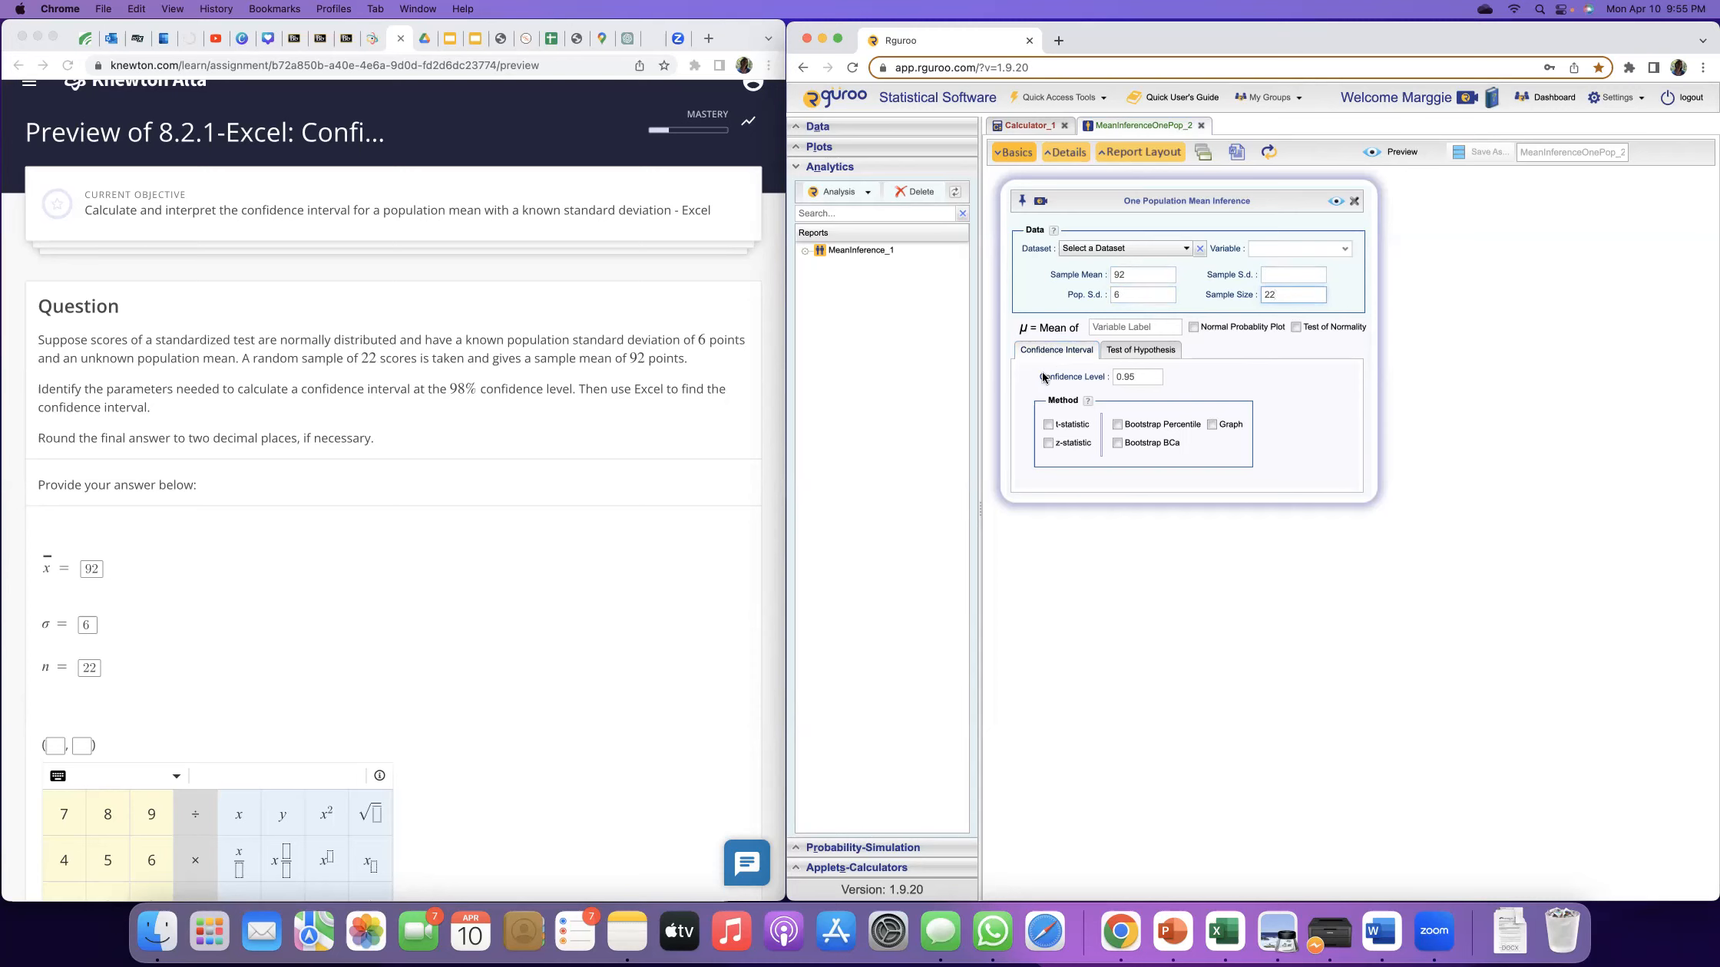
# Set the confidence level to 0.98 and choose the z-statistic method for the confidence interval.
pyautogui.click(1136, 375)
pyautogui.press('BackSpace')
pyautogui.write('8')
pyautogui.click(1049, 444)
# Check the question's wording on the known population standard deviation against the selected z-statistic method.
pyautogui.click(405, 434)
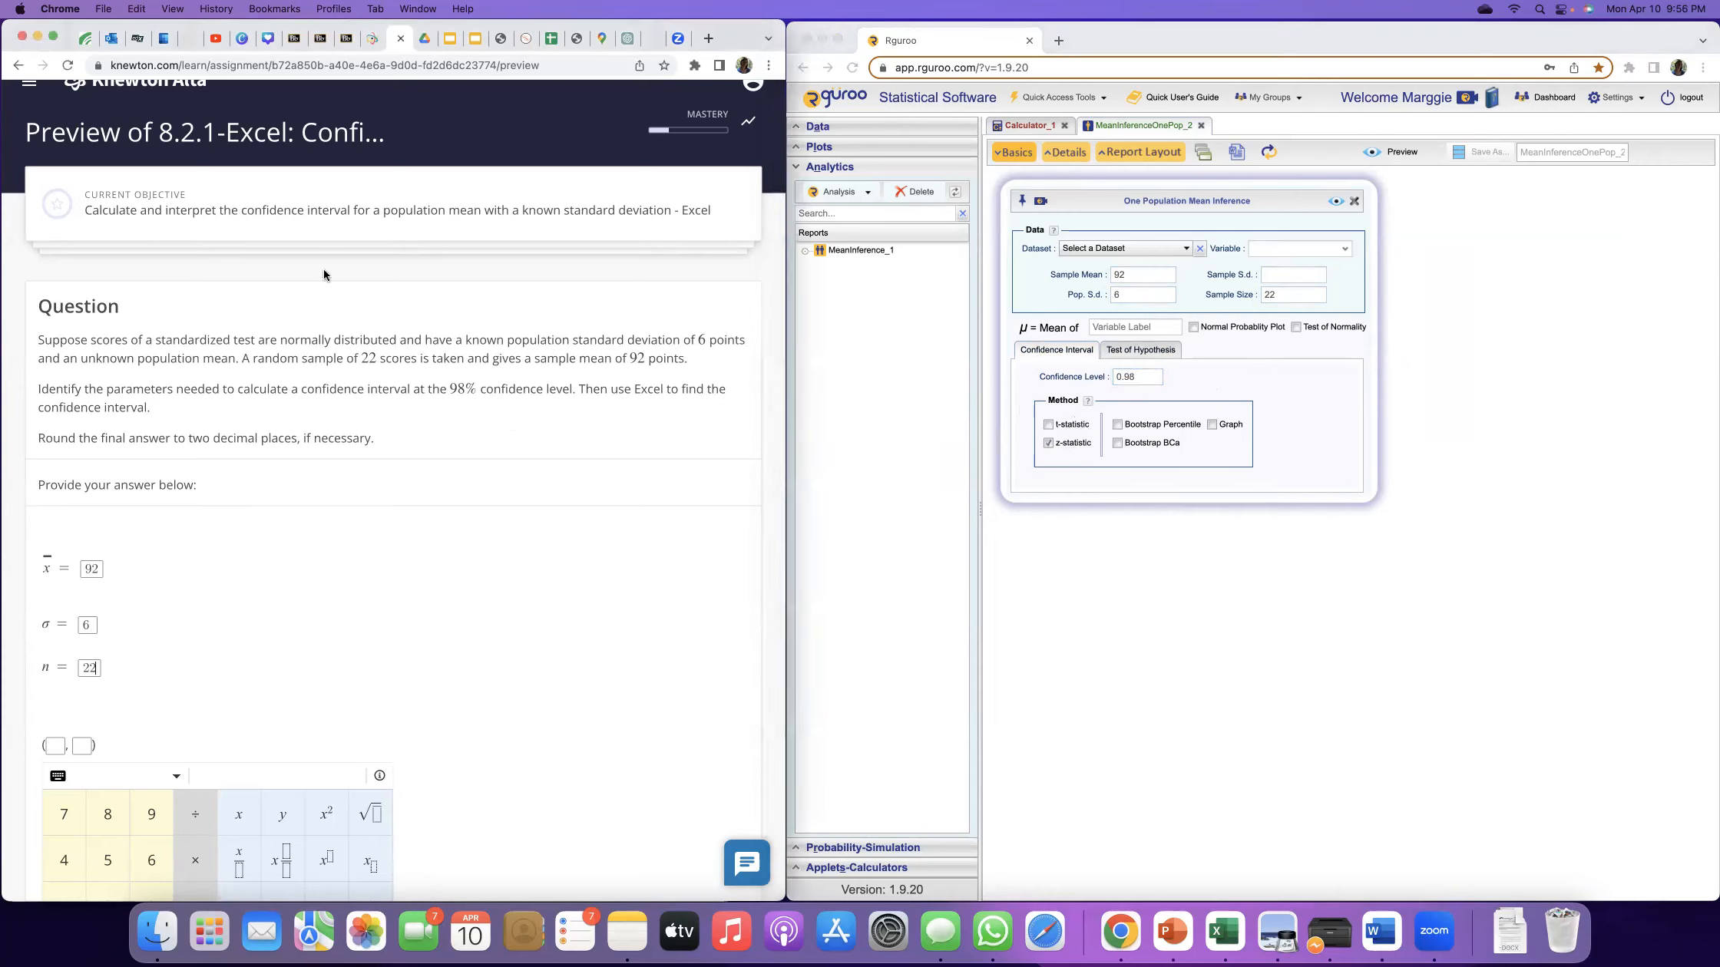
pyautogui.click(507, 340)
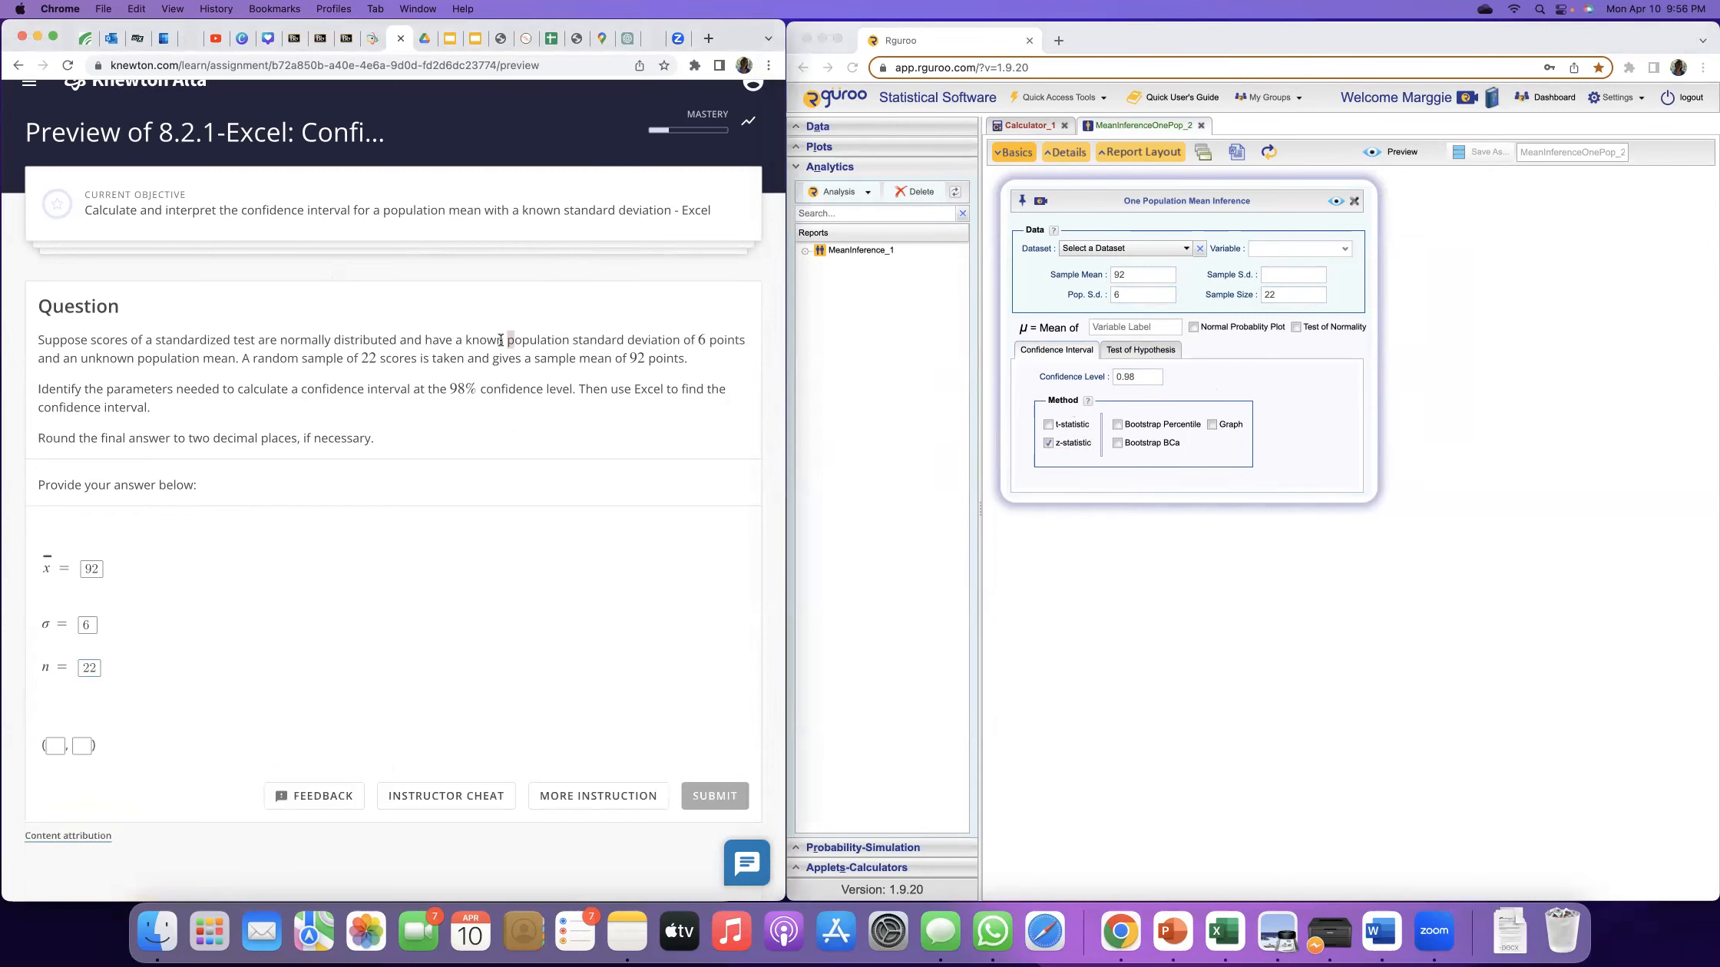
pyautogui.moveTo(466, 340); pyautogui.dragTo(680, 347)
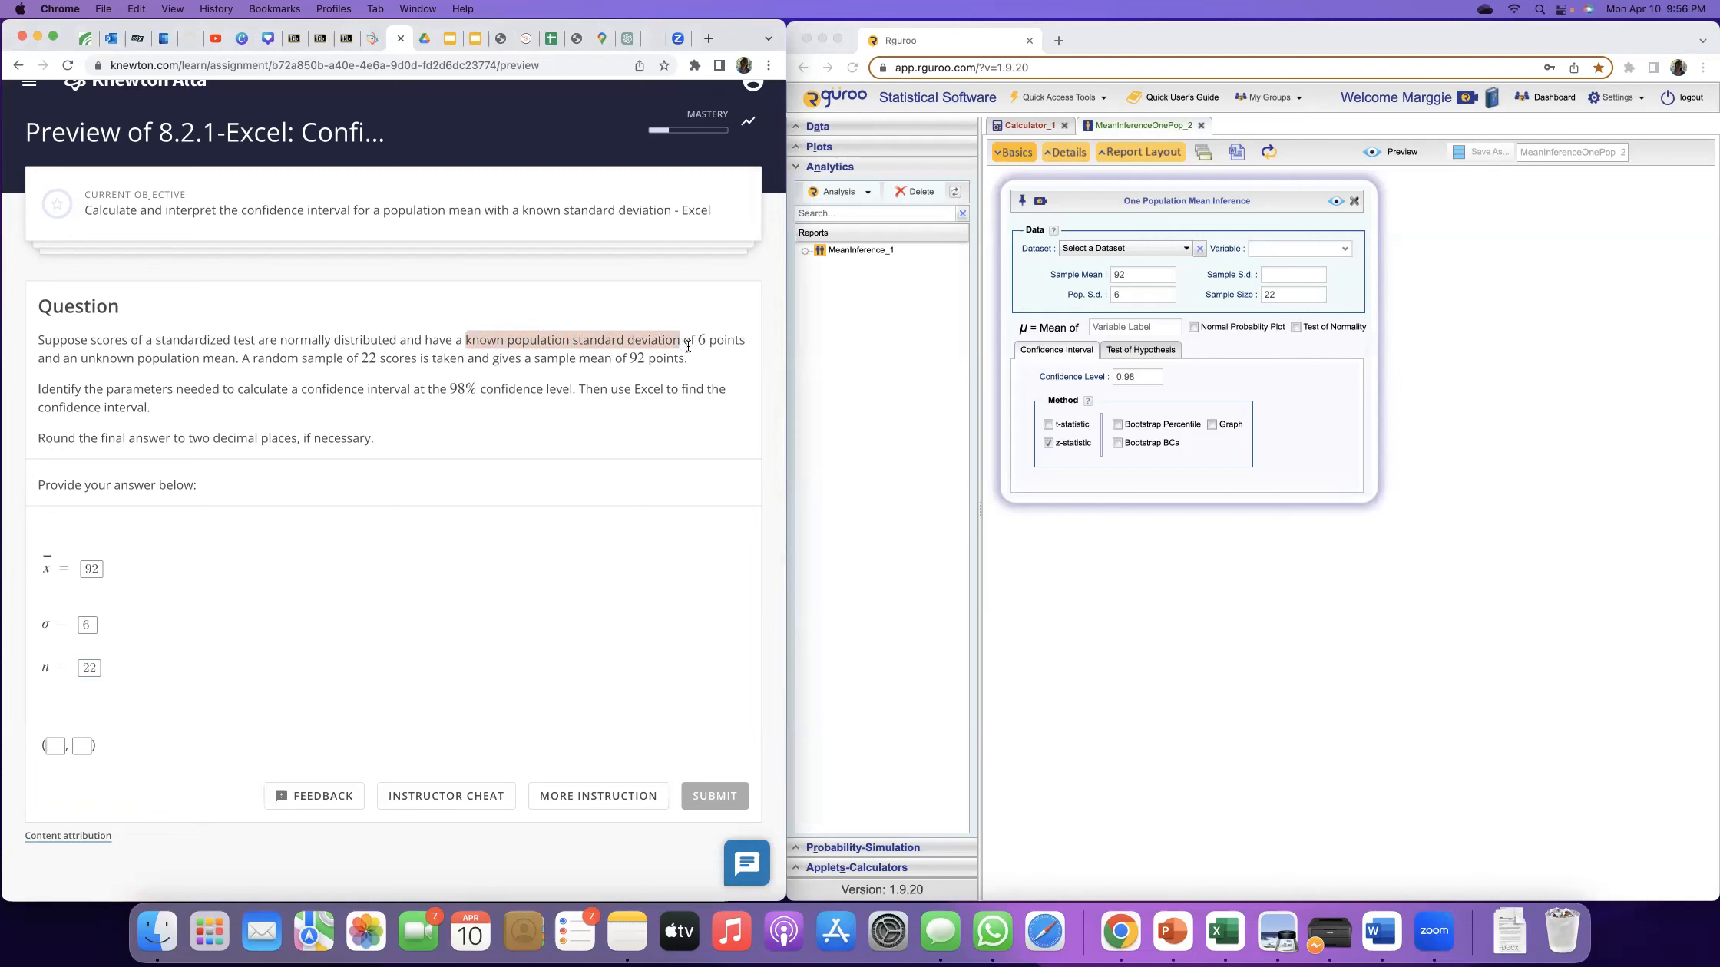
pyautogui.click(1057, 445)
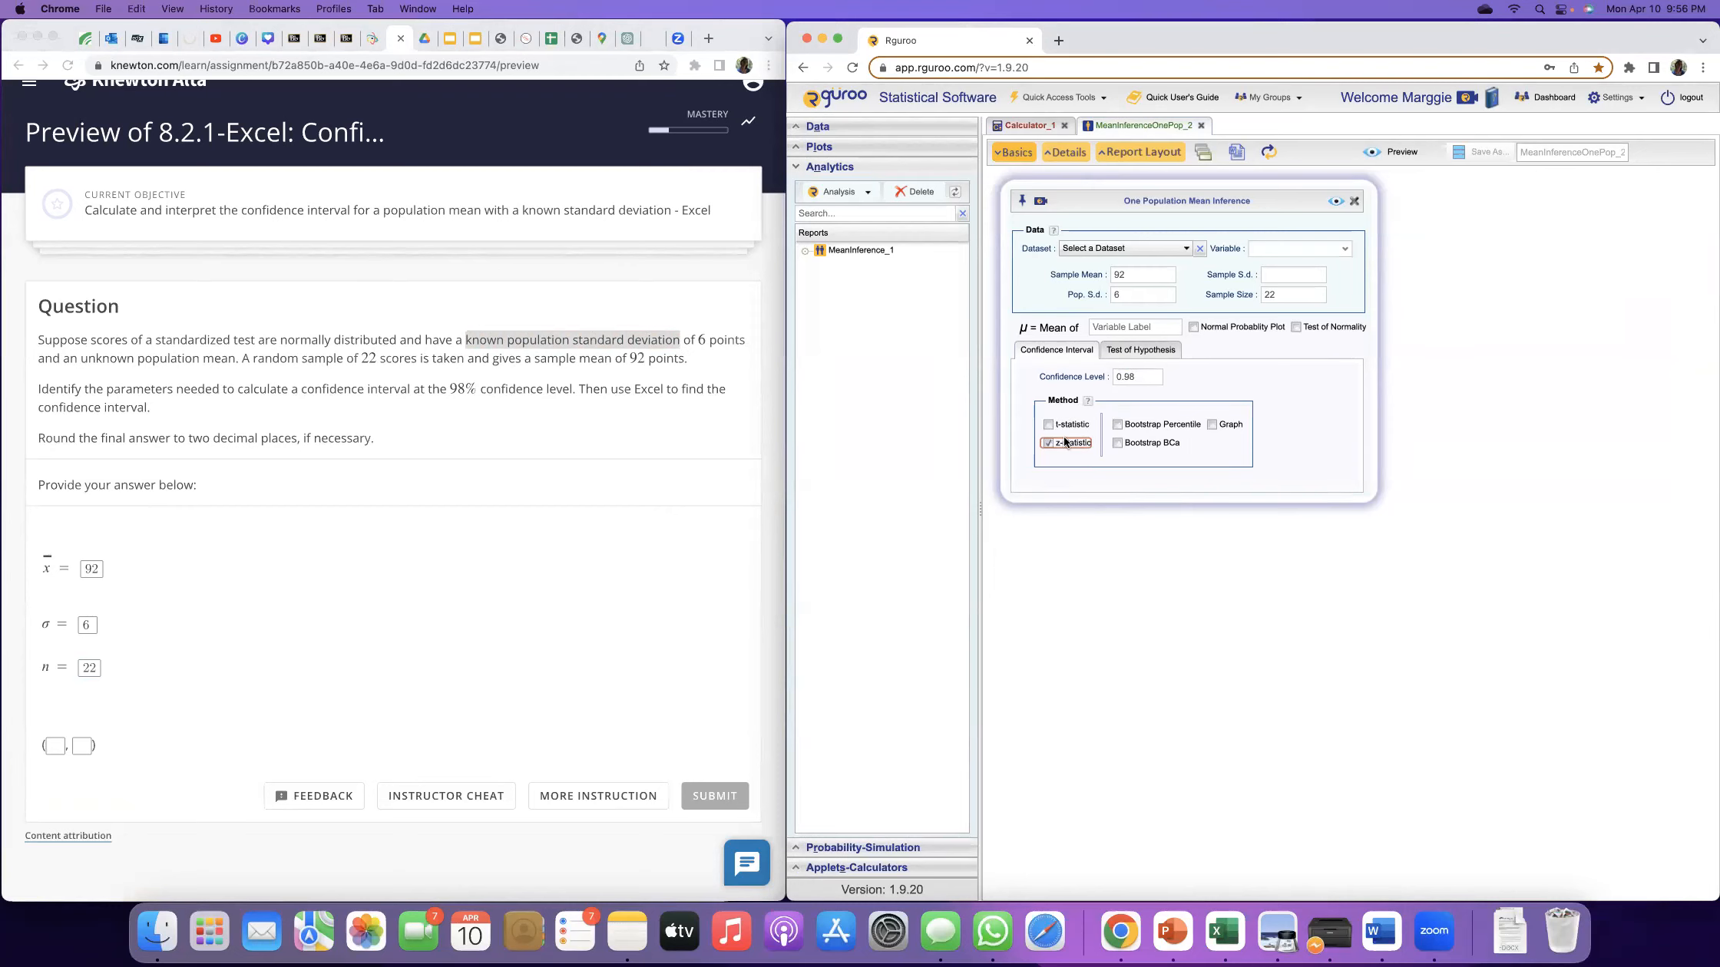
# Label the variable "scores" and generate the one-population mean inference report.
pyautogui.click(1336, 202)
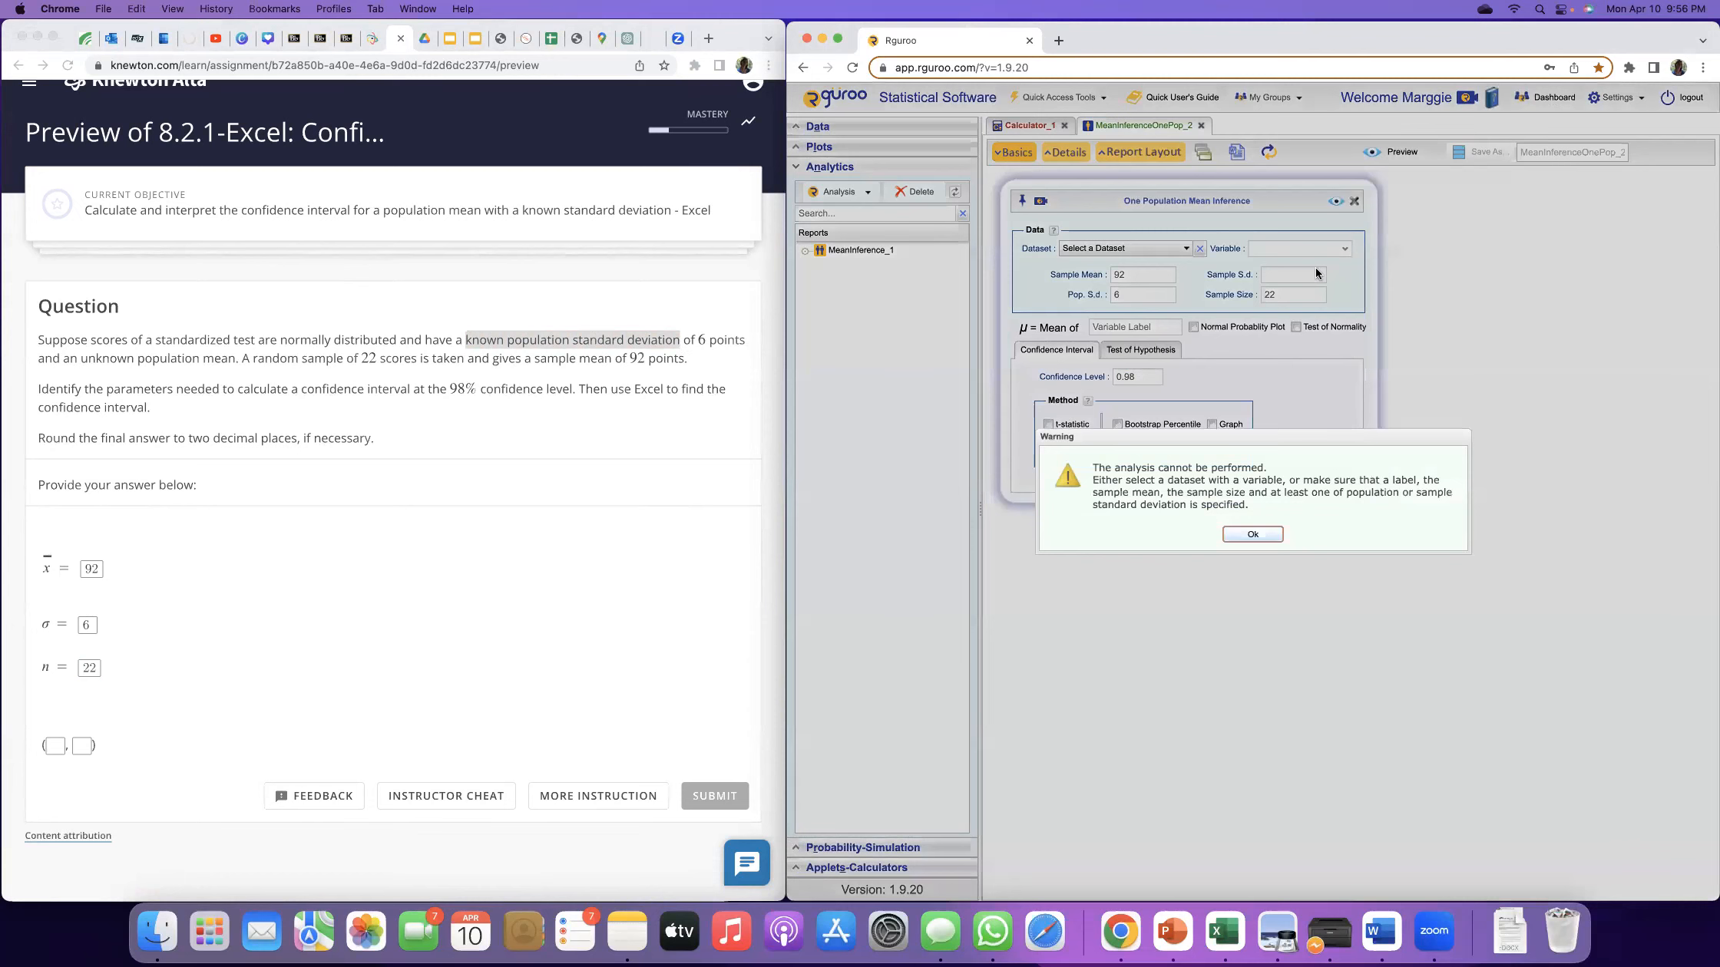
pyautogui.click(1252, 534)
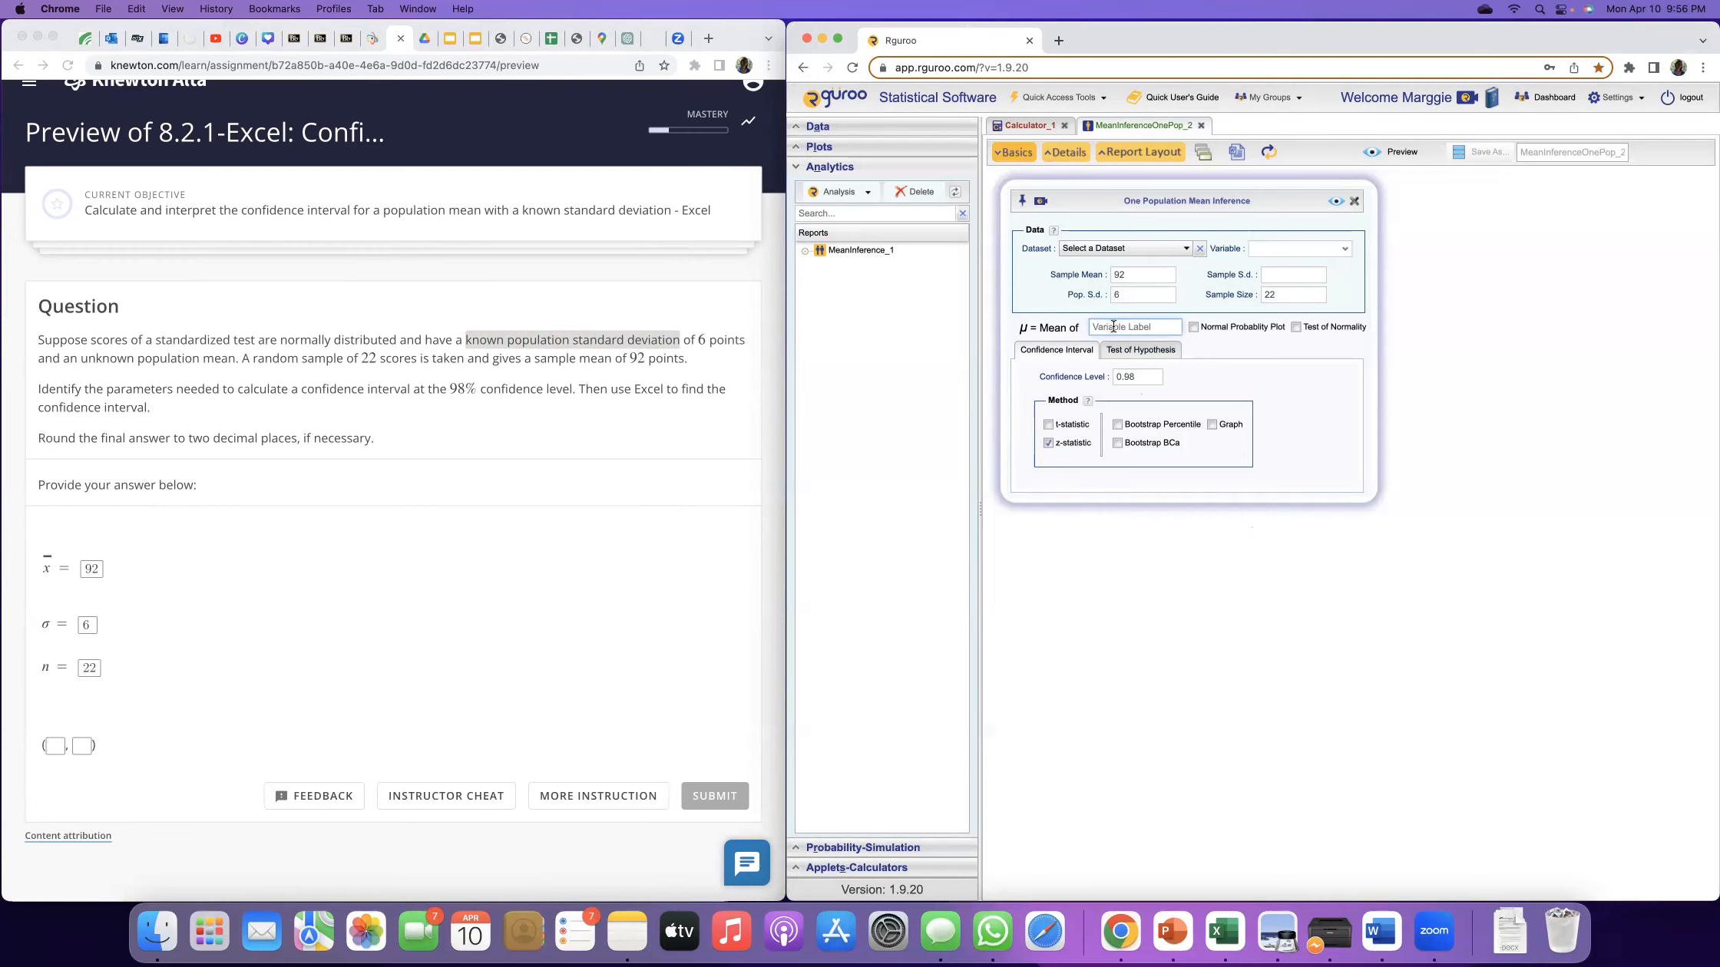
pyautogui.write('scores')
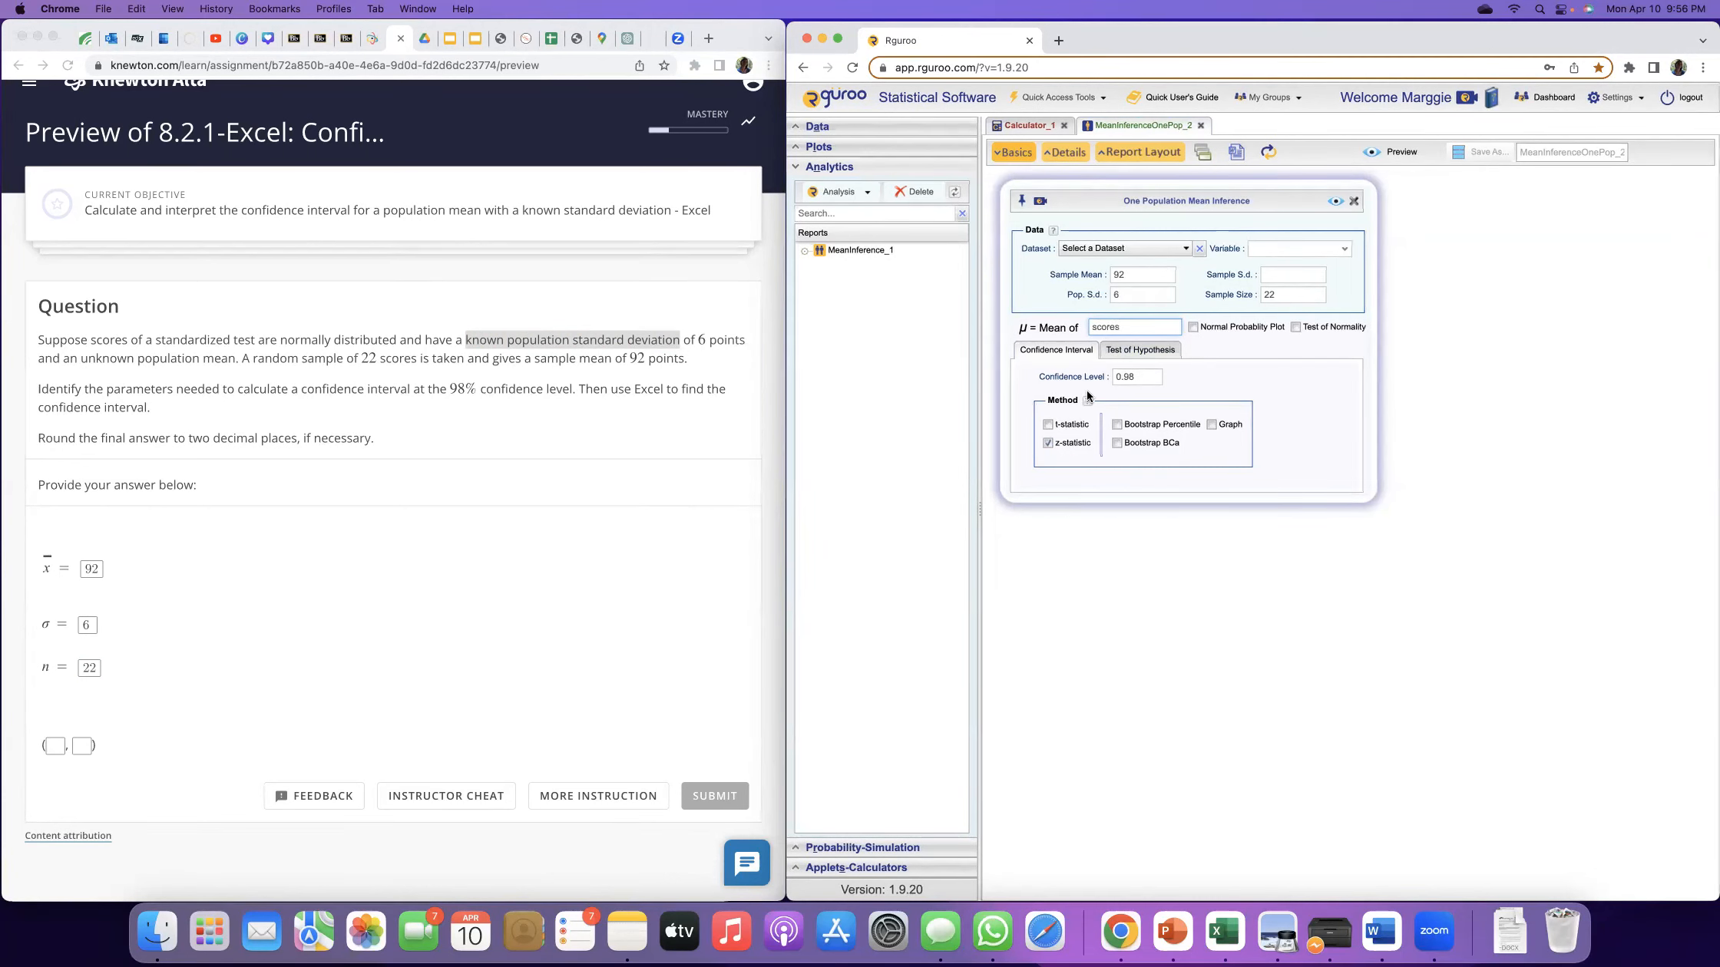
pyautogui.click(1335, 203)
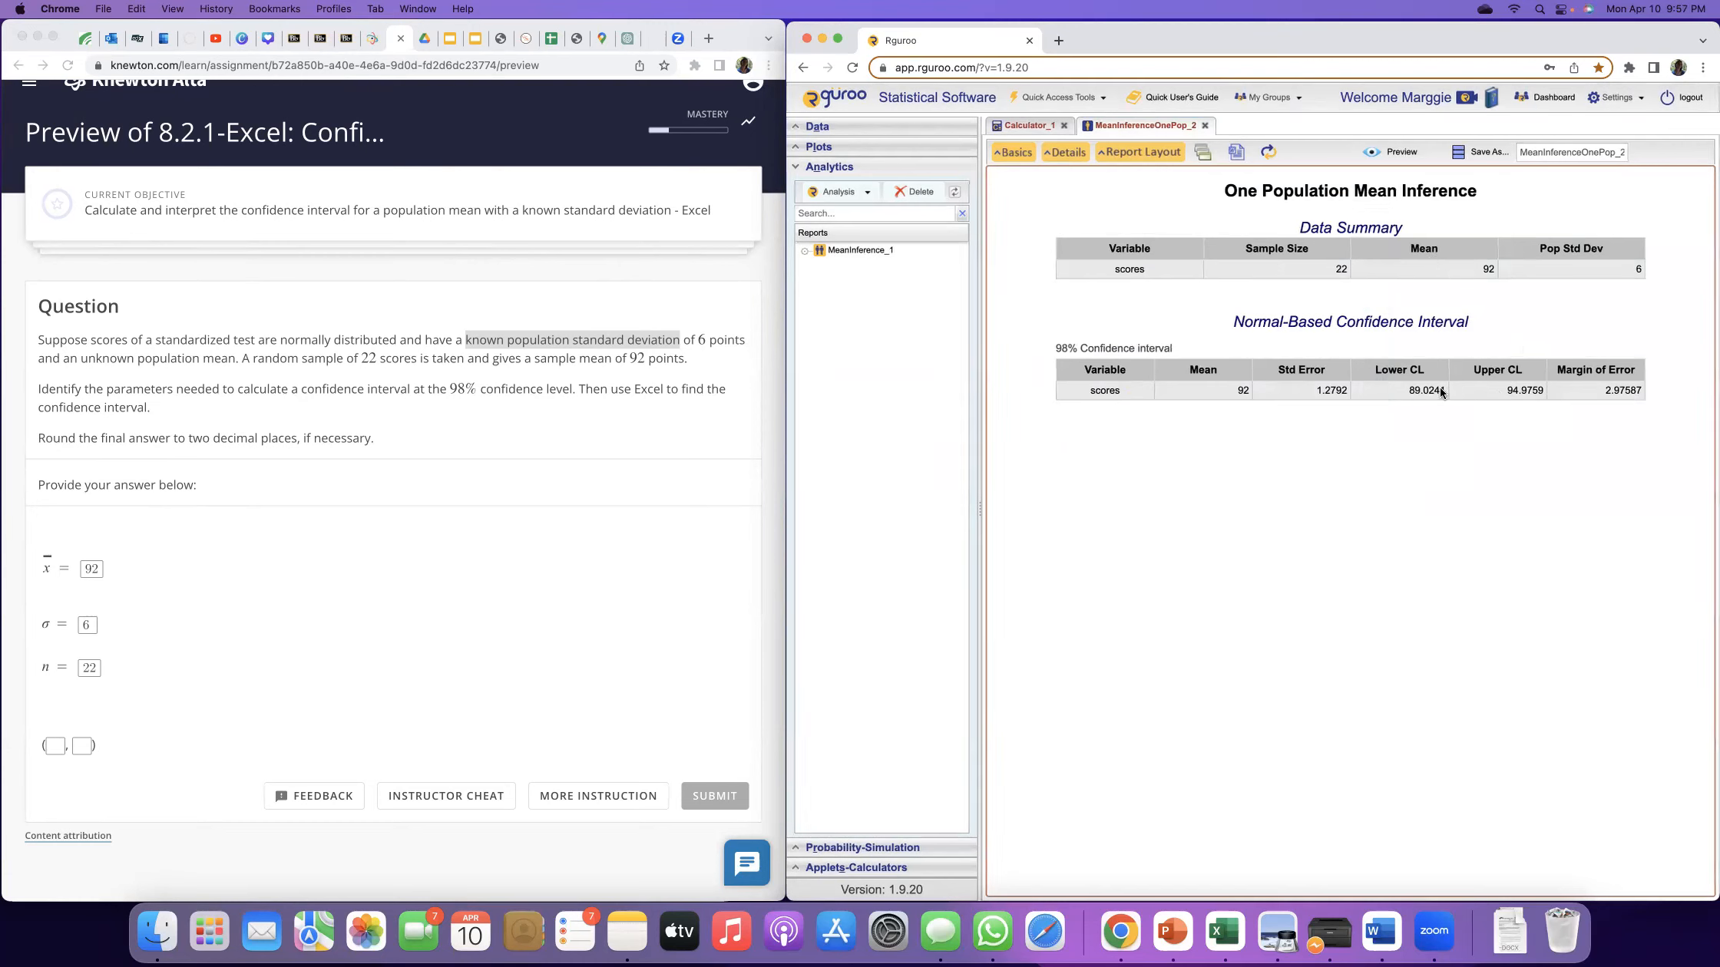
# Examine the lower and upper confidence limits in the Normal-Based Confidence Interval table.
pyautogui.moveTo(1410, 390); pyautogui.dragTo(1451, 394)
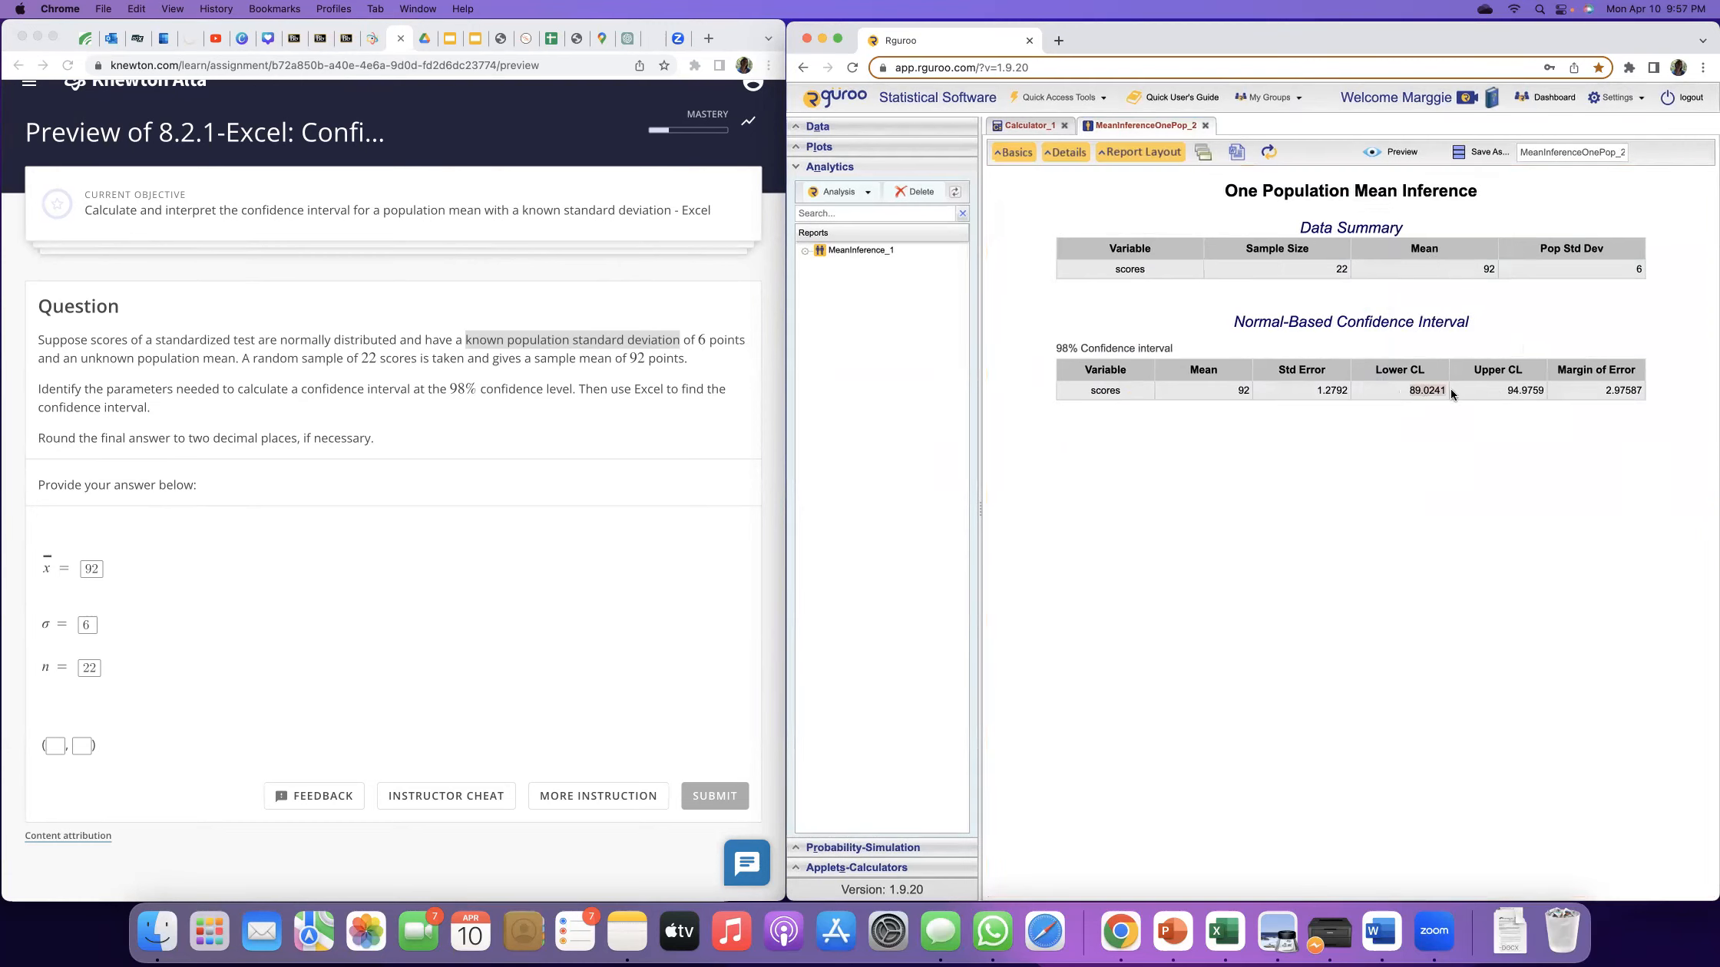
pyautogui.moveTo(1479, 392); pyautogui.dragTo(1538, 390)
pyautogui.click(1502, 376)
pyautogui.moveTo(1411, 388); pyautogui.dragTo(1555, 390)
# Enter 89.02 and 94.98 as the lower and upper limits of the confidence interval and submit the answer.
pyautogui.click(56, 753)
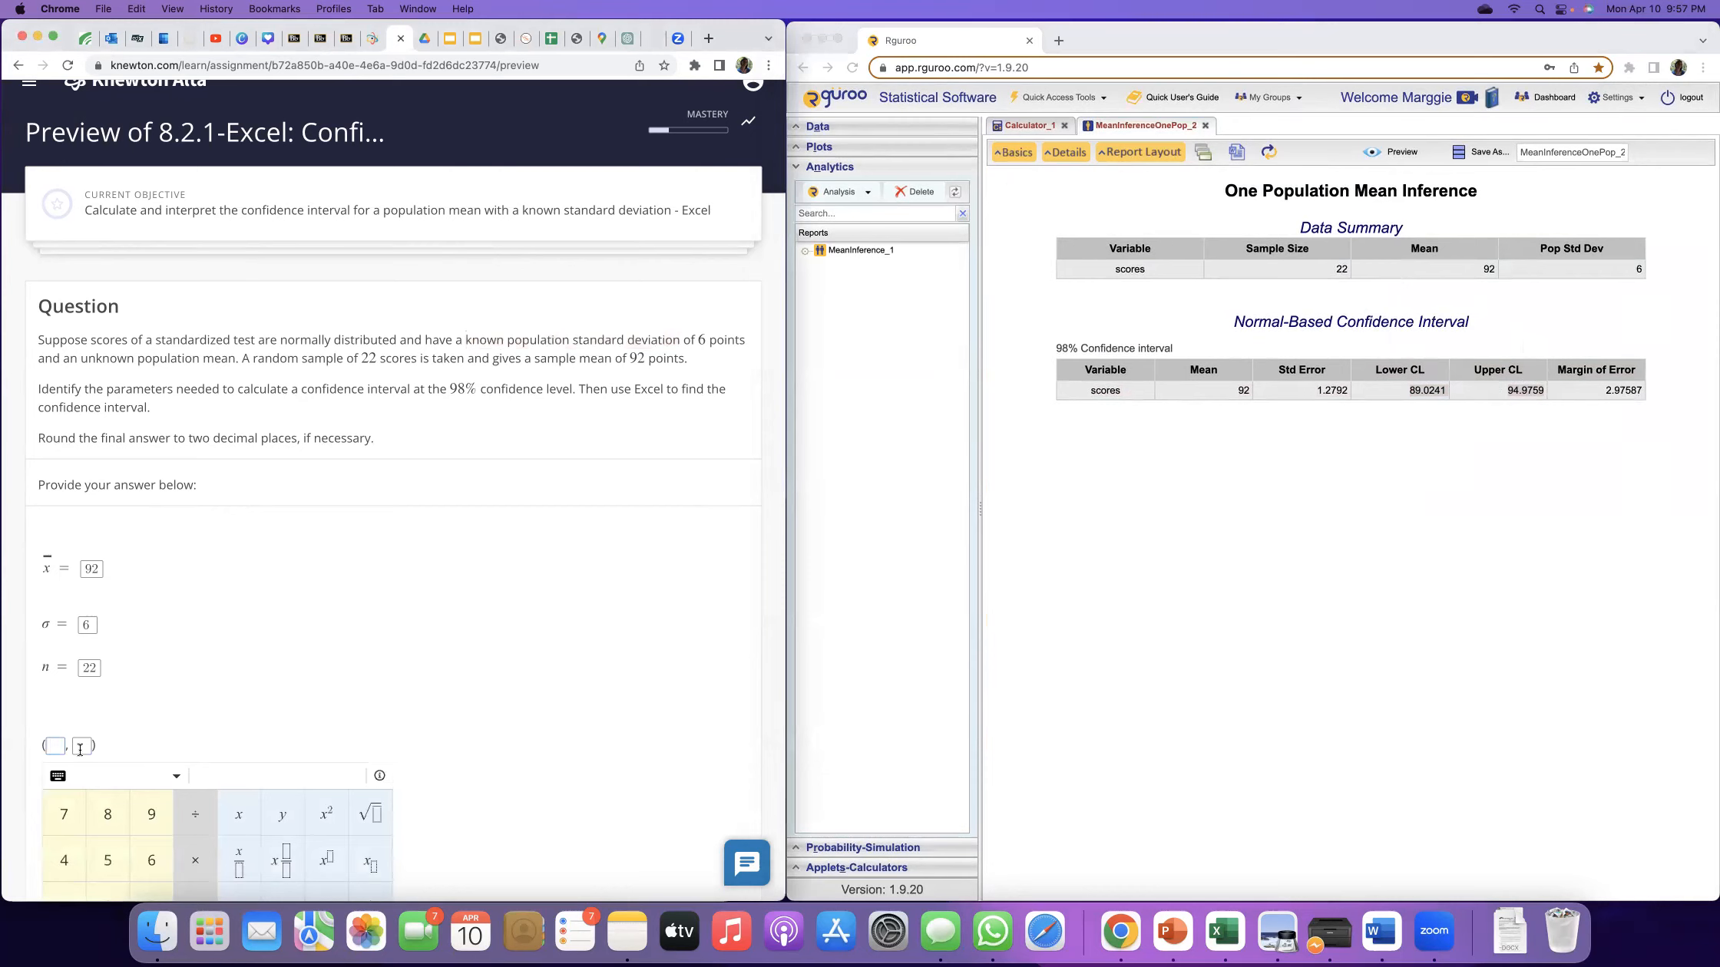
pyautogui.write('89')
pyautogui.press('Tab')
pyautogui.click(63, 745)
pyautogui.write('.02, ')
pyautogui.write('94')
pyautogui.write('.')
pyautogui.write('98')
pyautogui.scroll(-1, 360, 670)
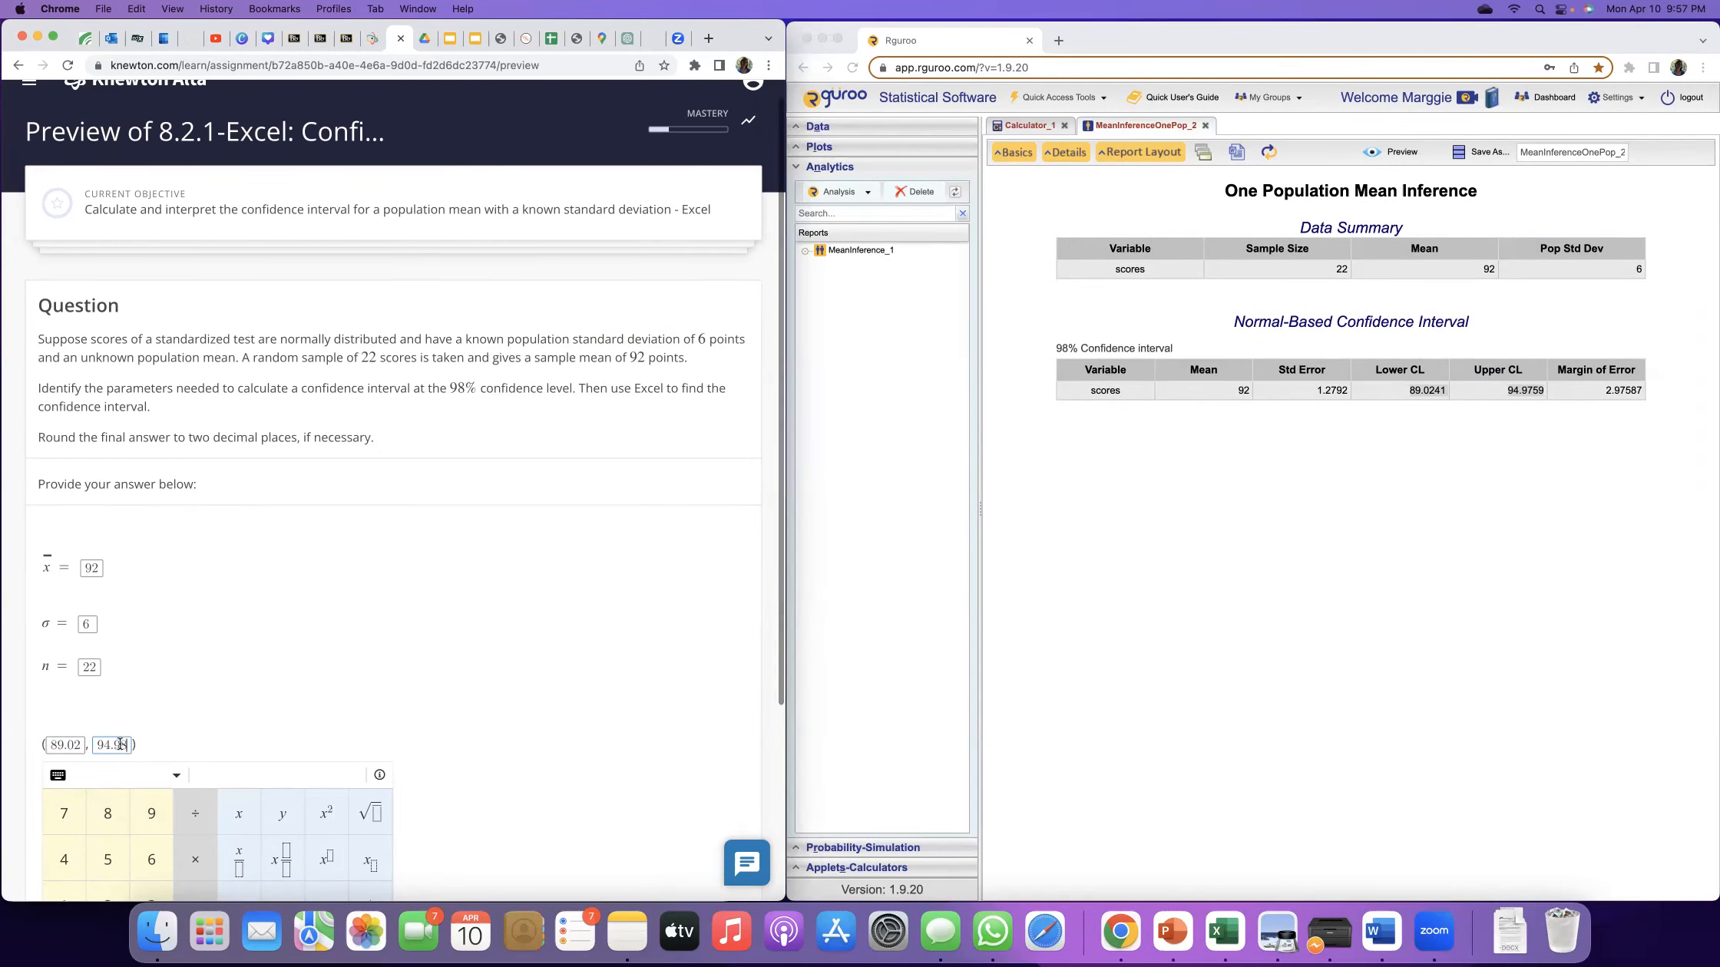
pyautogui.click(476, 675)
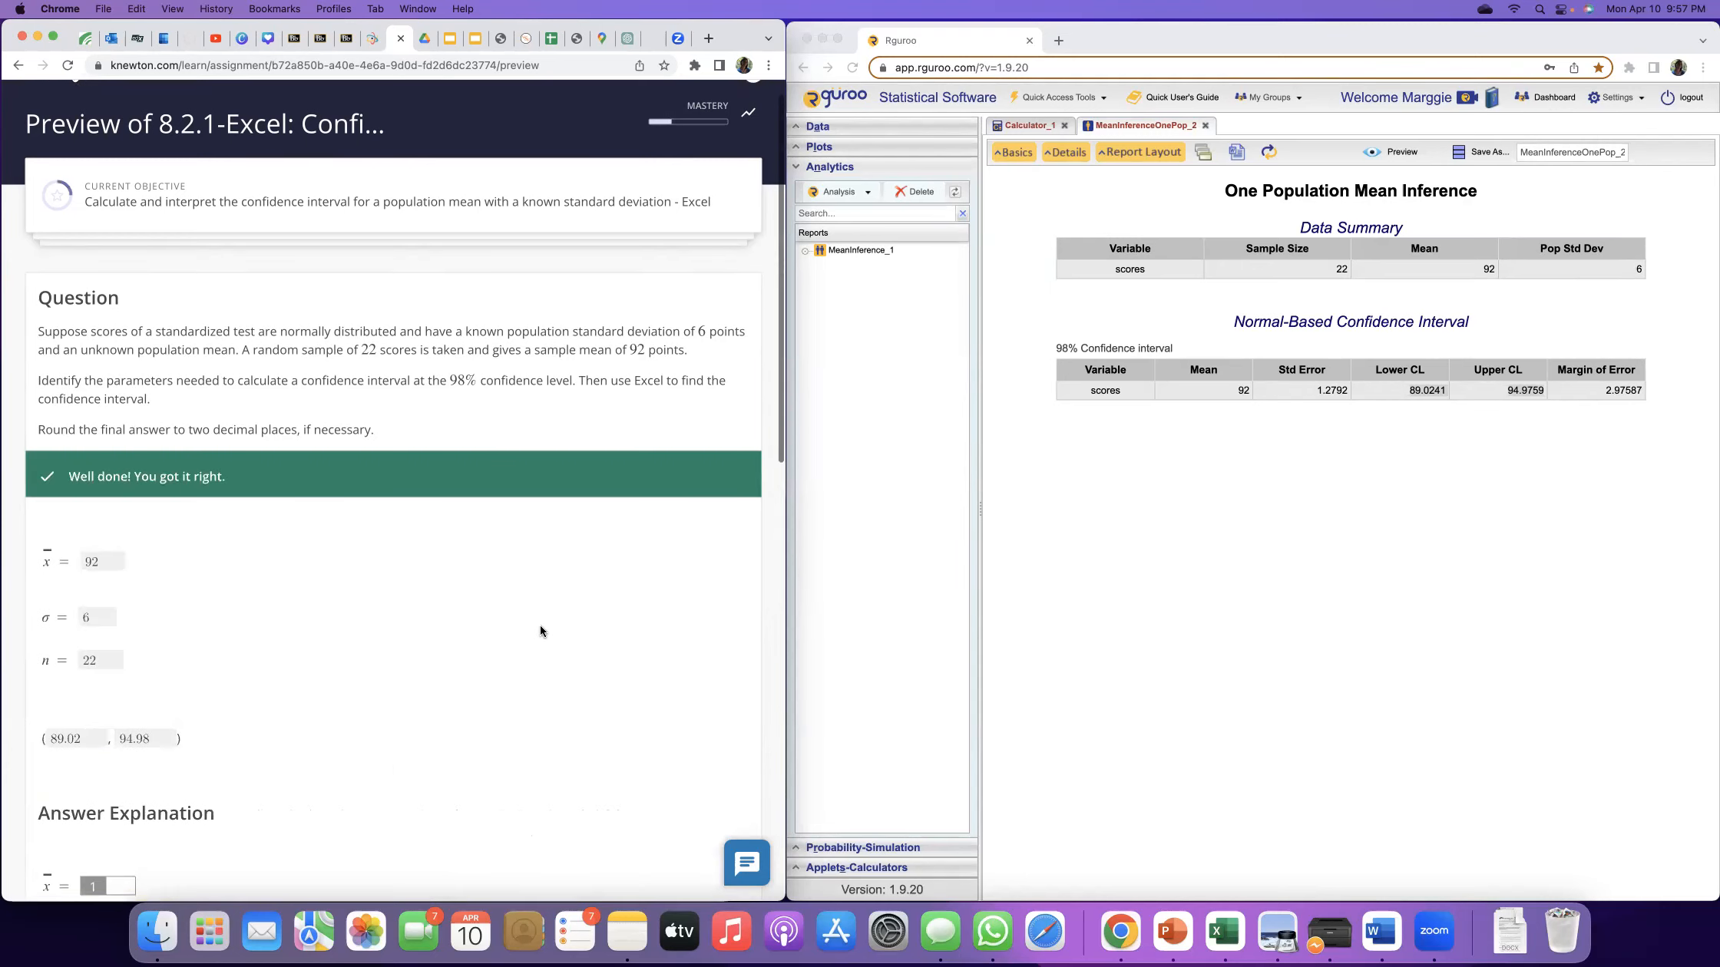
# Review where the question states the sample mean, population standard deviation and sample size used in the answer.
pyautogui.scroll(3, 541, 625)
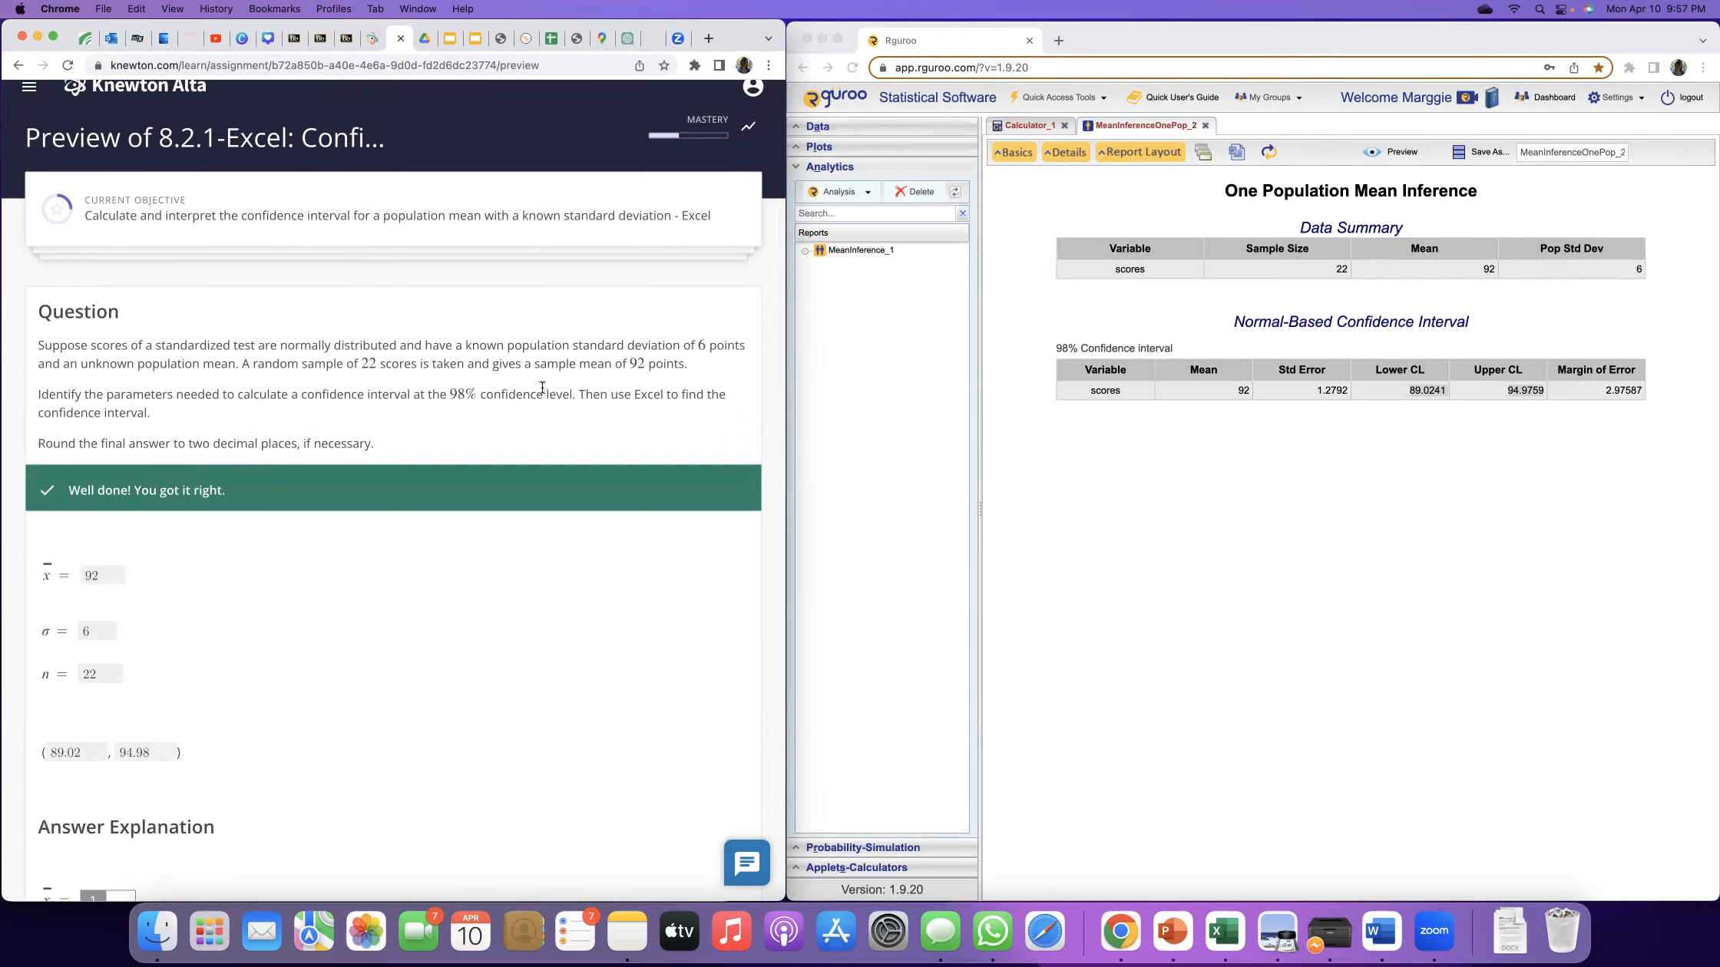
pyautogui.moveTo(535, 363); pyautogui.dragTo(682, 367)
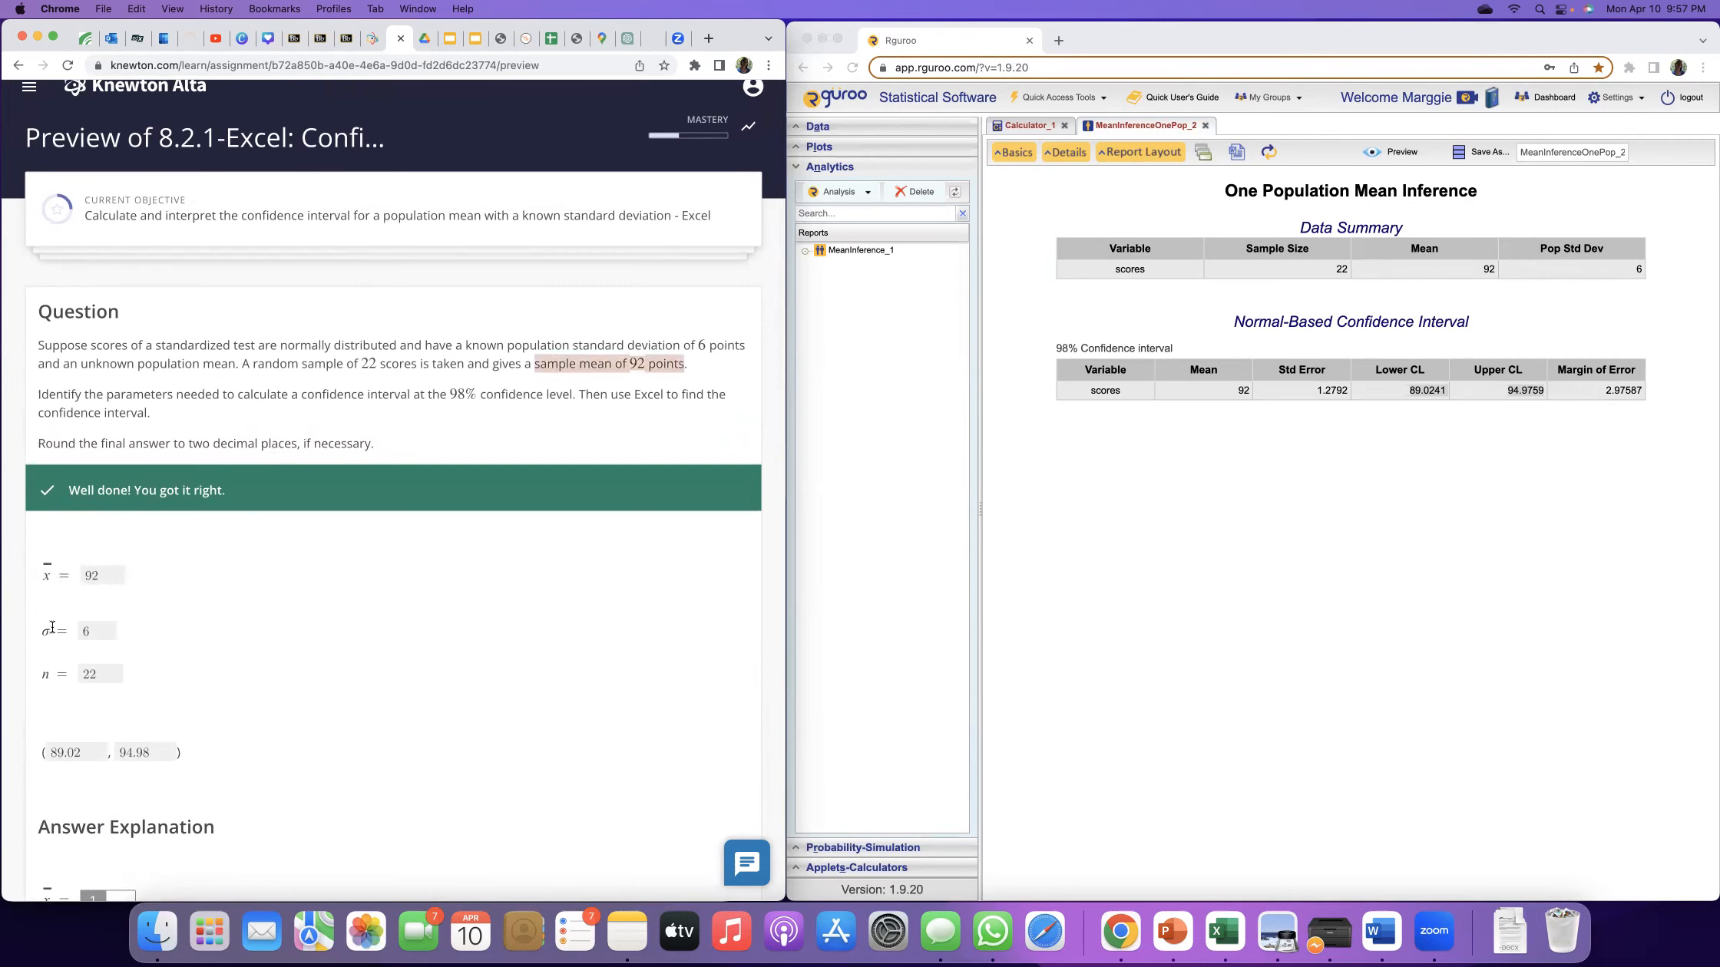
pyautogui.click(77, 630)
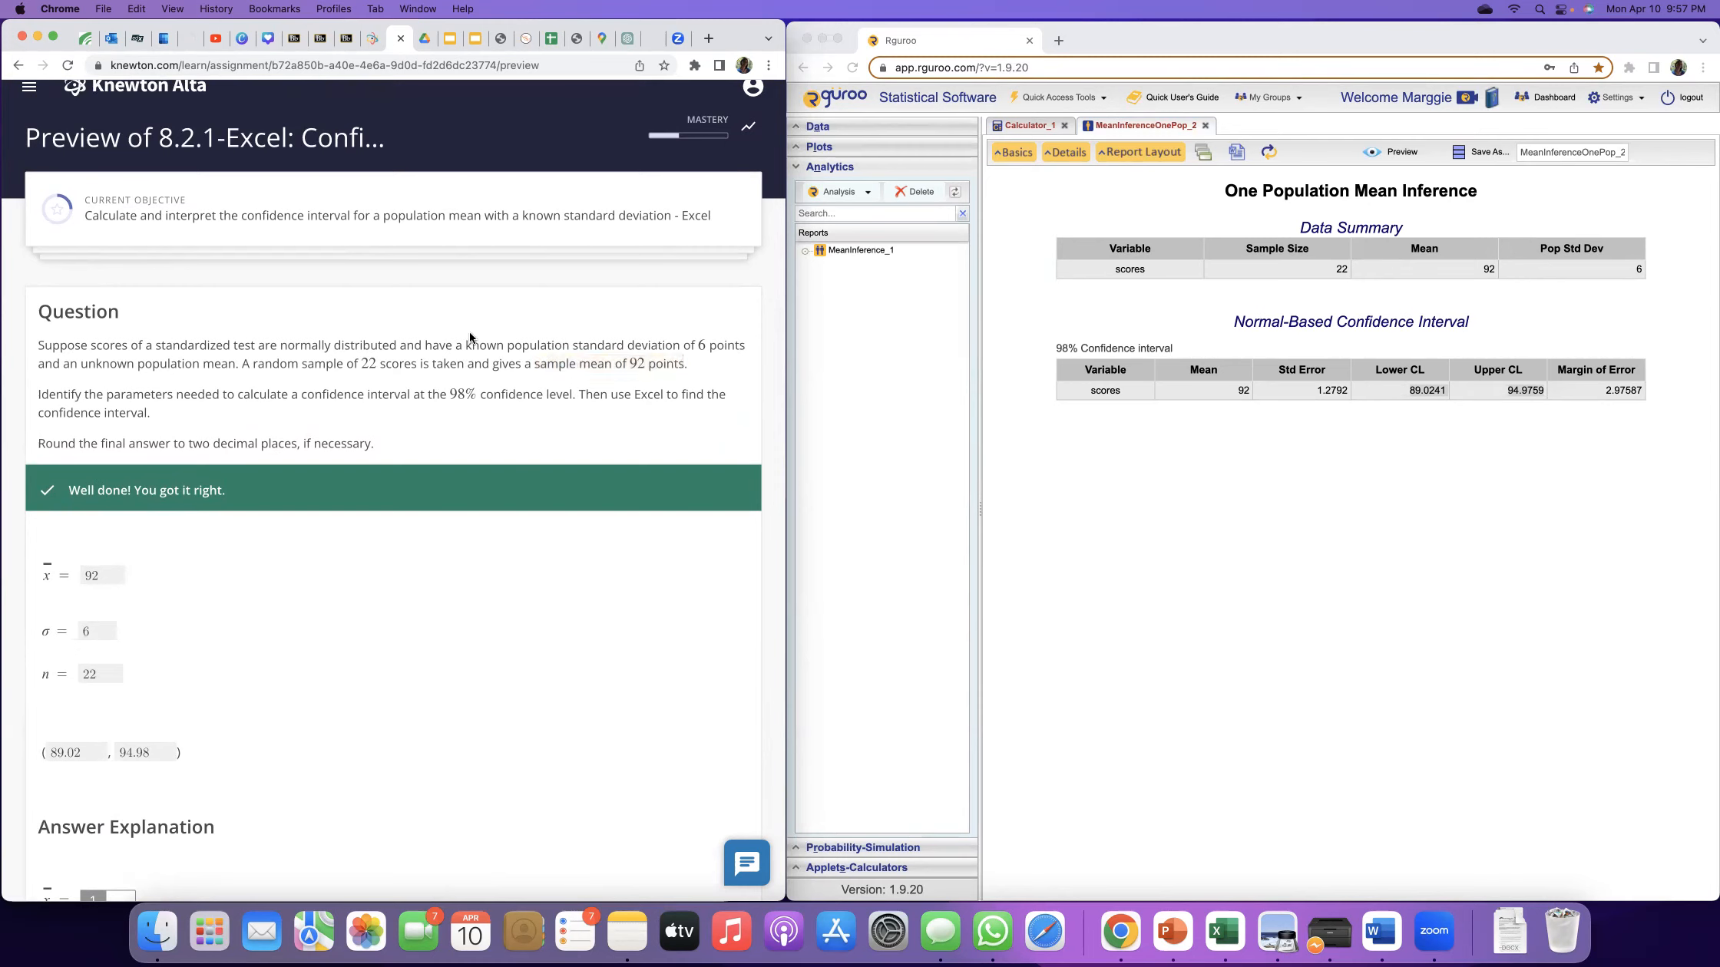
pyautogui.moveTo(508, 345); pyautogui.dragTo(744, 345)
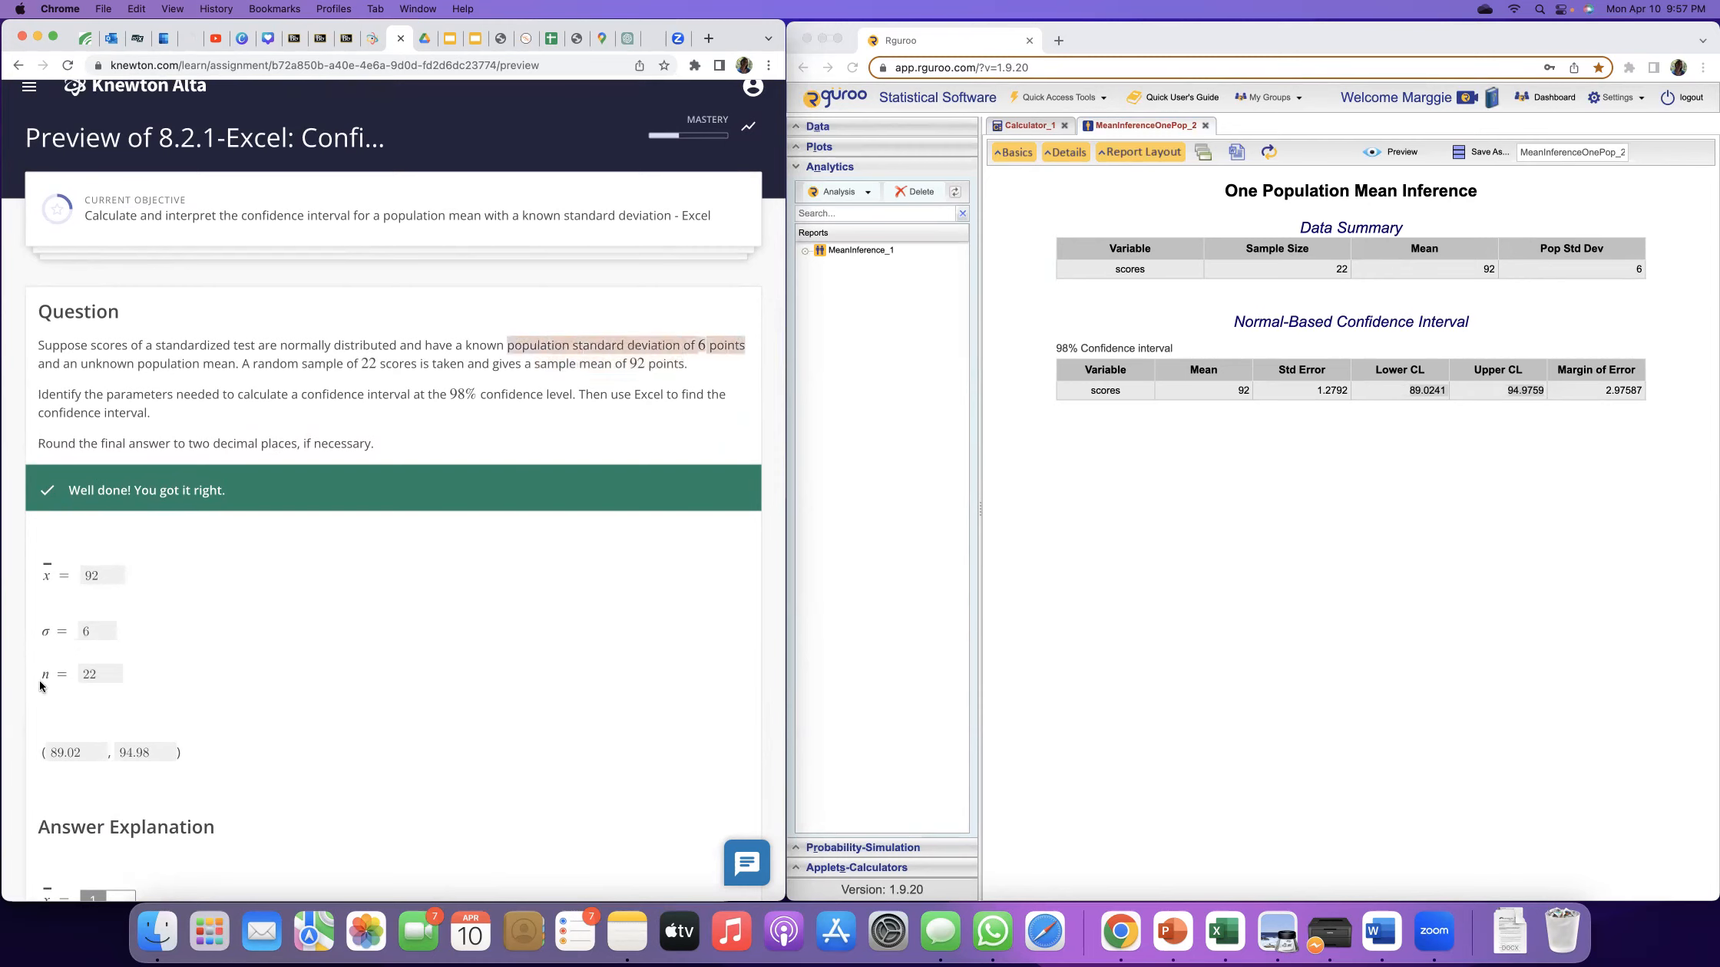
pyautogui.click(299, 361)
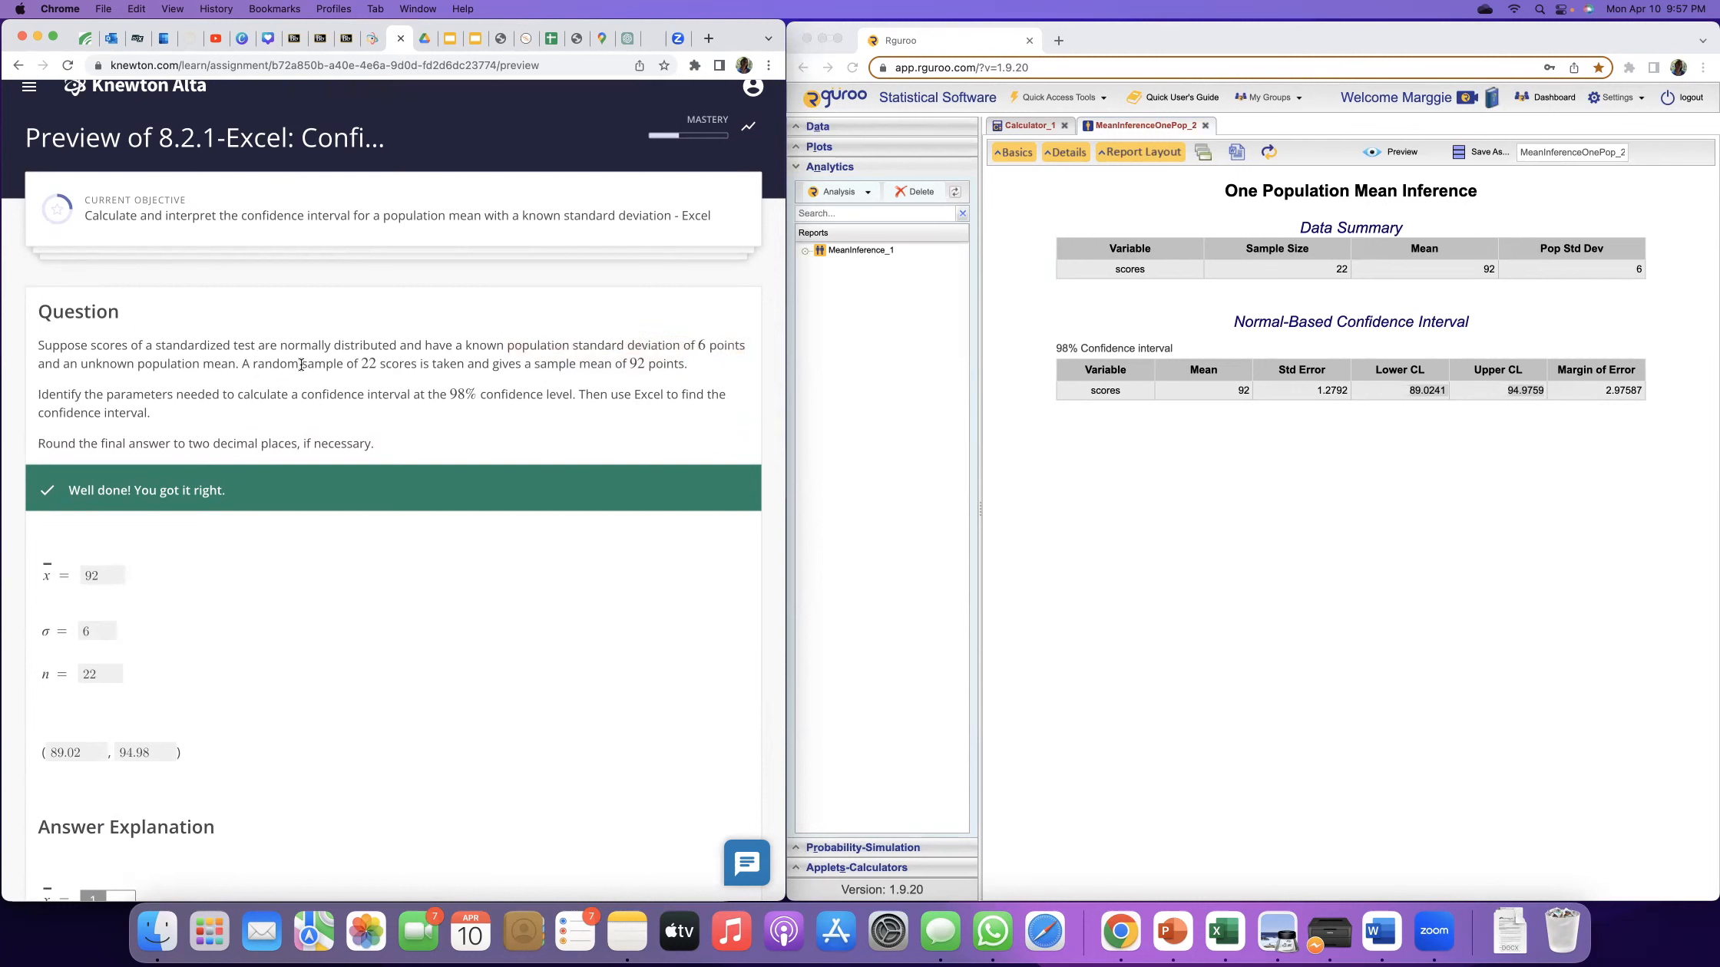
pyautogui.moveTo(420, 363); pyautogui.dragTo(263, 362)
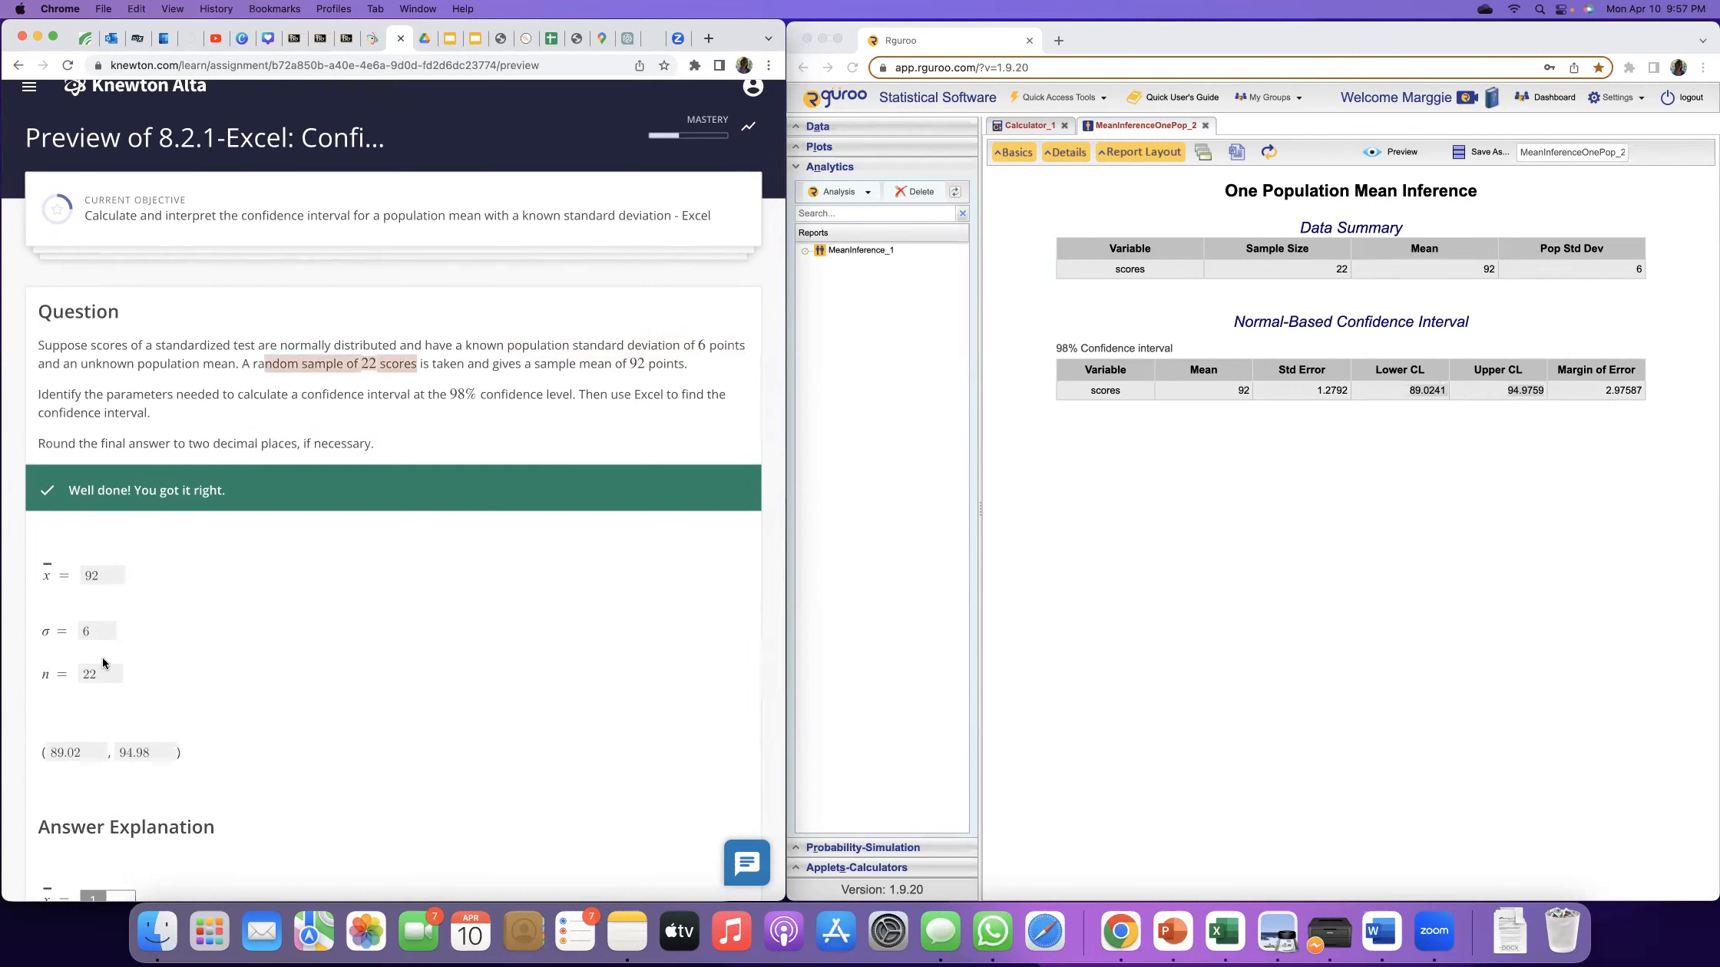
pyautogui.click(1207, 588)
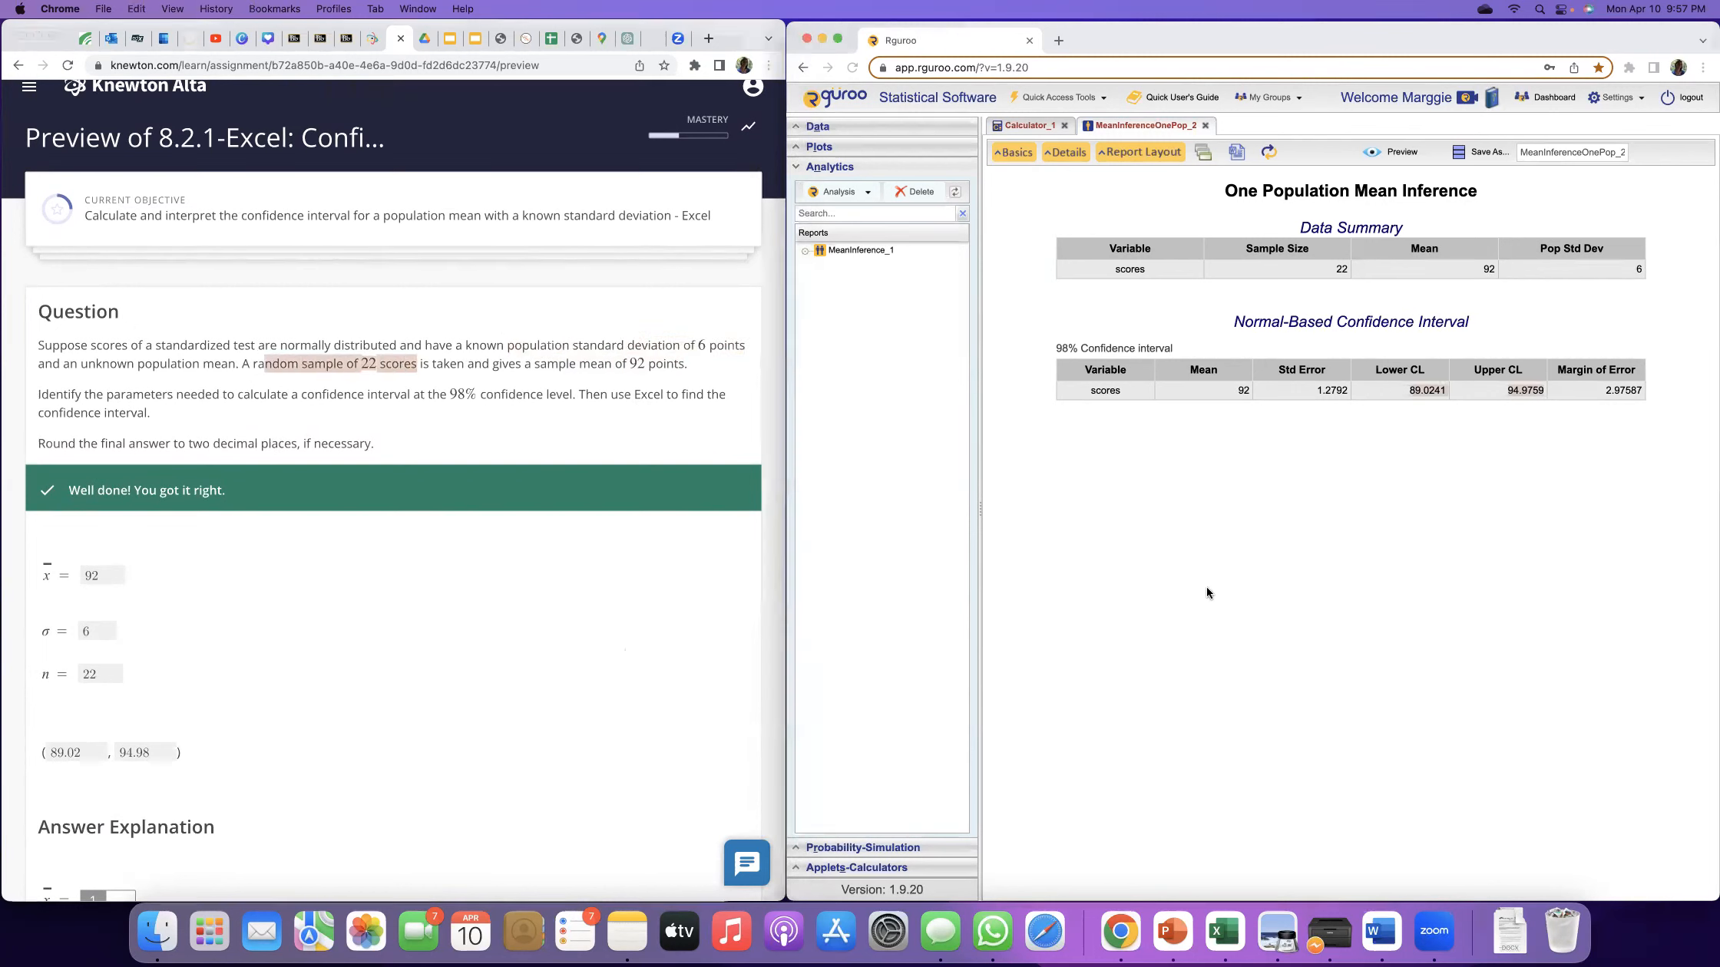
# Review the mean inference settings in Rguroo and regenerate the confidence interval report with the same inputs.
pyautogui.click(1015, 153)
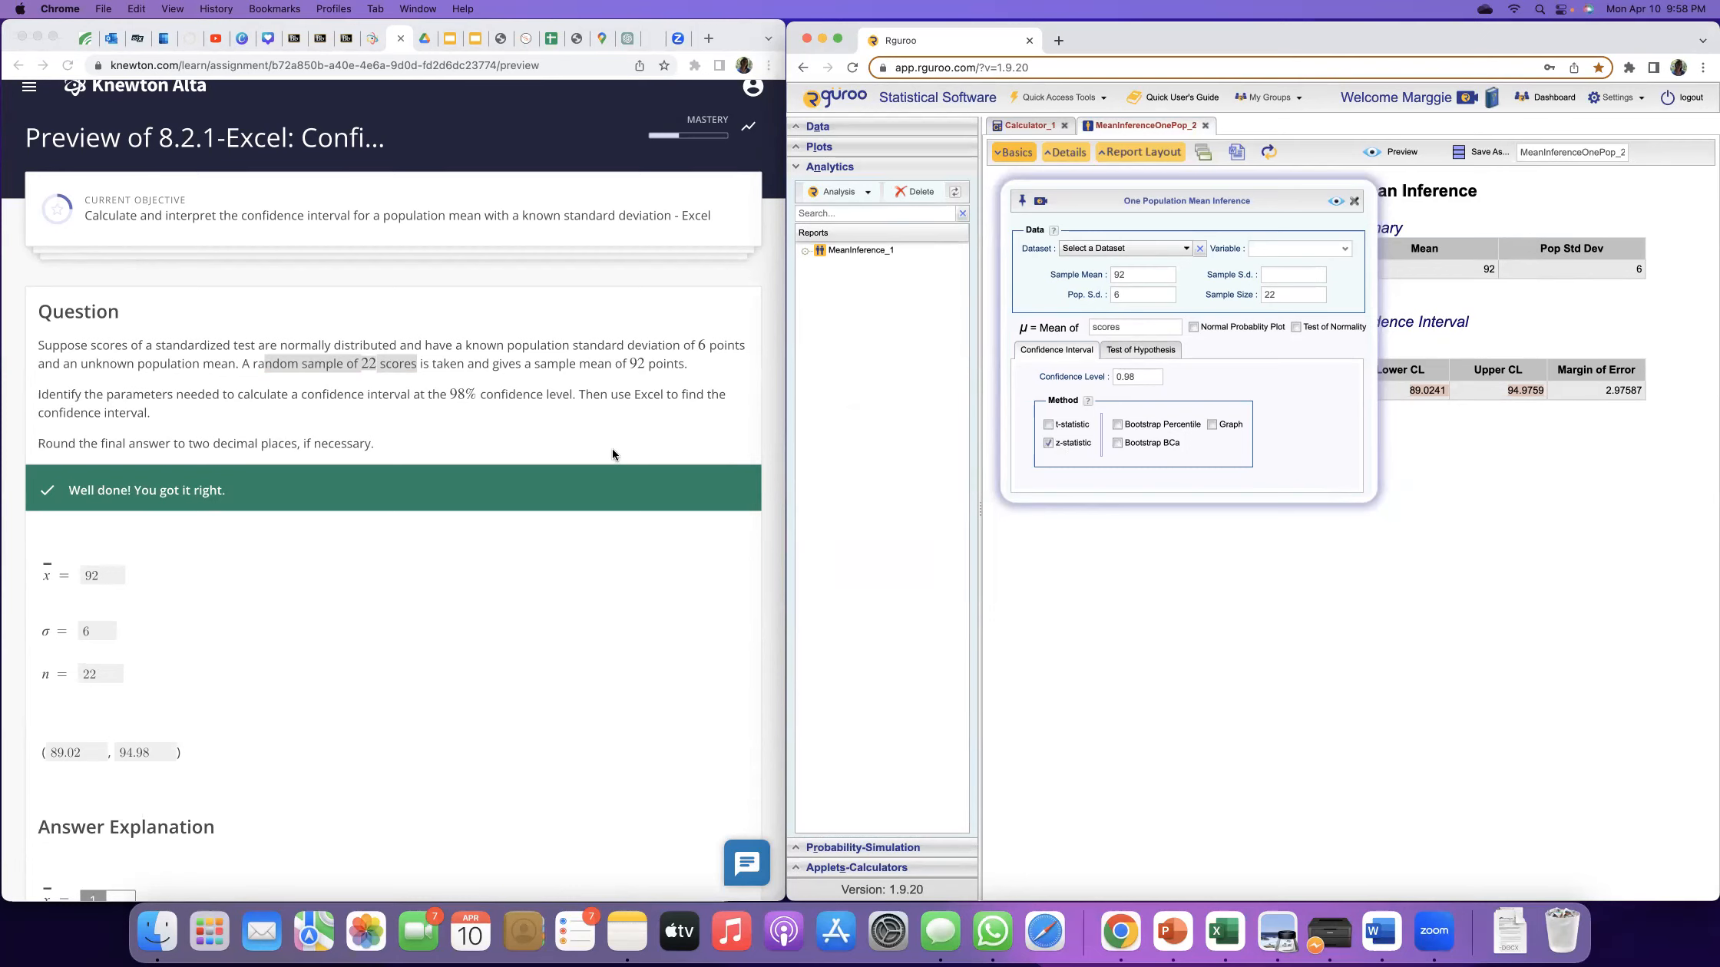
pyautogui.click(1335, 200)
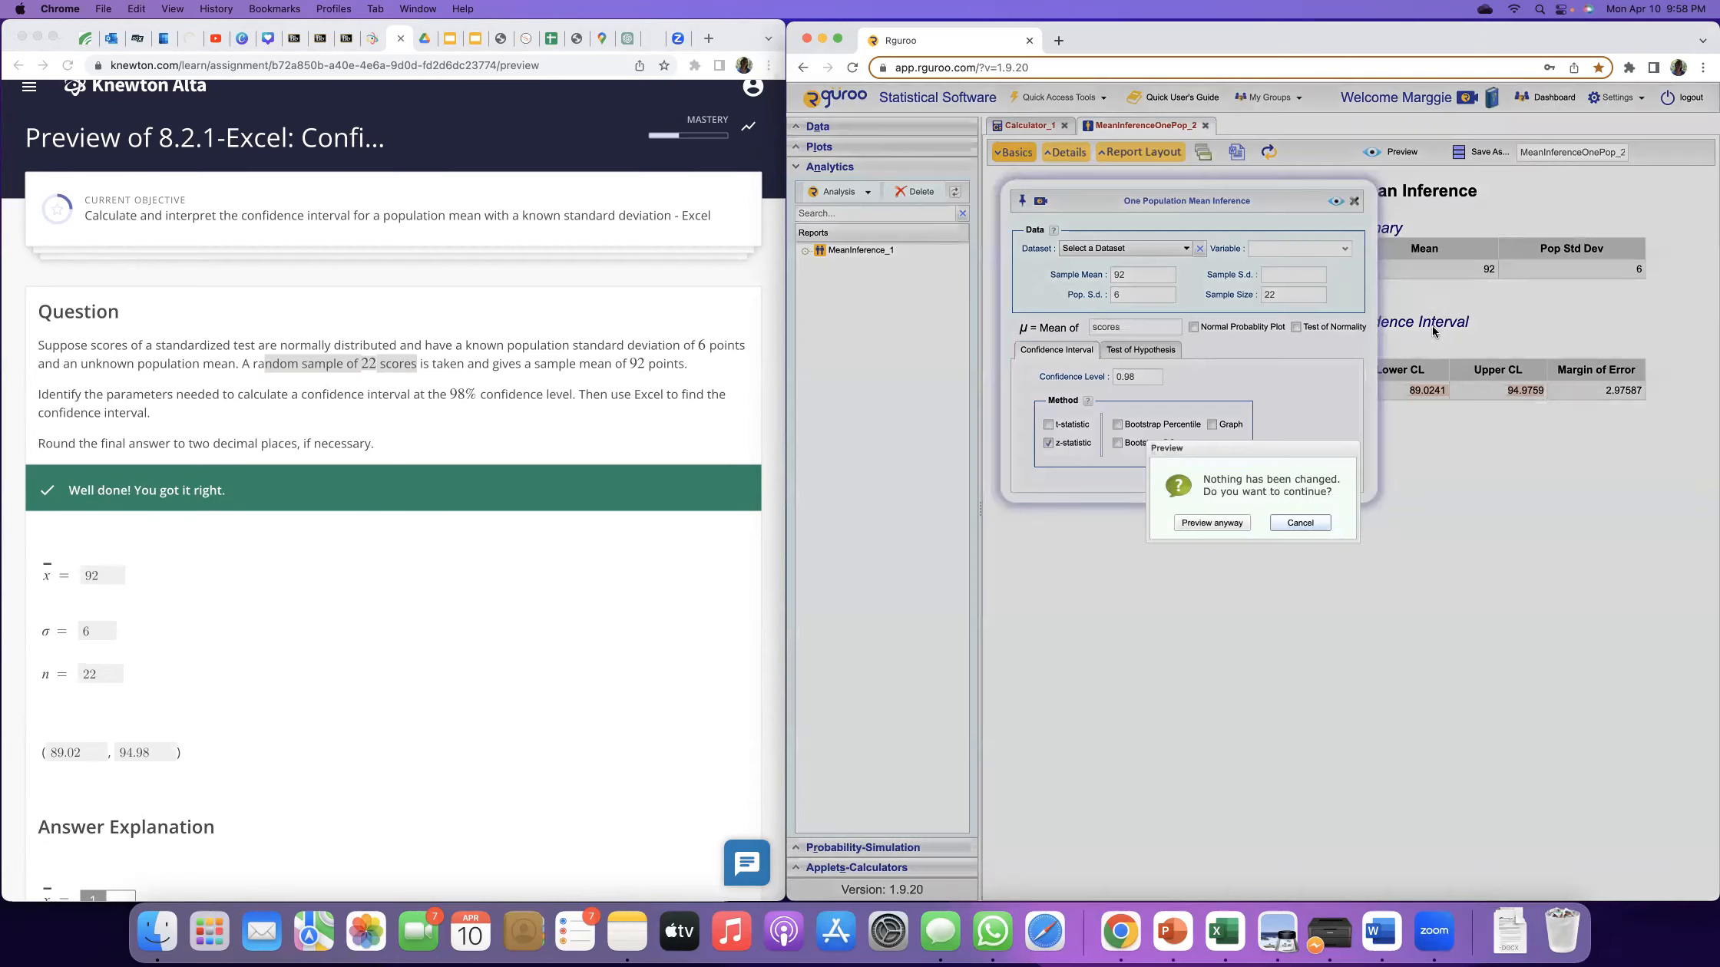
pyautogui.click(1226, 525)
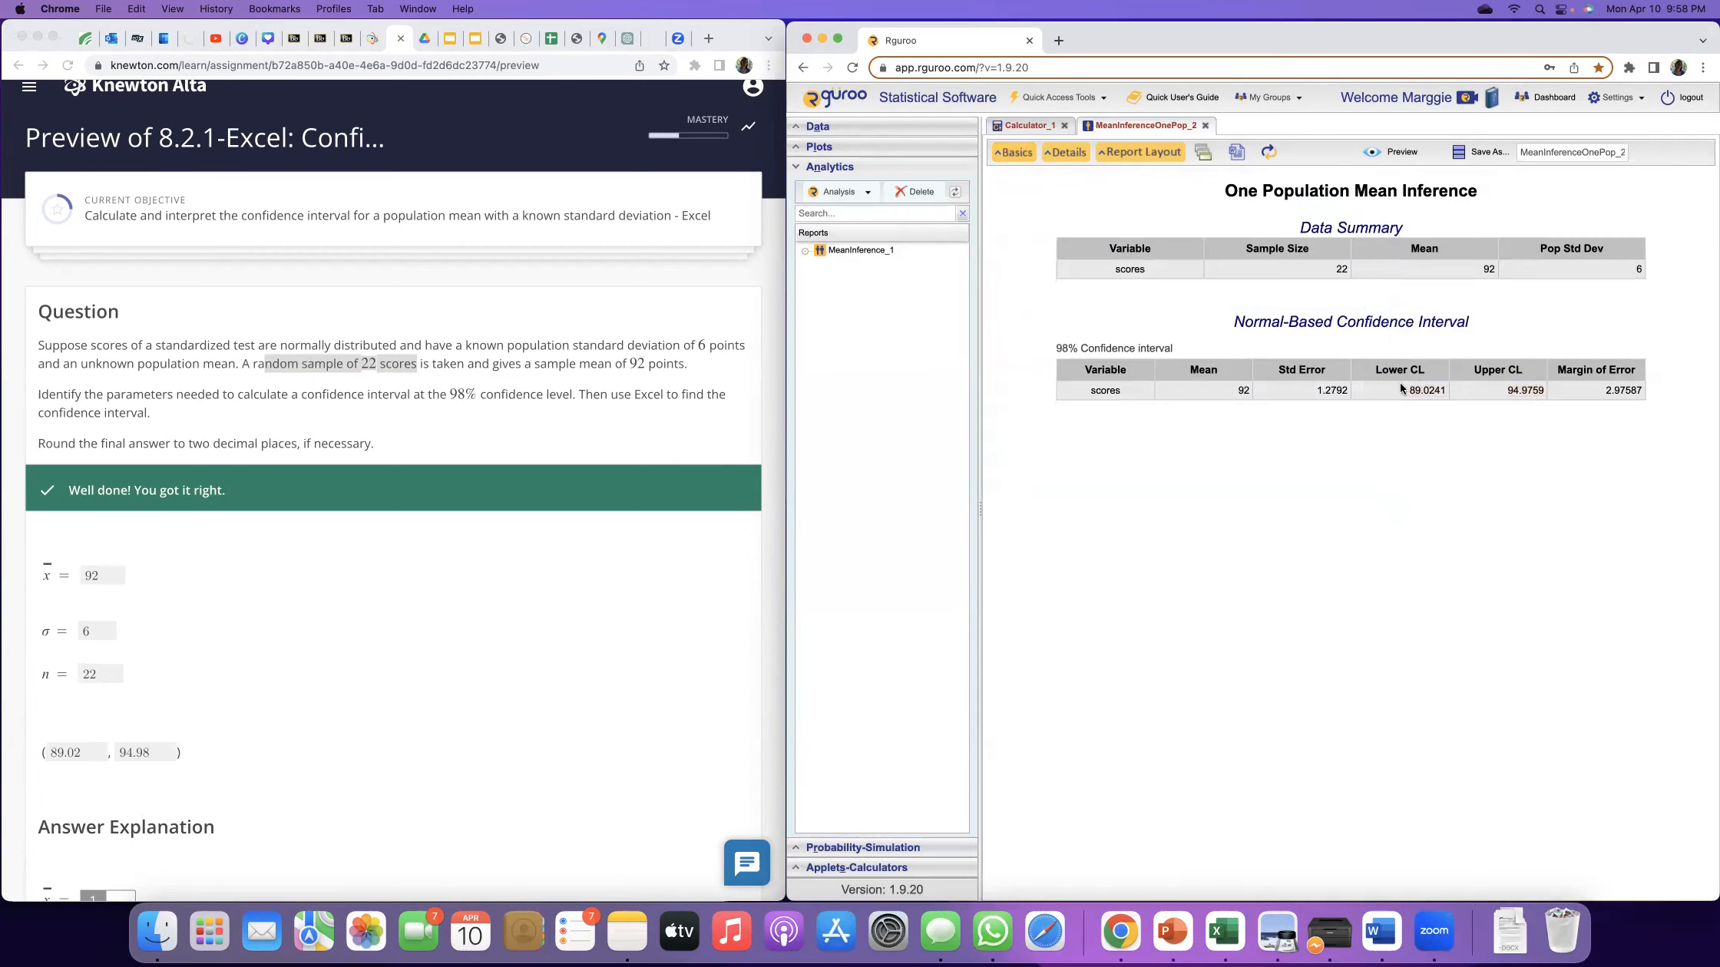
# Go through the Excel-based answer explanation and continue to the follow-up question.
pyautogui.click(383, 579)
pyautogui.scroll(-10, 383, 579)
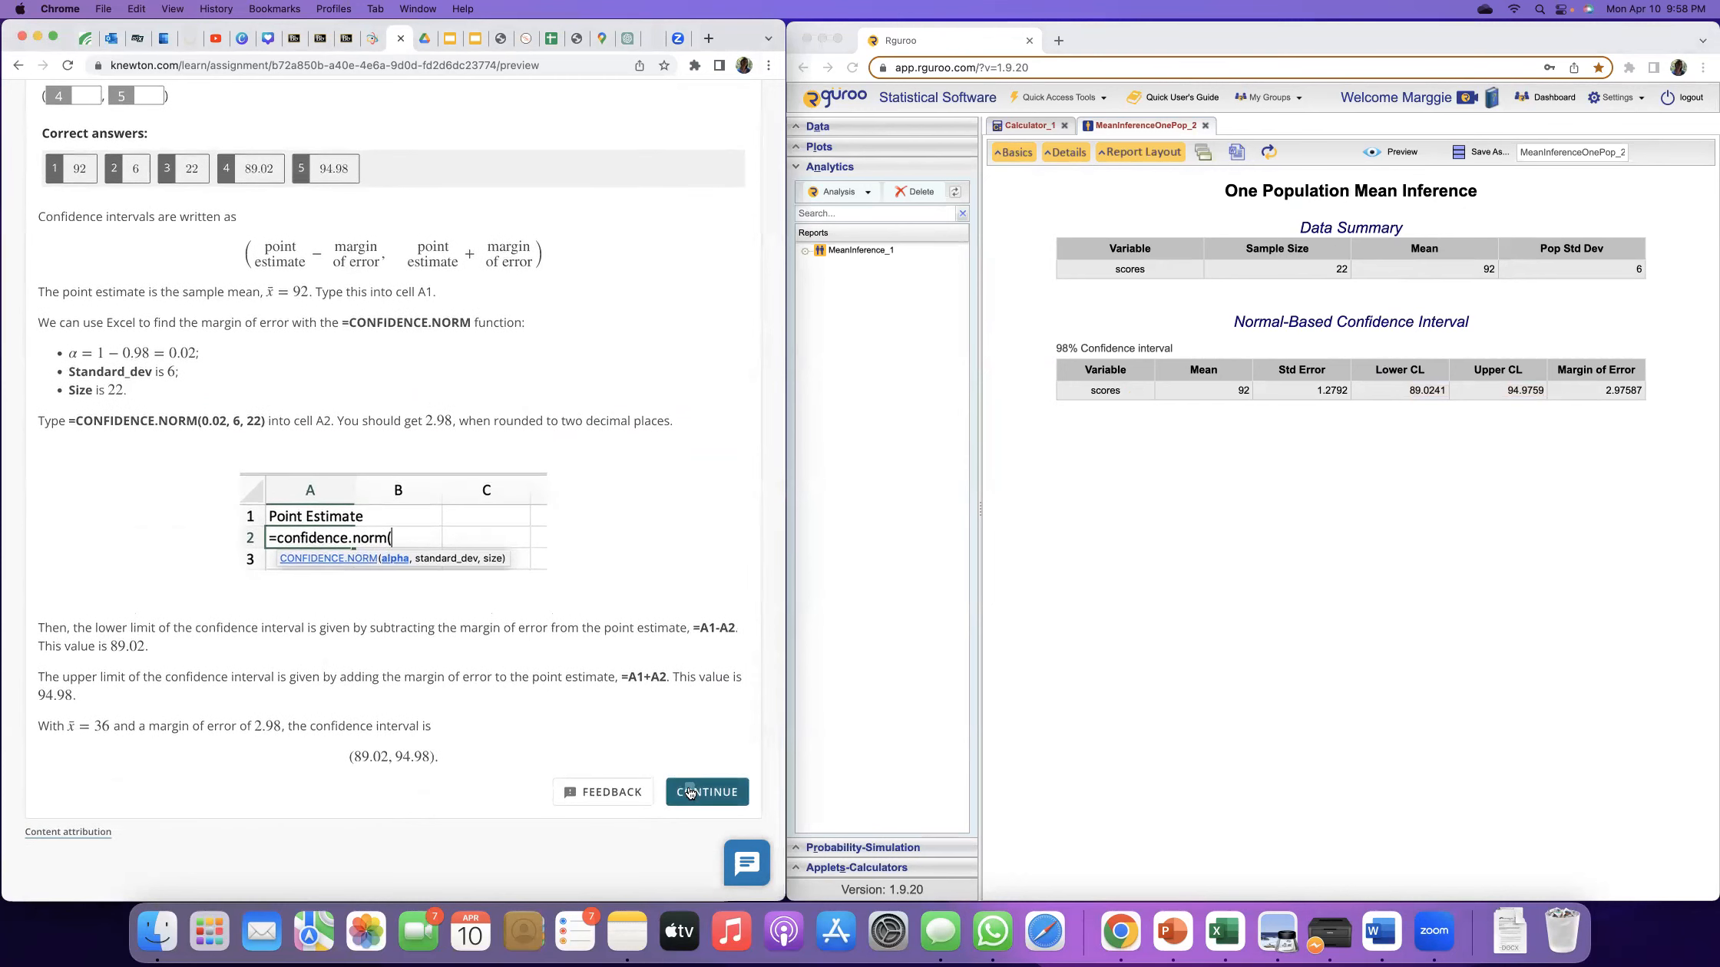
pyautogui.click(706, 786)
# Read the question about interpreting the 98% confidence interval and compare its answer choices with the calculated interval.
pyautogui.scroll(-5, 481, 430)
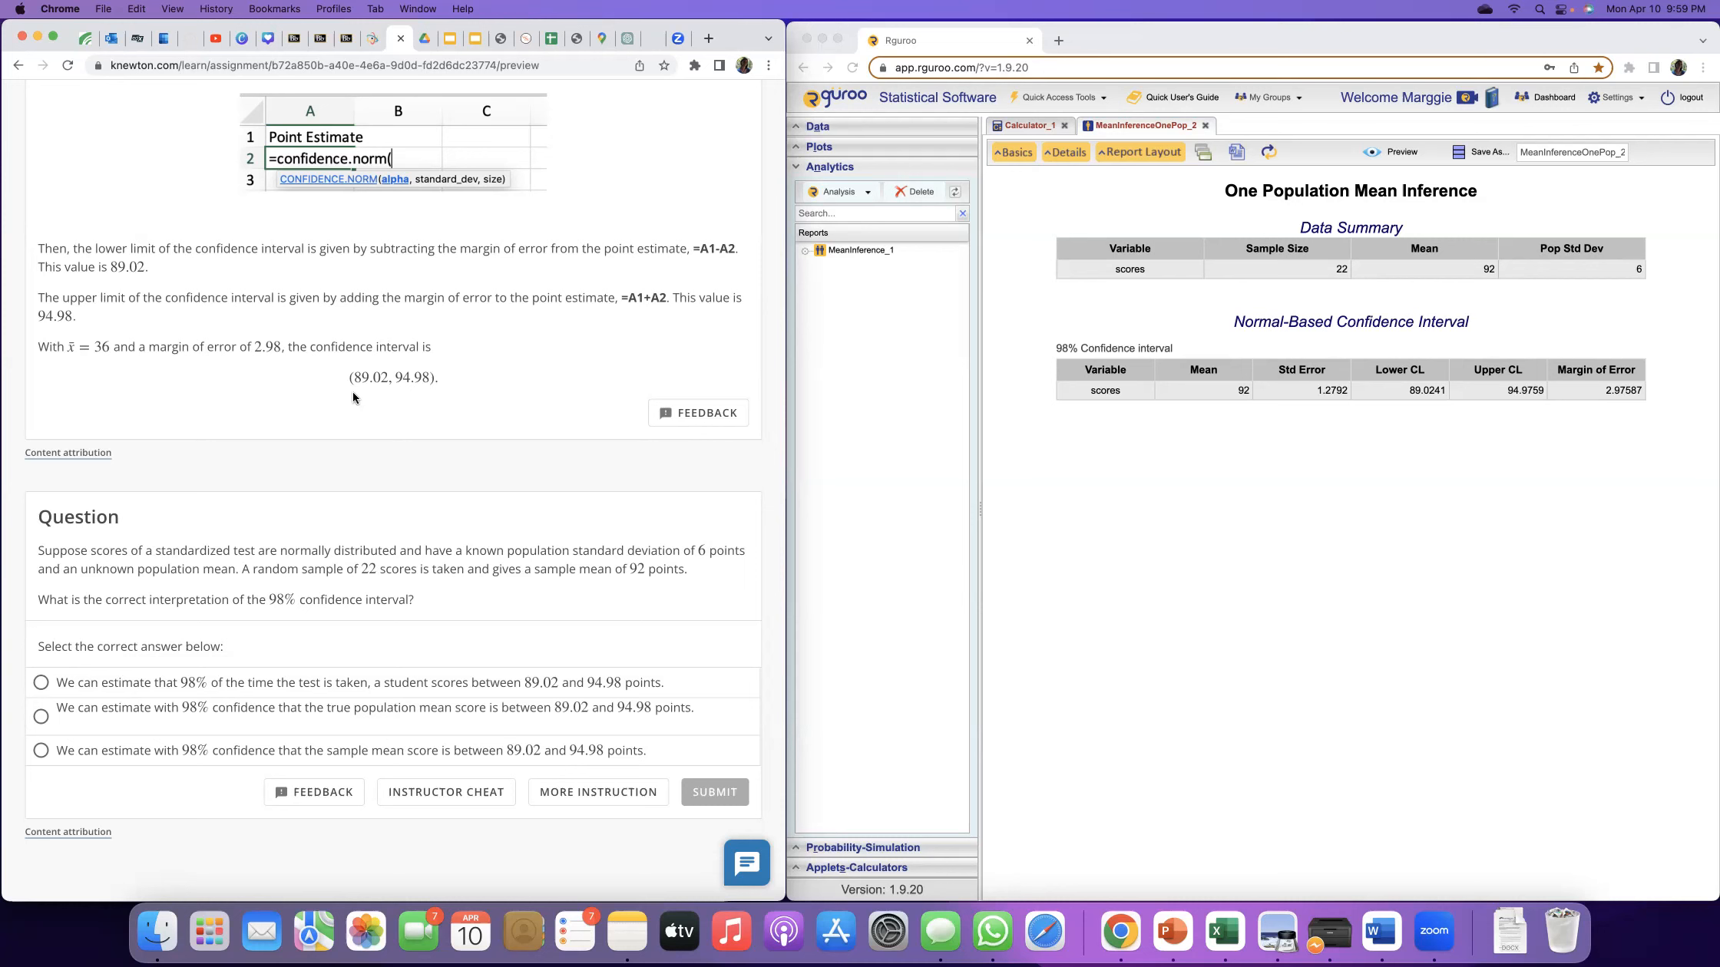
pyautogui.scroll(1, 339, 363)
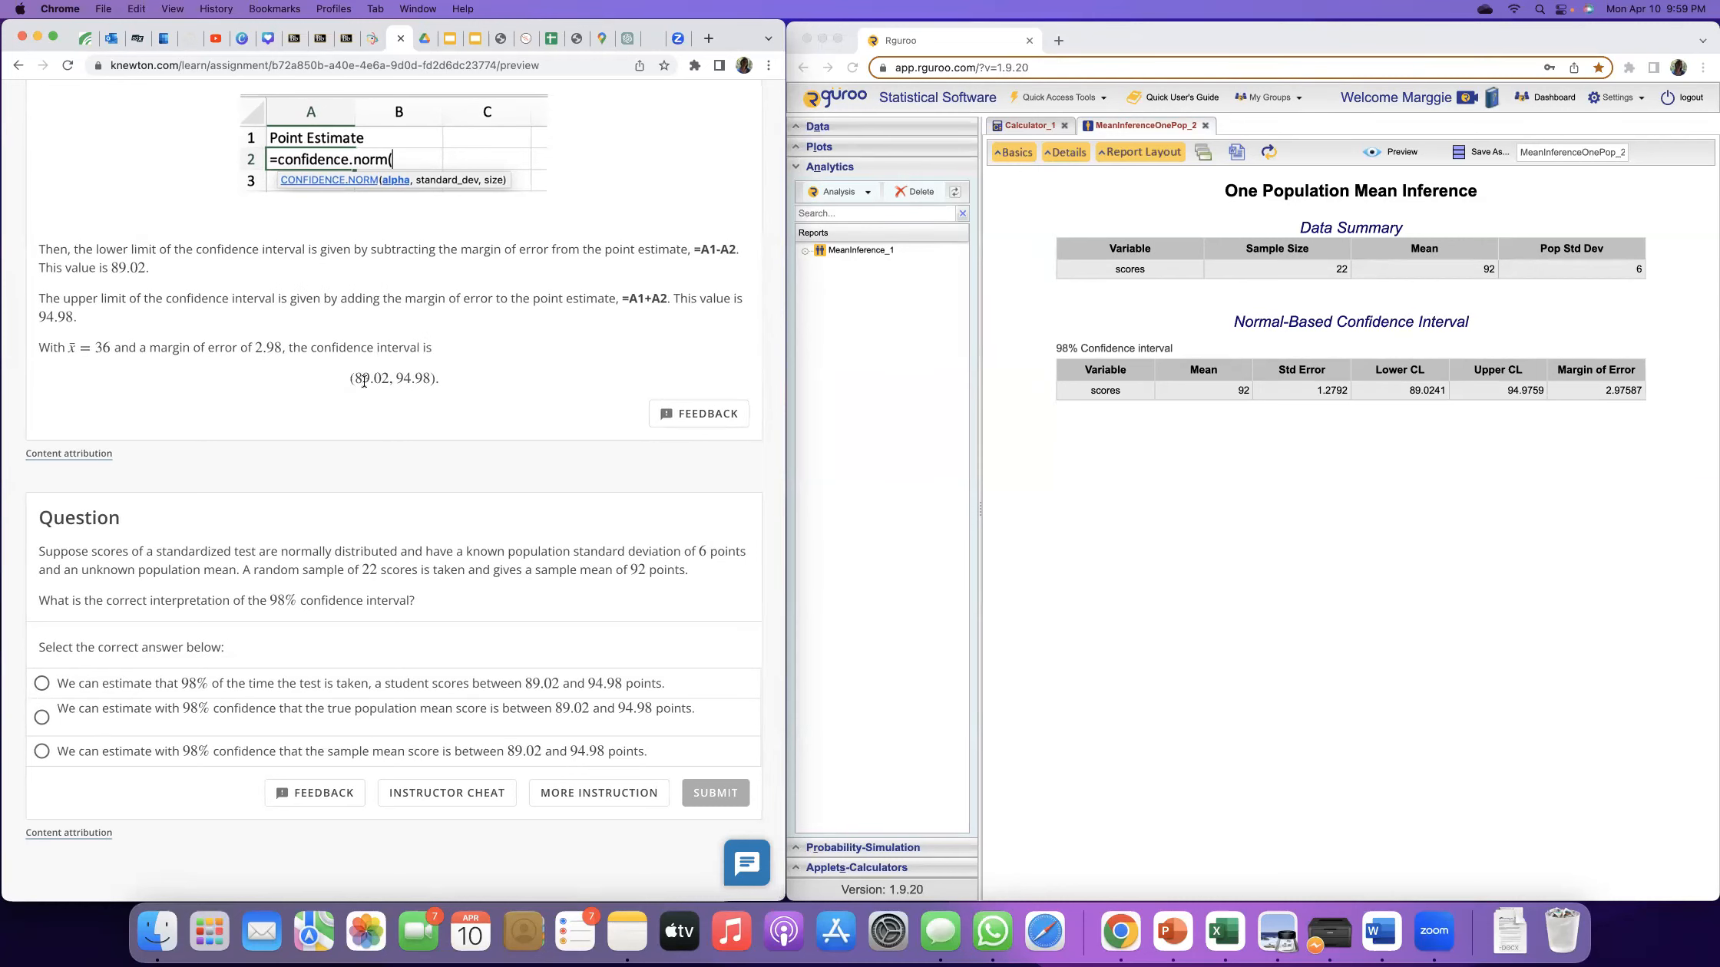
pyautogui.scroll(-1, 376, 380)
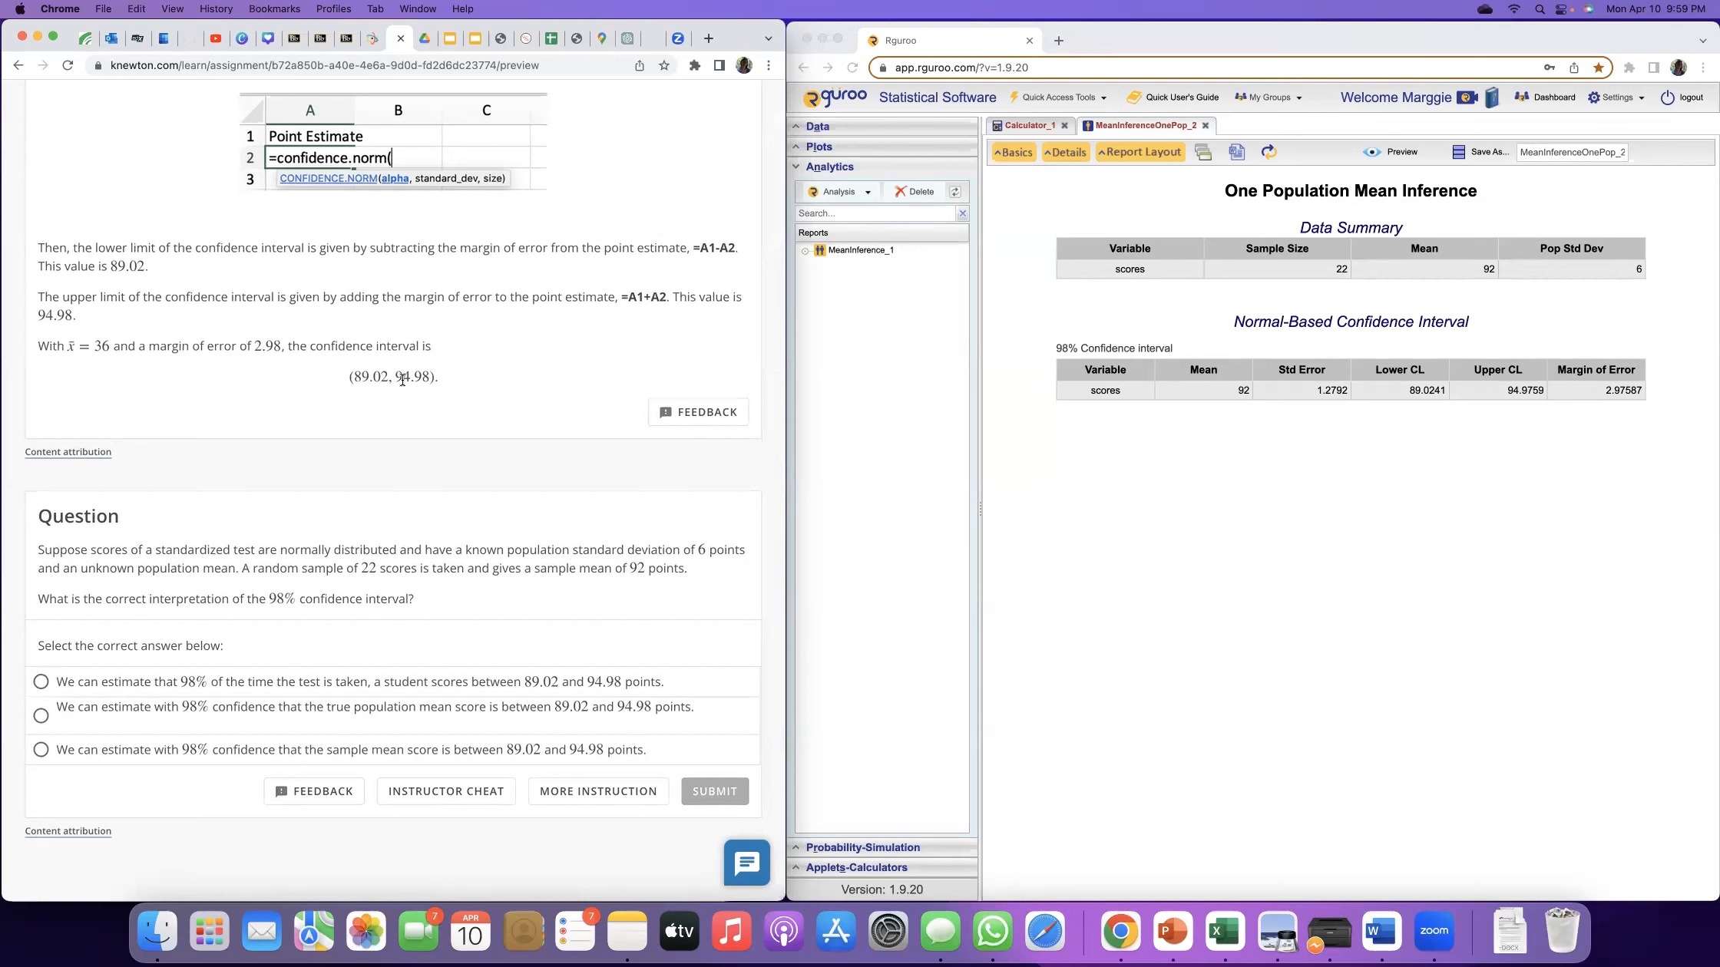
pyautogui.scroll(1, 411, 378)
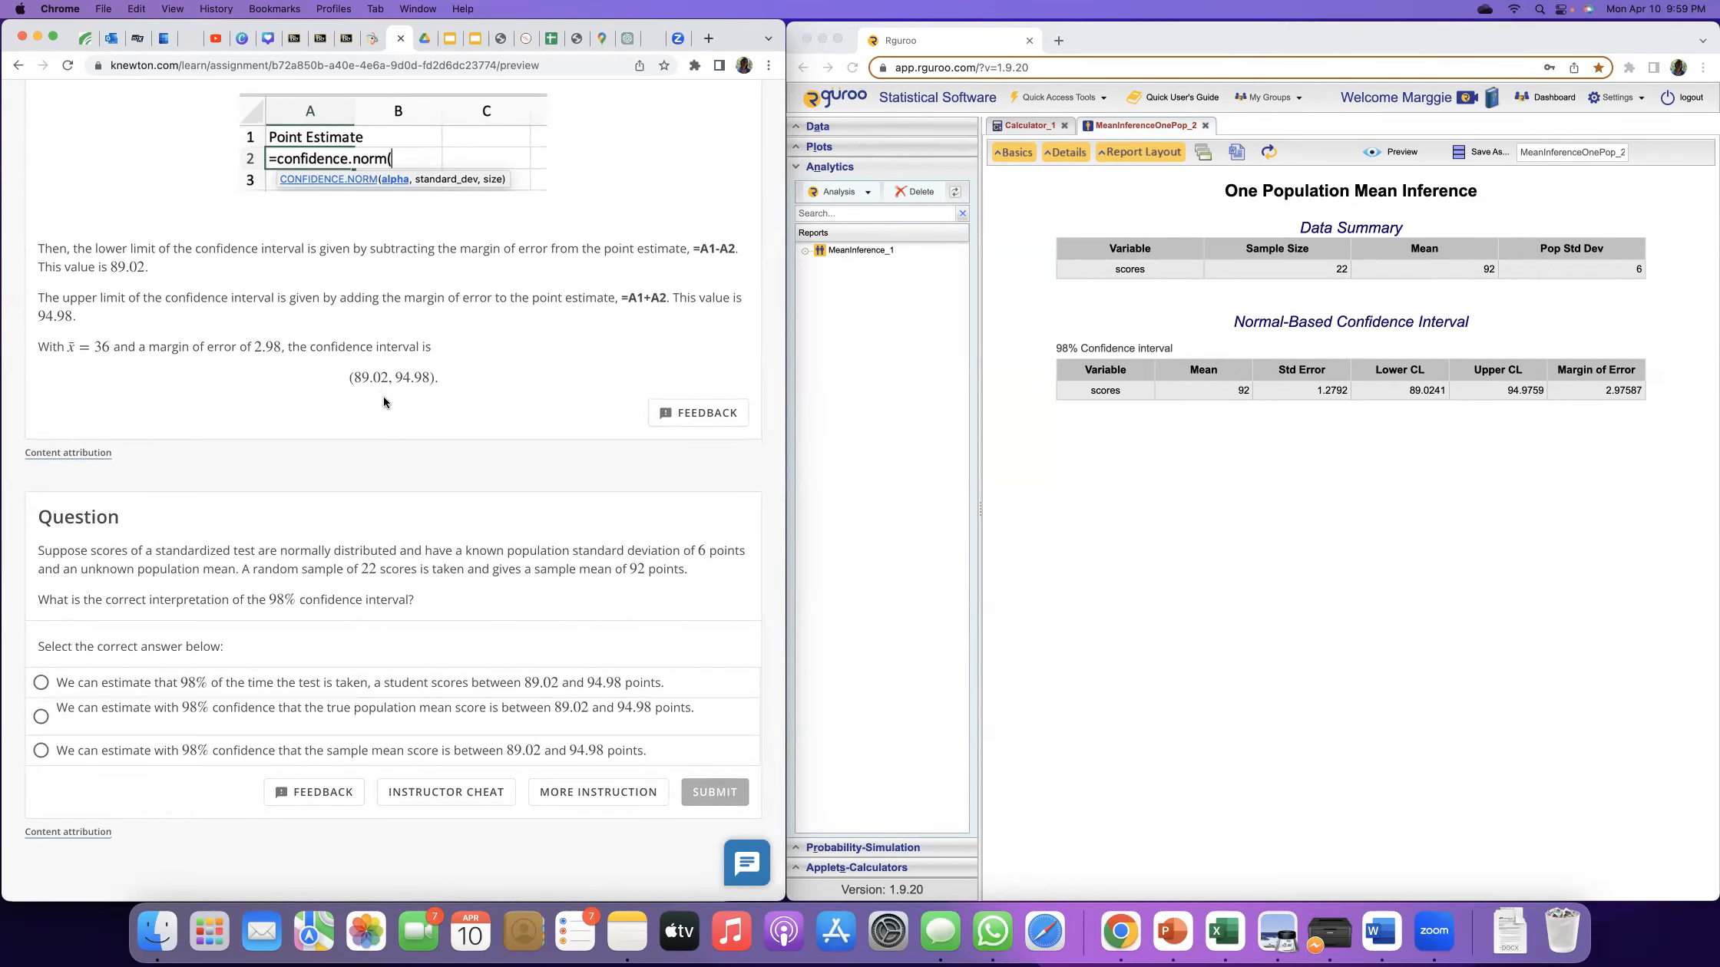
pyautogui.scroll(1, 384, 395)
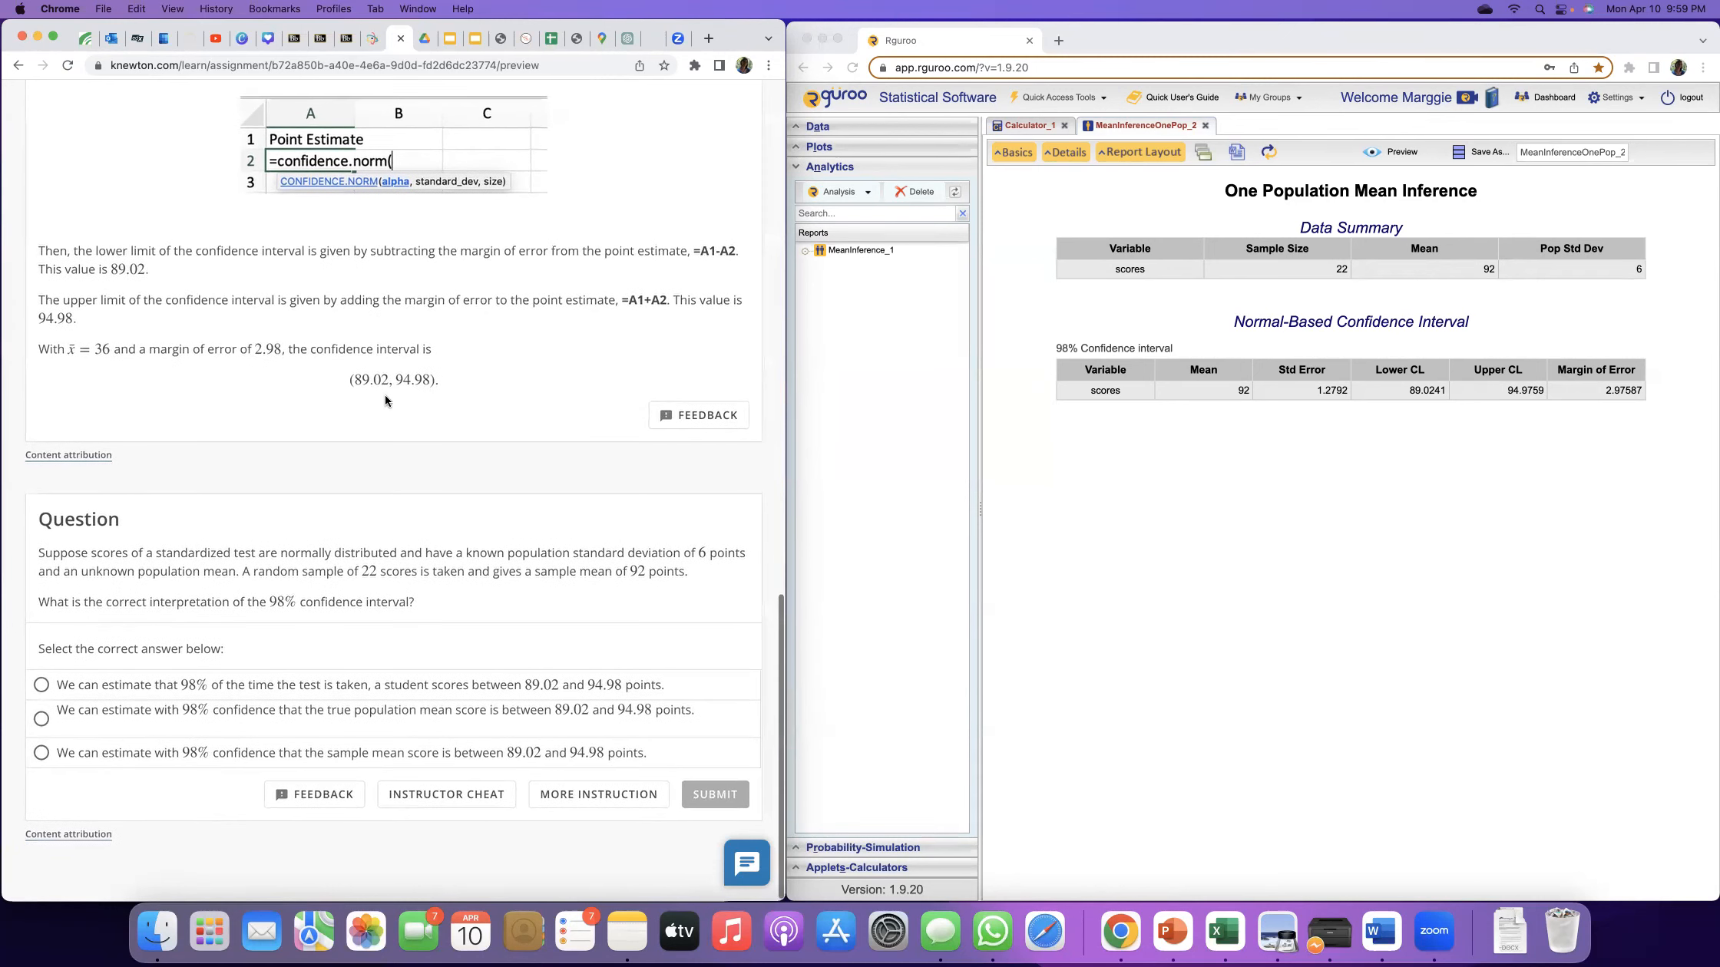
pyautogui.scroll(2, 159, 691)
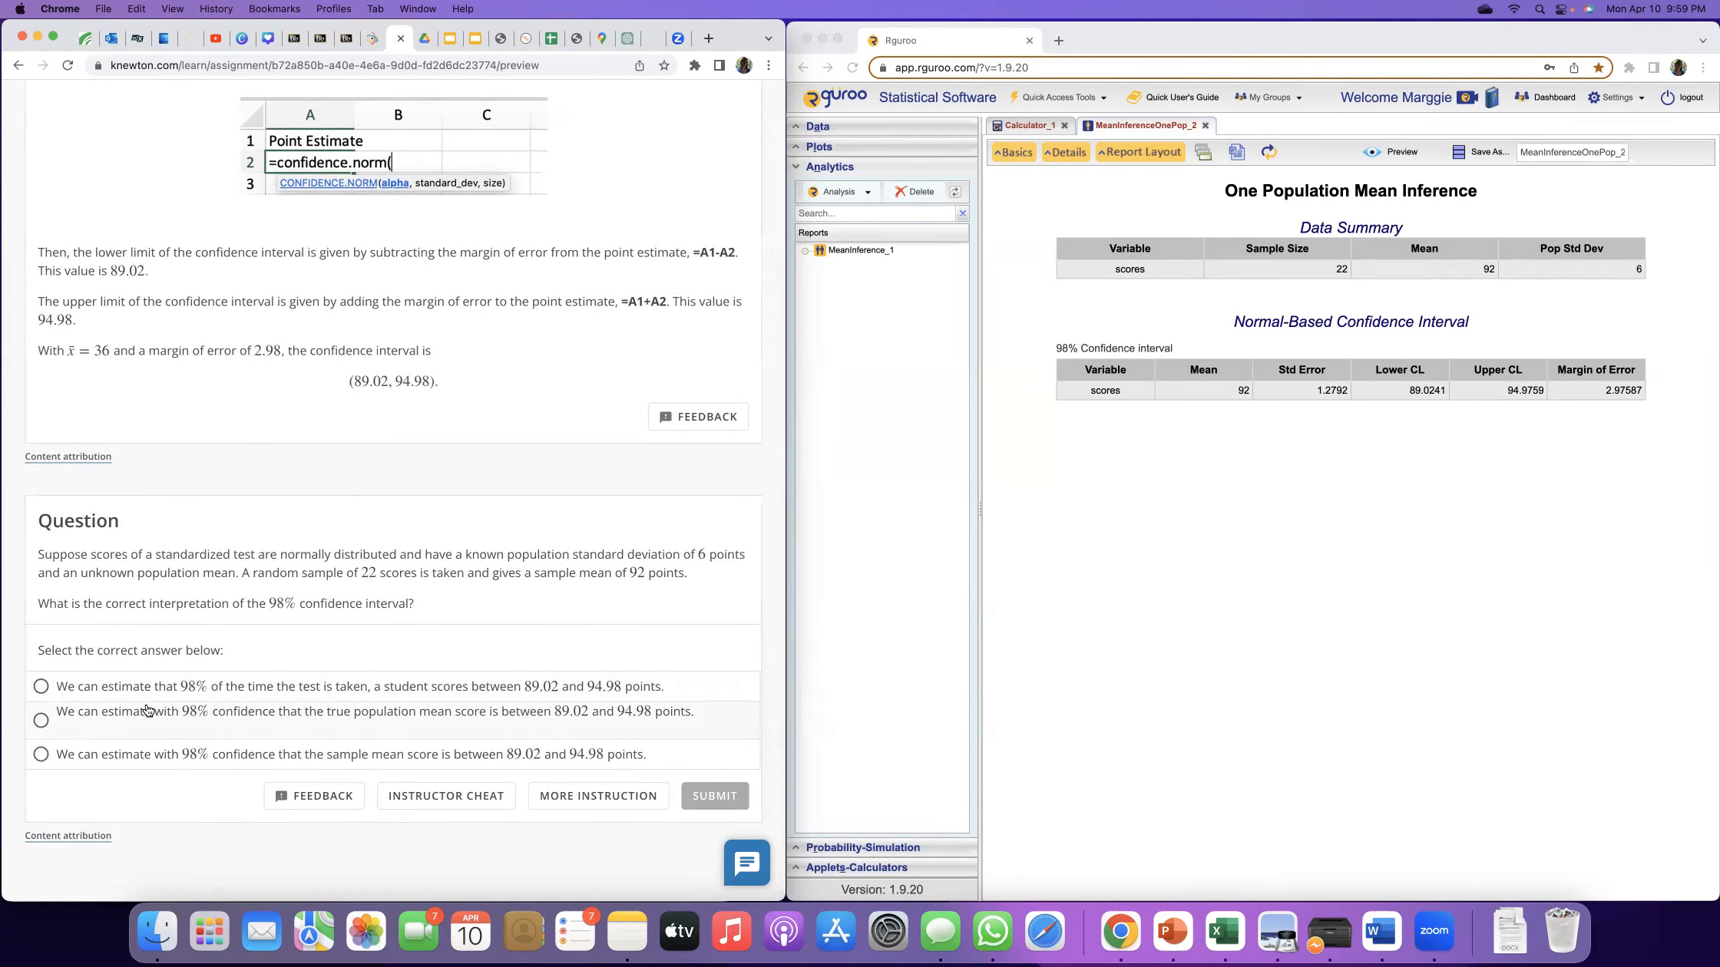
# Submit the interpretation stating 98% confidence that the true population mean score is between 89.02 and 94.98 points.
pyautogui.scroll(-1, 91, 724)
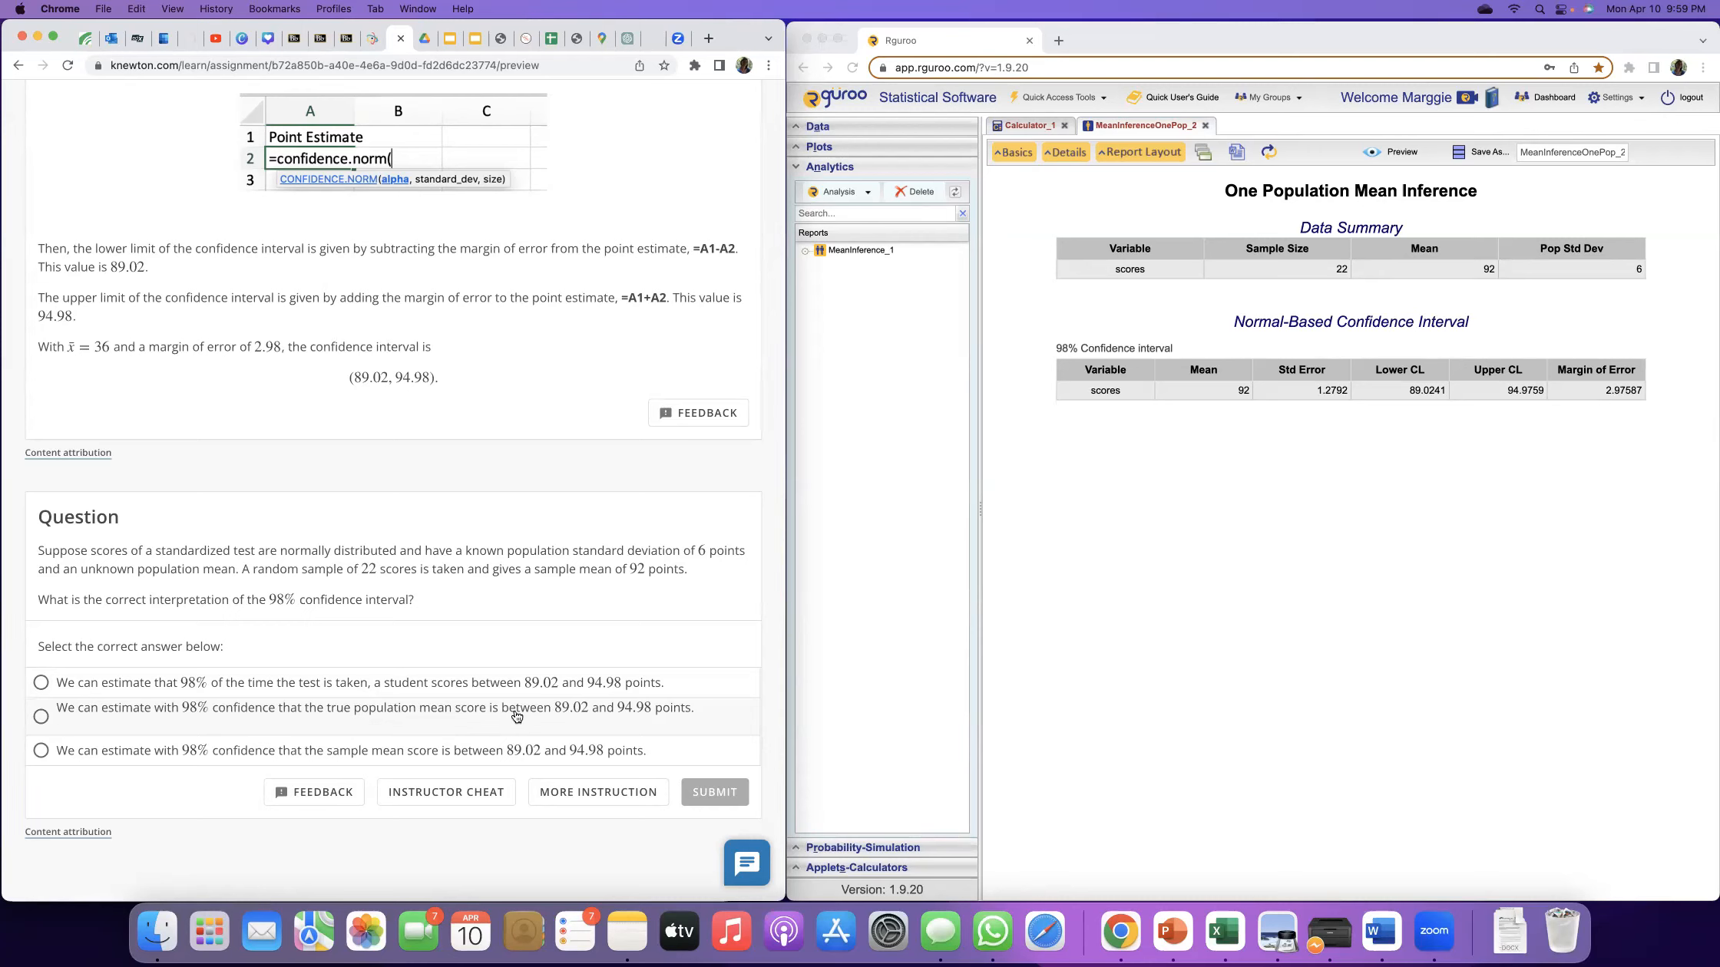
pyautogui.click(41, 717)
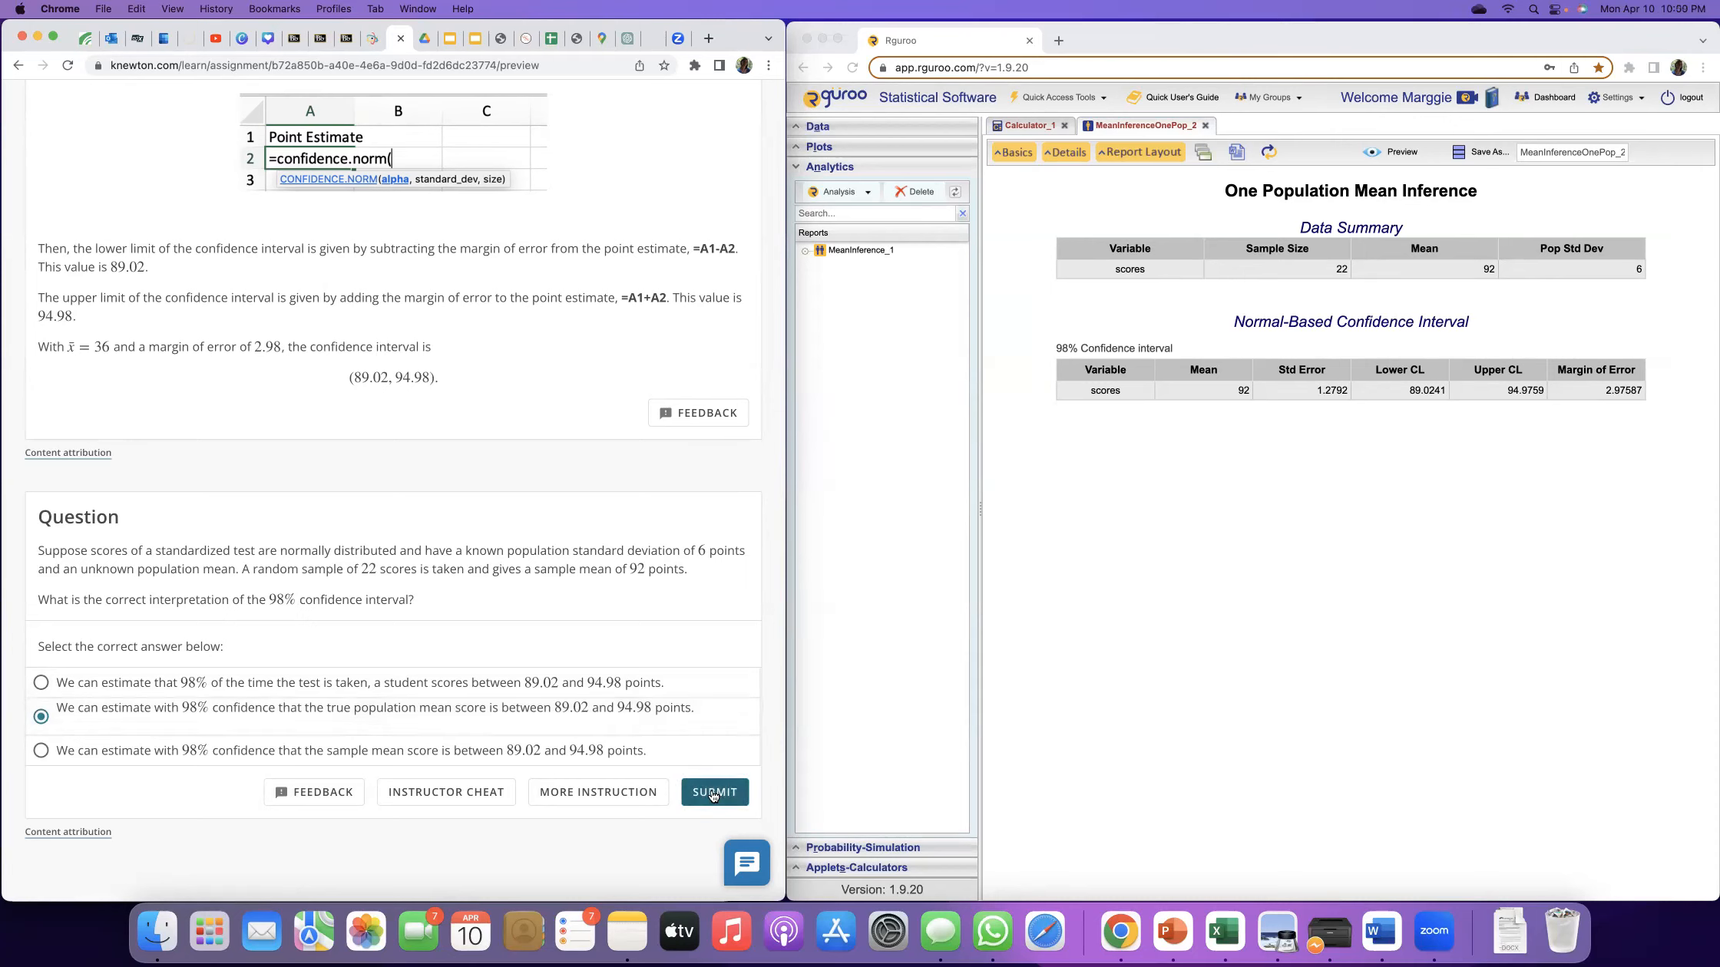
pyautogui.click(712, 794)
pyautogui.scroll(-1, 573, 649)
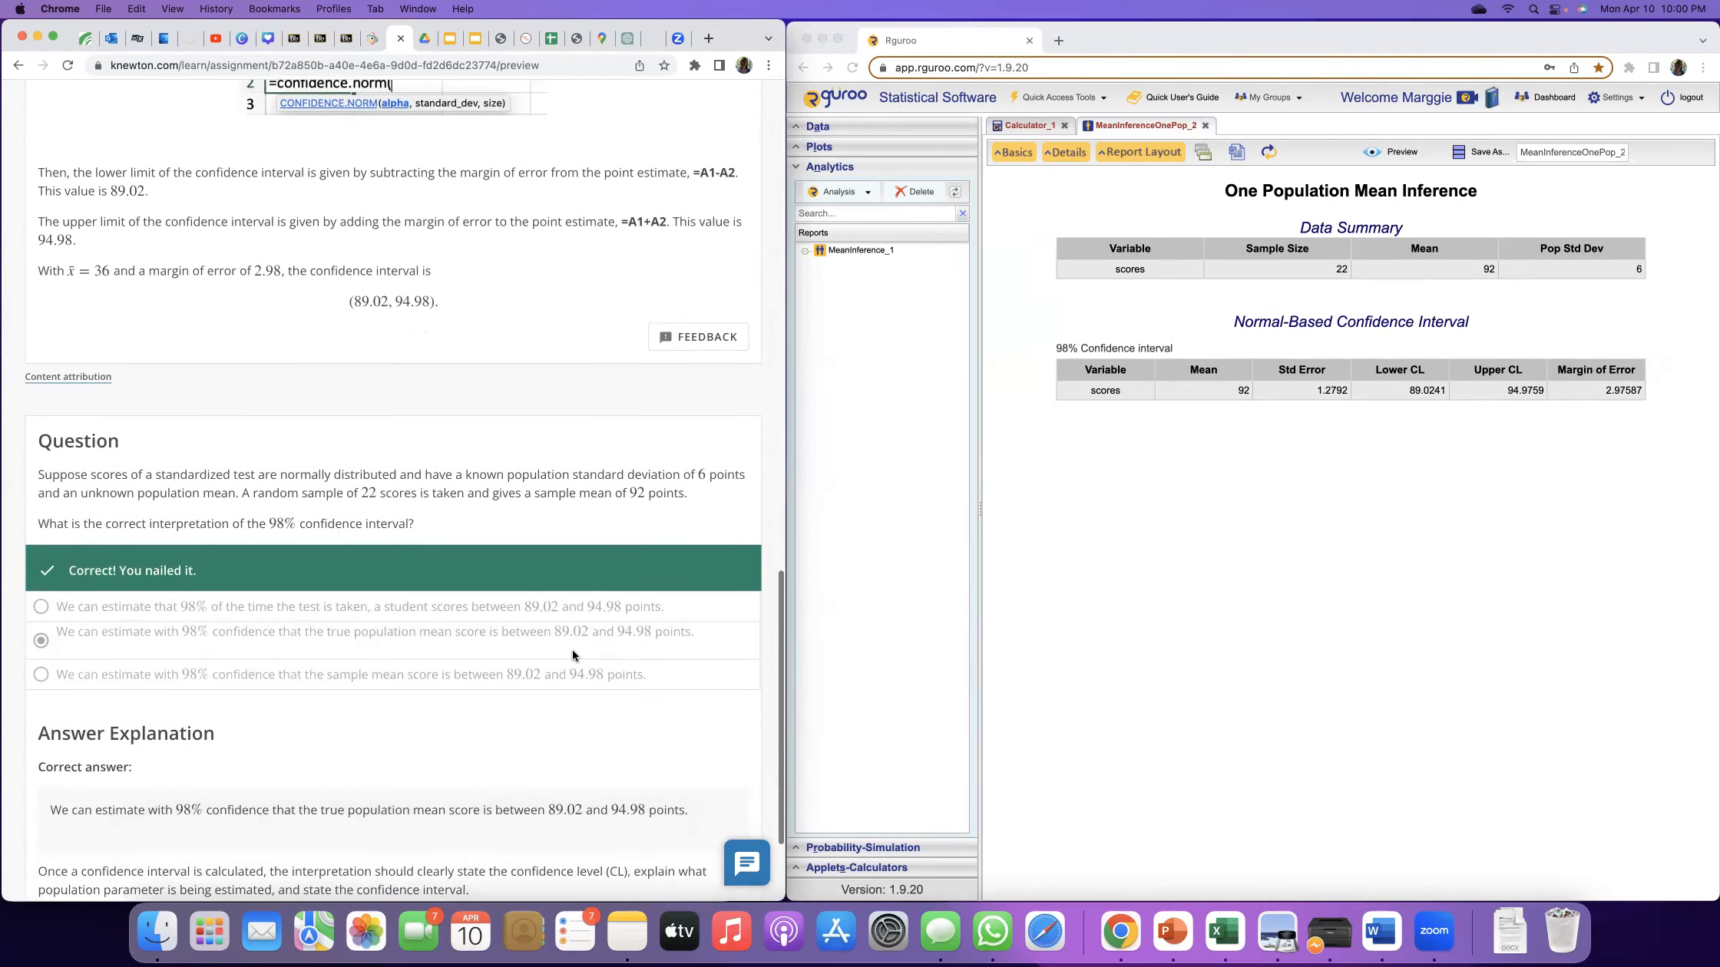
# Review the interval limits in the confidence interval explanation and continue to the sample size question.
pyautogui.moveTo(354, 302); pyautogui.dragTo(427, 303)
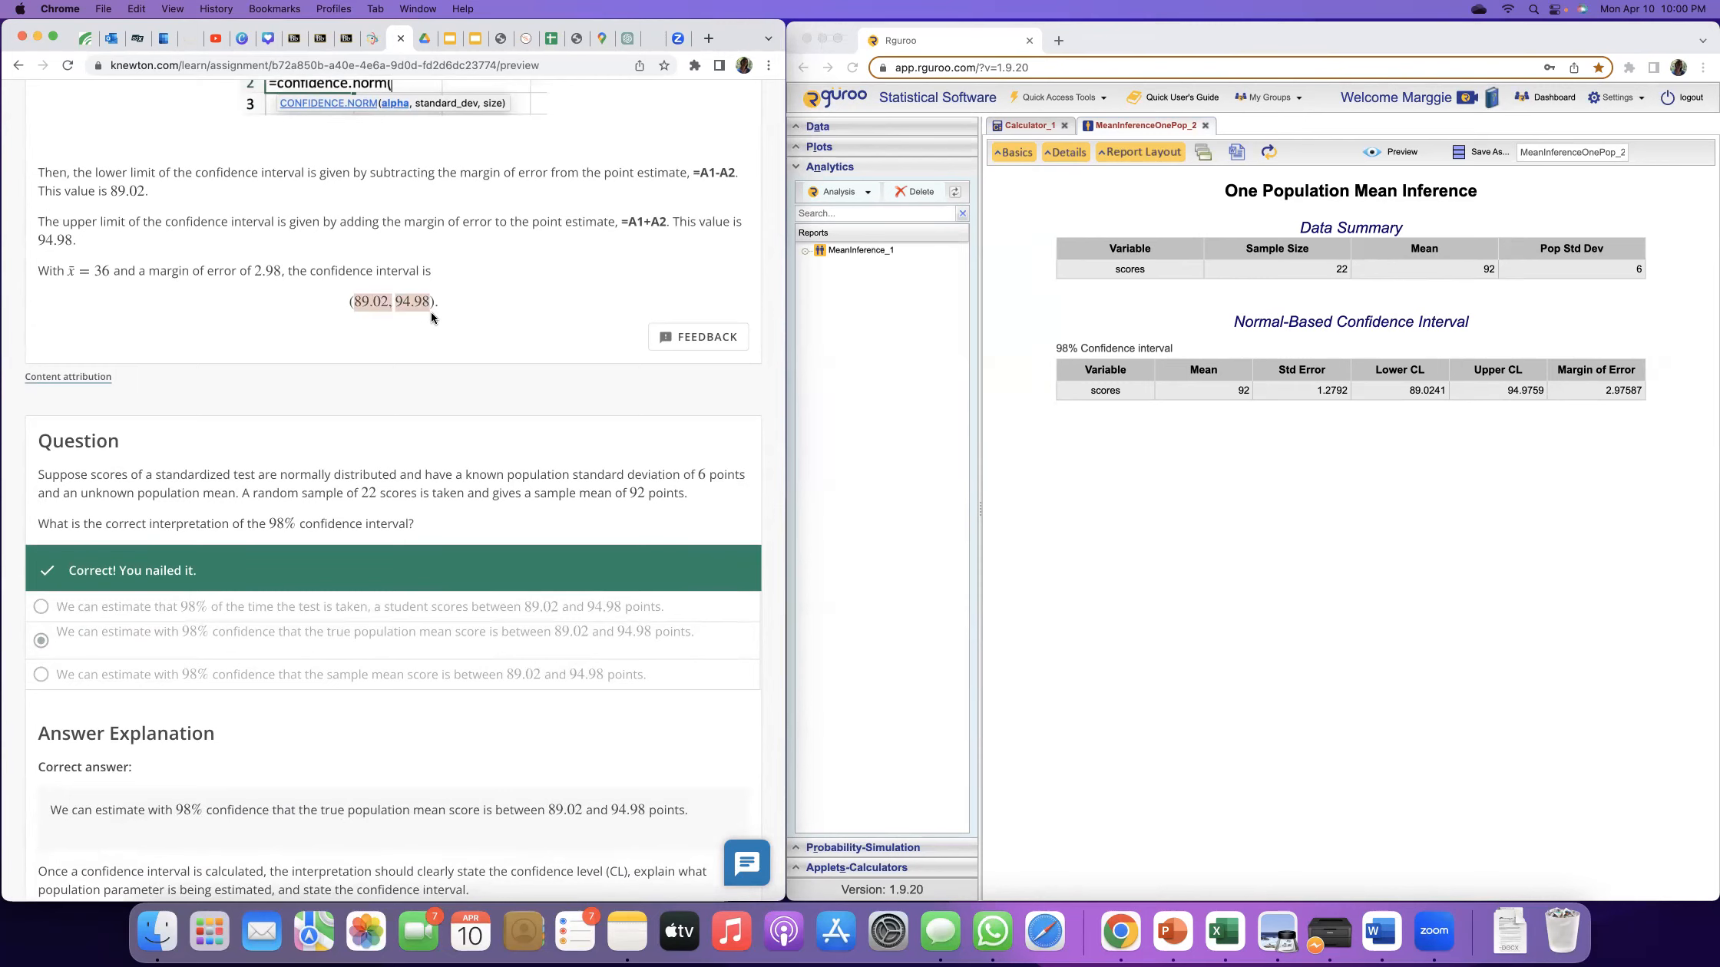
pyautogui.click(351, 301)
pyautogui.moveTo(353, 302); pyautogui.dragTo(427, 302)
pyautogui.click(439, 302)
pyautogui.scroll(-5, 315, 295)
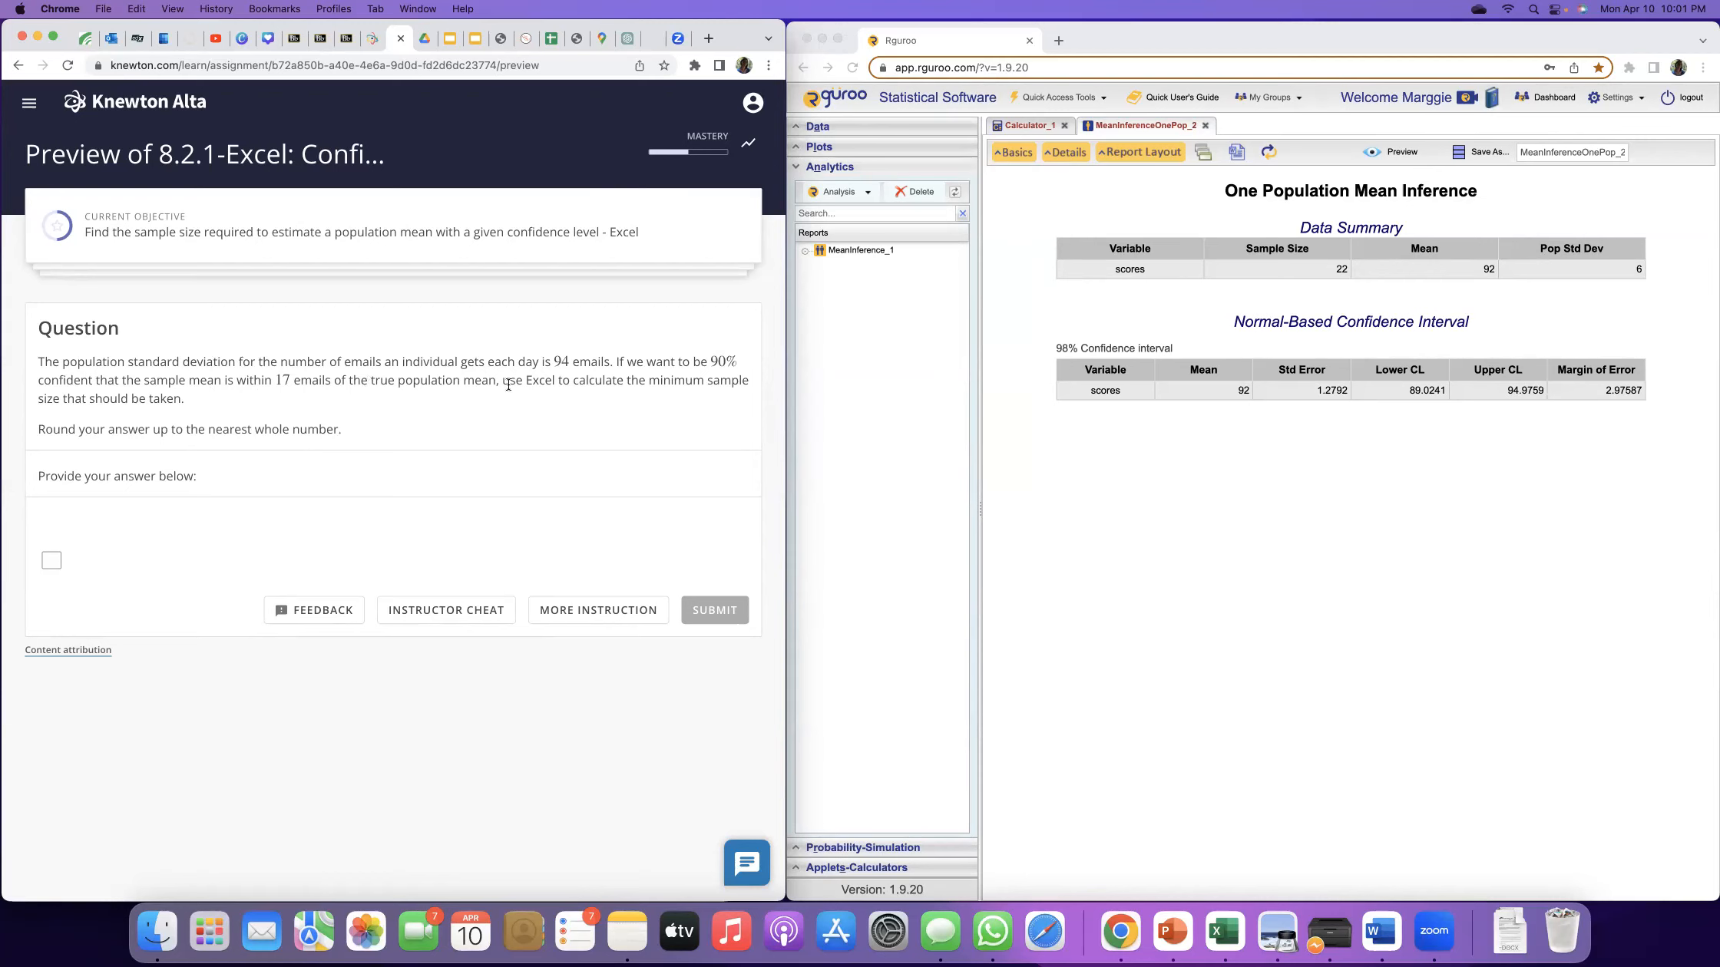
# Submit 83 as the minimum sample size for the daily emails question and continue to the next question.
pyautogui.moveTo(572, 381); pyautogui.dragTo(311, 405)
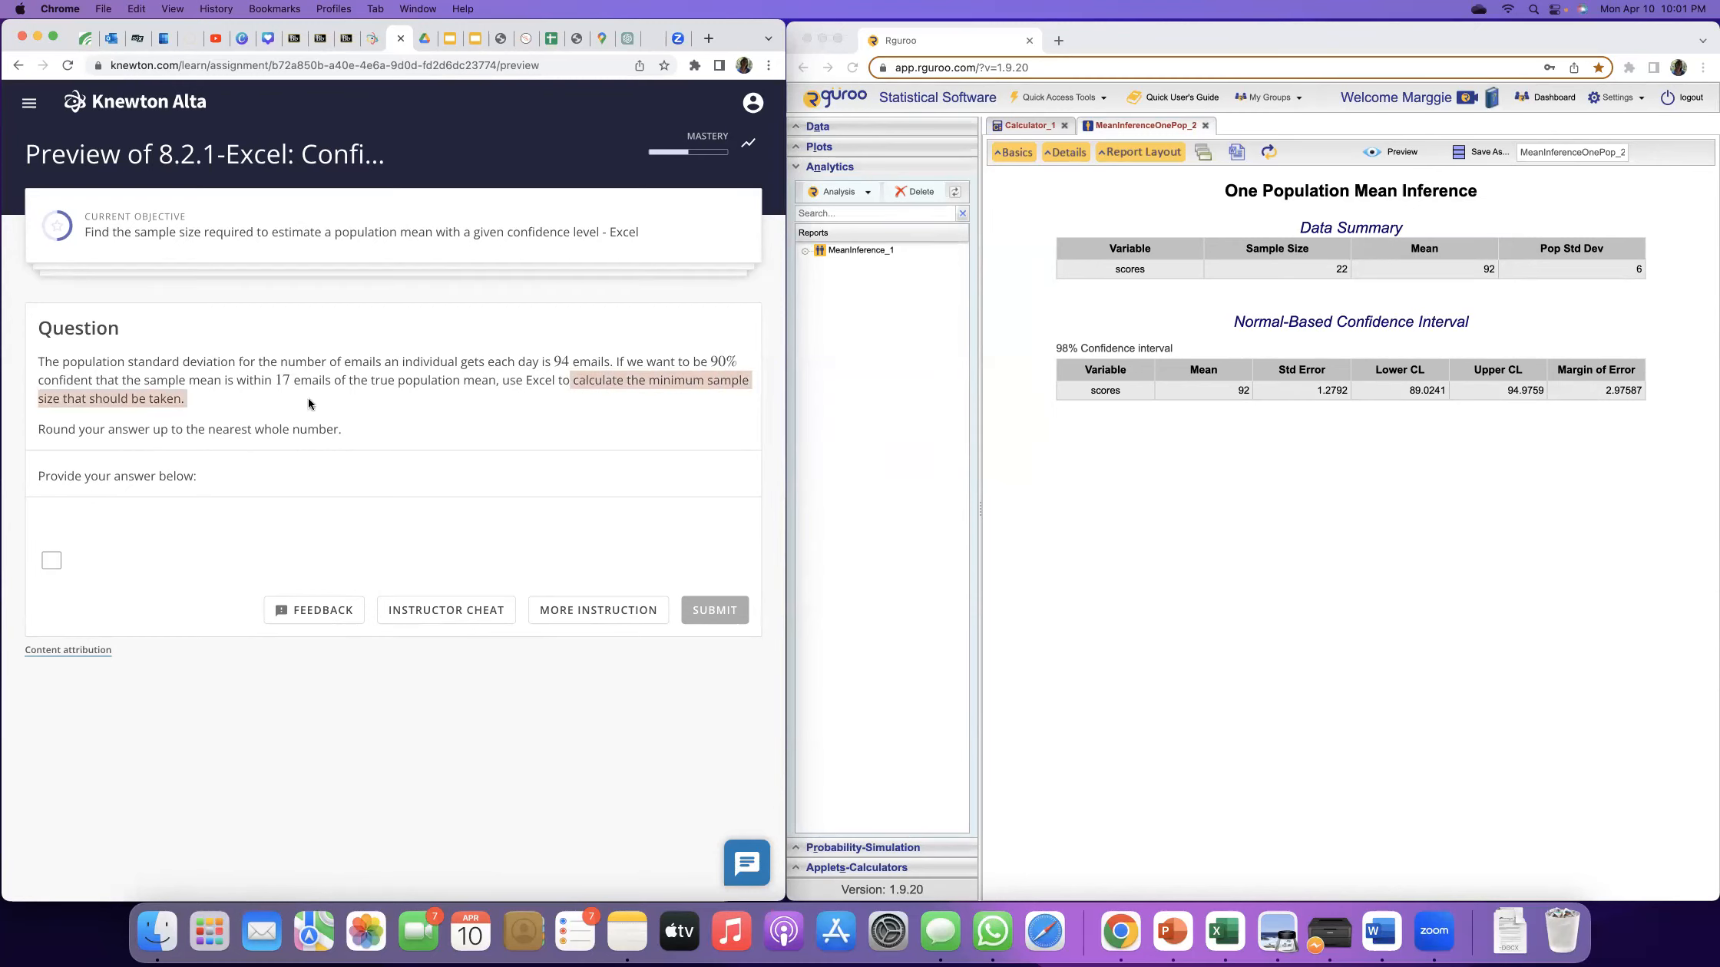
pyautogui.click(188, 407)
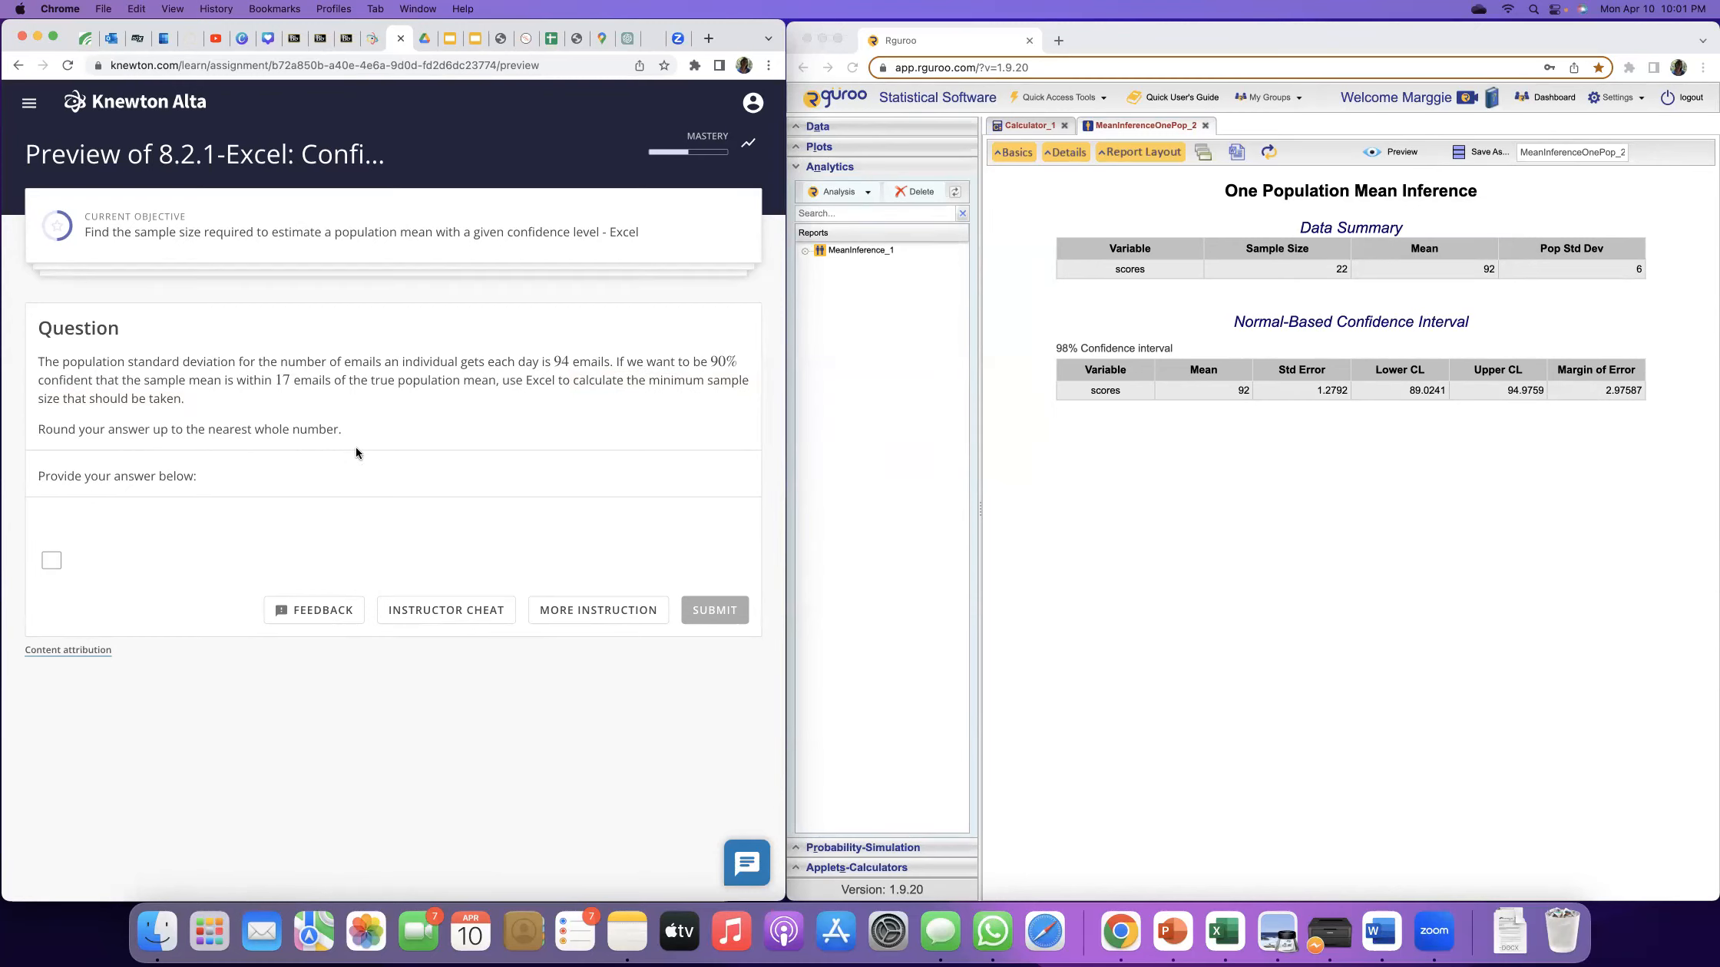
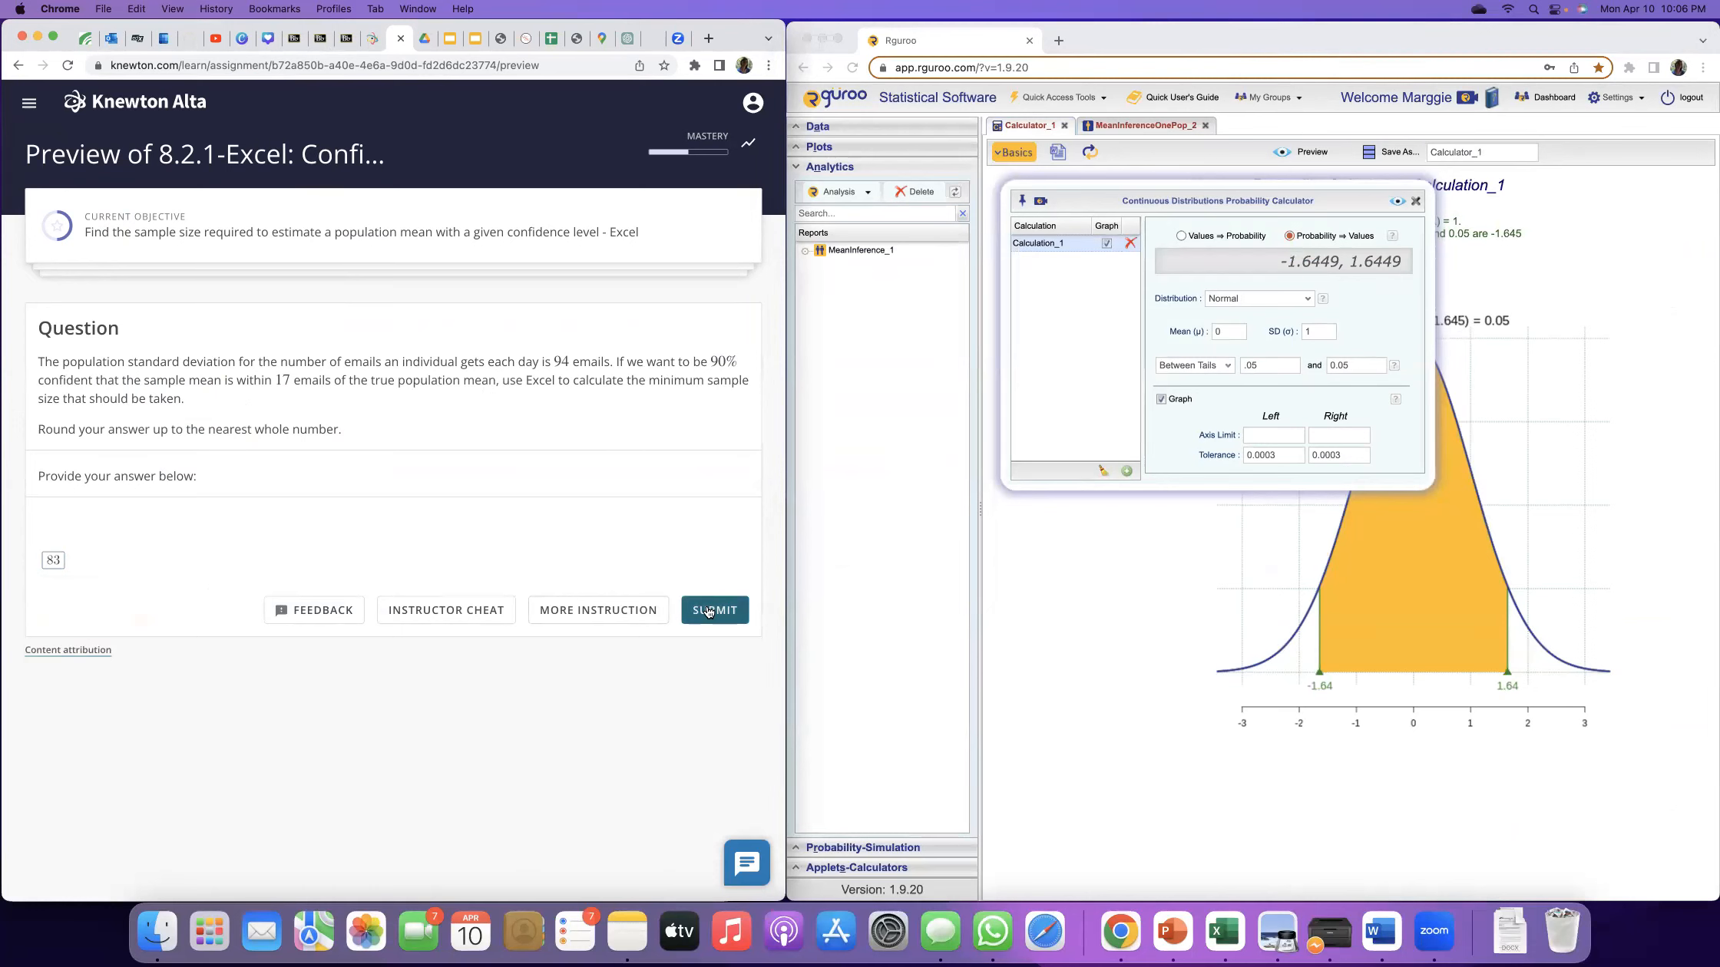
pyautogui.click(685, 608)
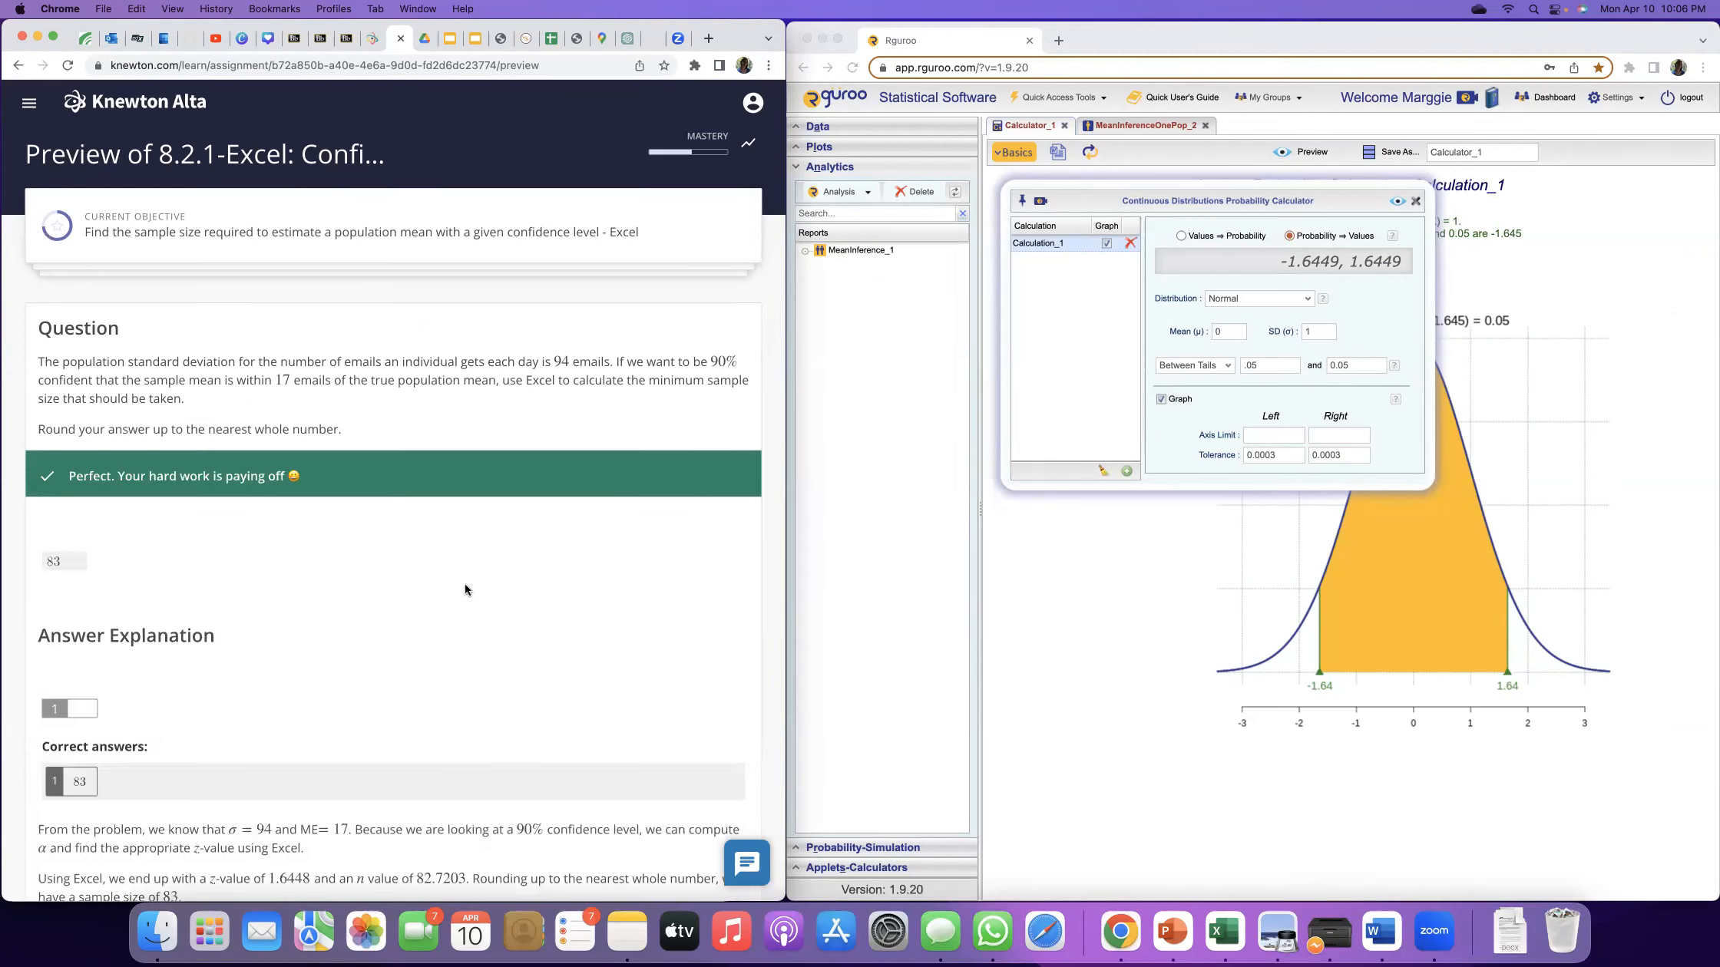
pyautogui.scroll(-2, 465, 585)
pyautogui.scroll(-2, 466, 590)
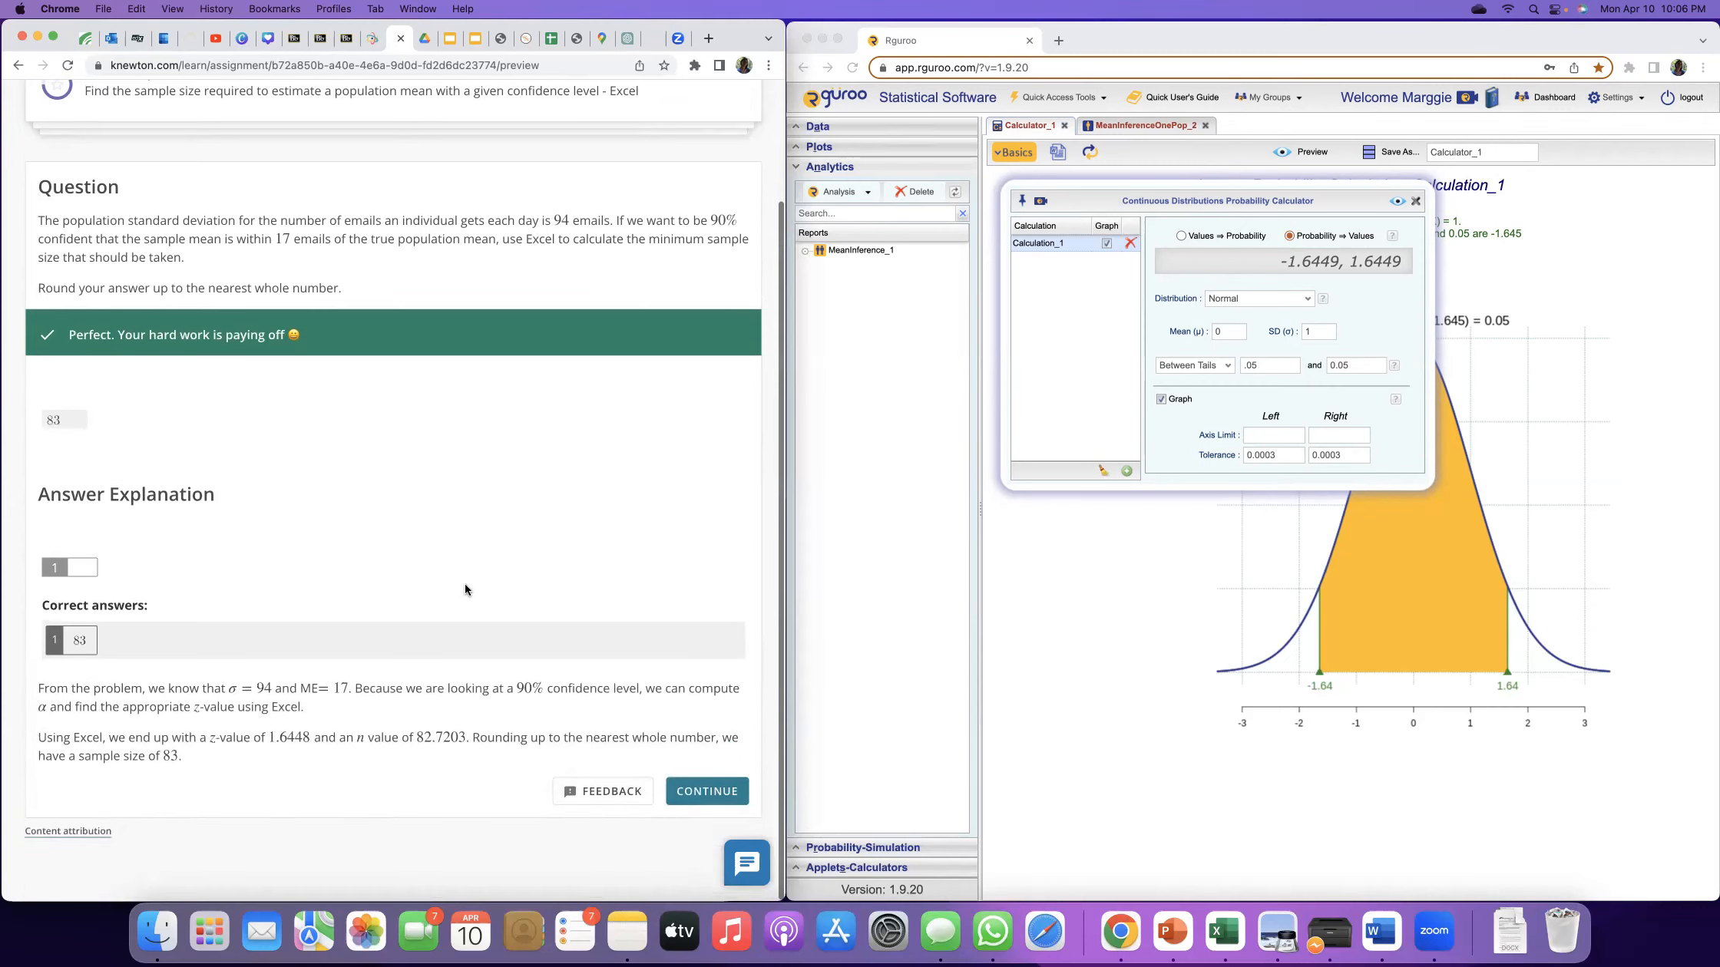
pyautogui.click(704, 792)
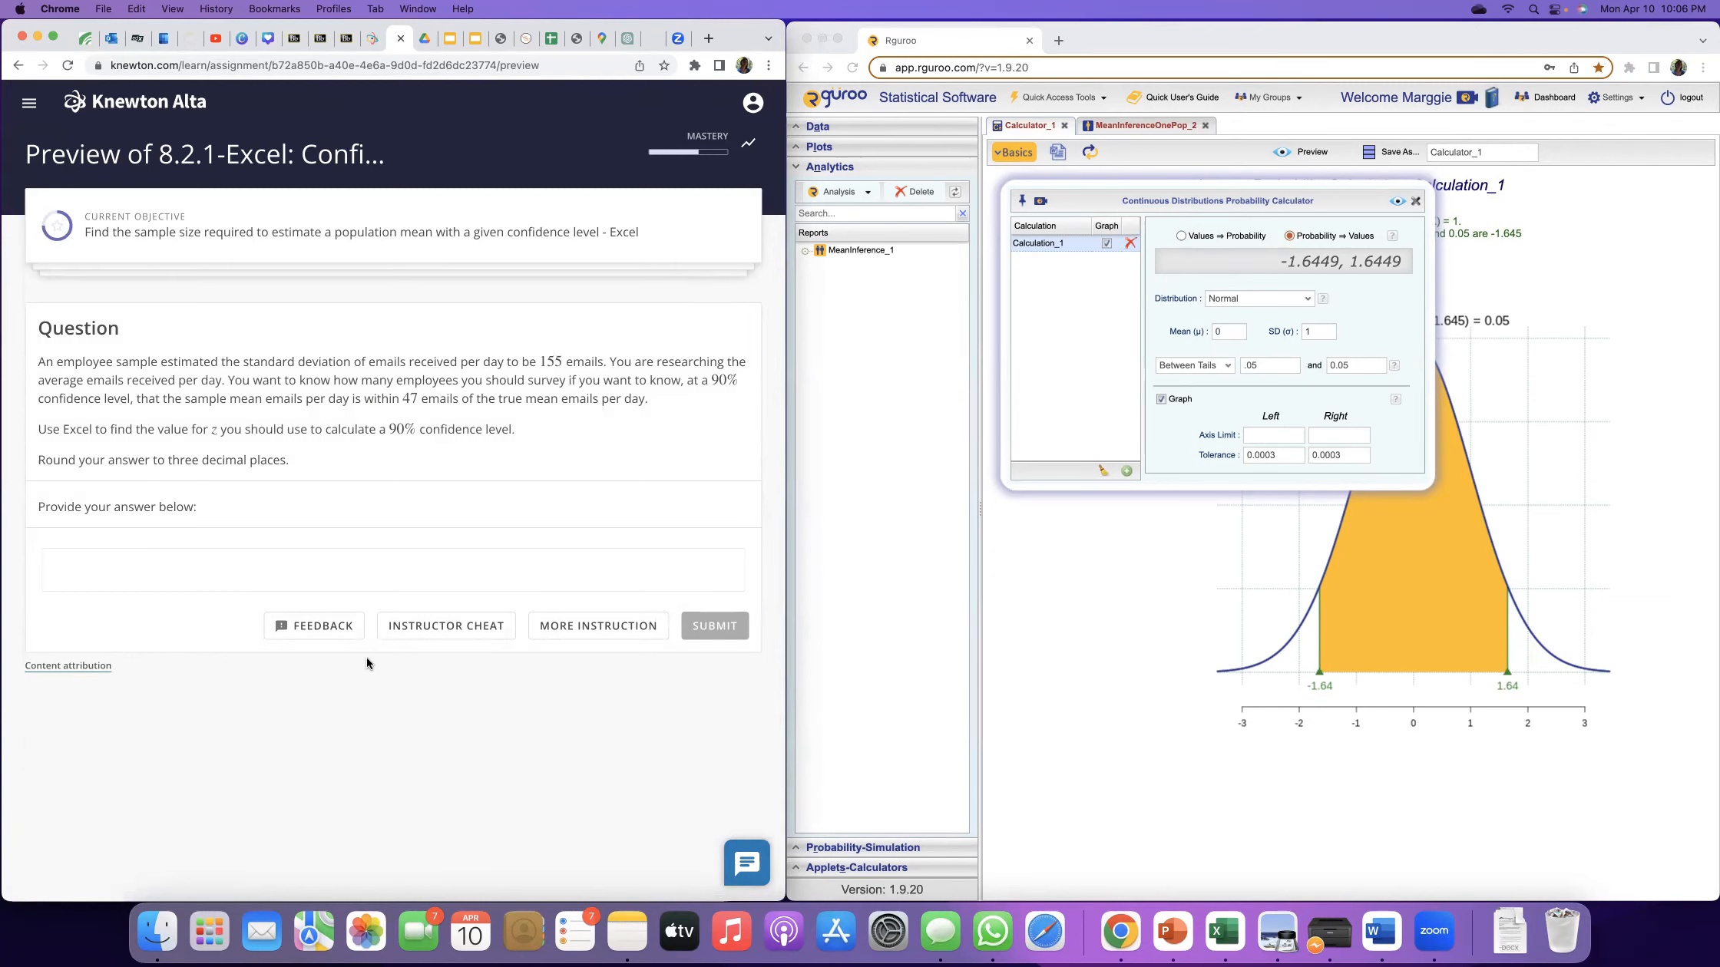
# Read the employee email question, focusing on the z-value it asks for at a 90% confidence level.
pyautogui.moveTo(37, 361); pyautogui.dragTo(519, 429)
pyautogui.click(429, 424)
pyautogui.moveTo(389, 428); pyautogui.dragTo(516, 428)
pyautogui.click(501, 423)
# Try submitting 30 as the answer to the employee email question, rechecking its standard deviation and margin of error.
pyautogui.click(150, 563)
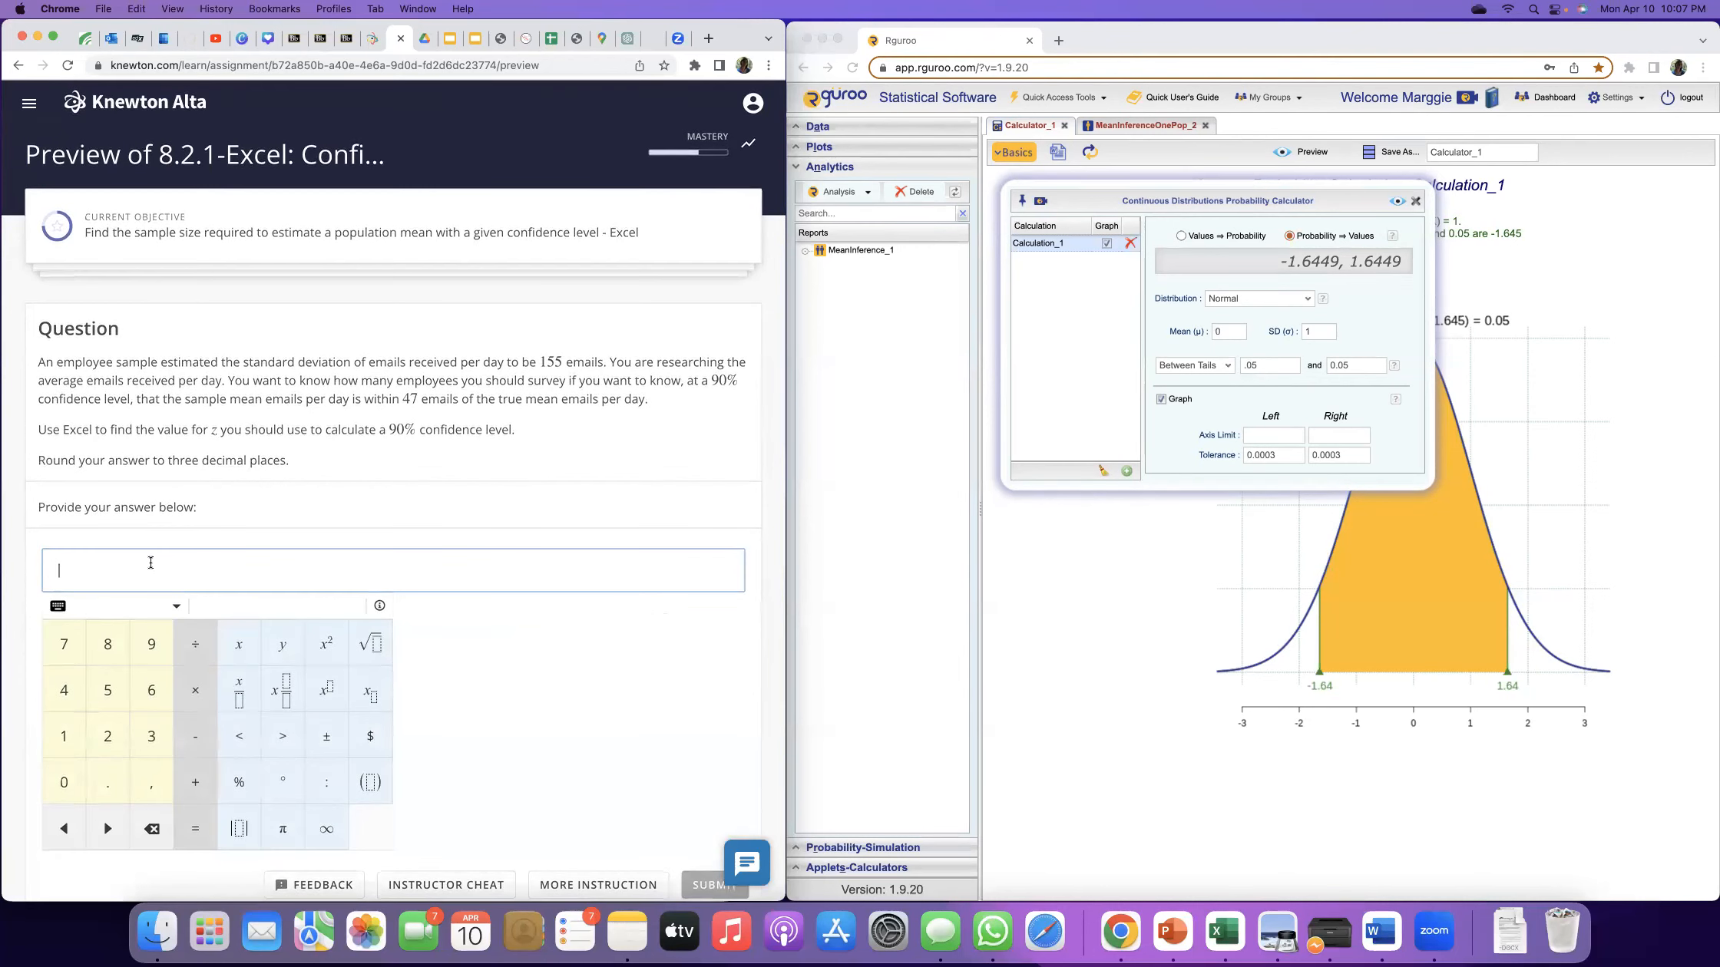
pyautogui.write('30')
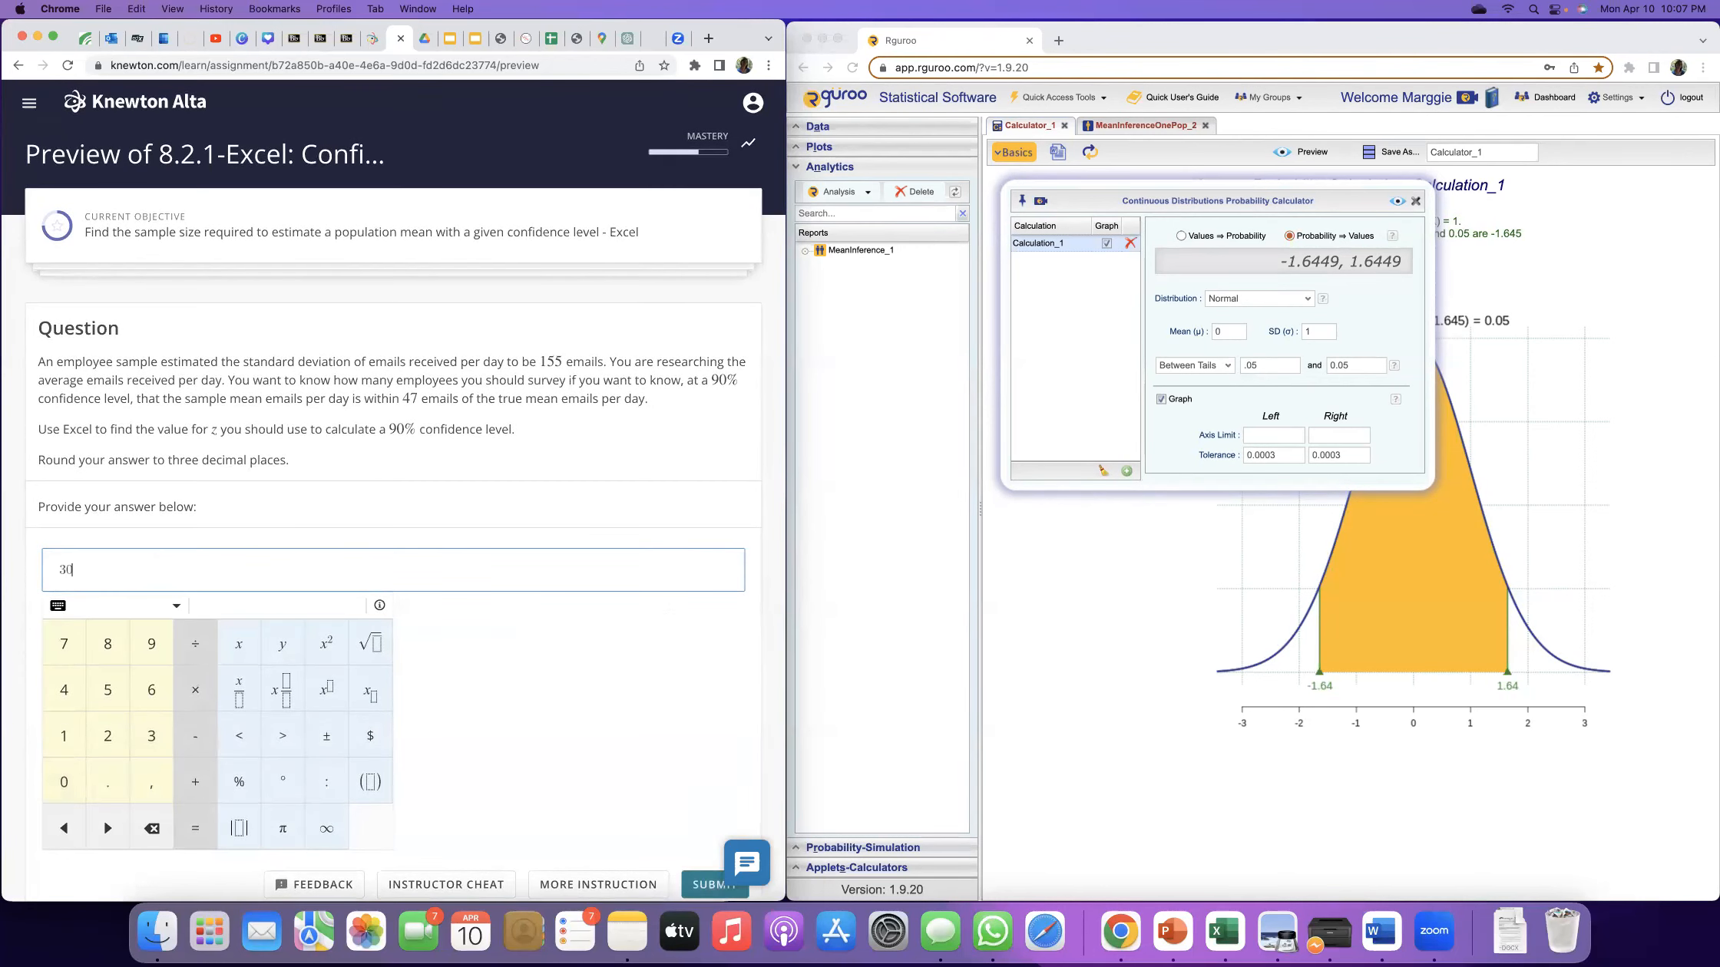
pyautogui.click(617, 479)
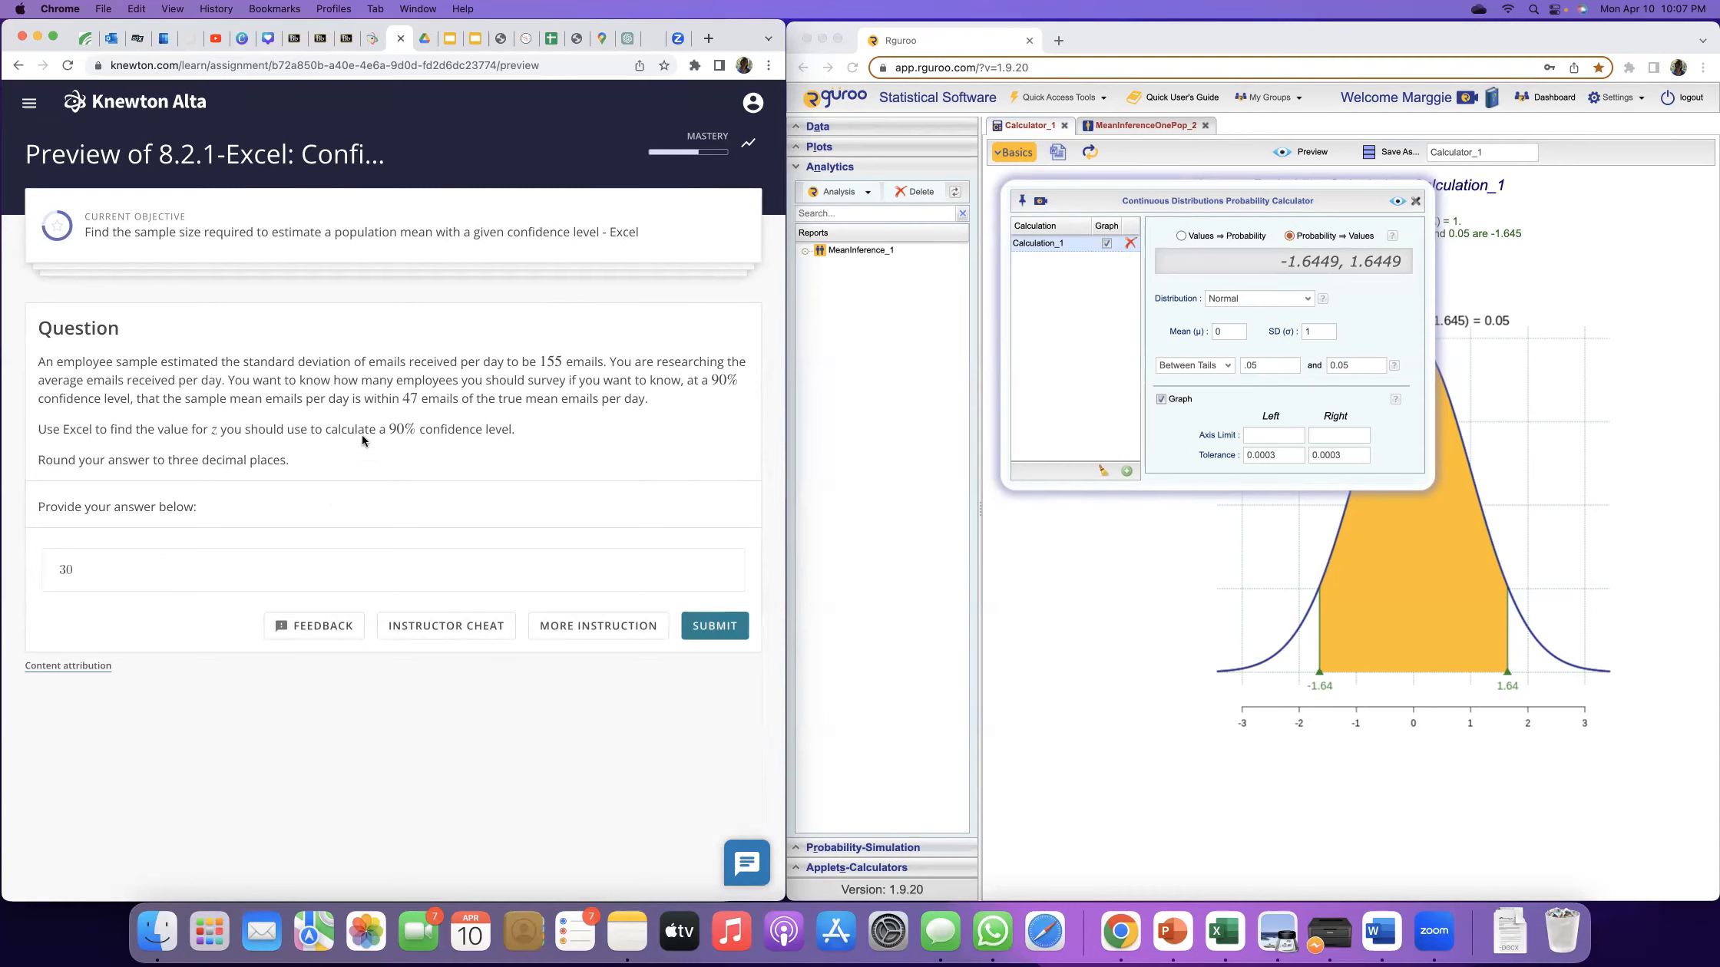
pyautogui.moveTo(246, 372); pyautogui.dragTo(598, 363)
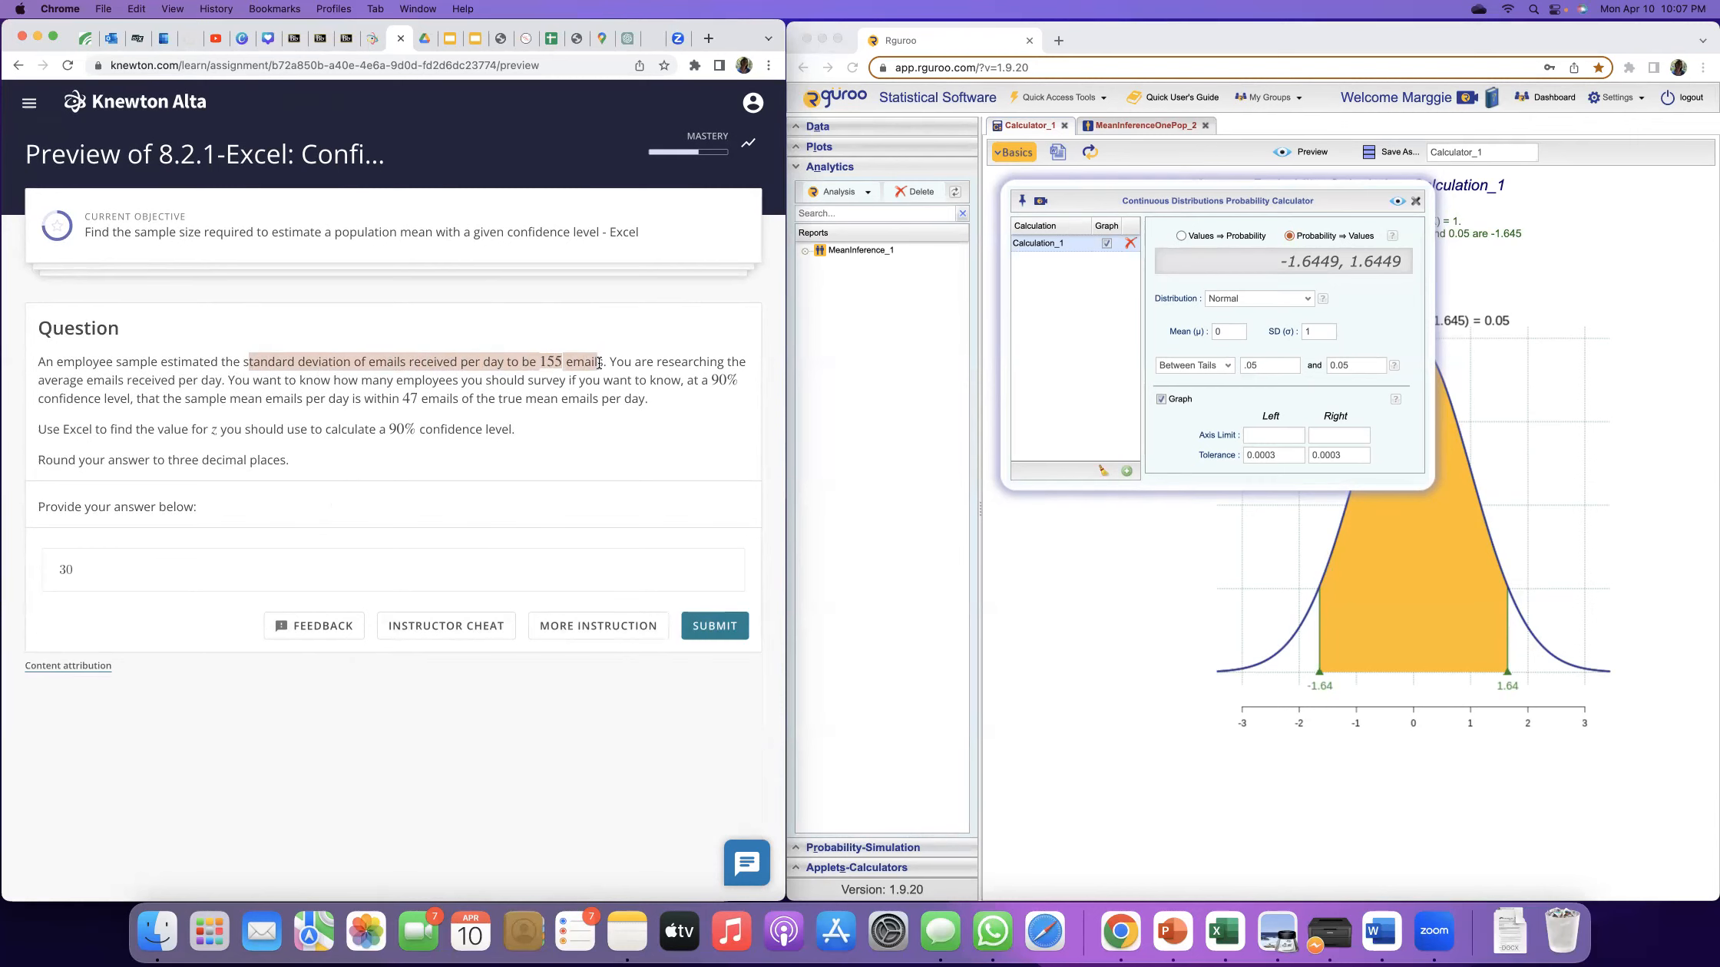
pyautogui.click(555, 442)
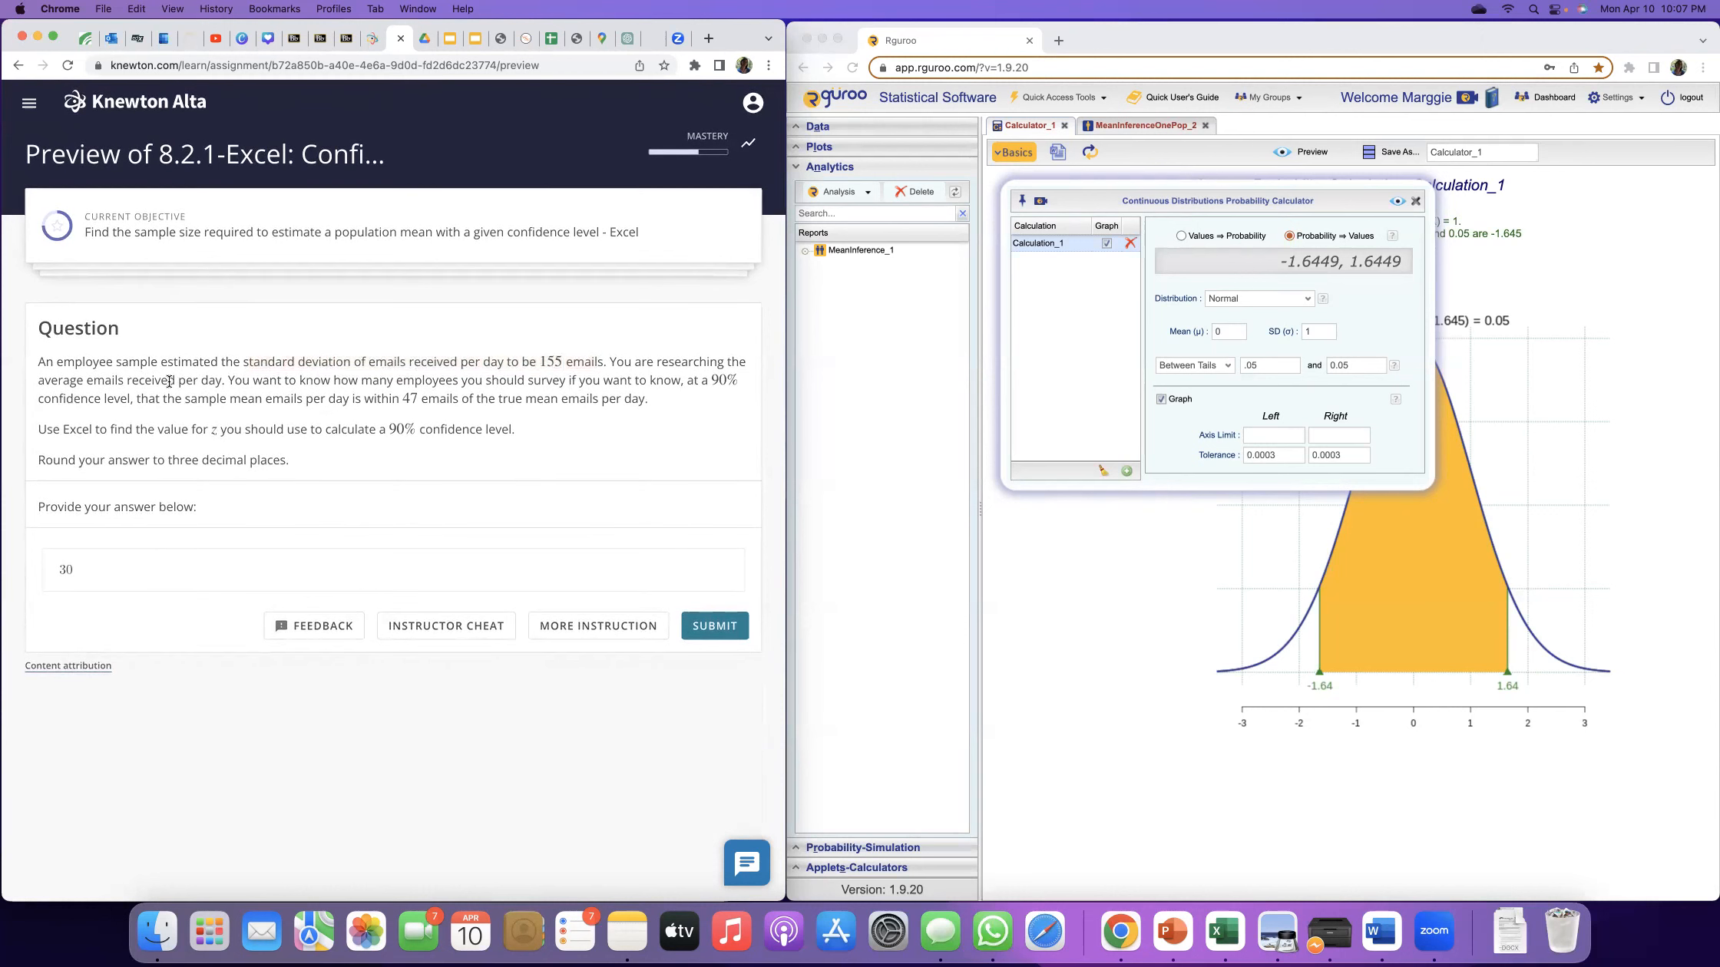
pyautogui.moveTo(137, 399); pyautogui.dragTo(467, 398)
pyautogui.click(705, 625)
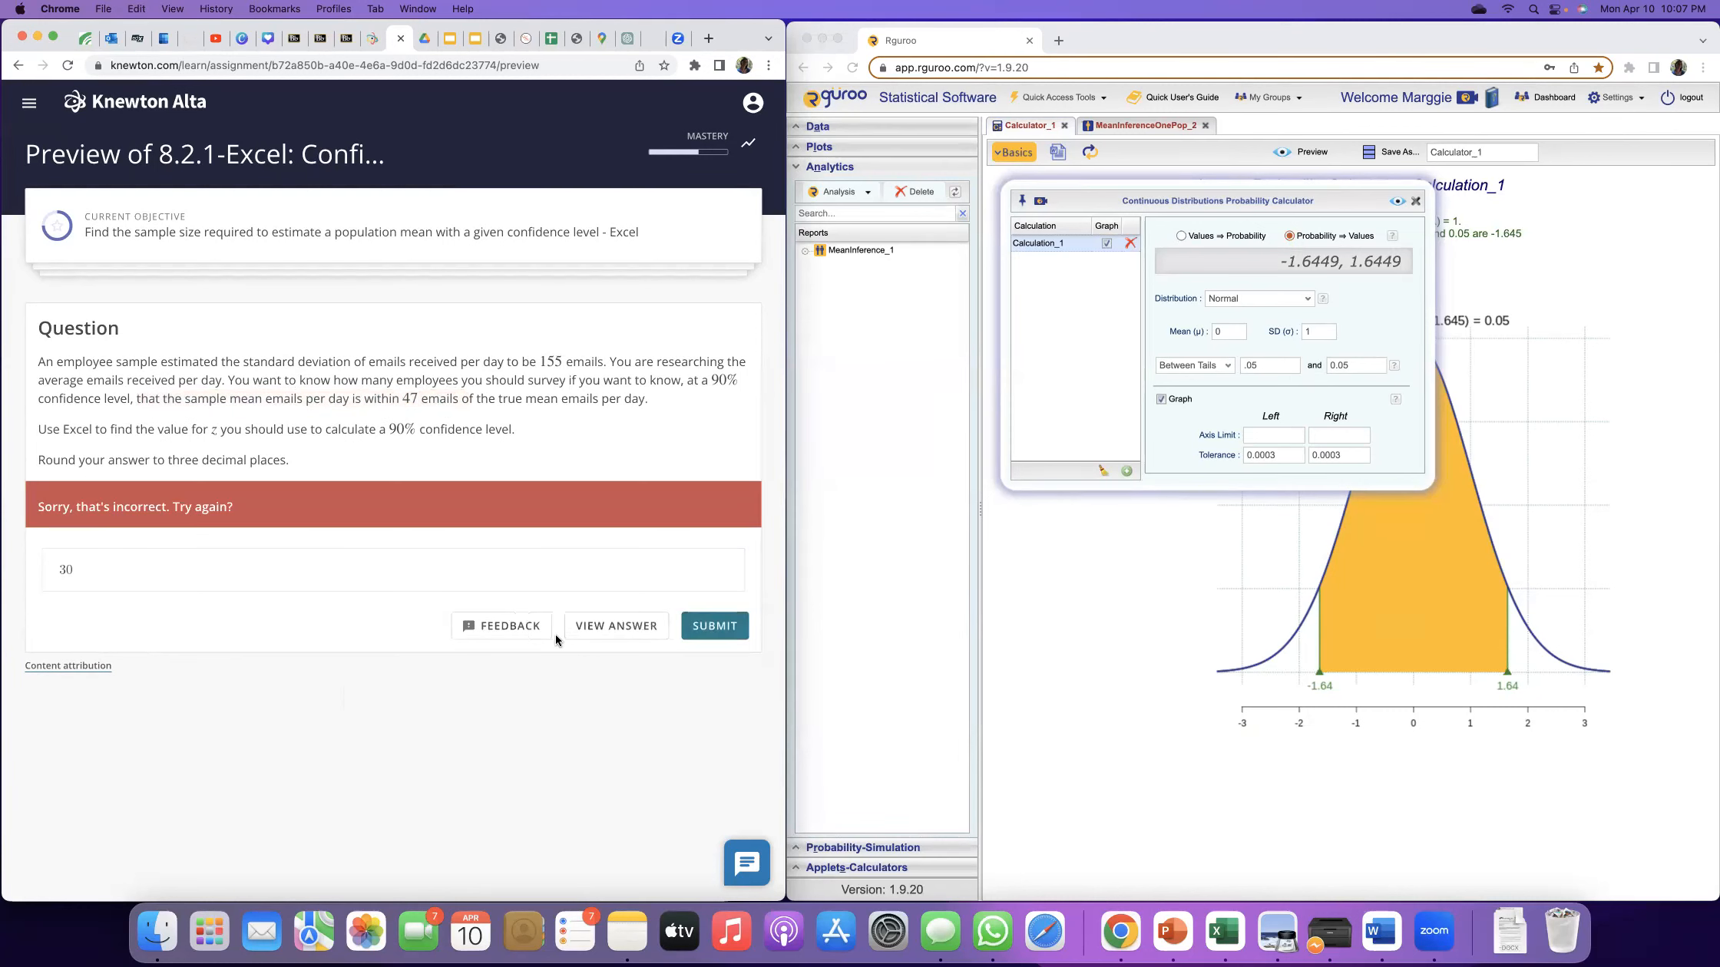
pyautogui.click(108, 569)
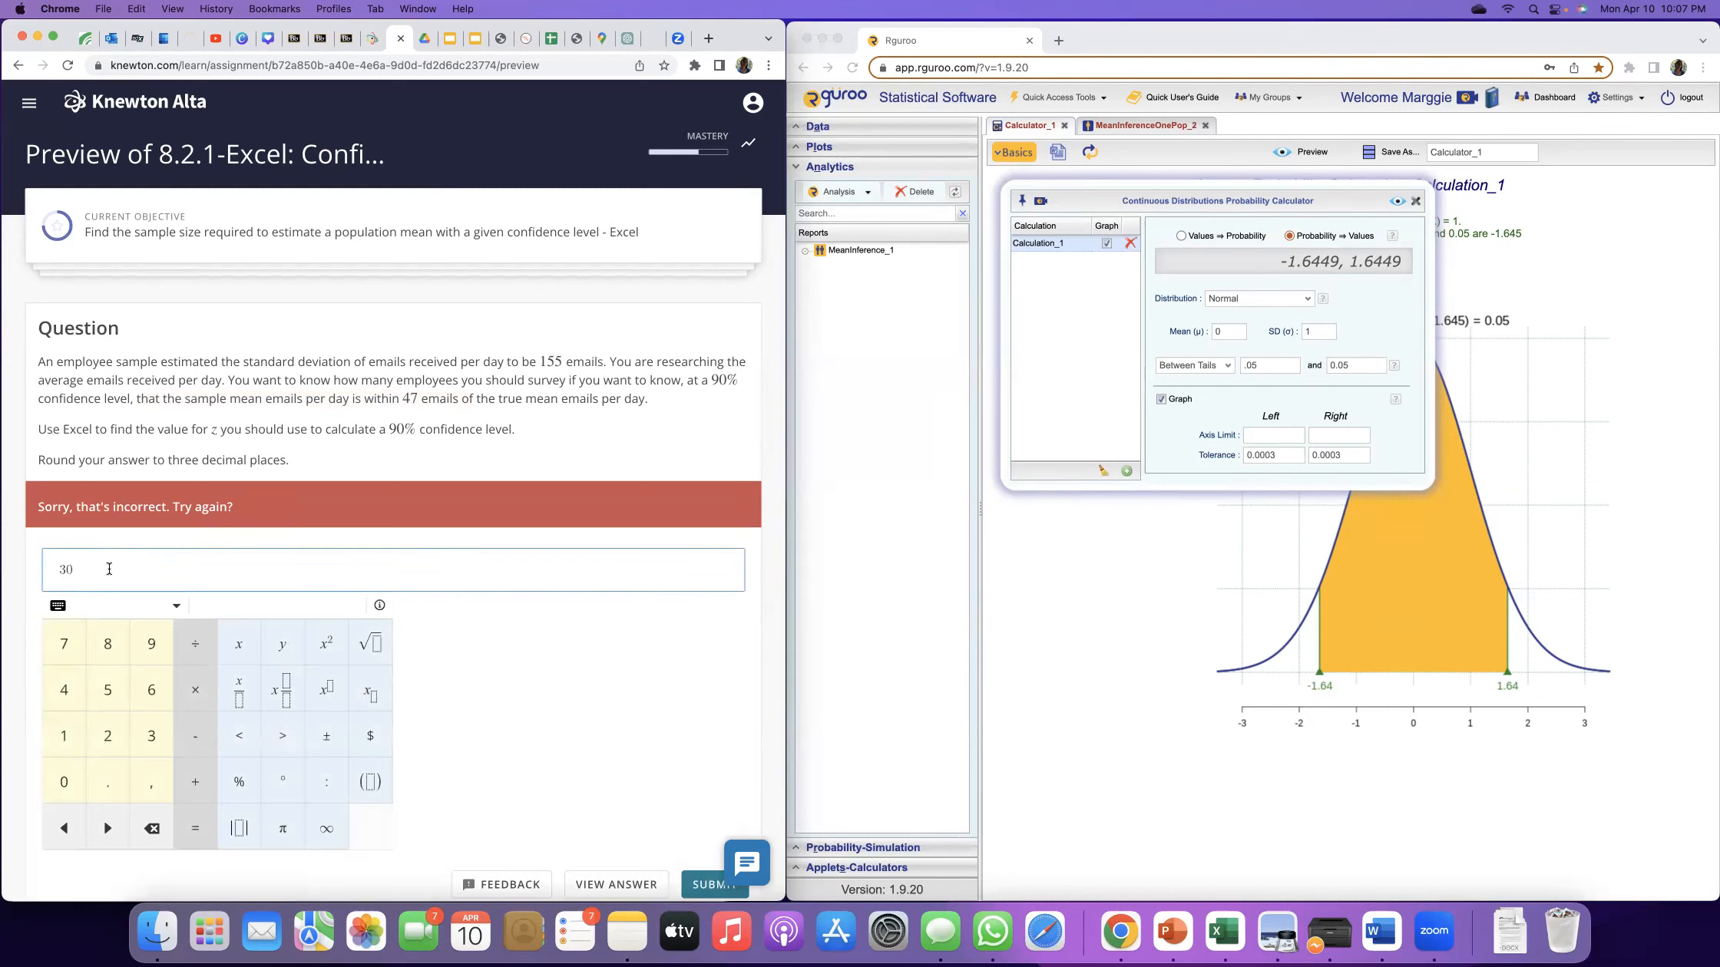
pyautogui.press('BackSpace')
pyautogui.press('BackSpace')
pyautogui.write('29')
pyautogui.click(598, 692)
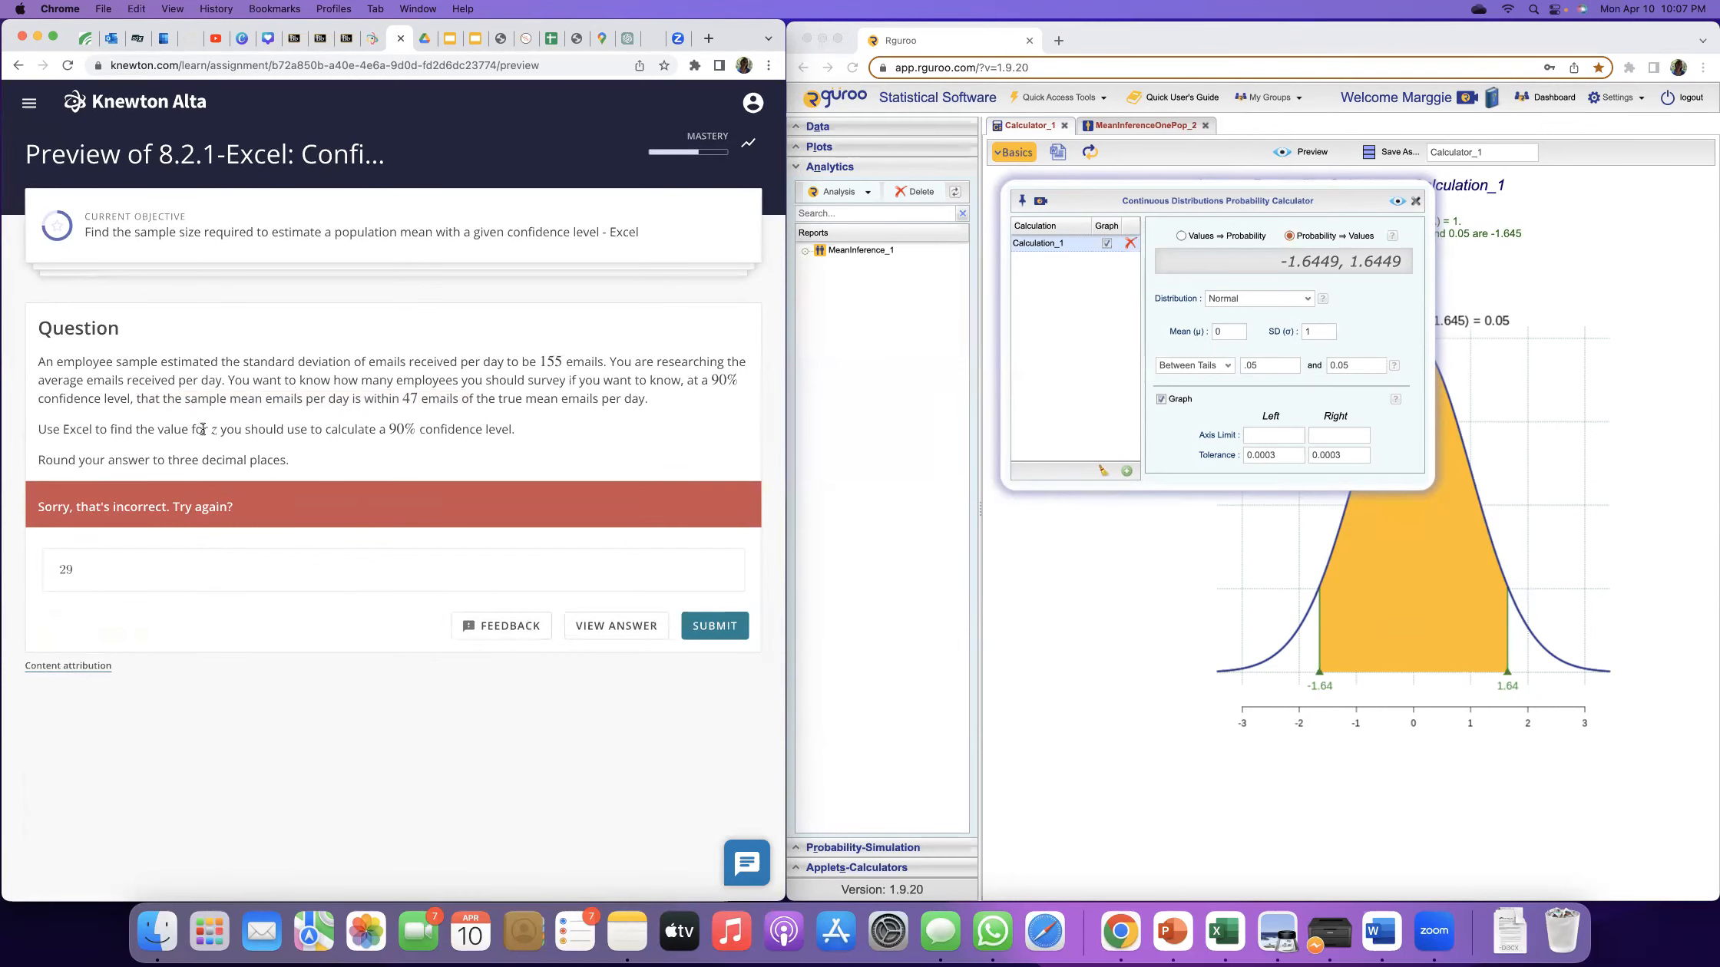
# Replace the answer with 1.645 and submit it as the z-value for the 90% confidence level.
pyautogui.click(99, 574)
pyautogui.press('BackSpace')
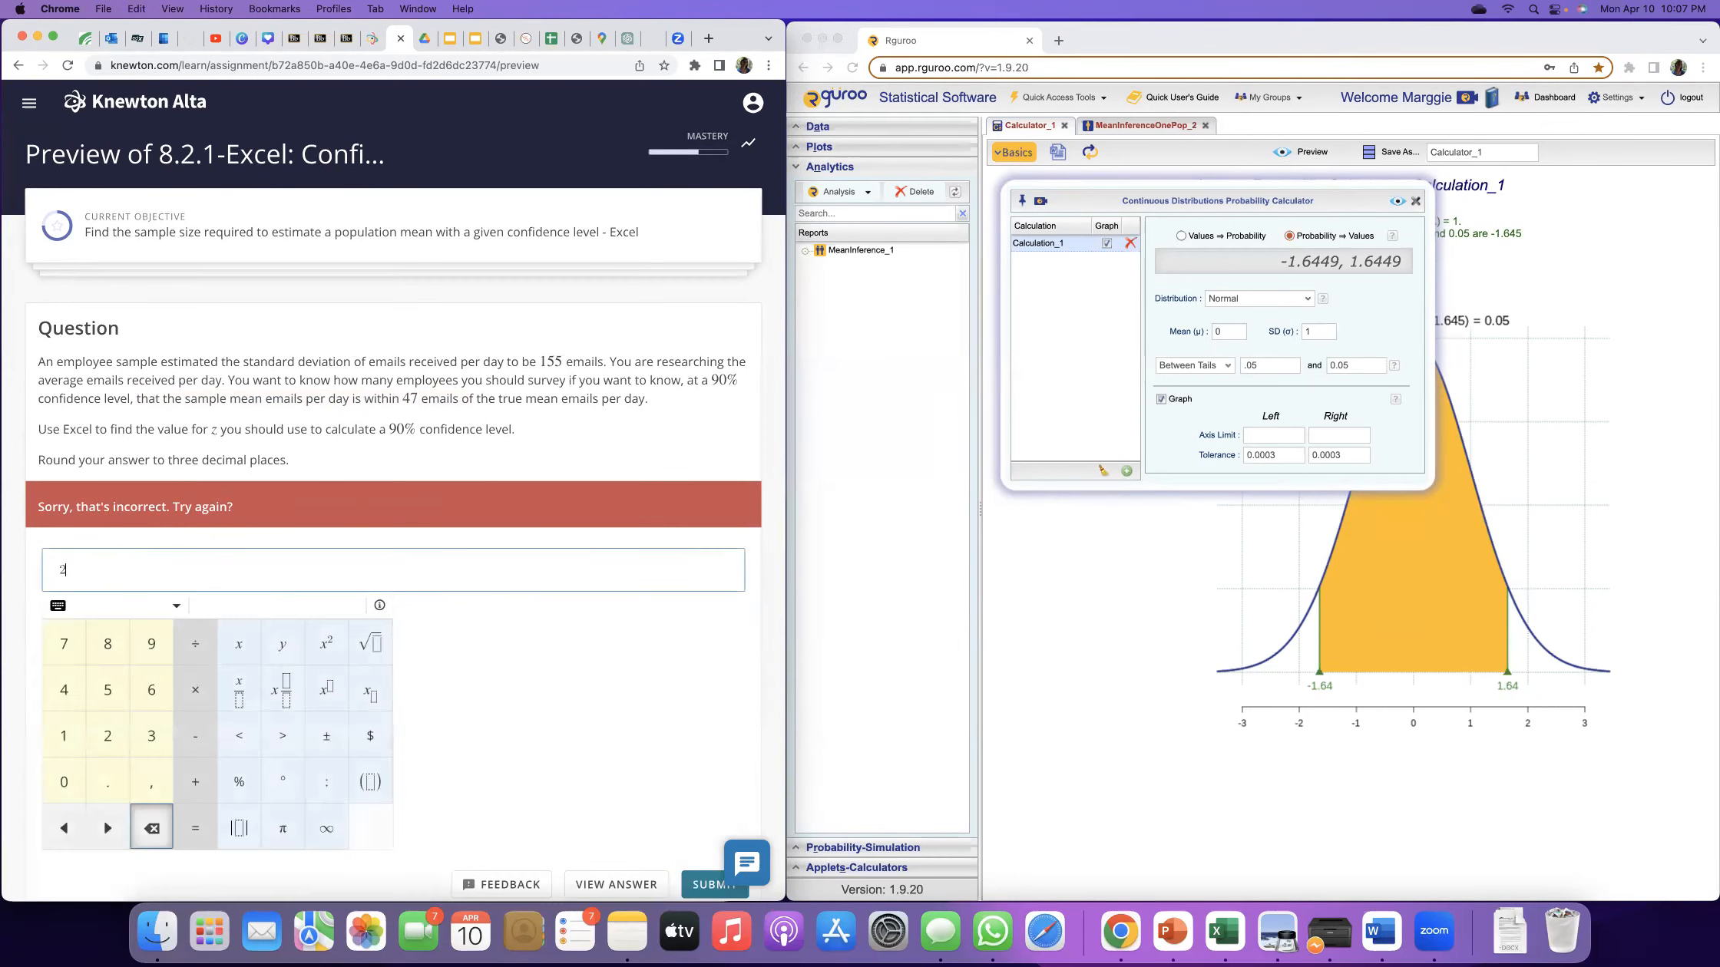
pyautogui.press('BackSpace')
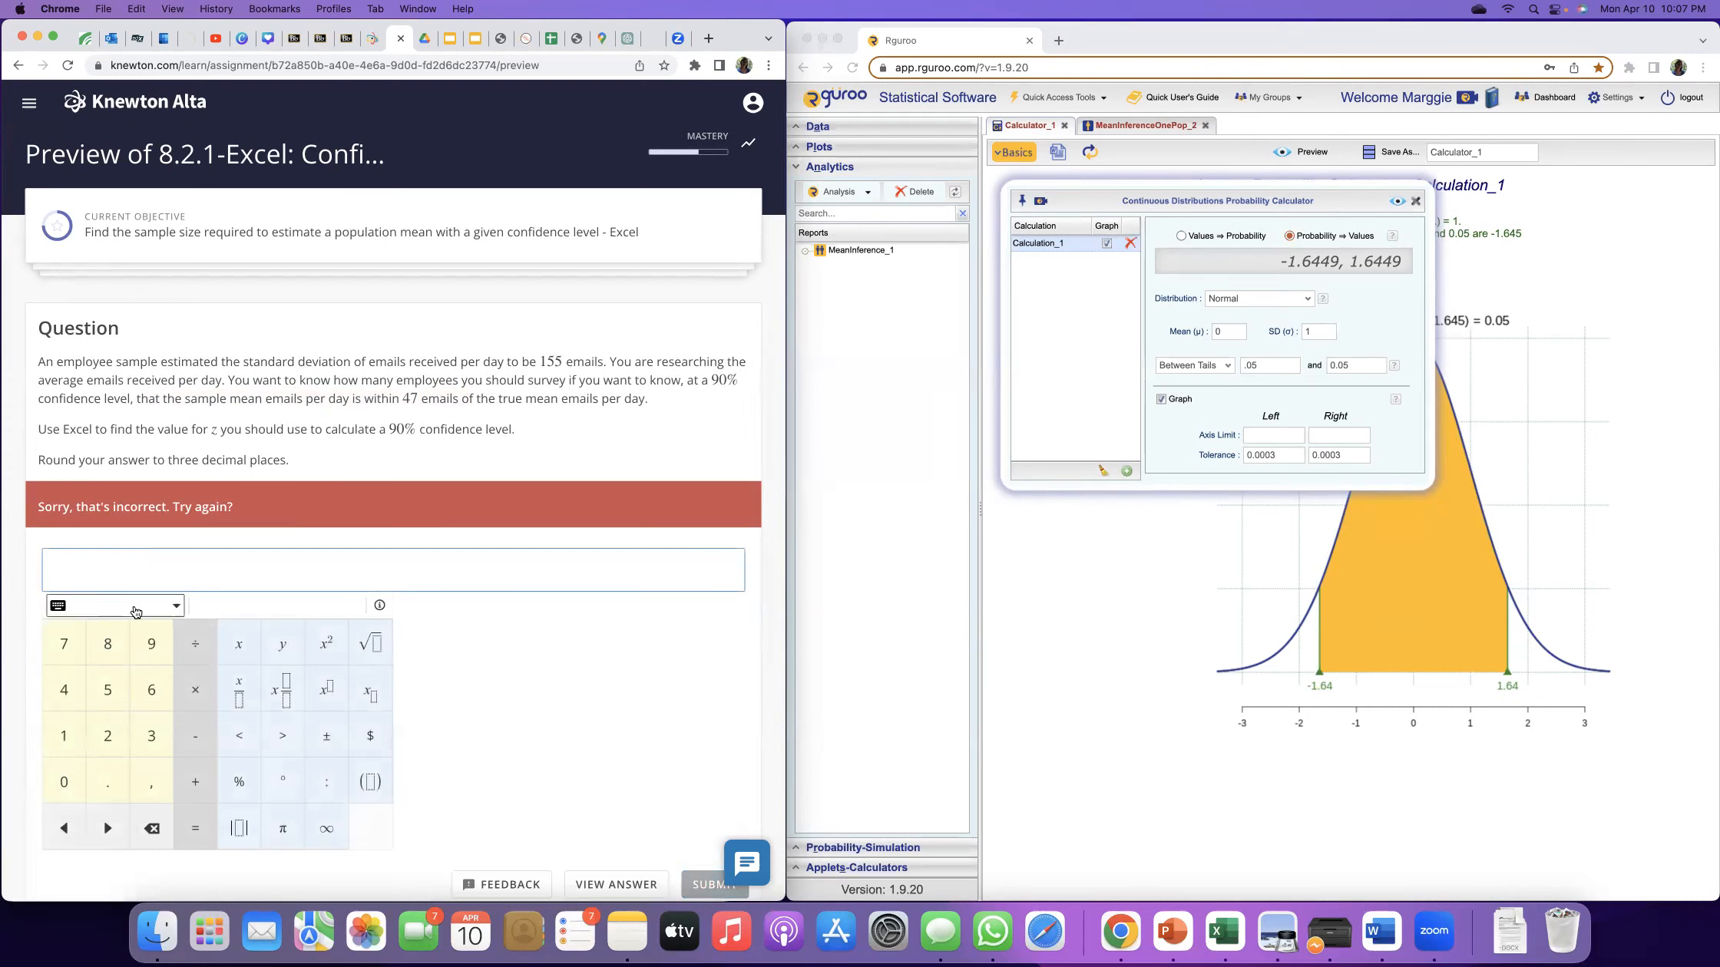
pyautogui.write('1.645')
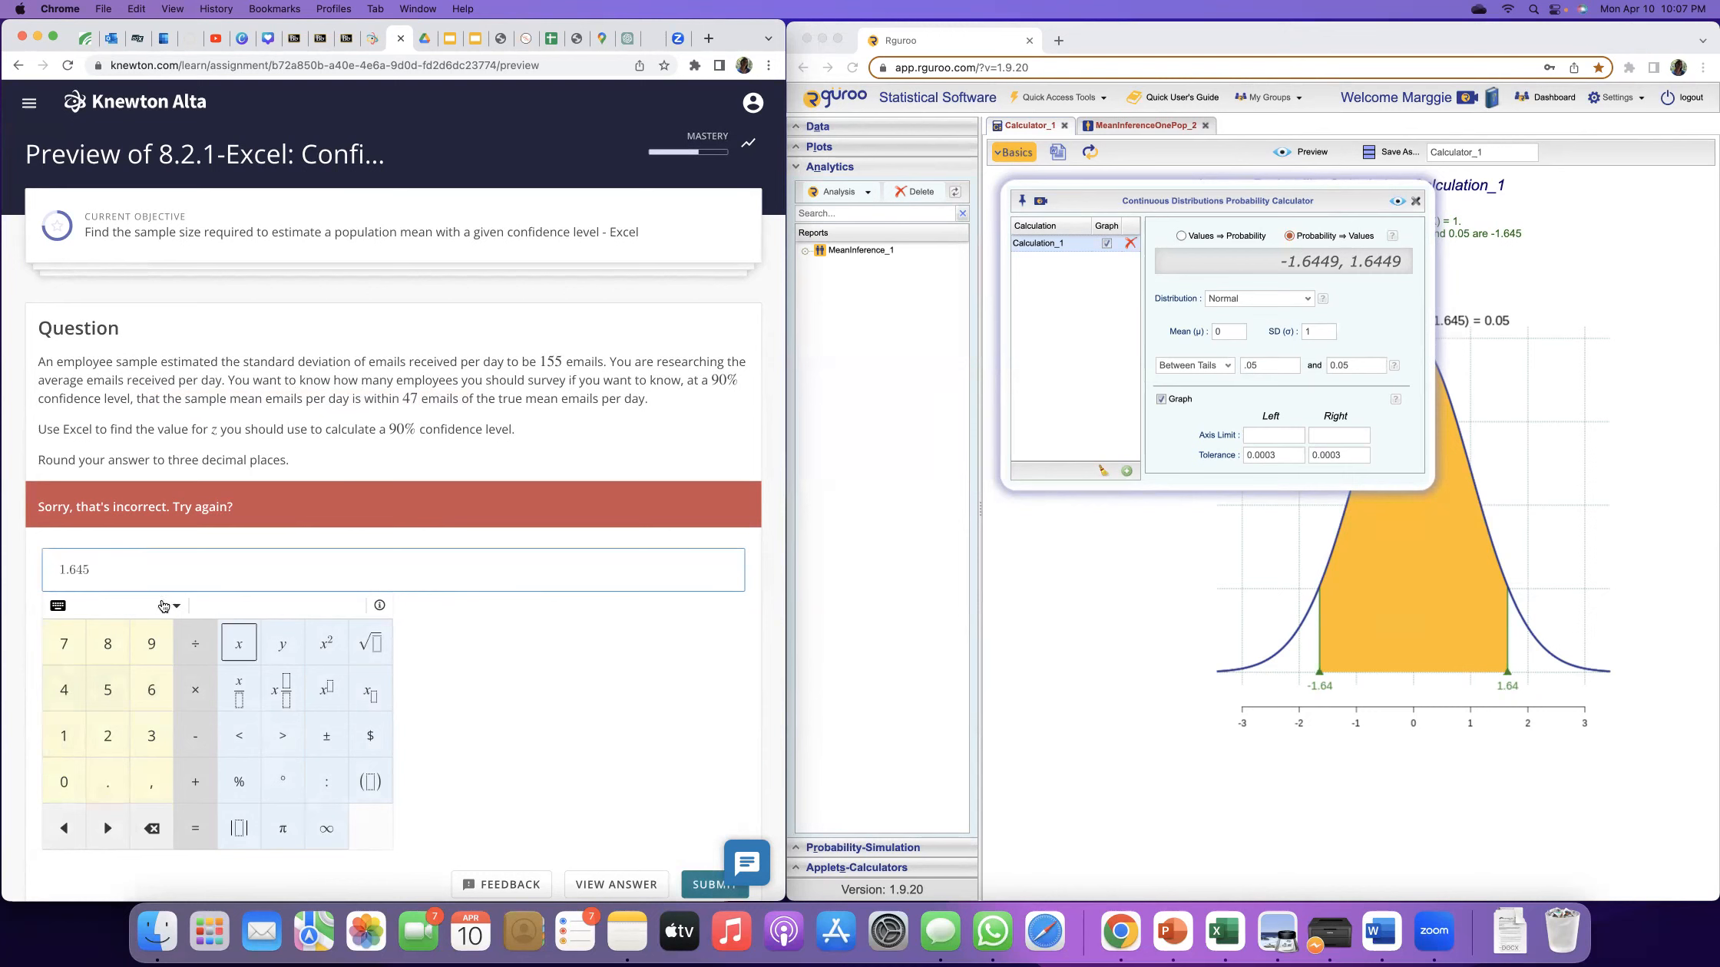
pyautogui.click(626, 676)
pyautogui.click(724, 625)
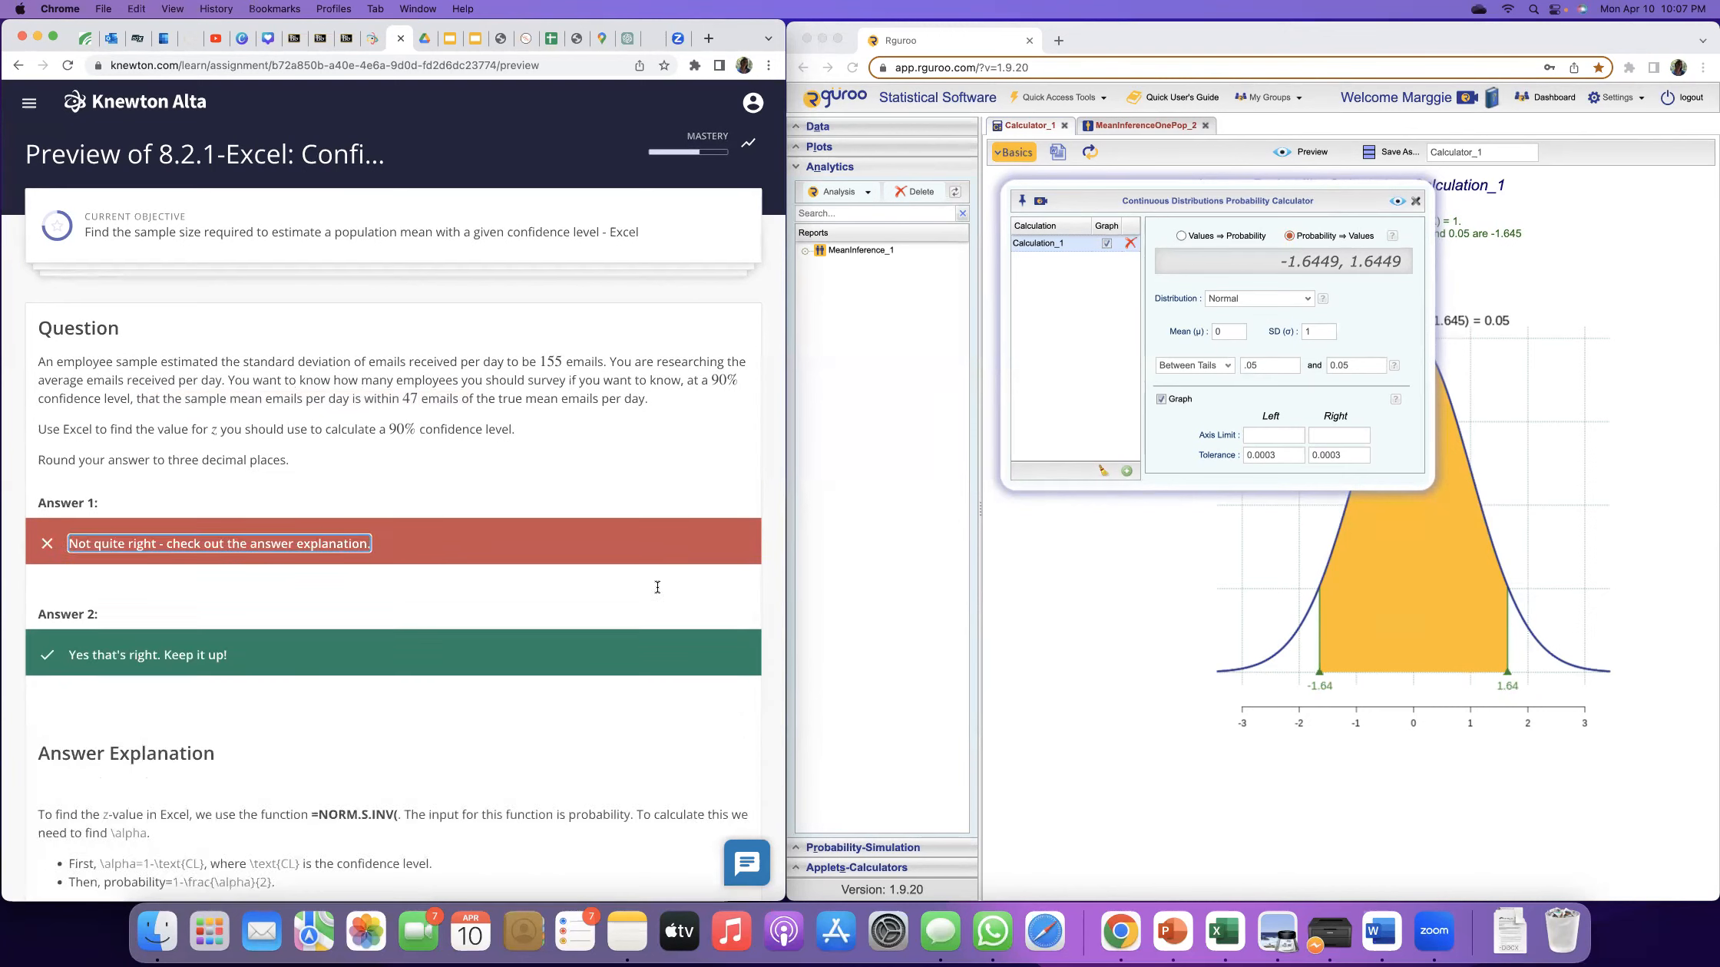
# Review the graded z-value attempts and the answer explanation, and continue to the follow-up sample size question.
pyautogui.scroll(-2, 275, 584)
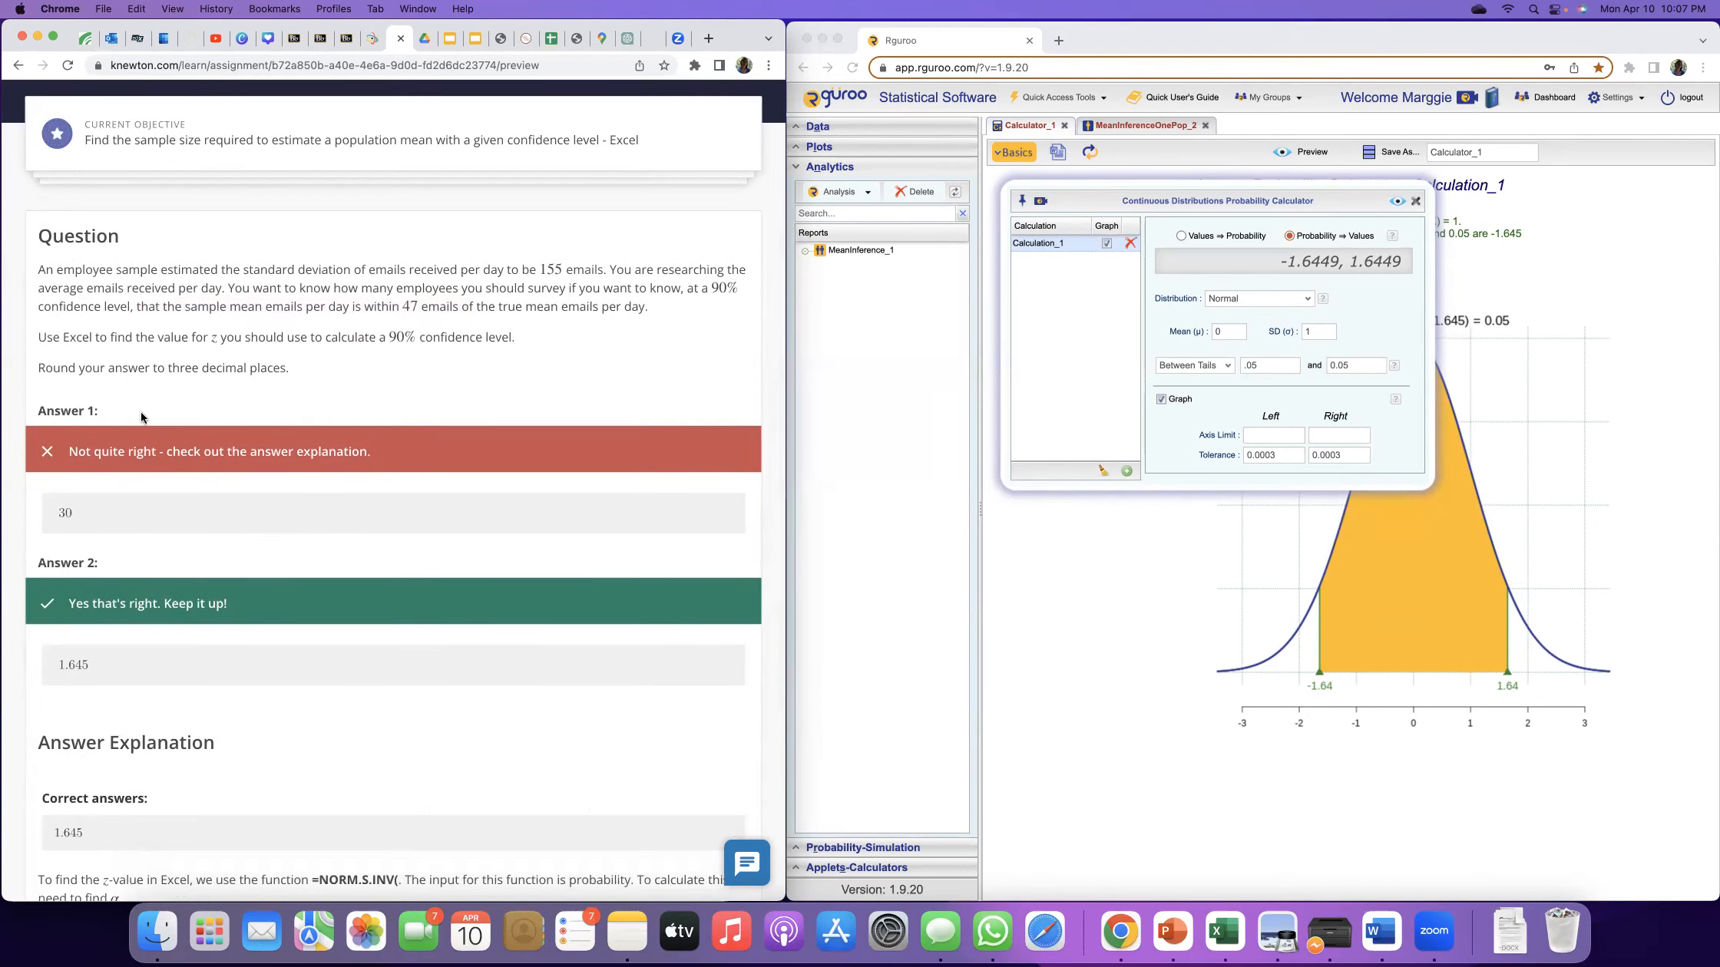
pyautogui.moveTo(210, 337); pyautogui.dragTo(539, 330)
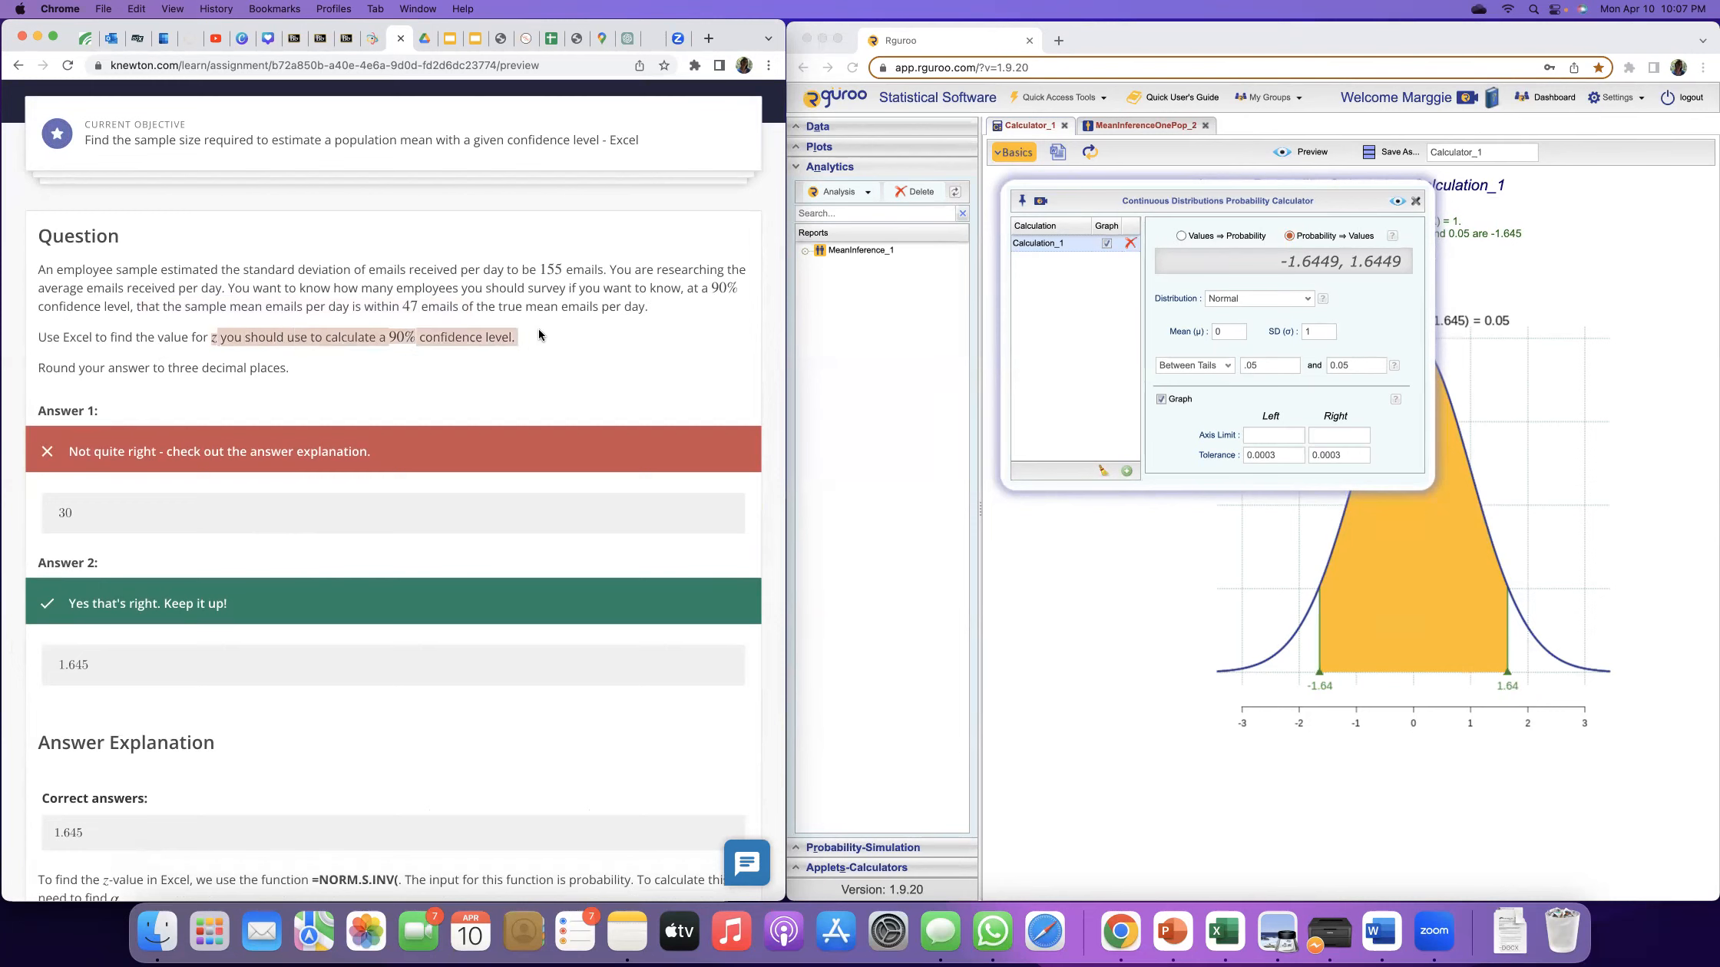
pyautogui.click(539, 330)
pyautogui.scroll(-5, 577, 722)
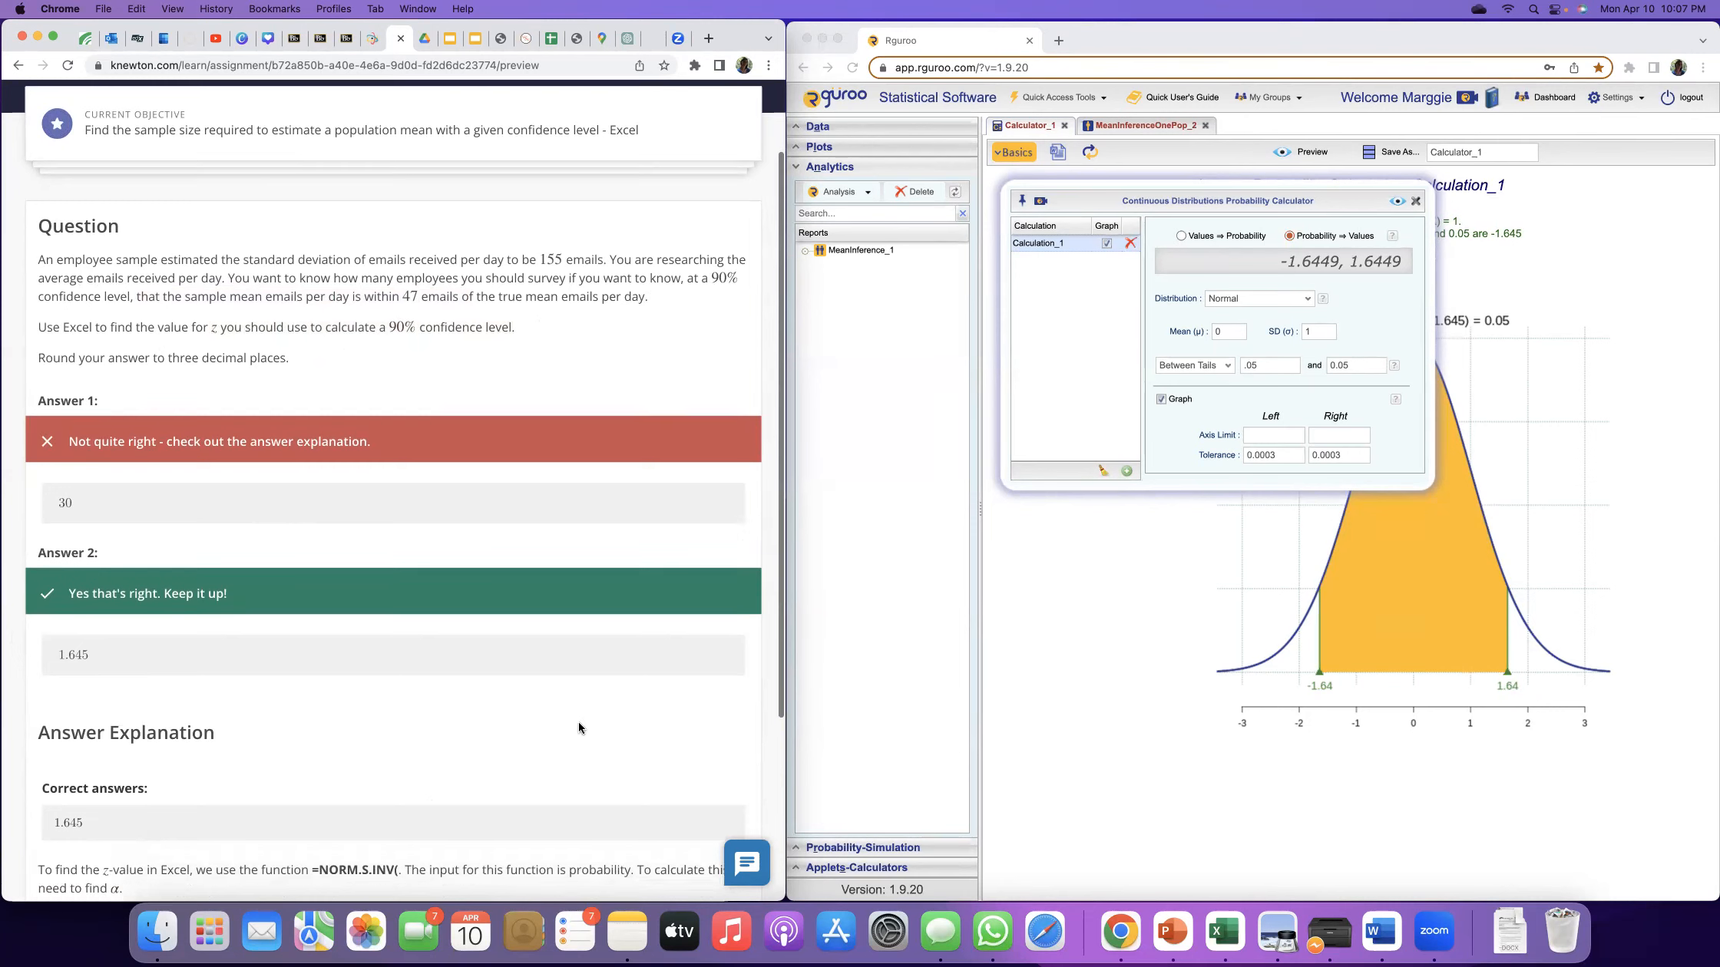
pyautogui.click(701, 791)
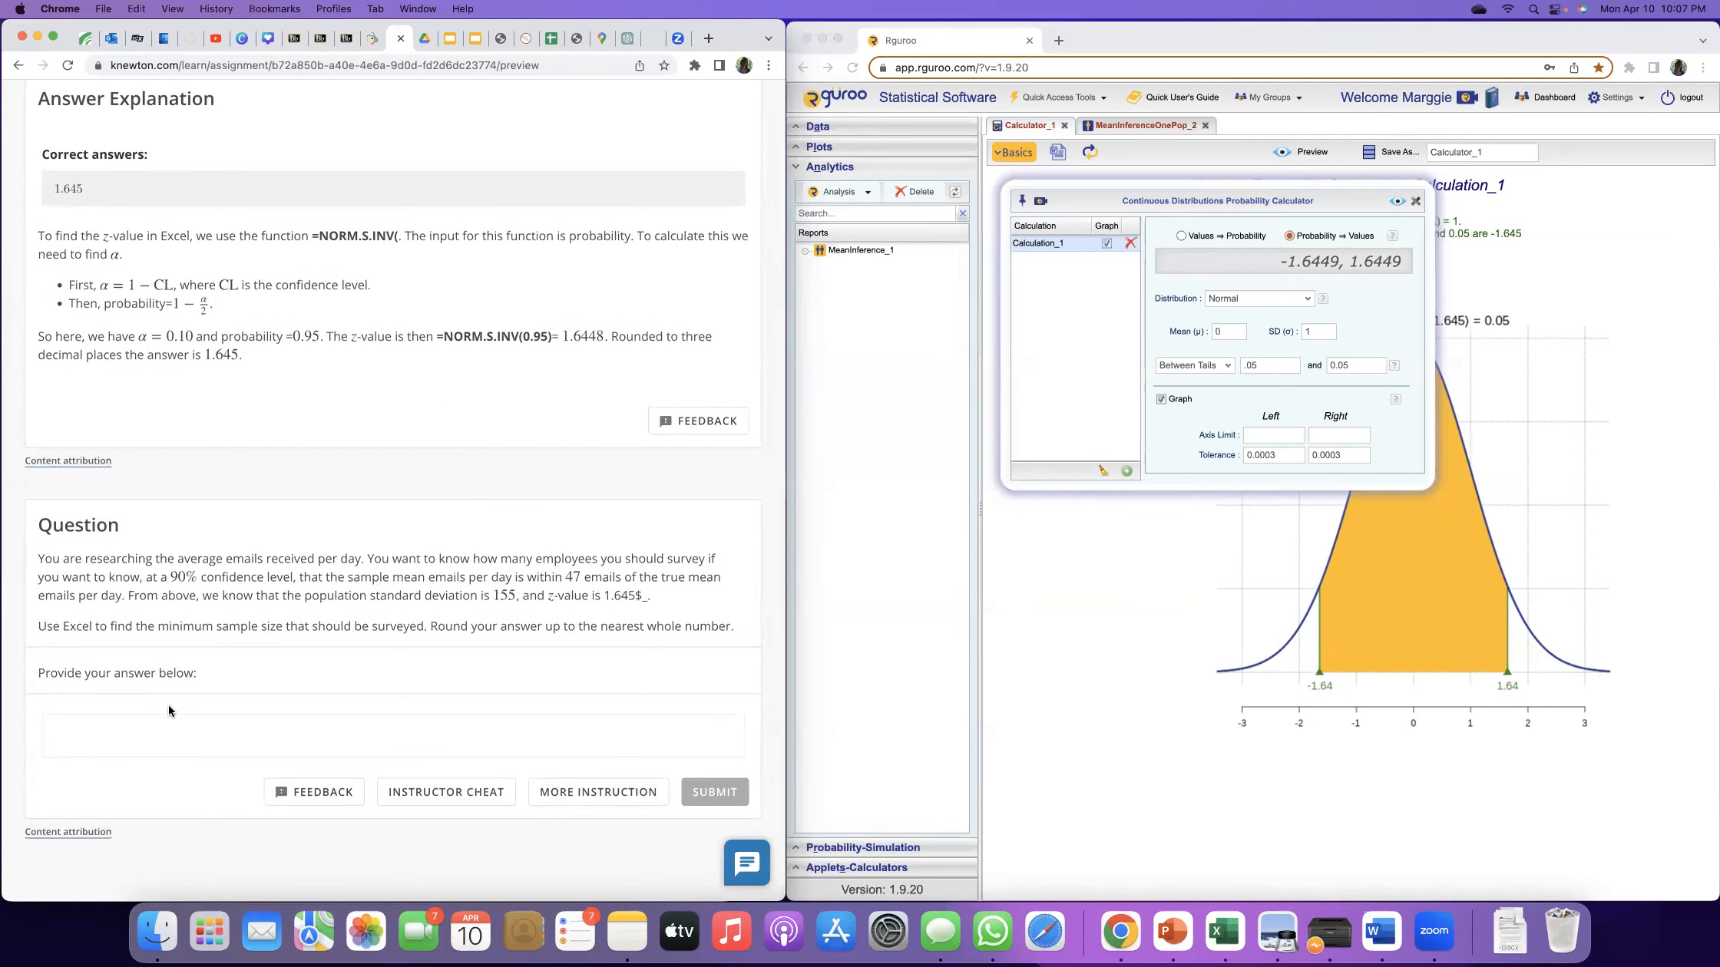
# Submit 30 as the minimum number of employees to survey and continue to the next question.
pyautogui.click(210, 738)
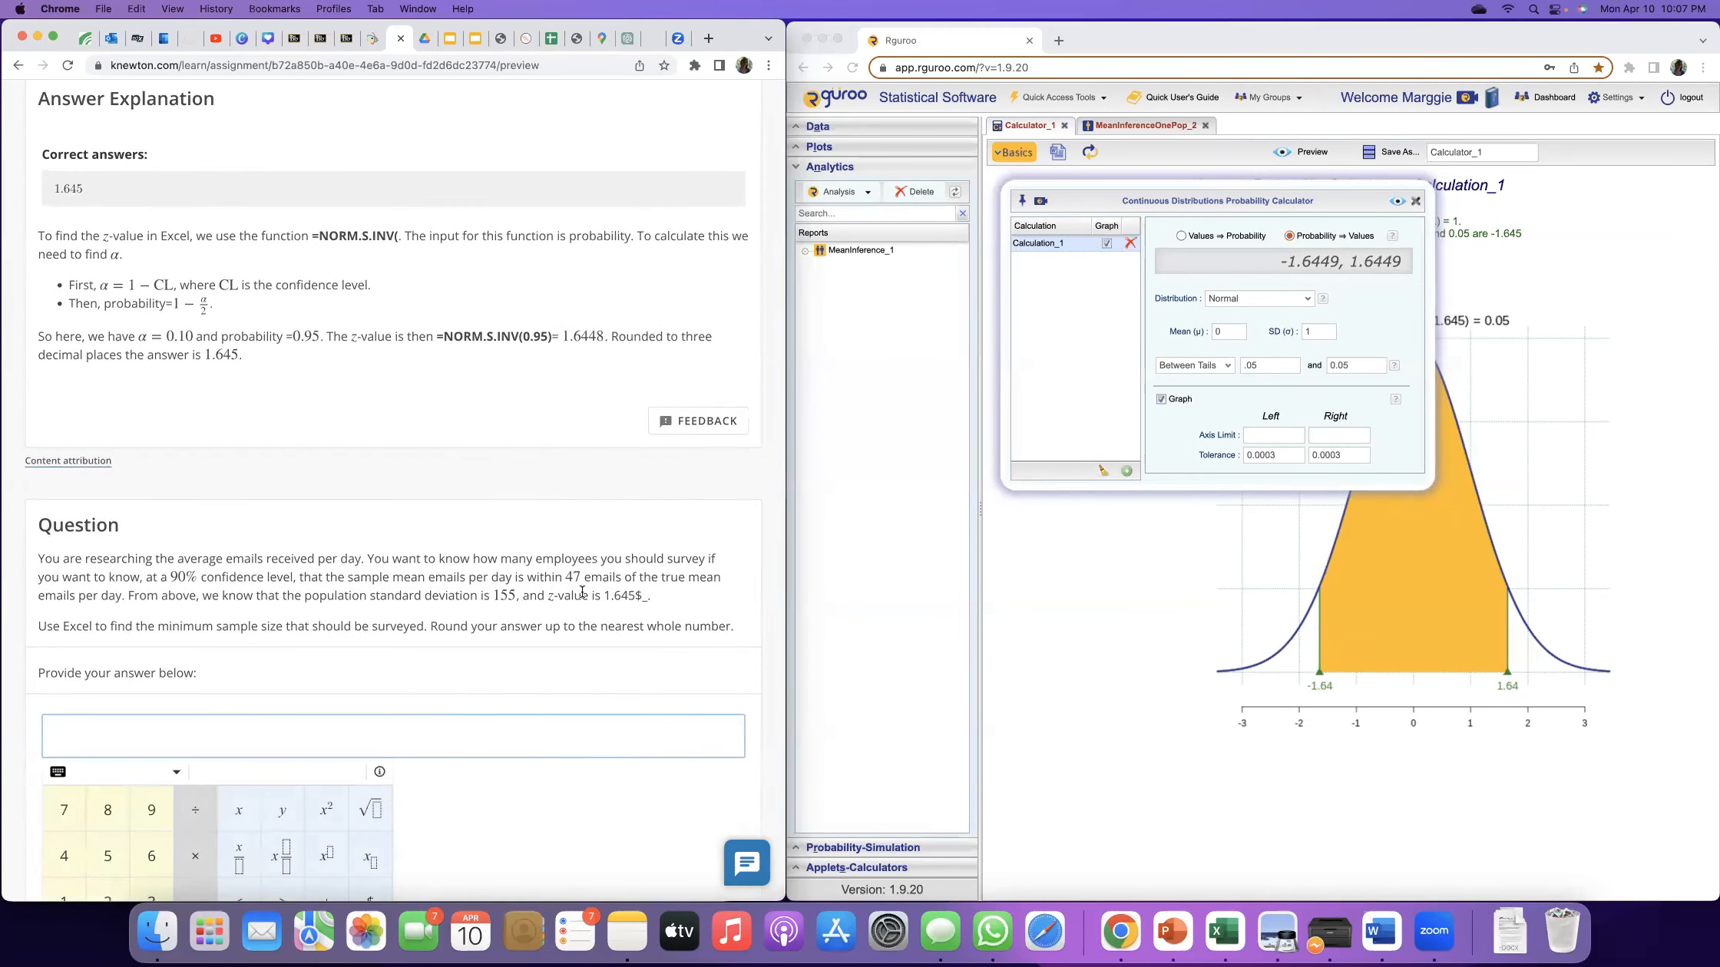
pyautogui.write('30')
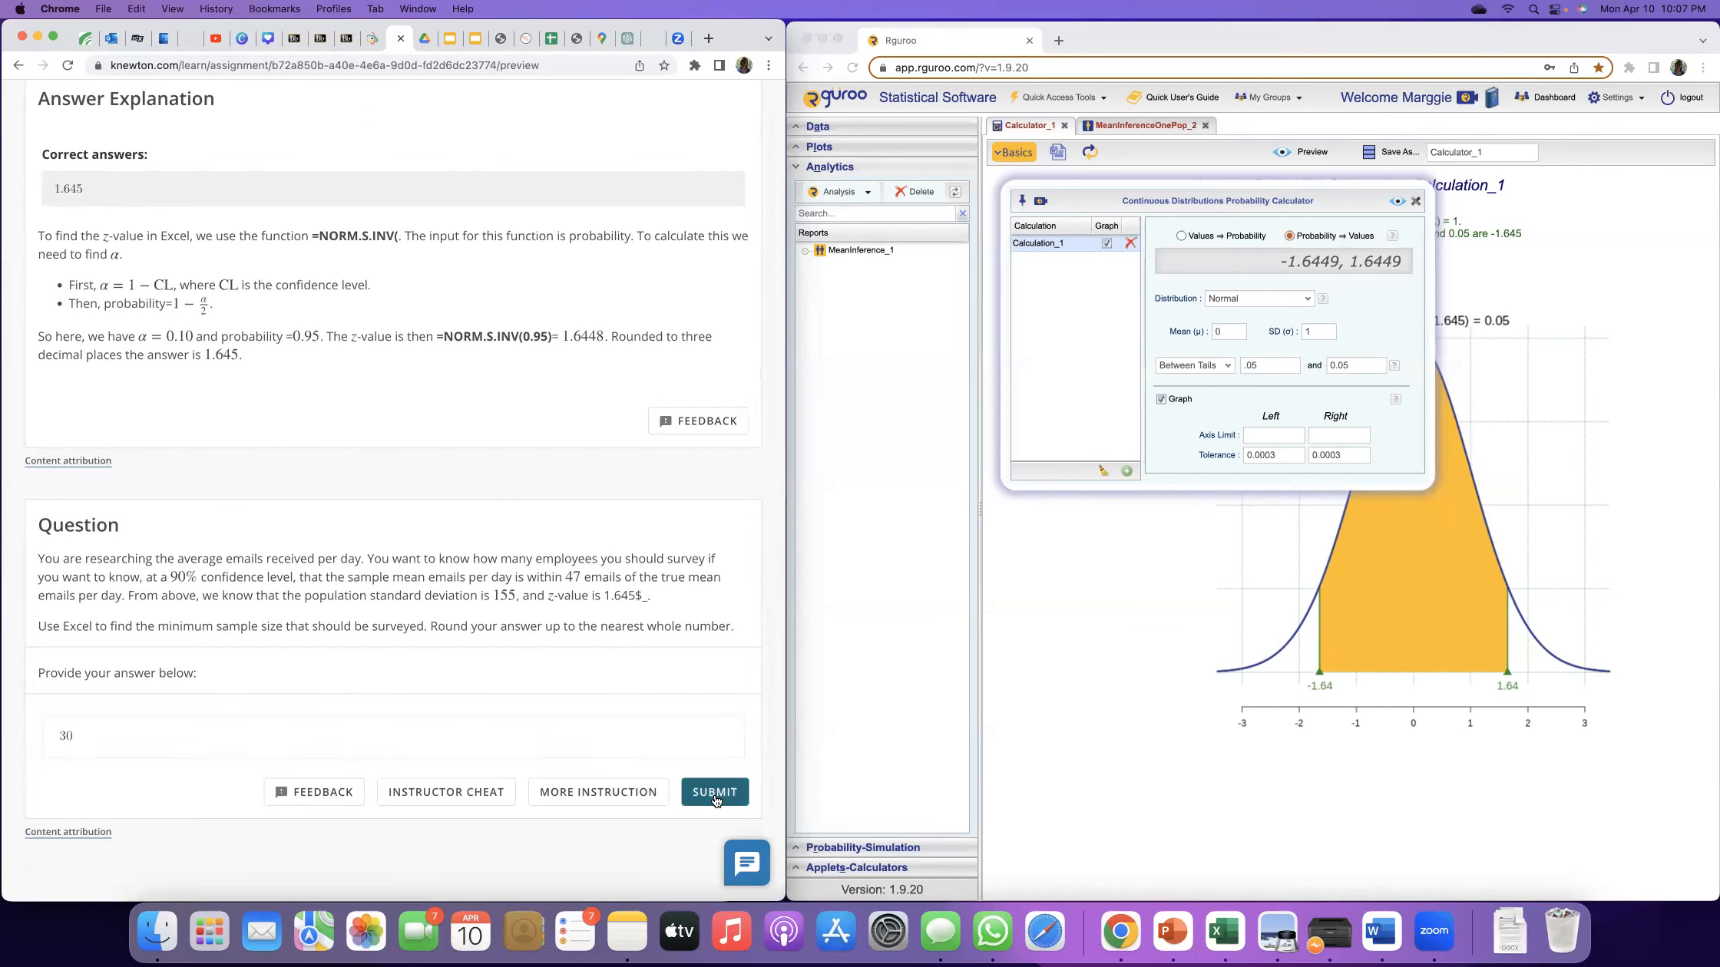
pyautogui.click(713, 790)
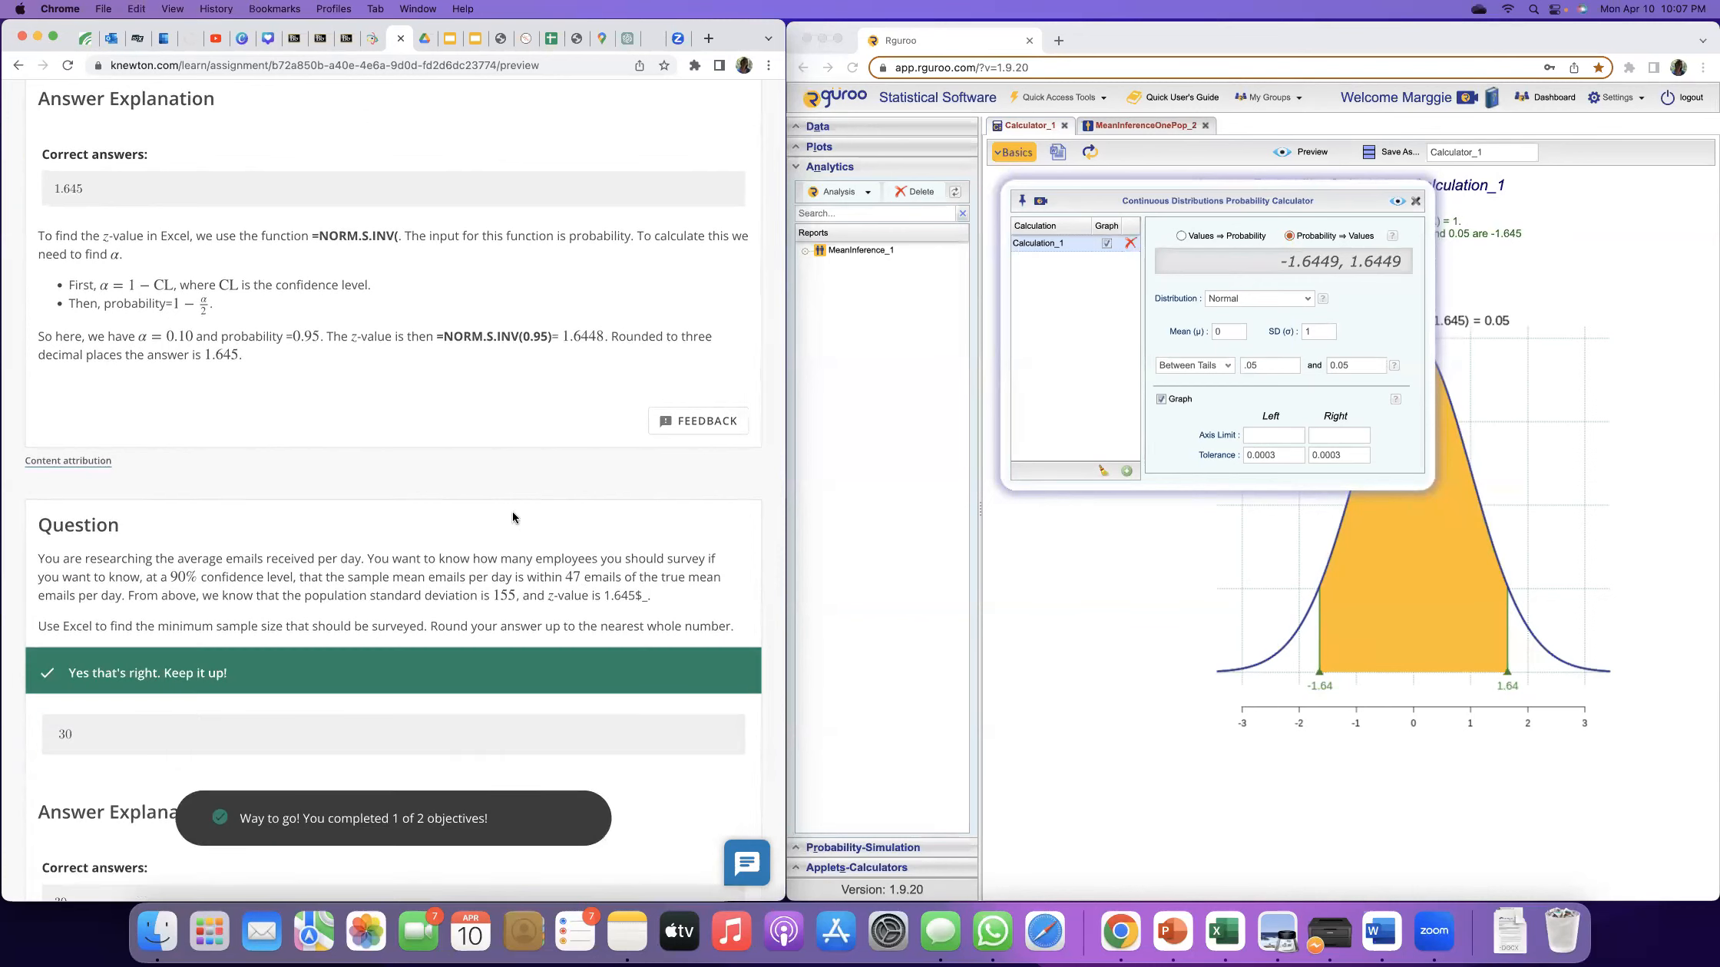
pyautogui.scroll(-3, 520, 515)
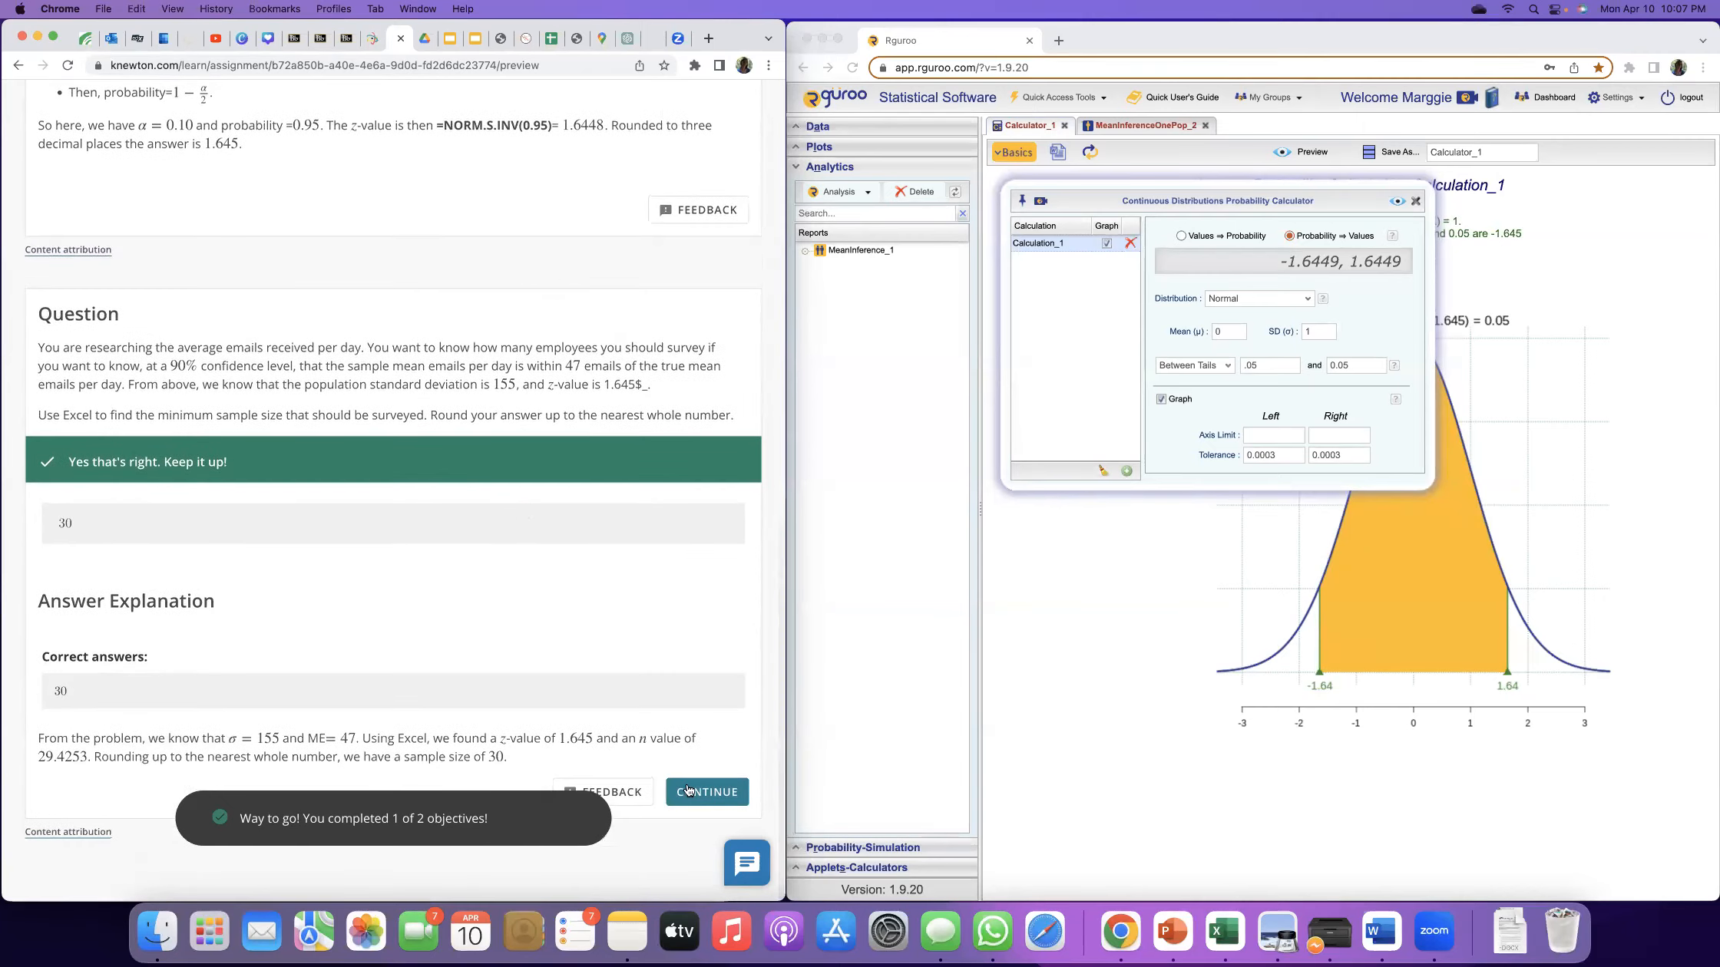
pyautogui.click(712, 804)
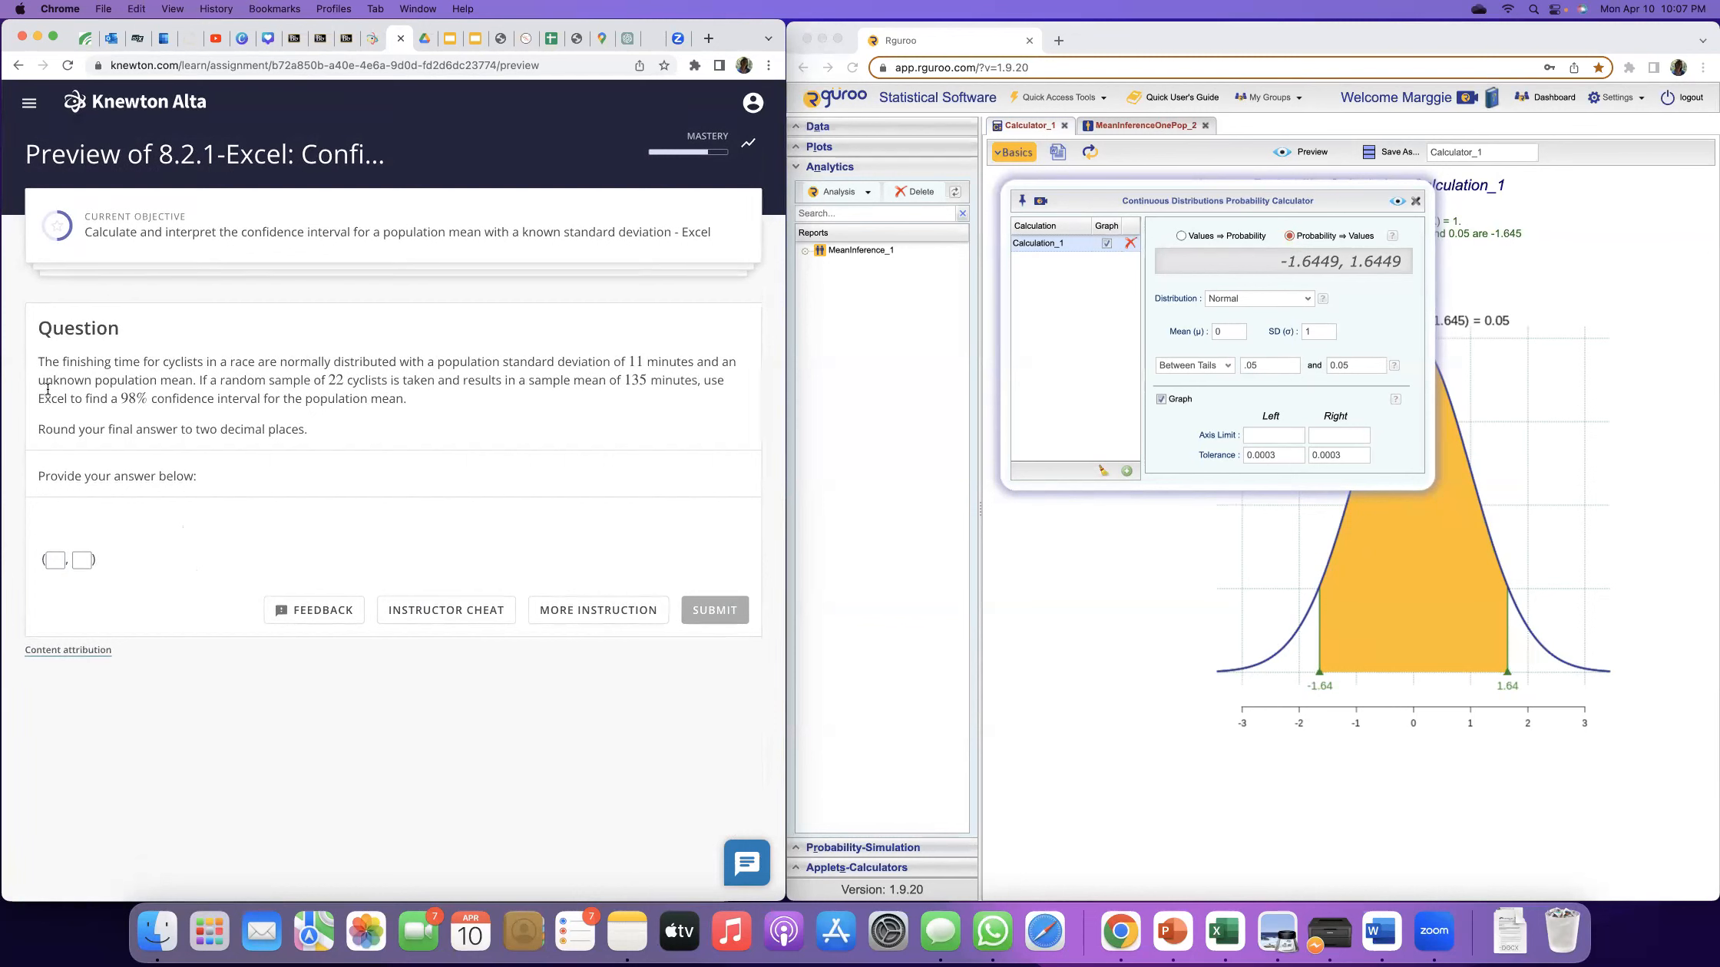
# Examine the unknown mean and 98% confidence level in the cyclist question, and bring up Rguroo's one population mean inference report.
pyautogui.moveTo(193, 382); pyautogui.dragTo(49, 383)
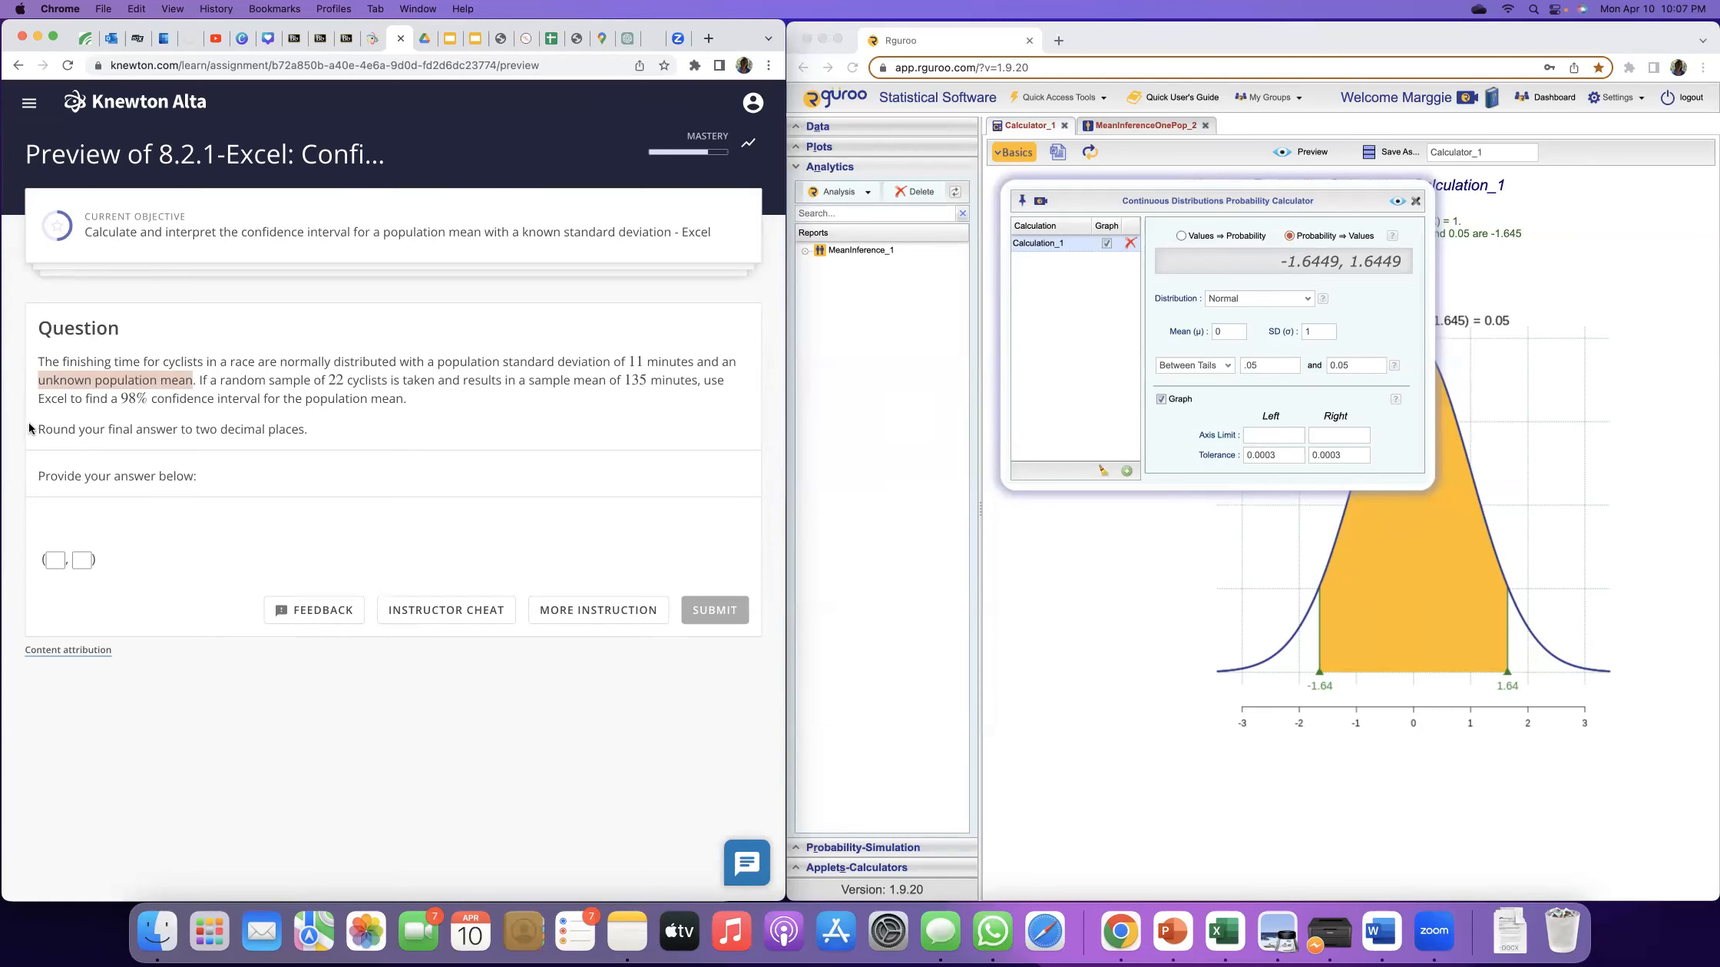
pyautogui.moveTo(120, 396); pyautogui.dragTo(258, 399)
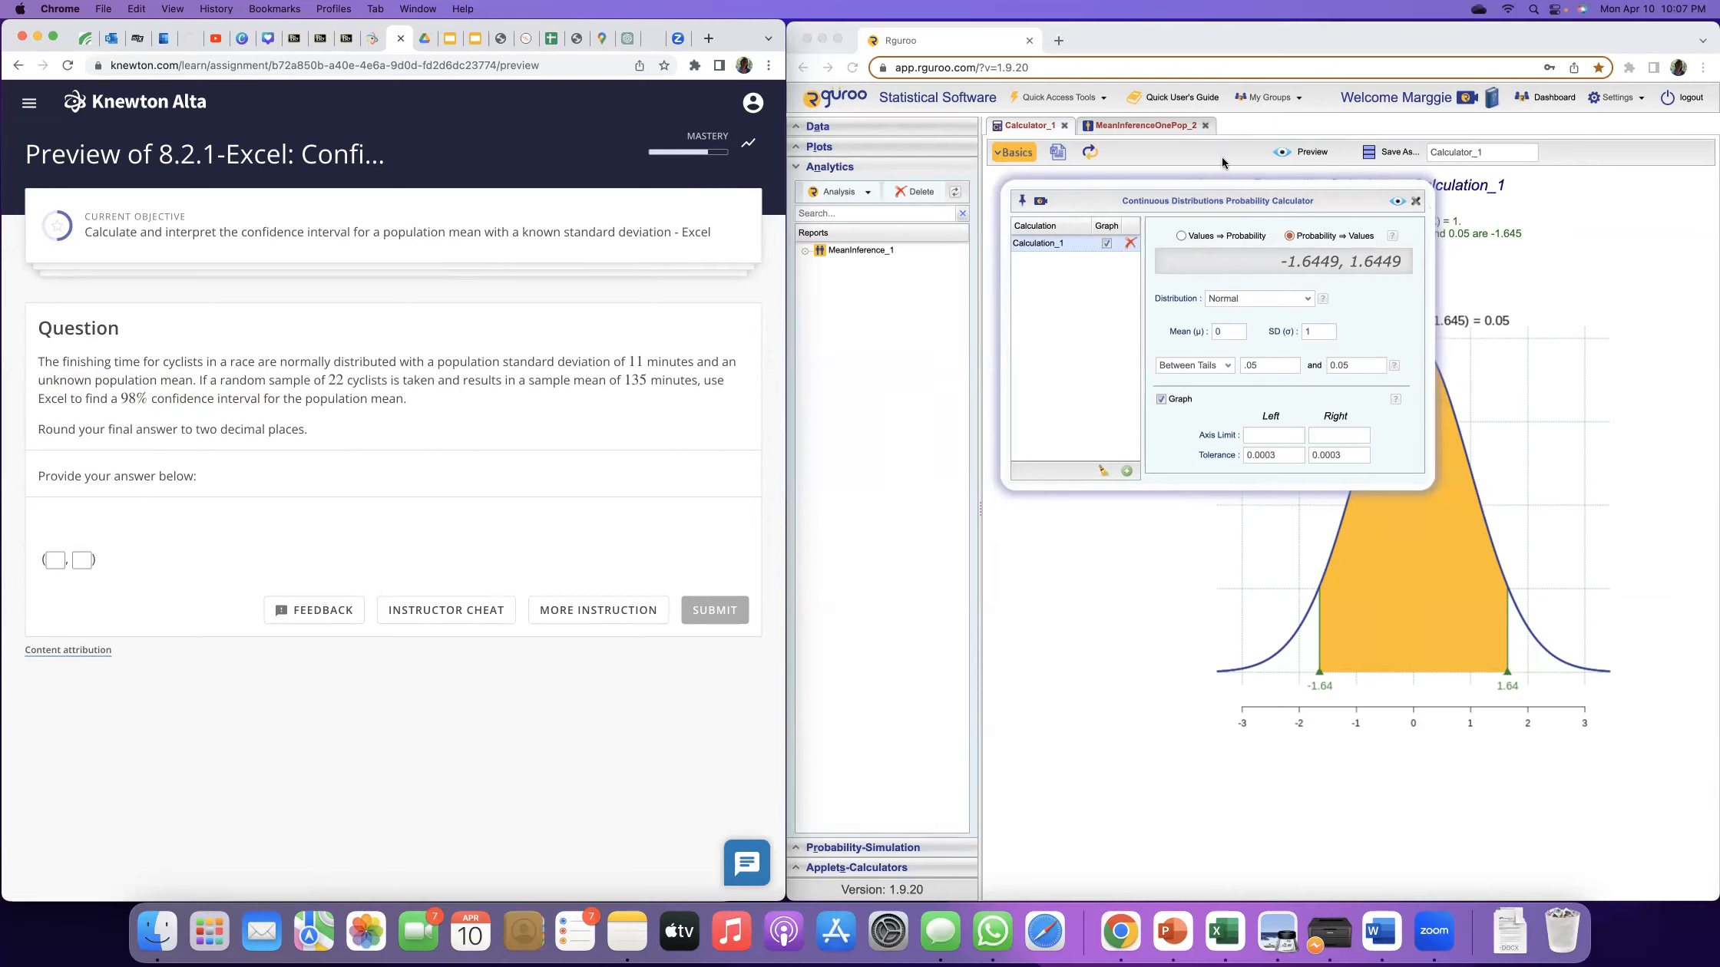
pyautogui.click(1130, 126)
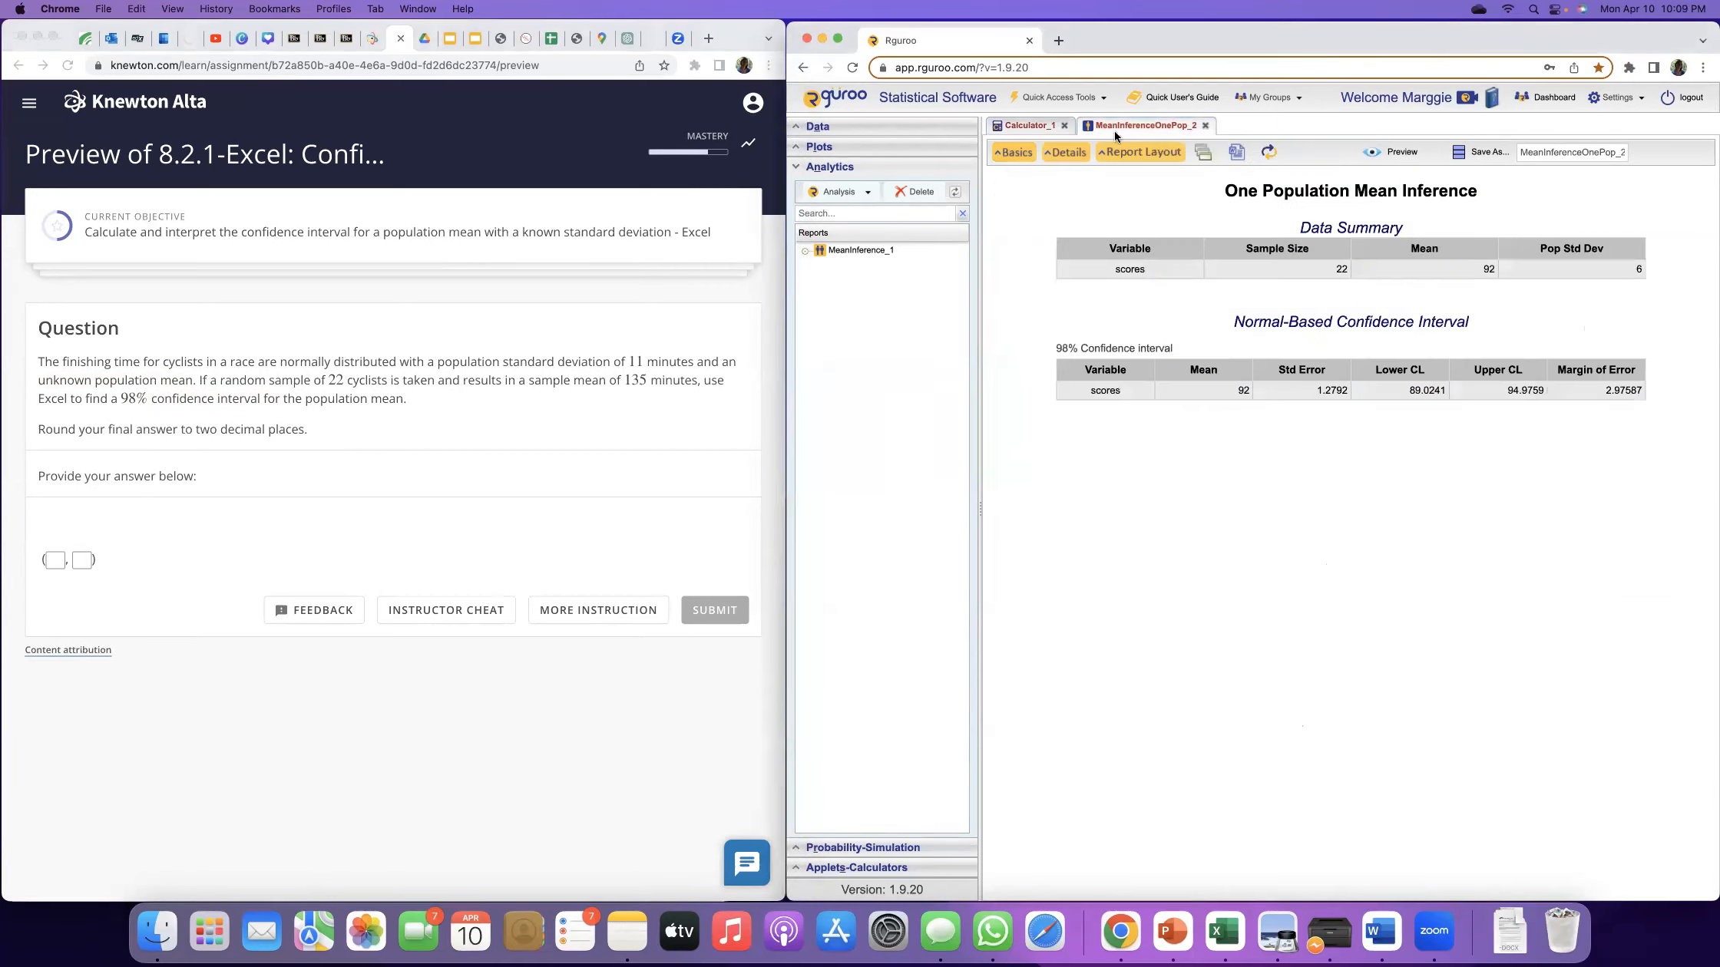
pyautogui.click(1014, 152)
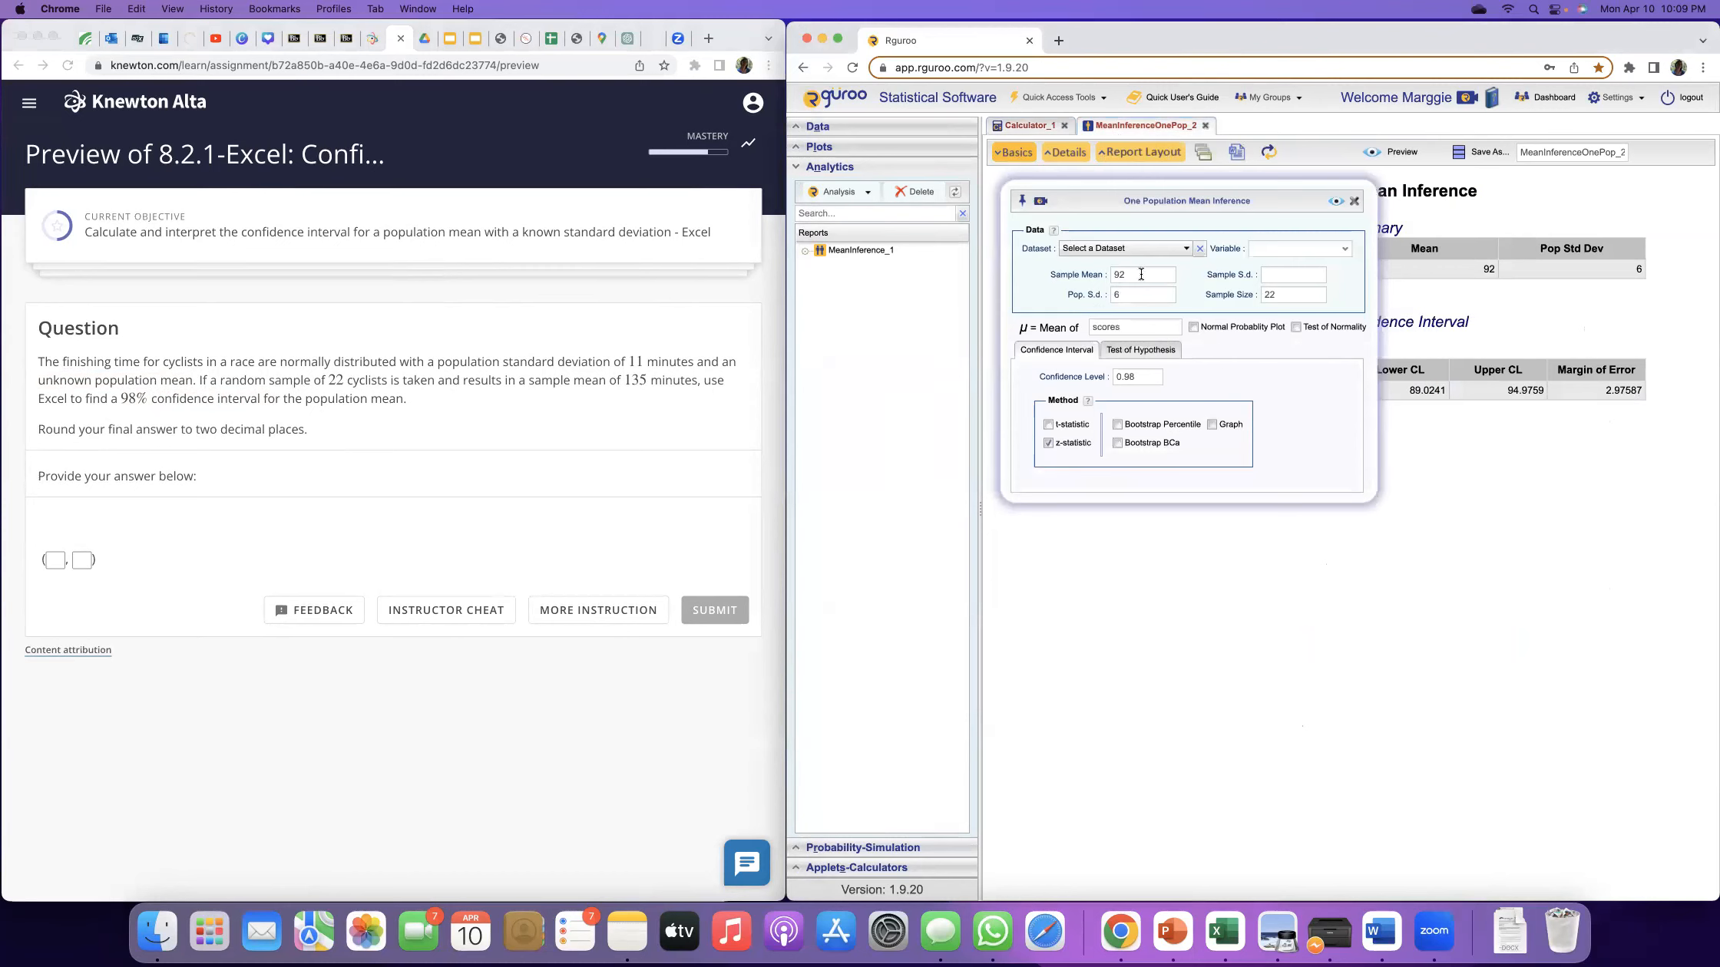
pyautogui.click(1141, 274)
pyautogui.click(1354, 201)
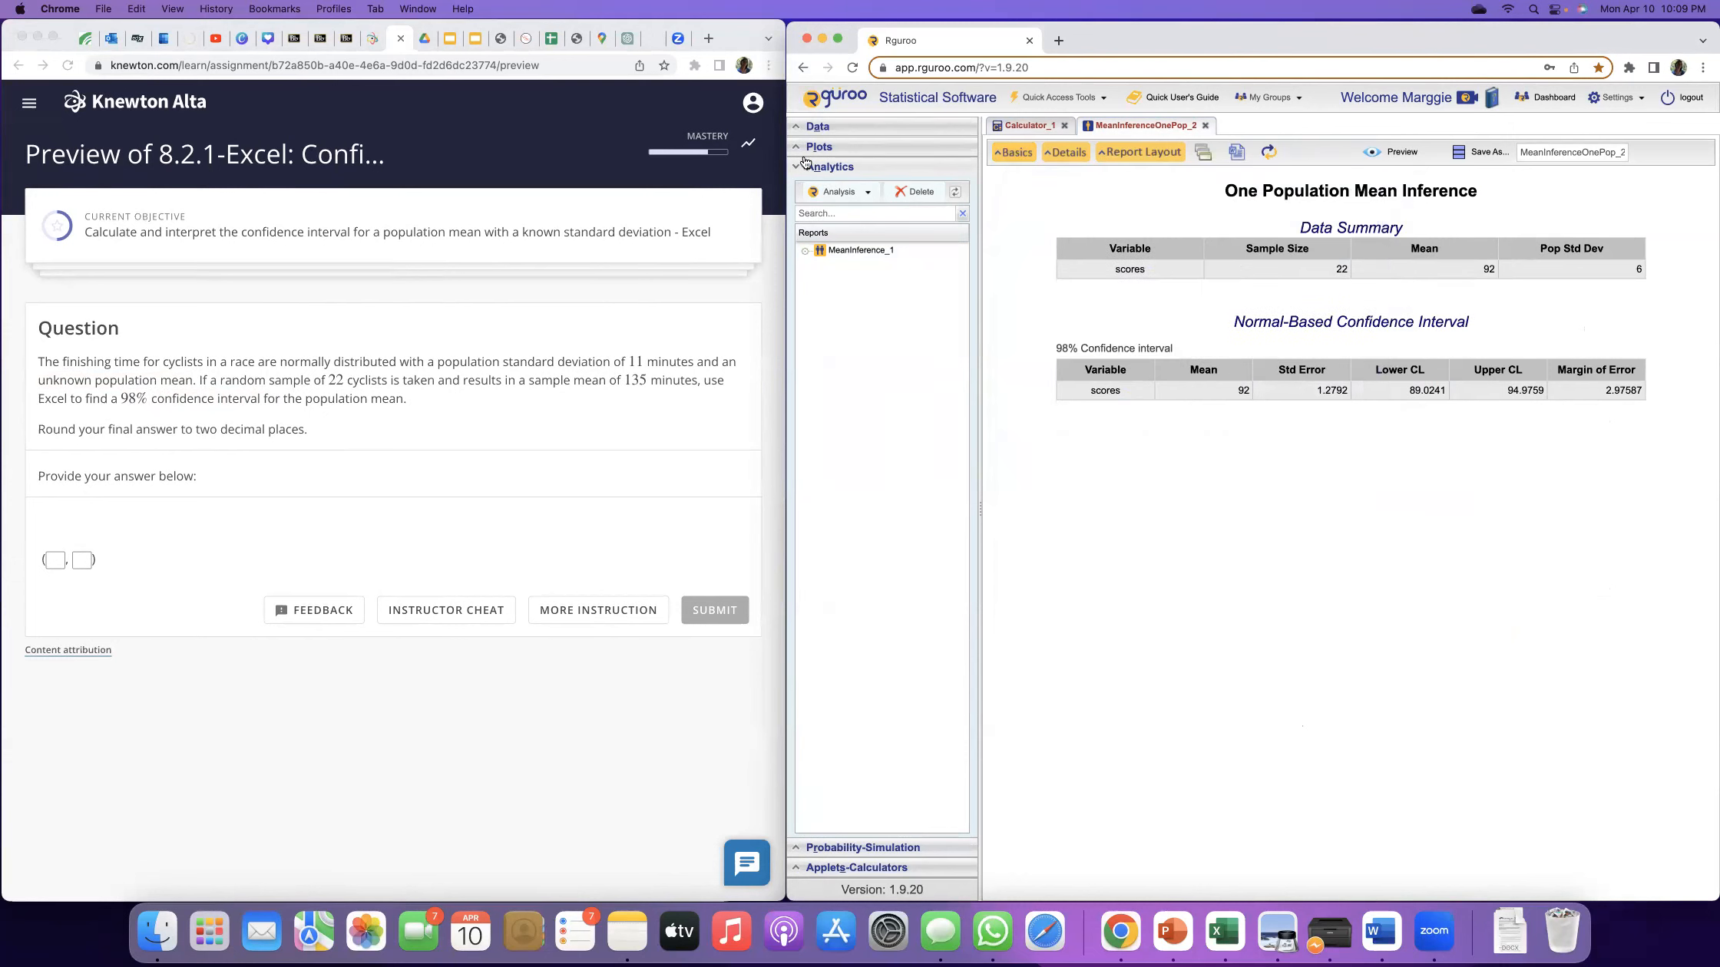
# Create a new one population mean inference in Rguroo and enter the cyclists' sample mean of 135.
pyautogui.click(863, 191)
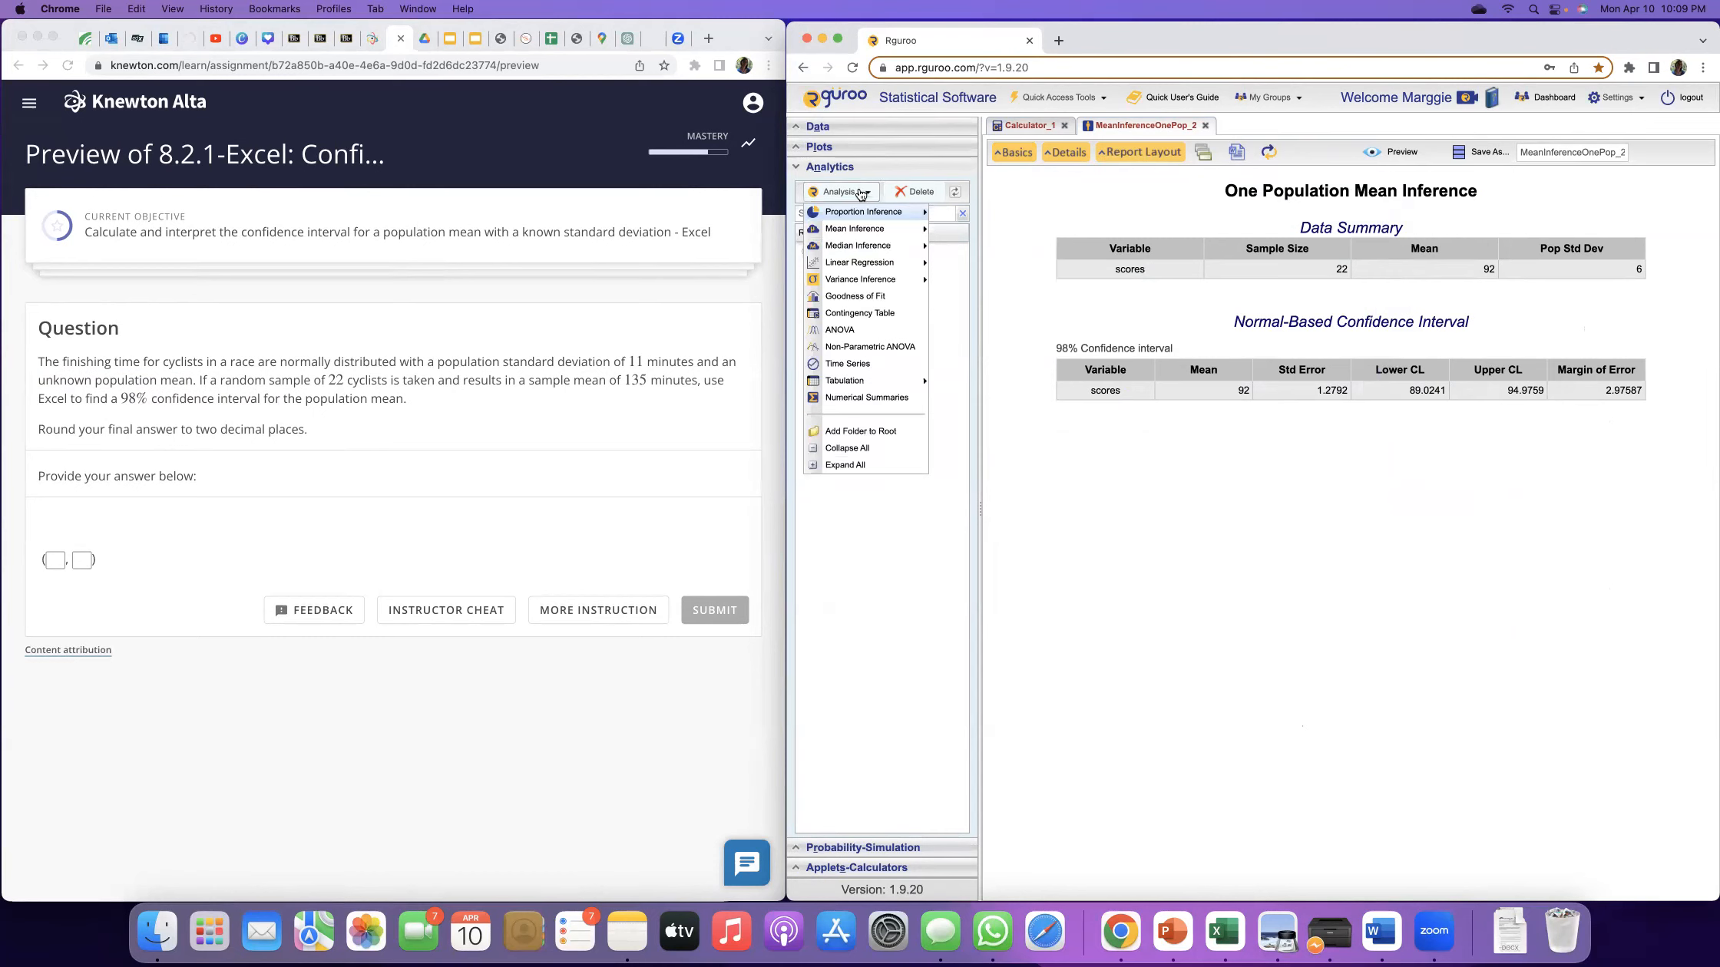
pyautogui.moveTo(861, 230)
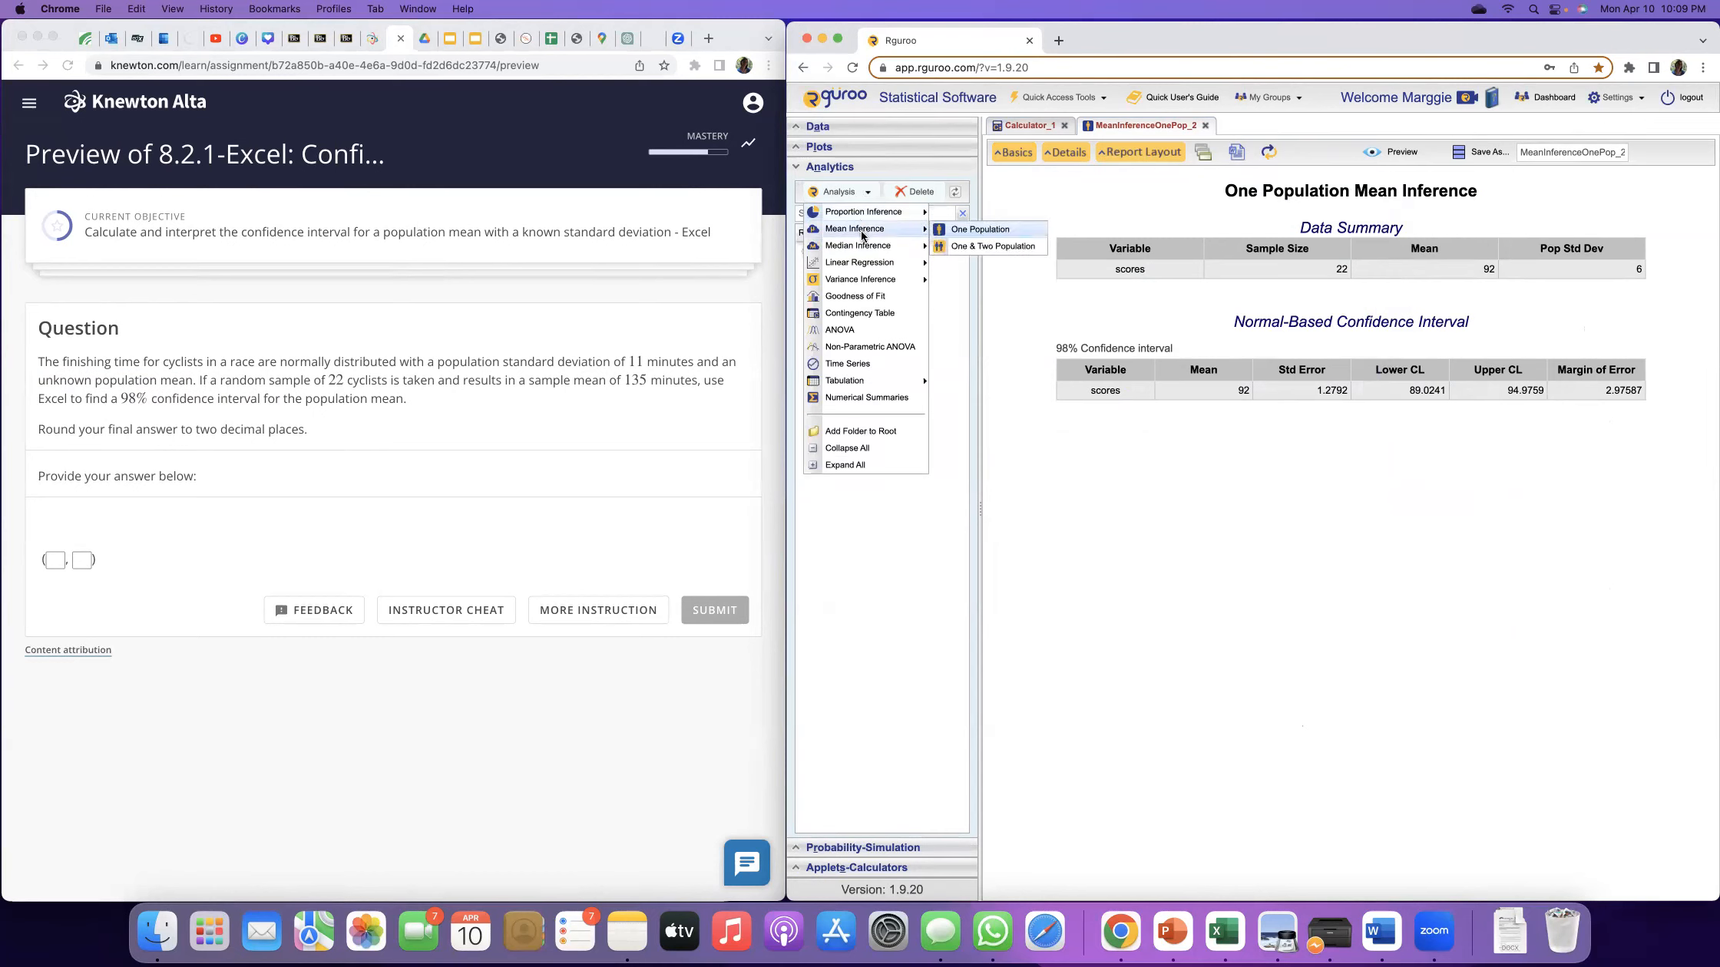
pyautogui.click(981, 229)
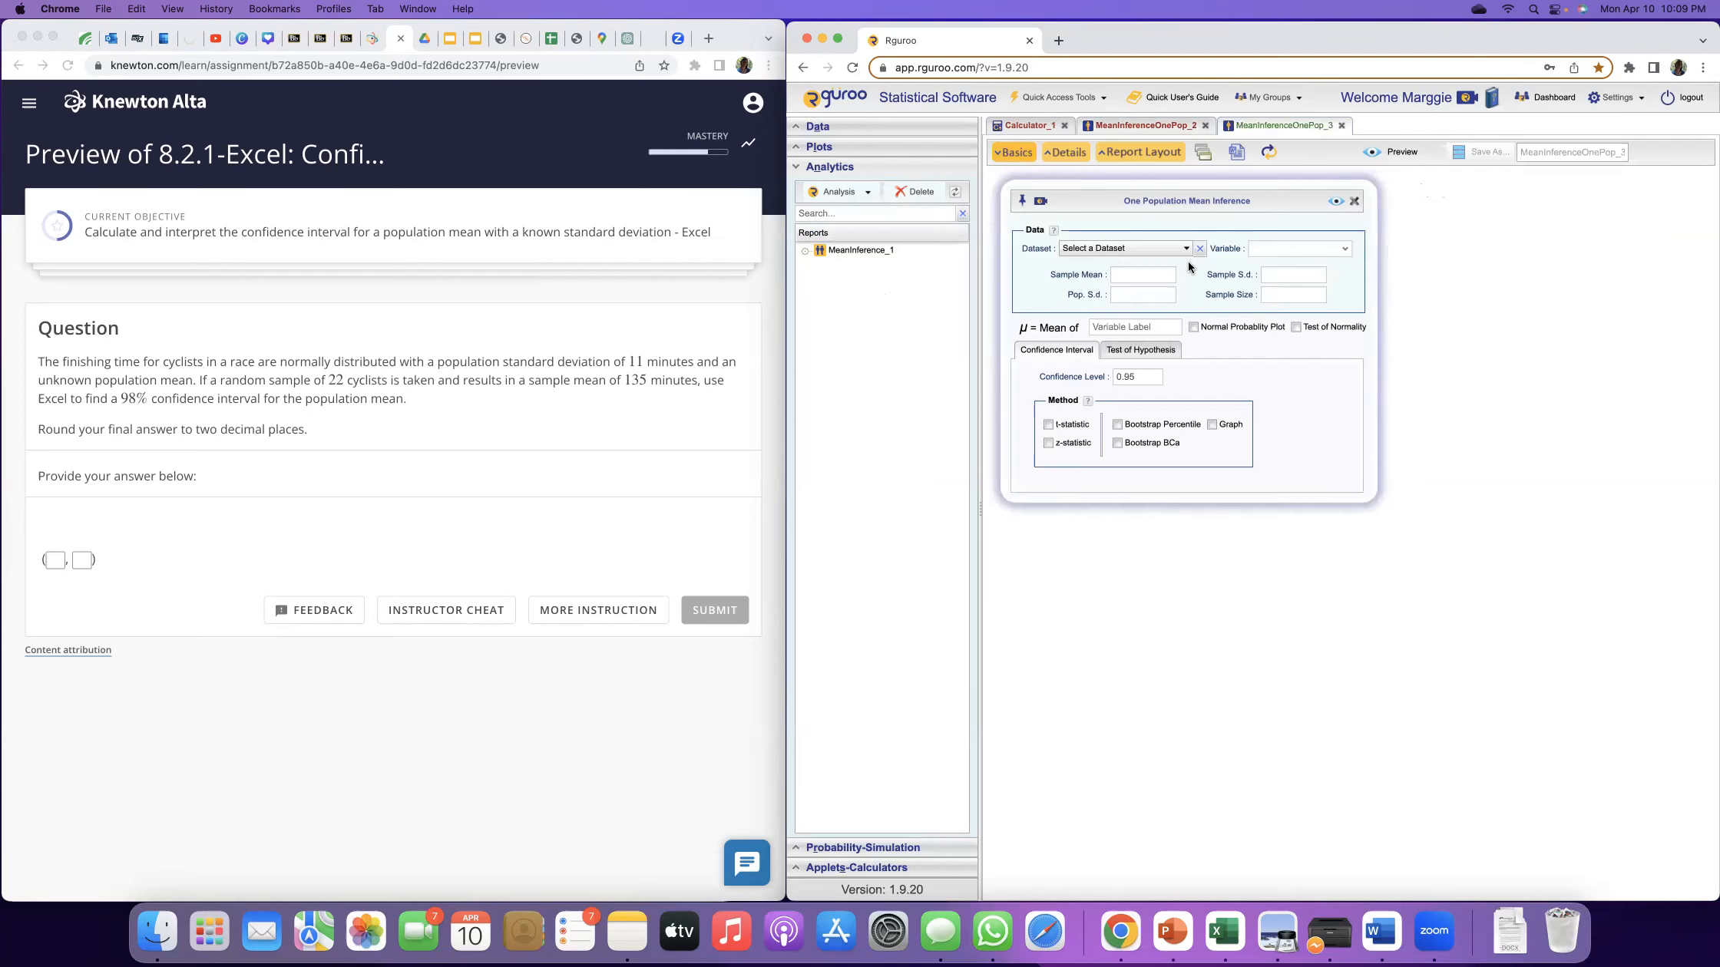
pyautogui.click(1155, 276)
pyautogui.moveTo(527, 381); pyautogui.dragTo(697, 381)
pyautogui.click(1121, 274)
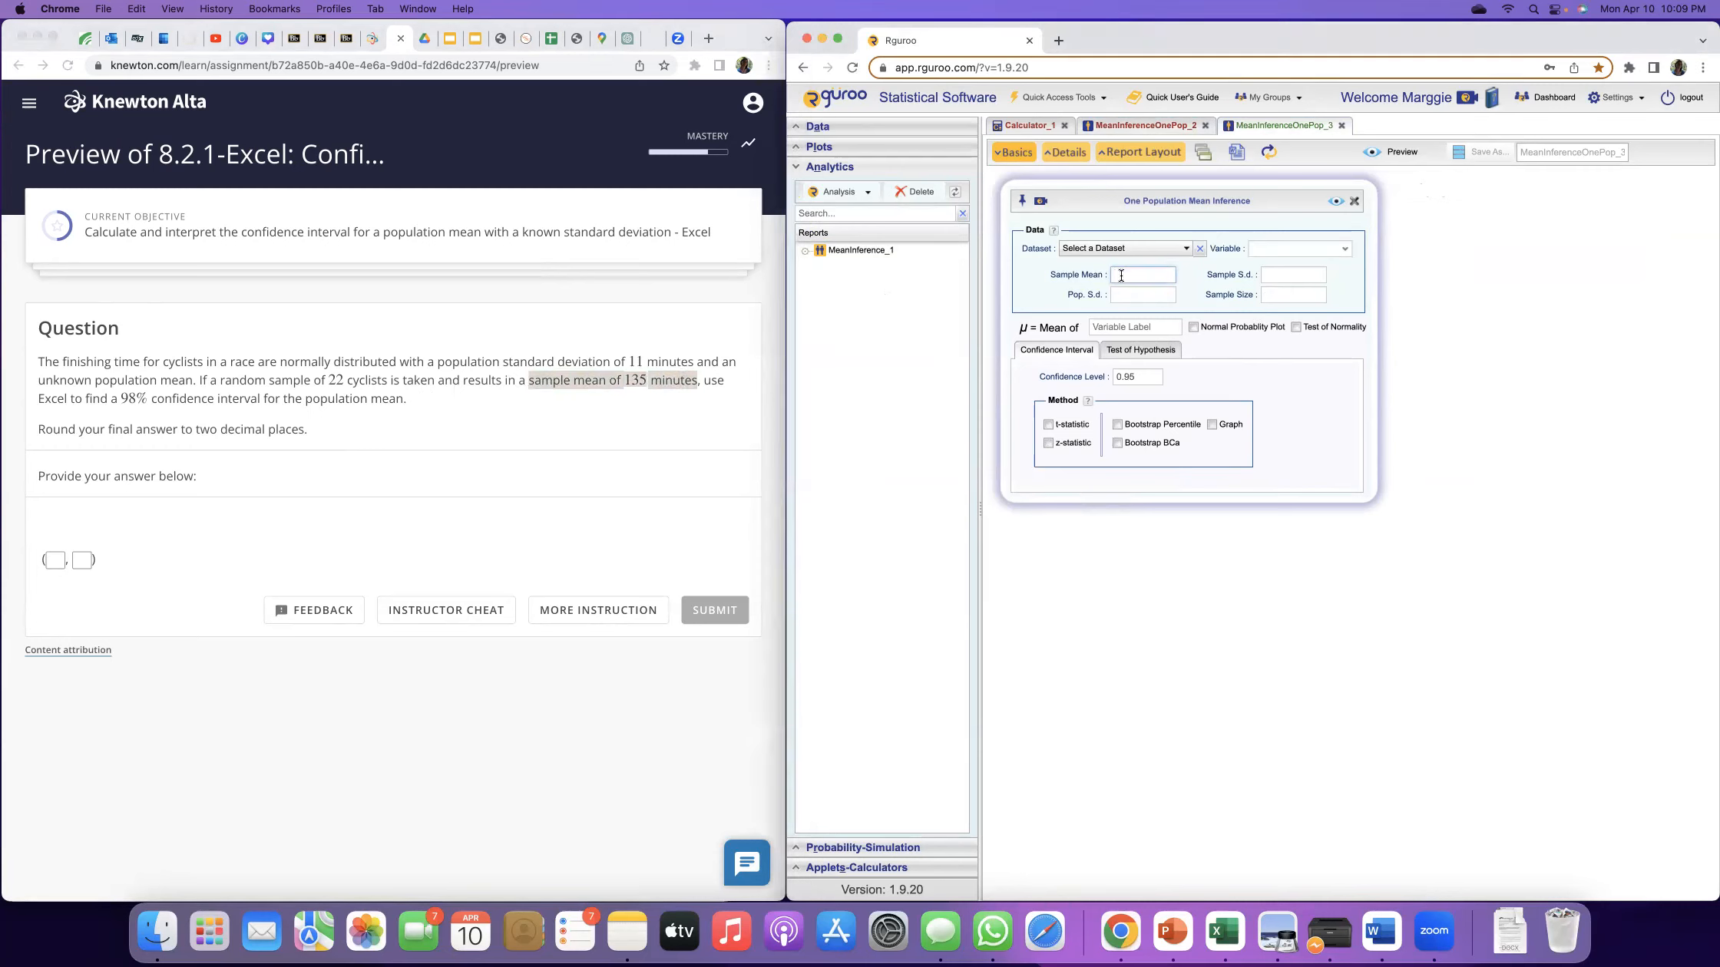
pyautogui.write('135')
pyautogui.click(1125, 297)
# Enter the cyclist question's population standard deviation of 11 and sample size of 22 in the analysis.
pyautogui.click(409, 434)
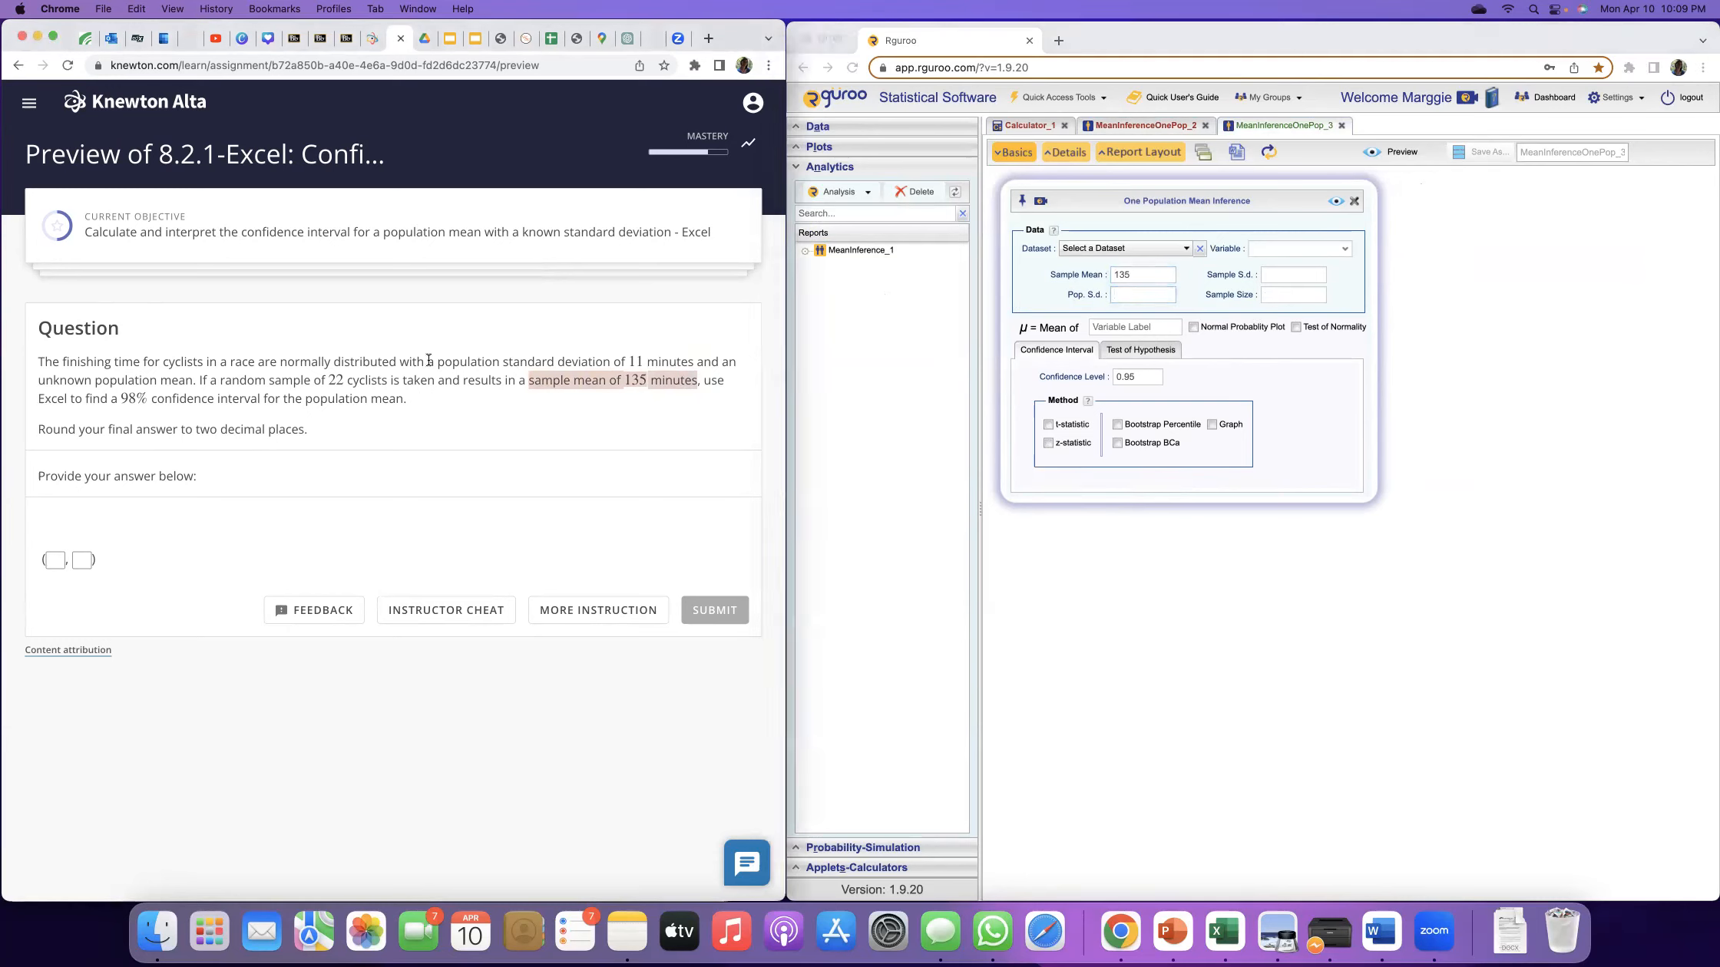
pyautogui.moveTo(436, 361); pyautogui.dragTo(643, 359)
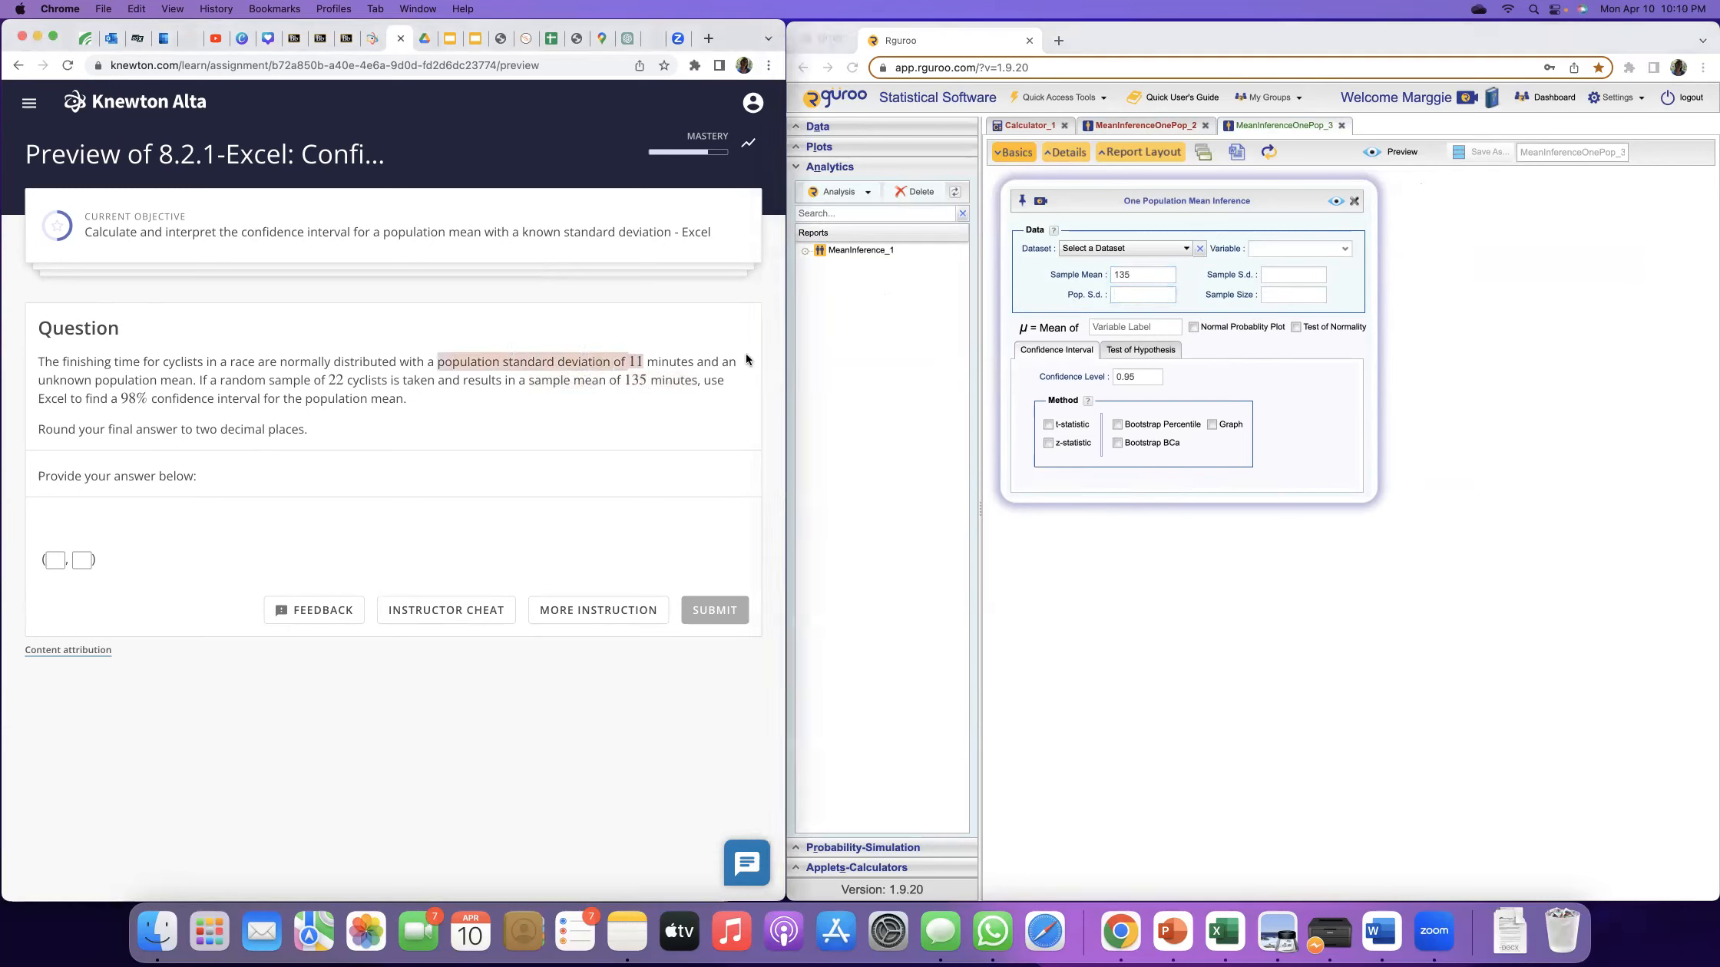
pyautogui.click(1147, 298)
pyautogui.write('11')
pyautogui.click(1287, 294)
pyautogui.click(312, 376)
pyautogui.moveTo(220, 380); pyautogui.dragTo(388, 381)
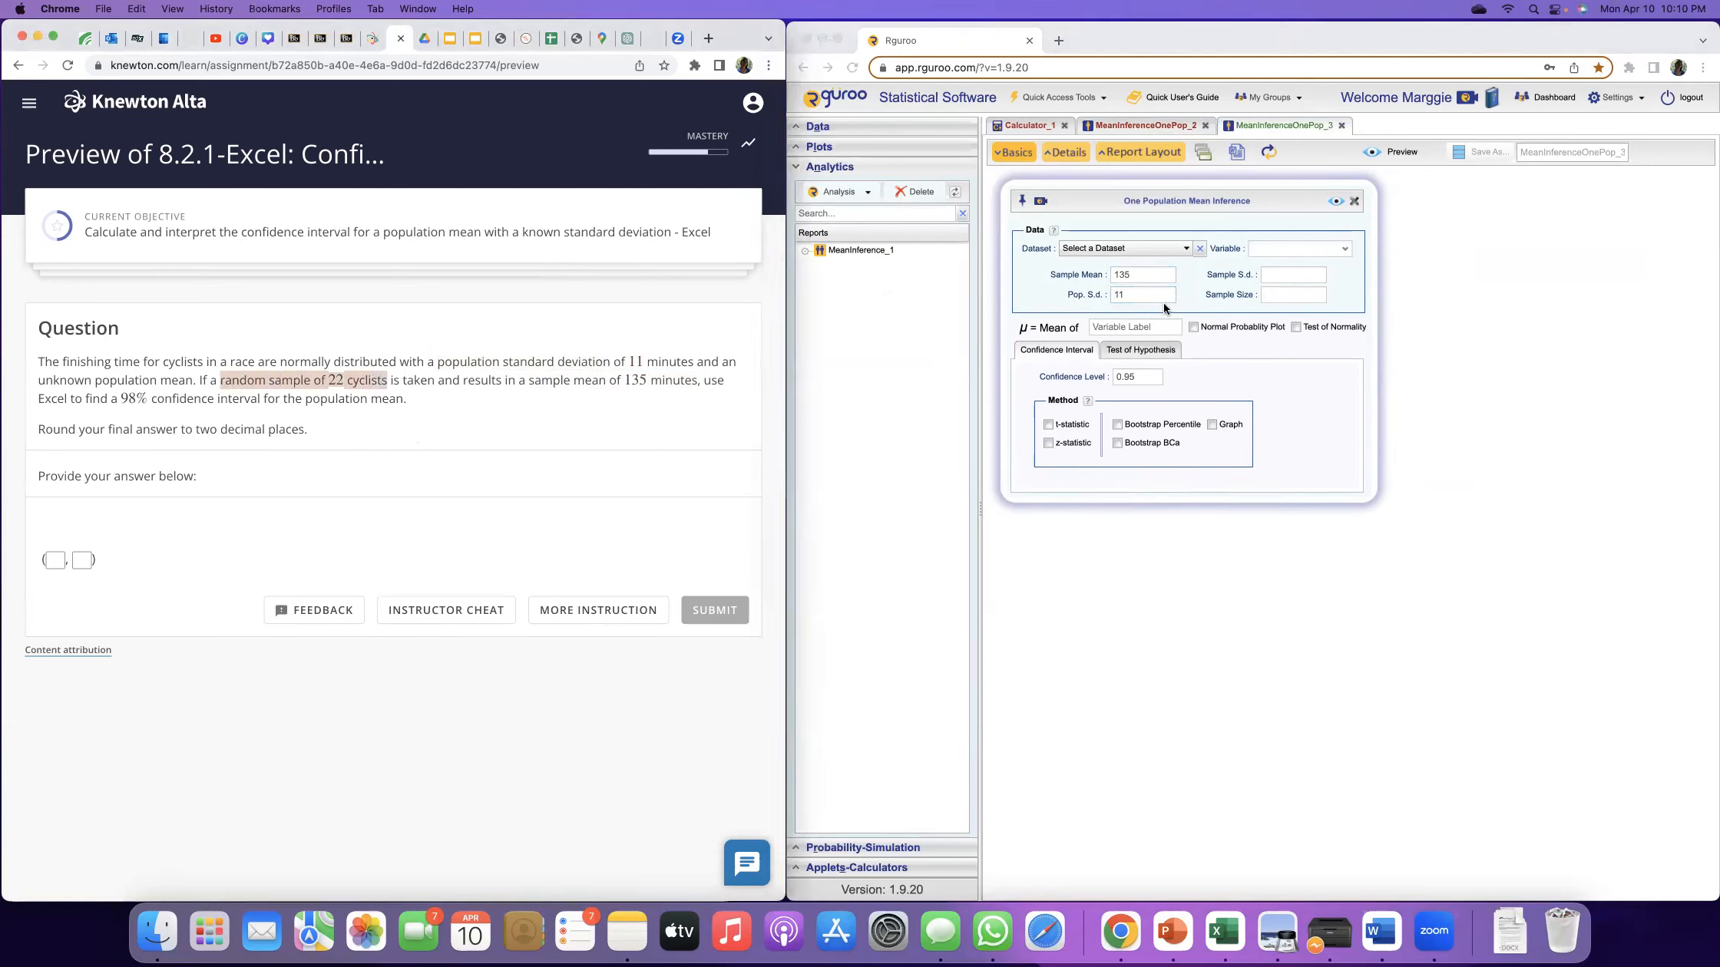
pyautogui.click(1266, 294)
pyautogui.write('22')
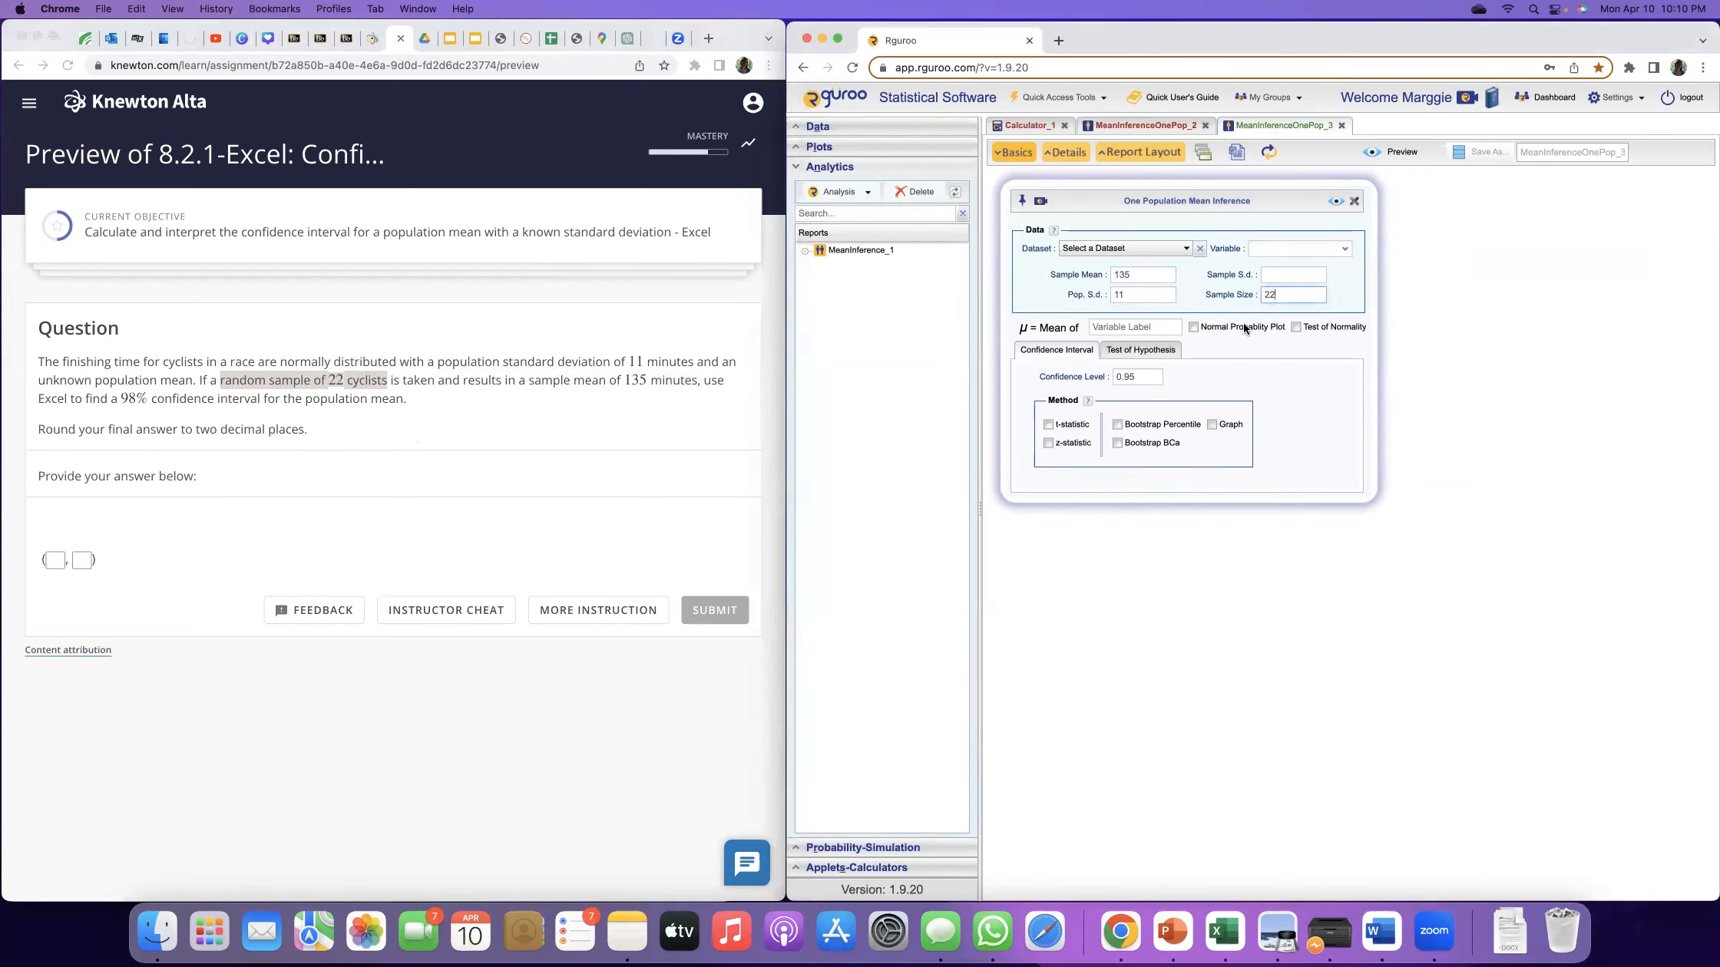
# Label the variable "finish time" and set the confidence level to 0.98, checking it against the question.
pyautogui.click(1146, 326)
pyautogui.write('fini')
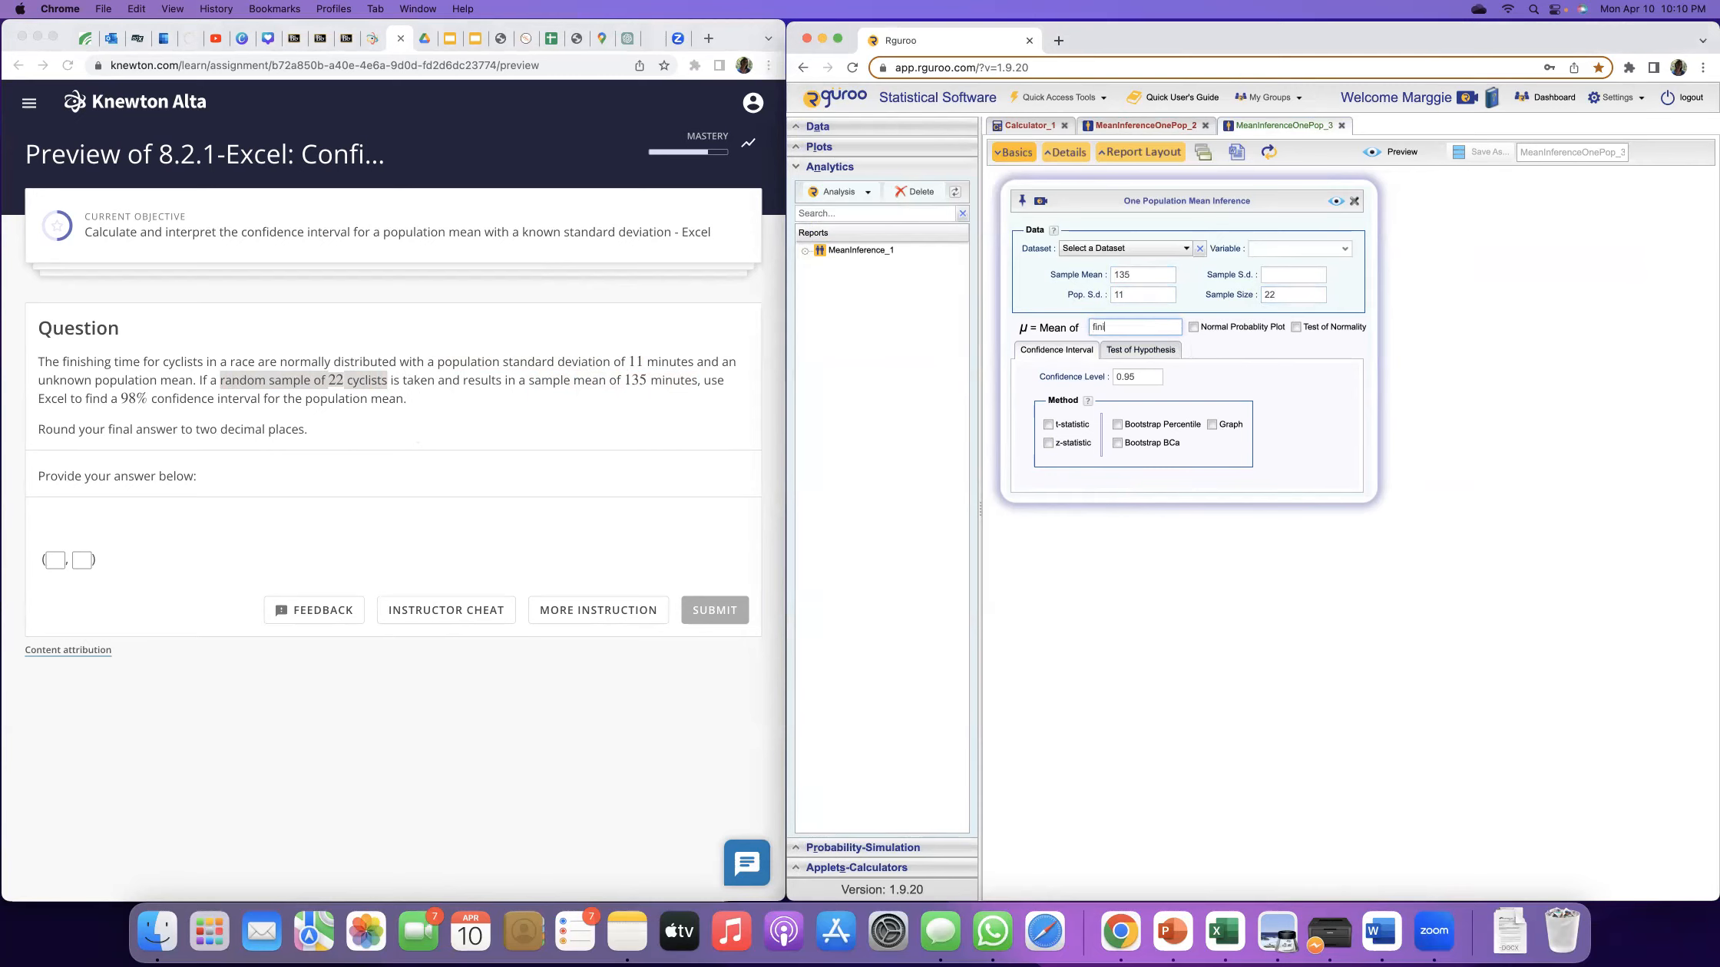
pyautogui.write('sh time')
pyautogui.click(1147, 375)
pyautogui.write('8')
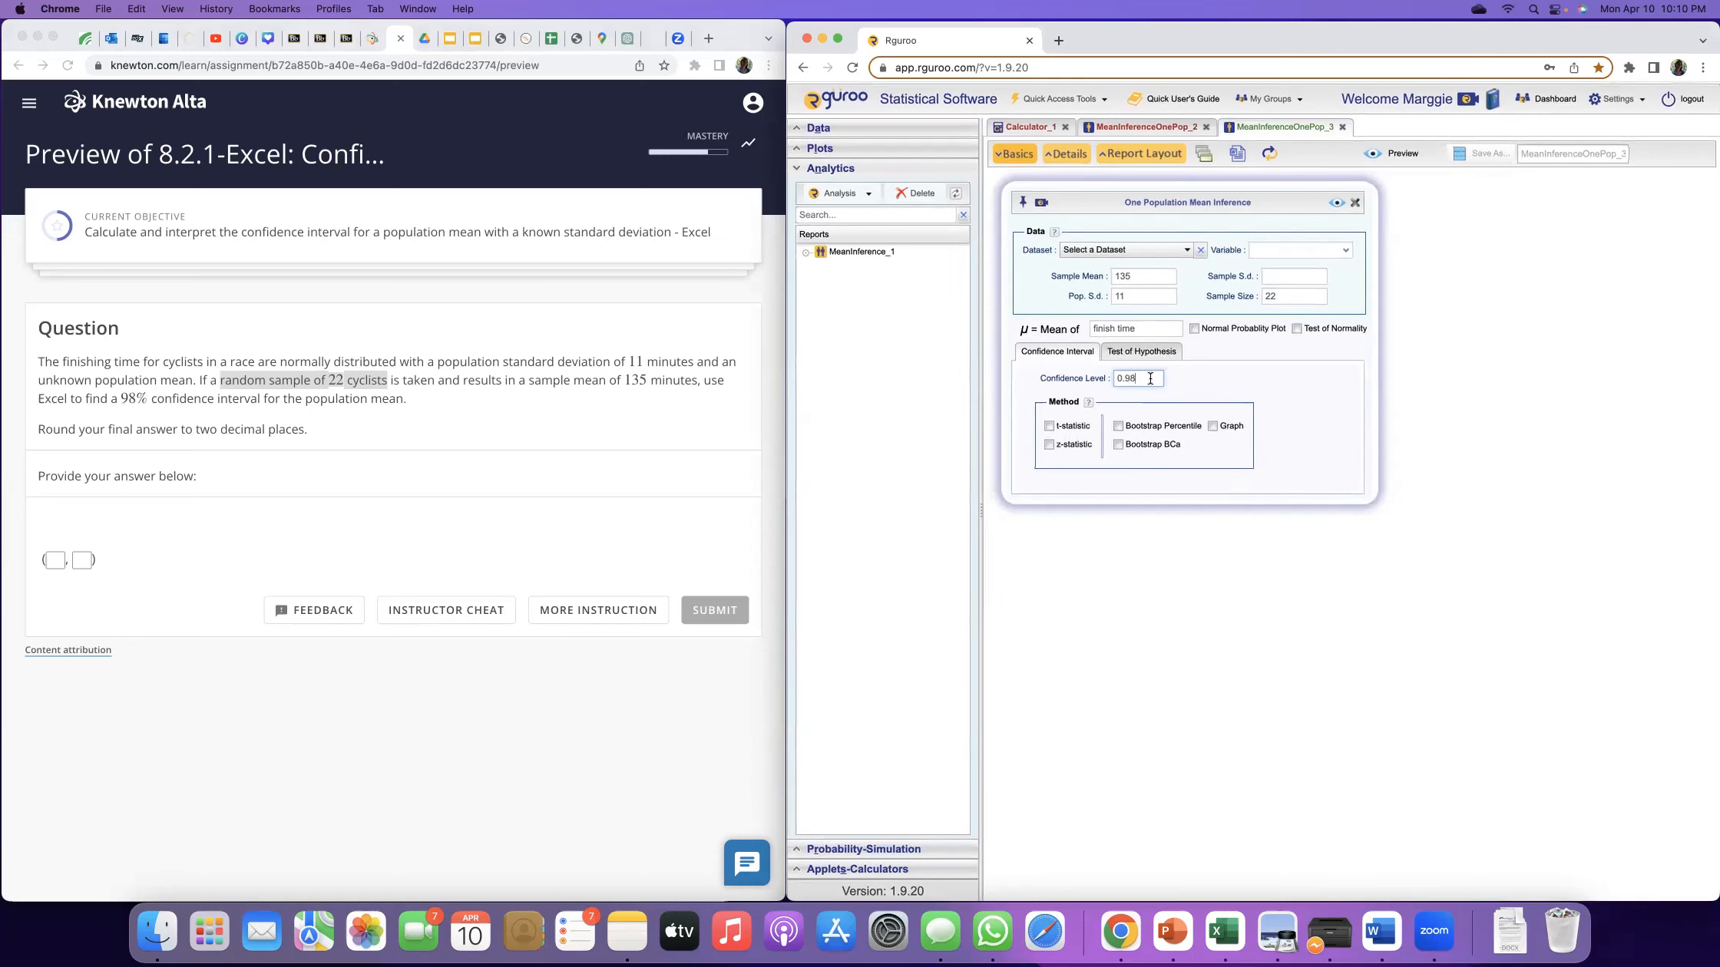
pyautogui.click(122, 397)
pyautogui.moveTo(122, 397); pyautogui.dragTo(179, 398)
# Choose the z-statistic method, given the known population standard deviation, and generate the confidence interval report.
pyautogui.click(1029, 420)
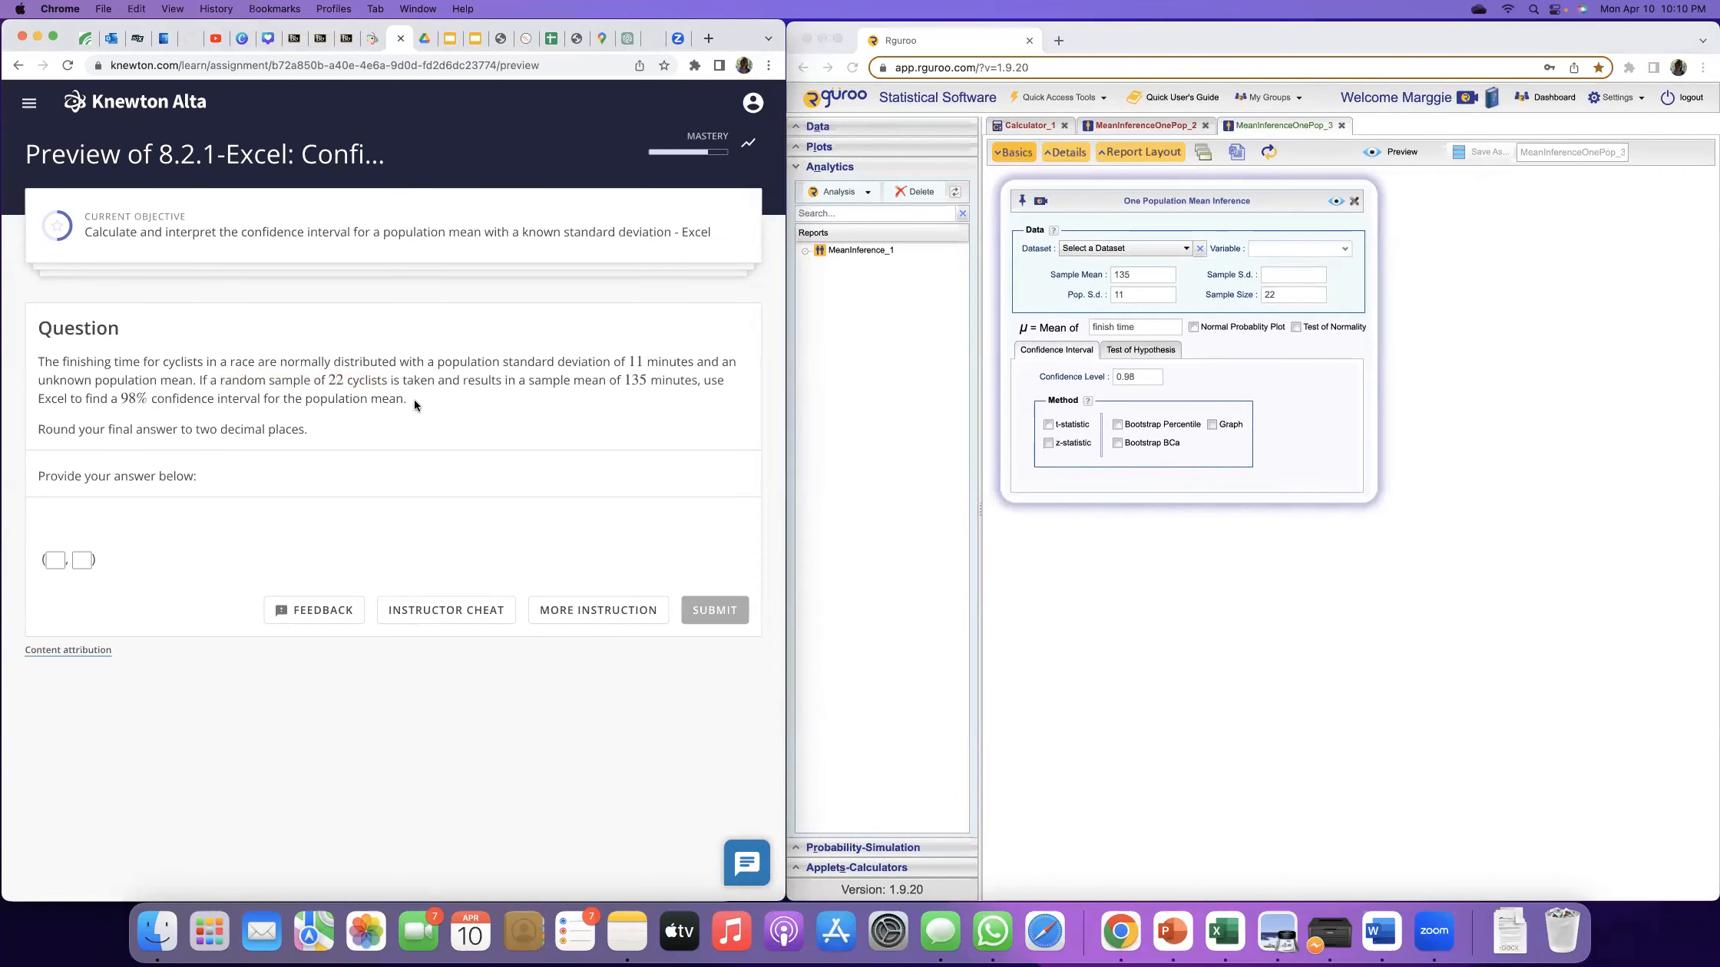
pyautogui.moveTo(454, 360); pyautogui.dragTo(704, 363)
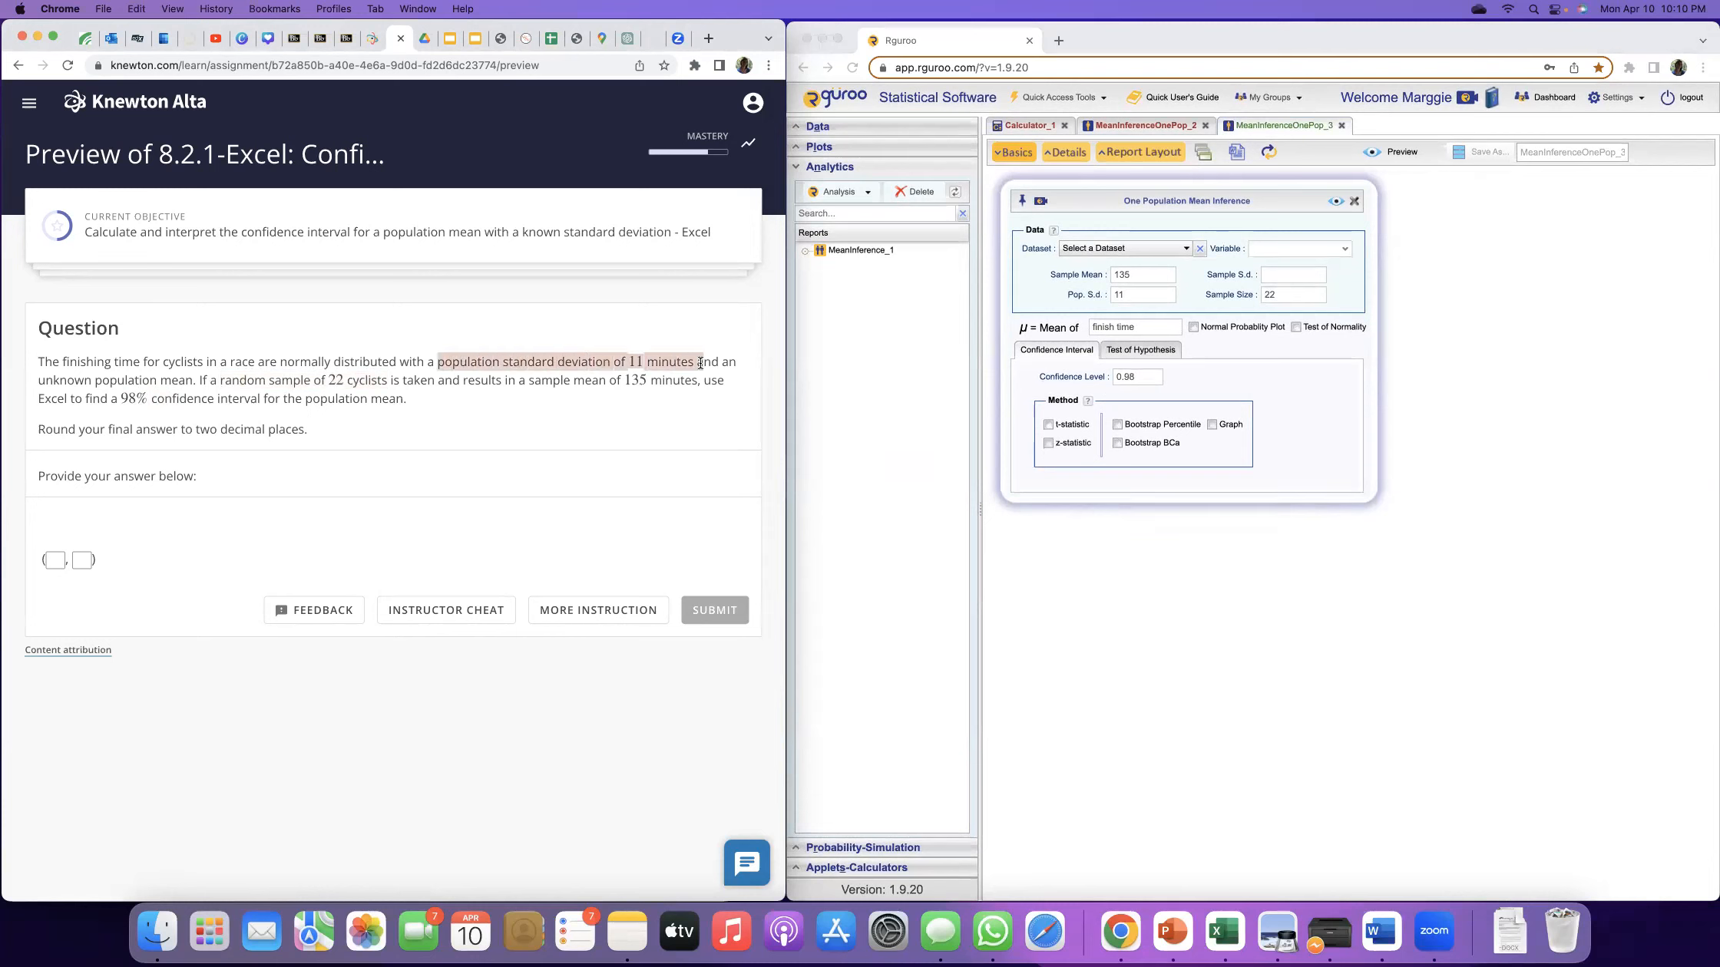
pyautogui.click(1060, 444)
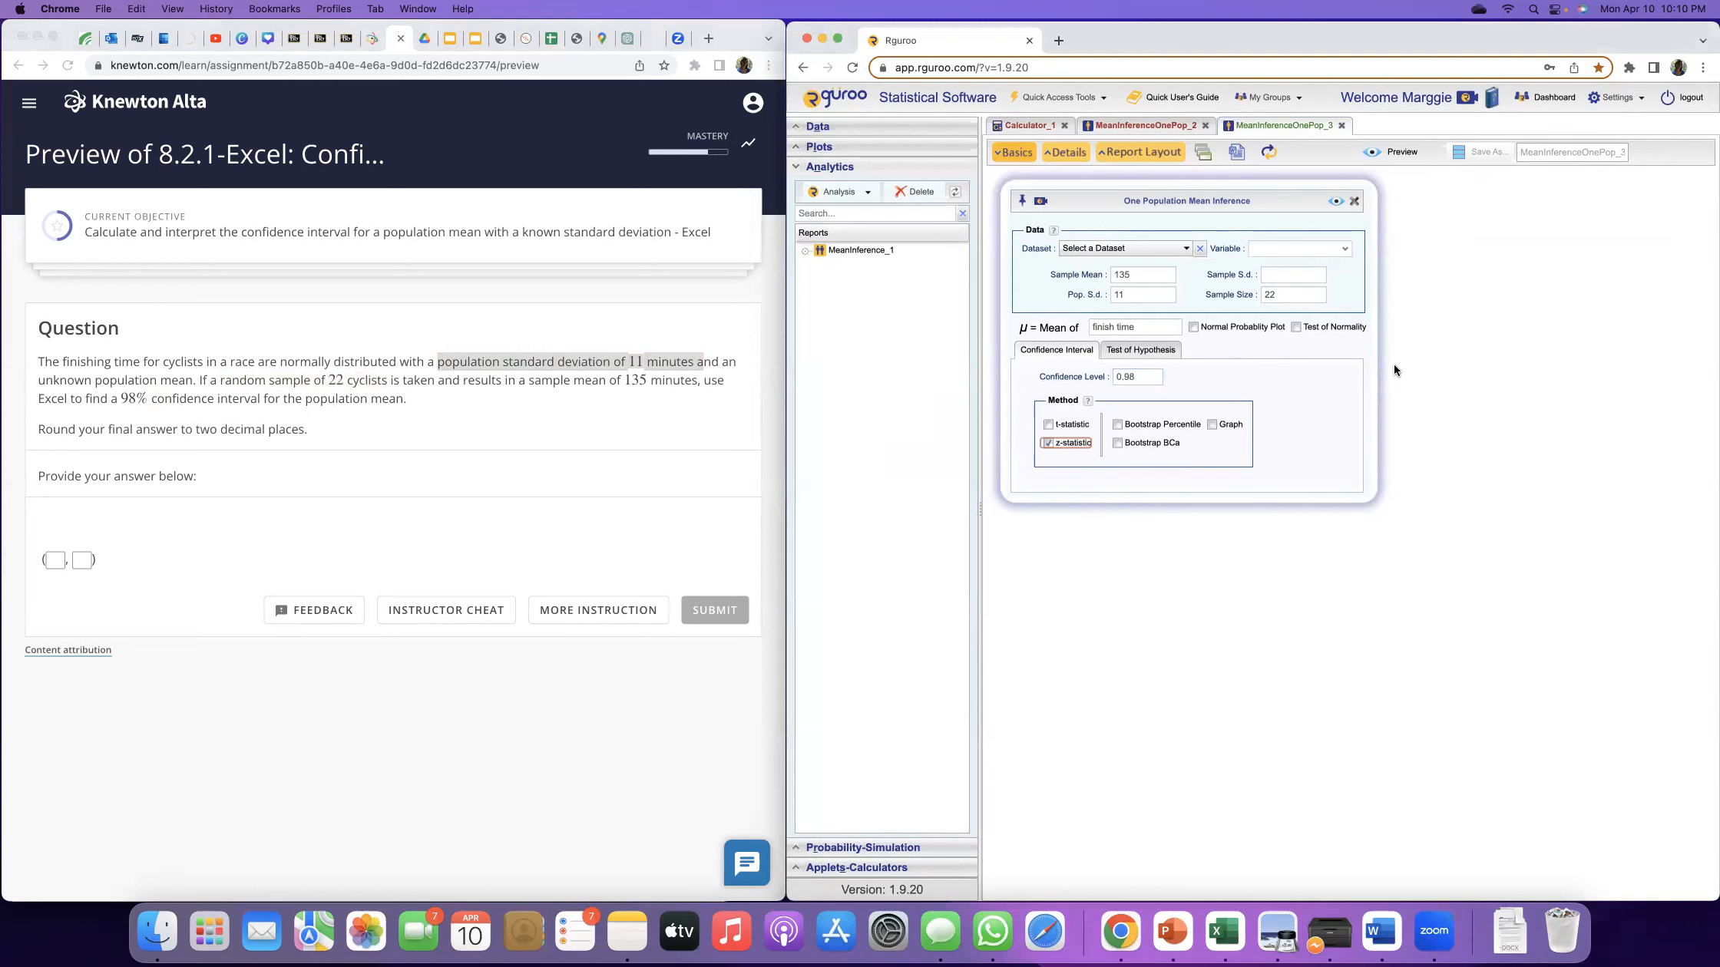
pyautogui.click(1336, 202)
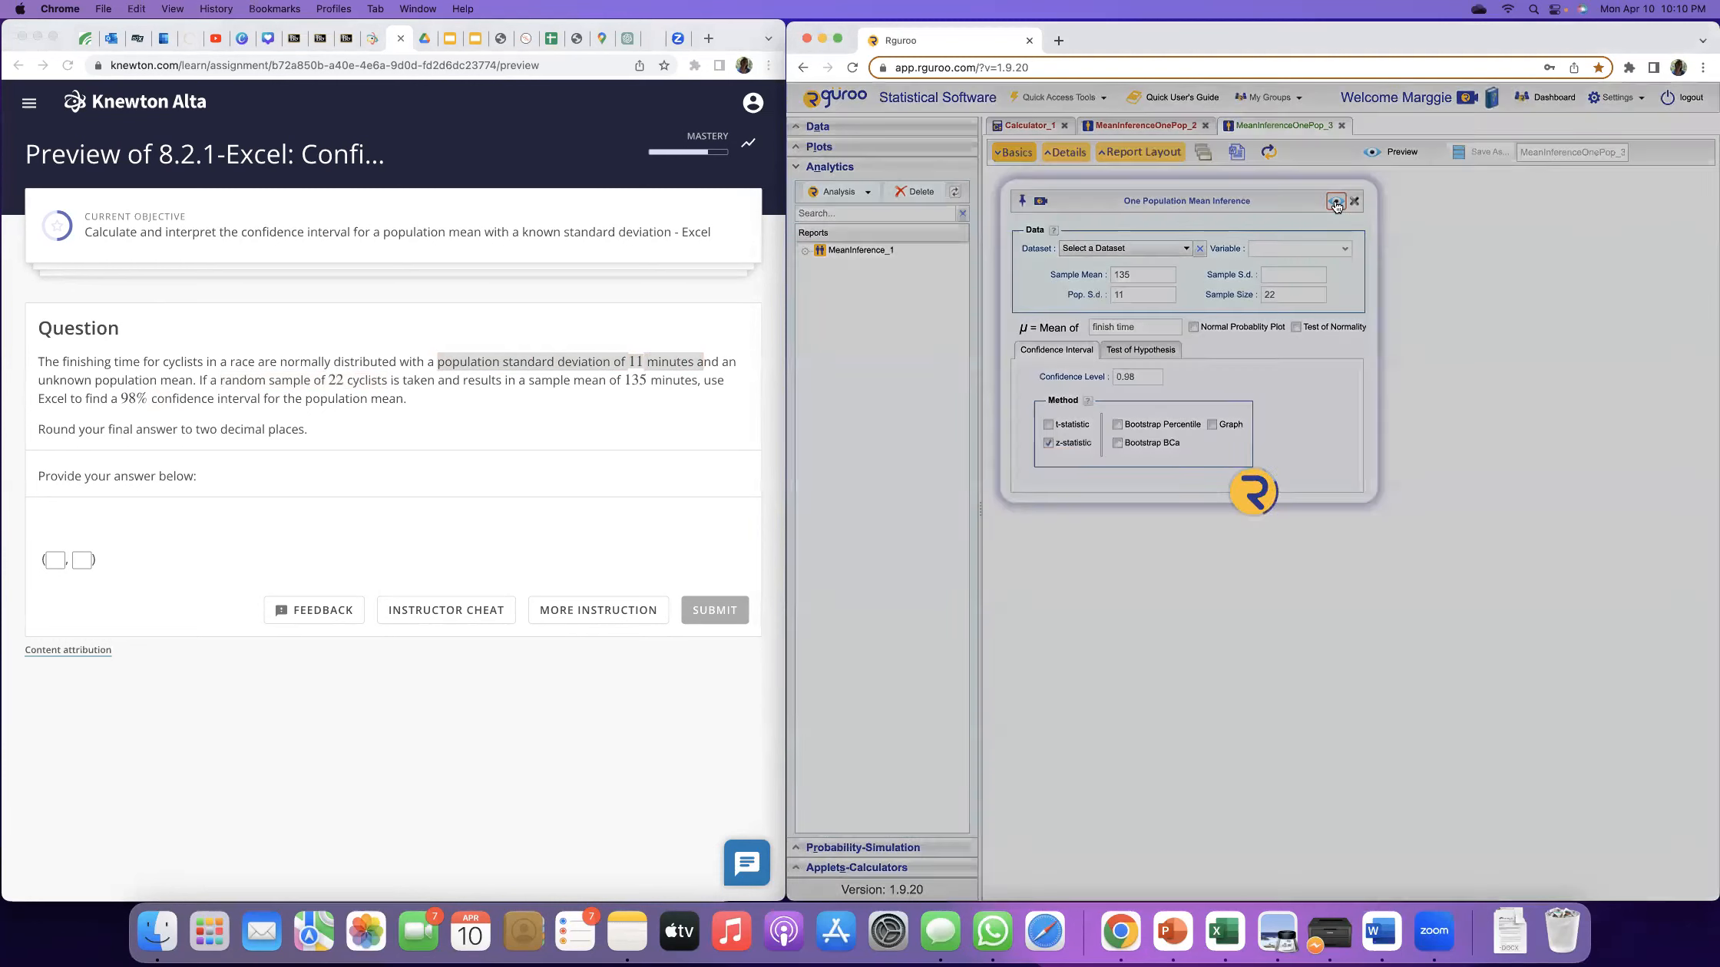
# Enter 129.54 and 140.46 as the cyclist confidence interval's lower and upper limits in Knewton Alta.
pyautogui.click(54, 560)
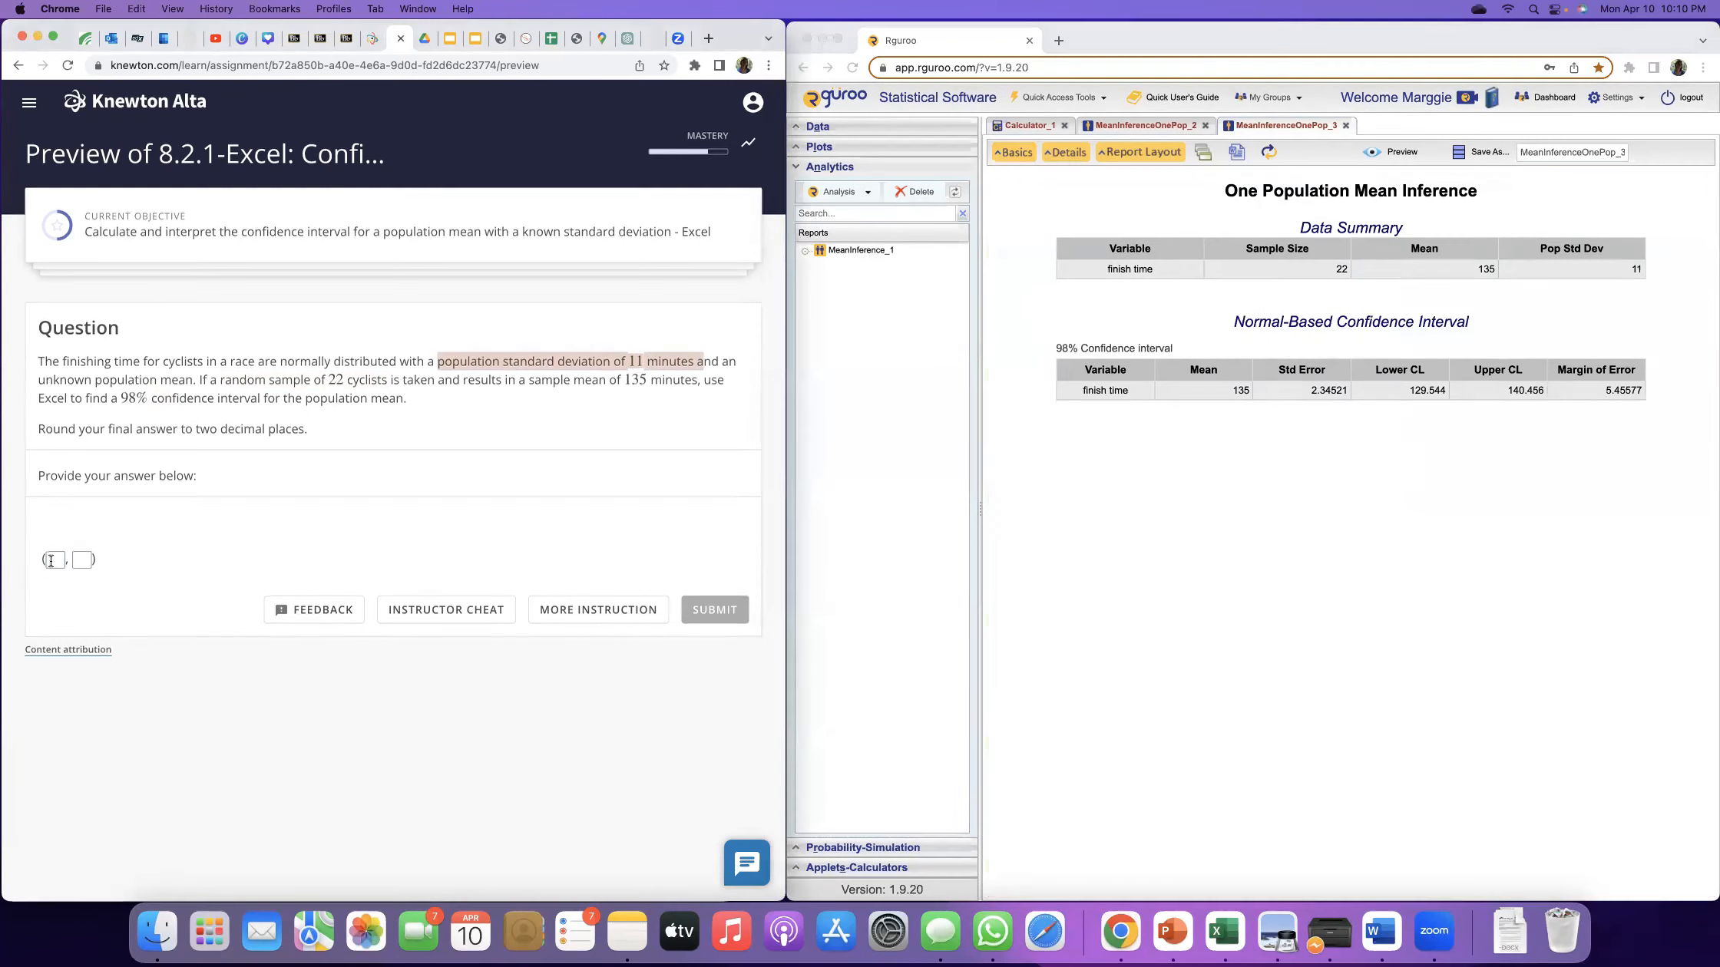
pyautogui.write('129')
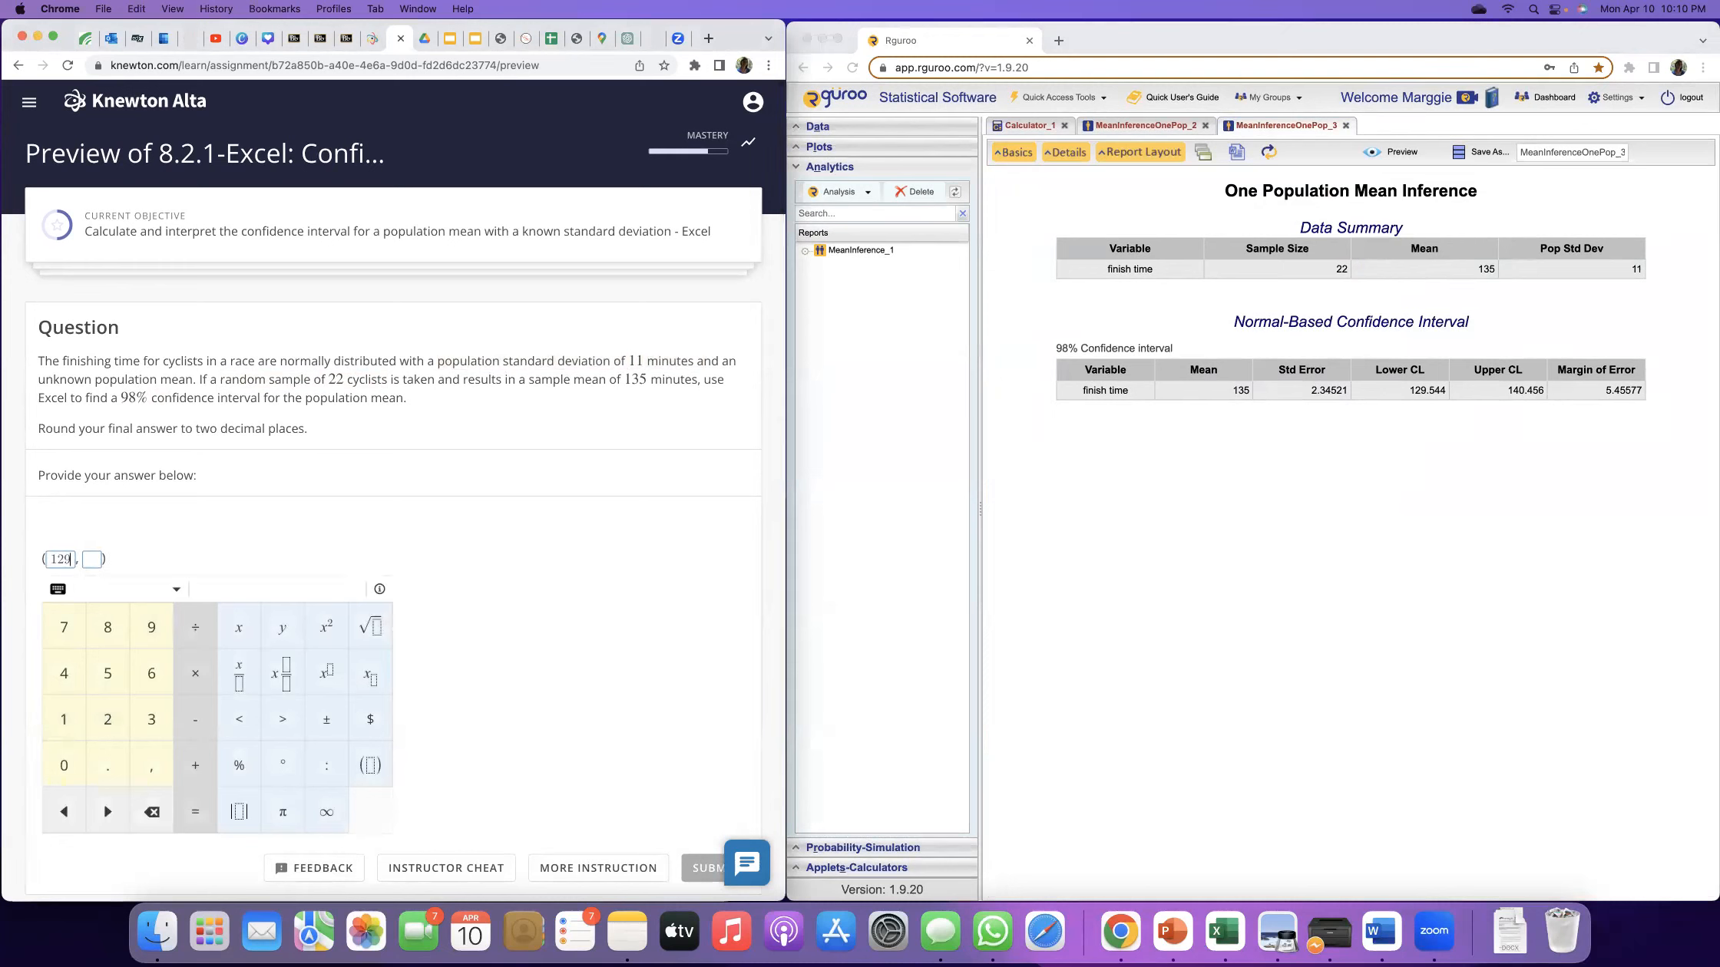
pyautogui.write('.54, 140')
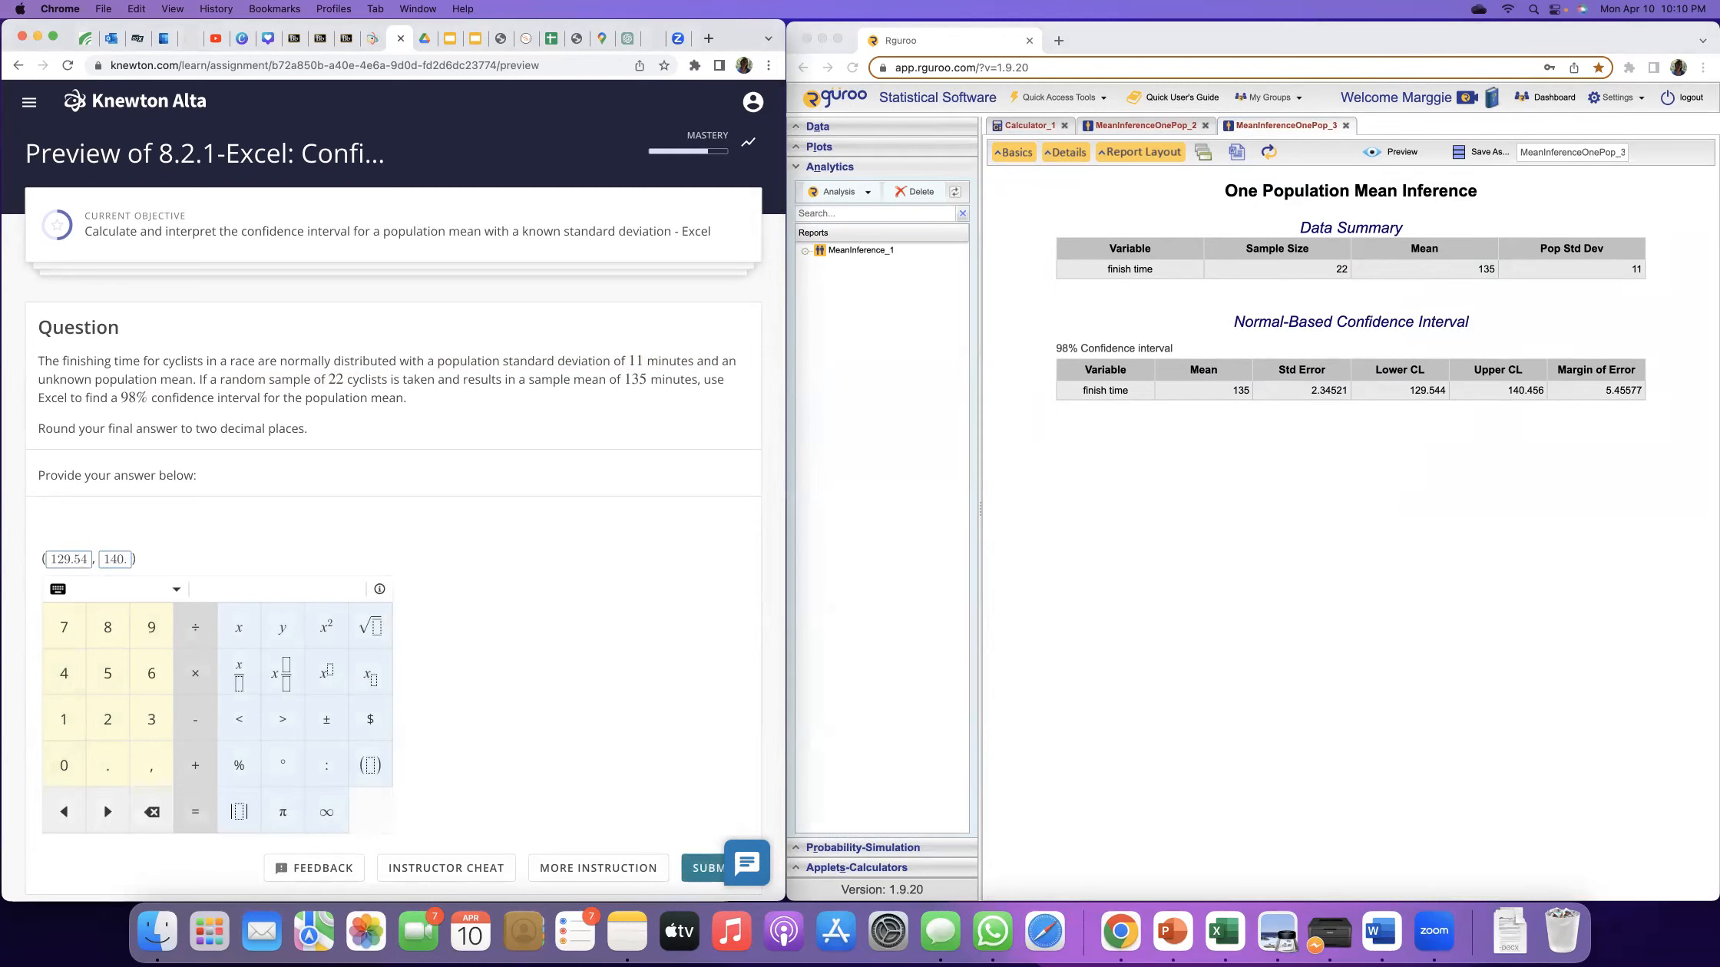
pyautogui.write('.46')
# Check the upper limit against the two-decimal rounding instruction and submit the cyclist confidence interval.
pyautogui.click(1395, 399)
pyautogui.moveTo(1409, 388); pyautogui.dragTo(1546, 390)
pyautogui.click(267, 498)
pyautogui.moveTo(180, 429); pyautogui.dragTo(315, 432)
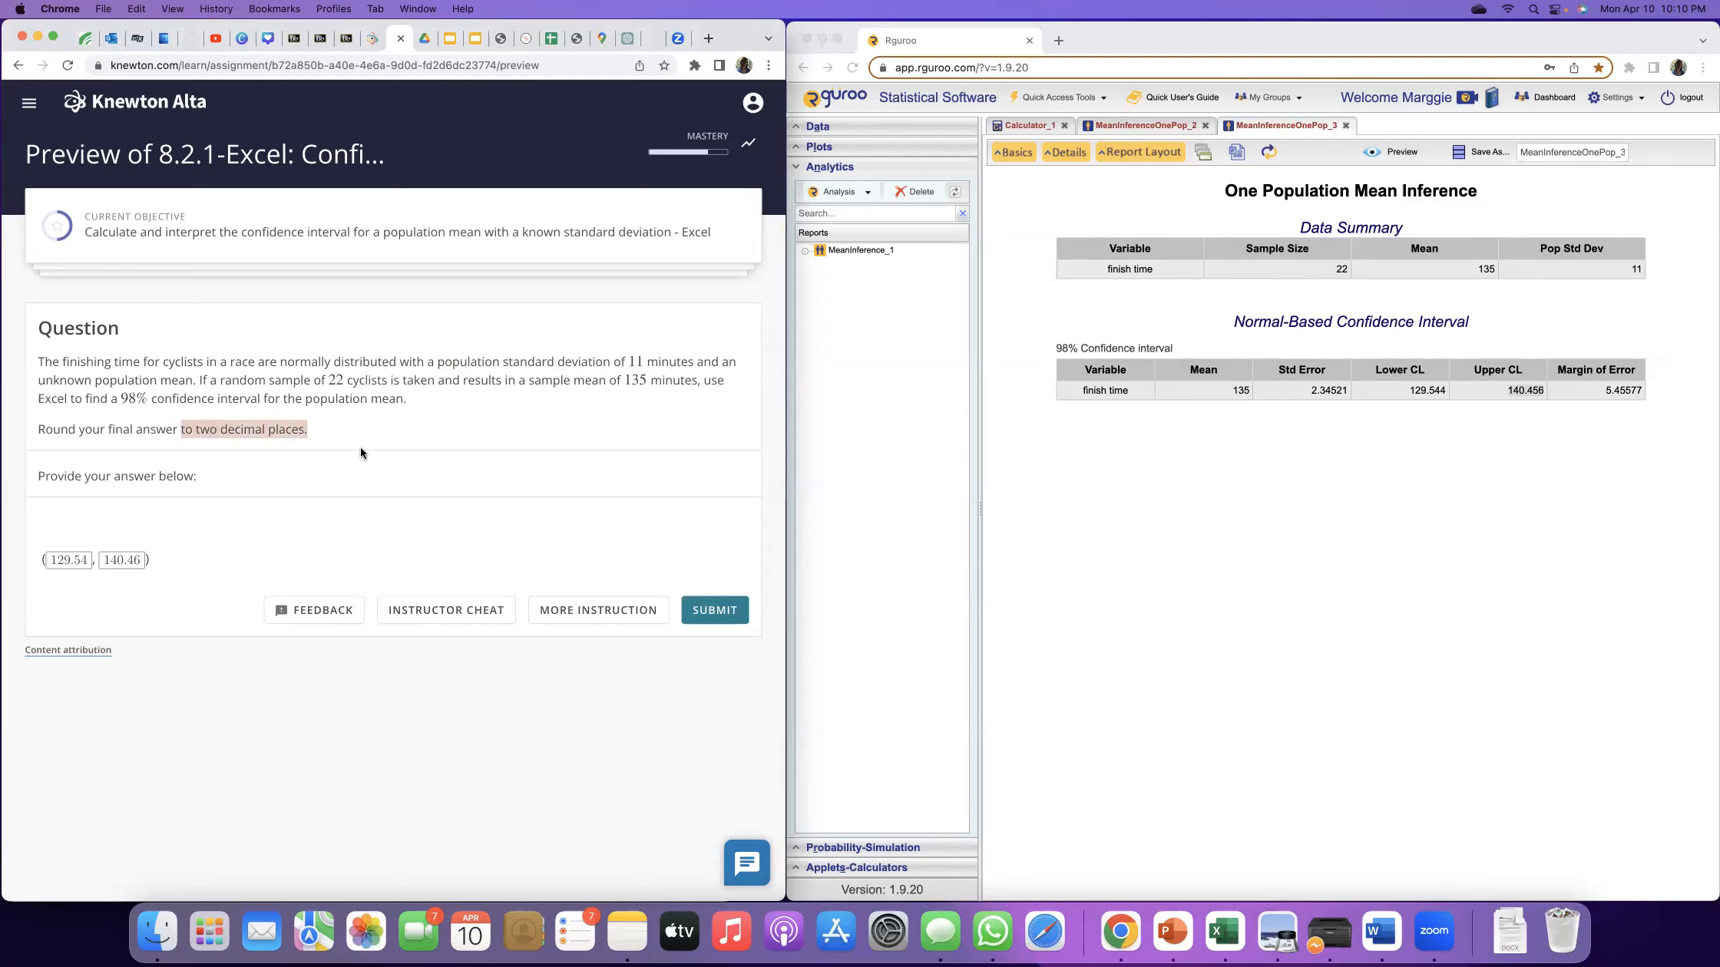
pyautogui.click(550, 523)
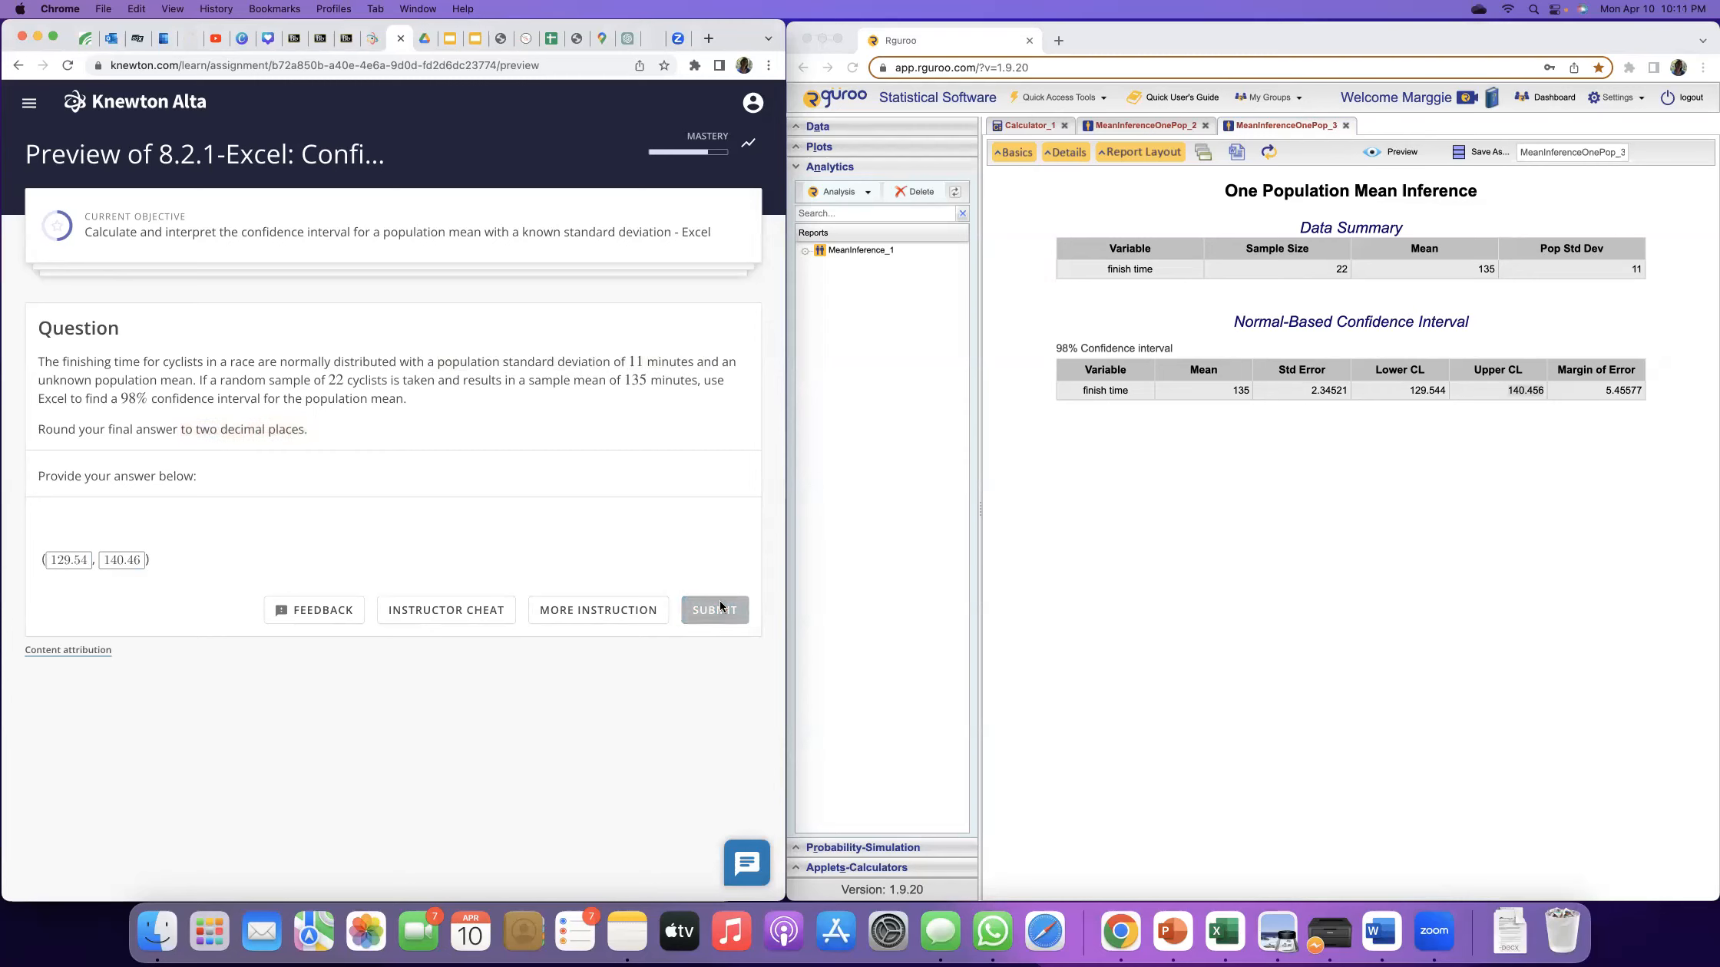
pyautogui.click(713, 606)
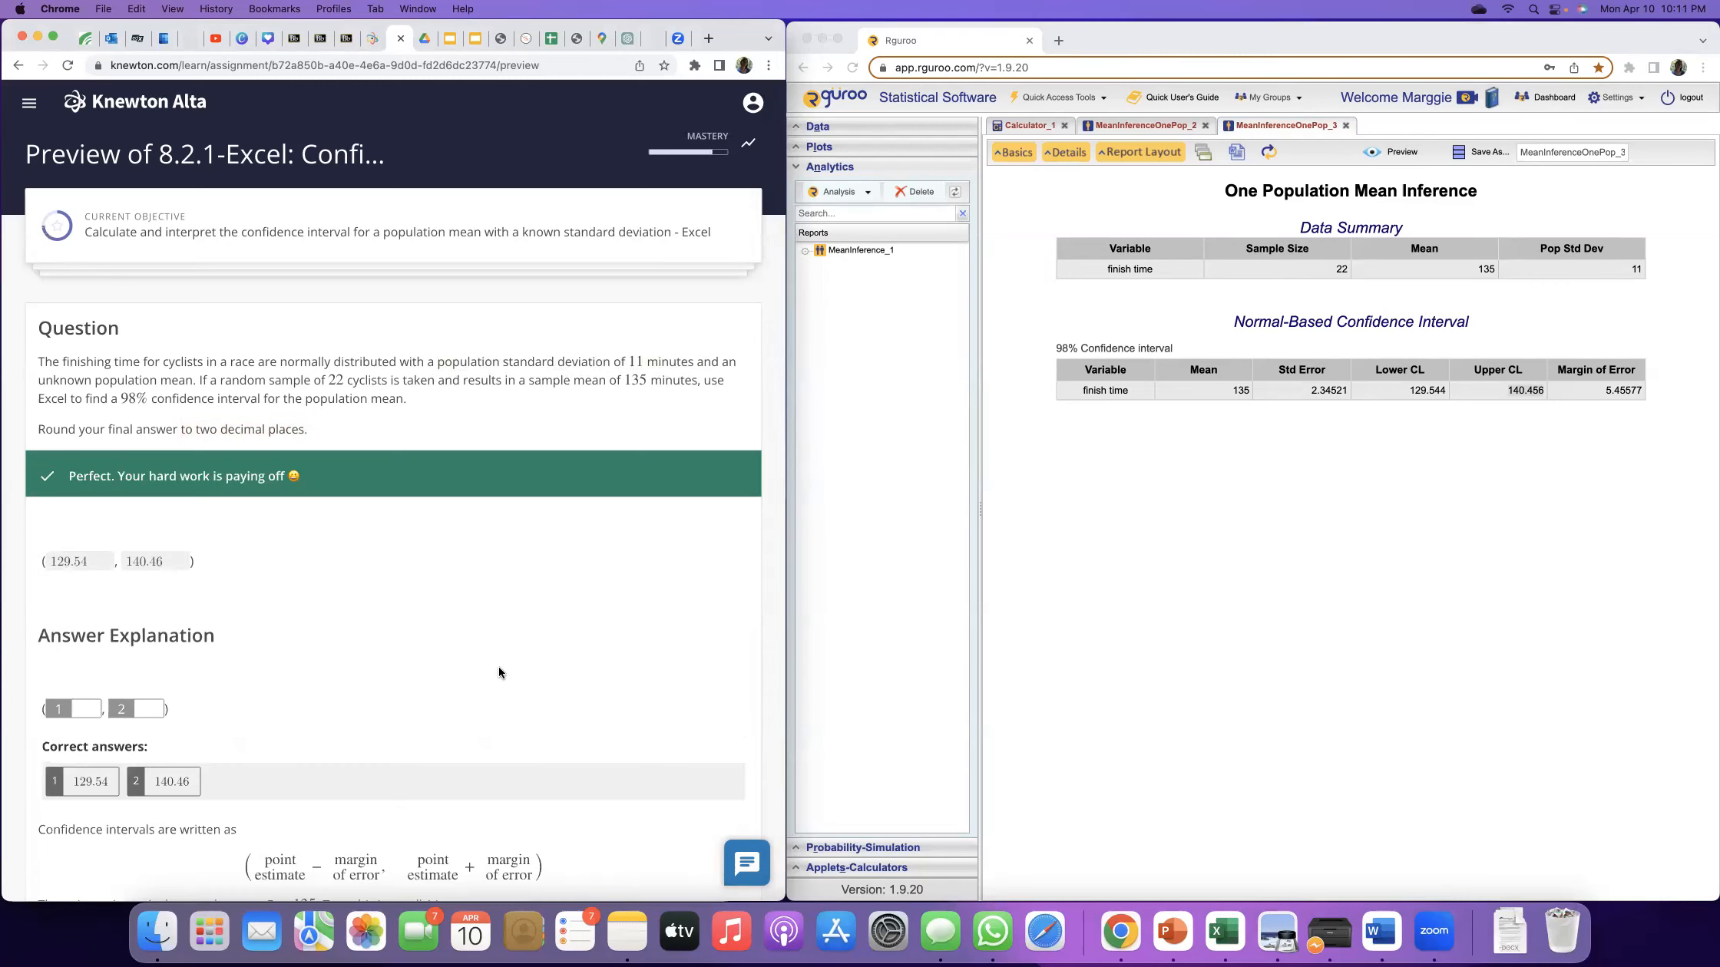
# Review the answer explanation for the cyclist interval and continue to the next question.
pyautogui.scroll(-10, 498, 673)
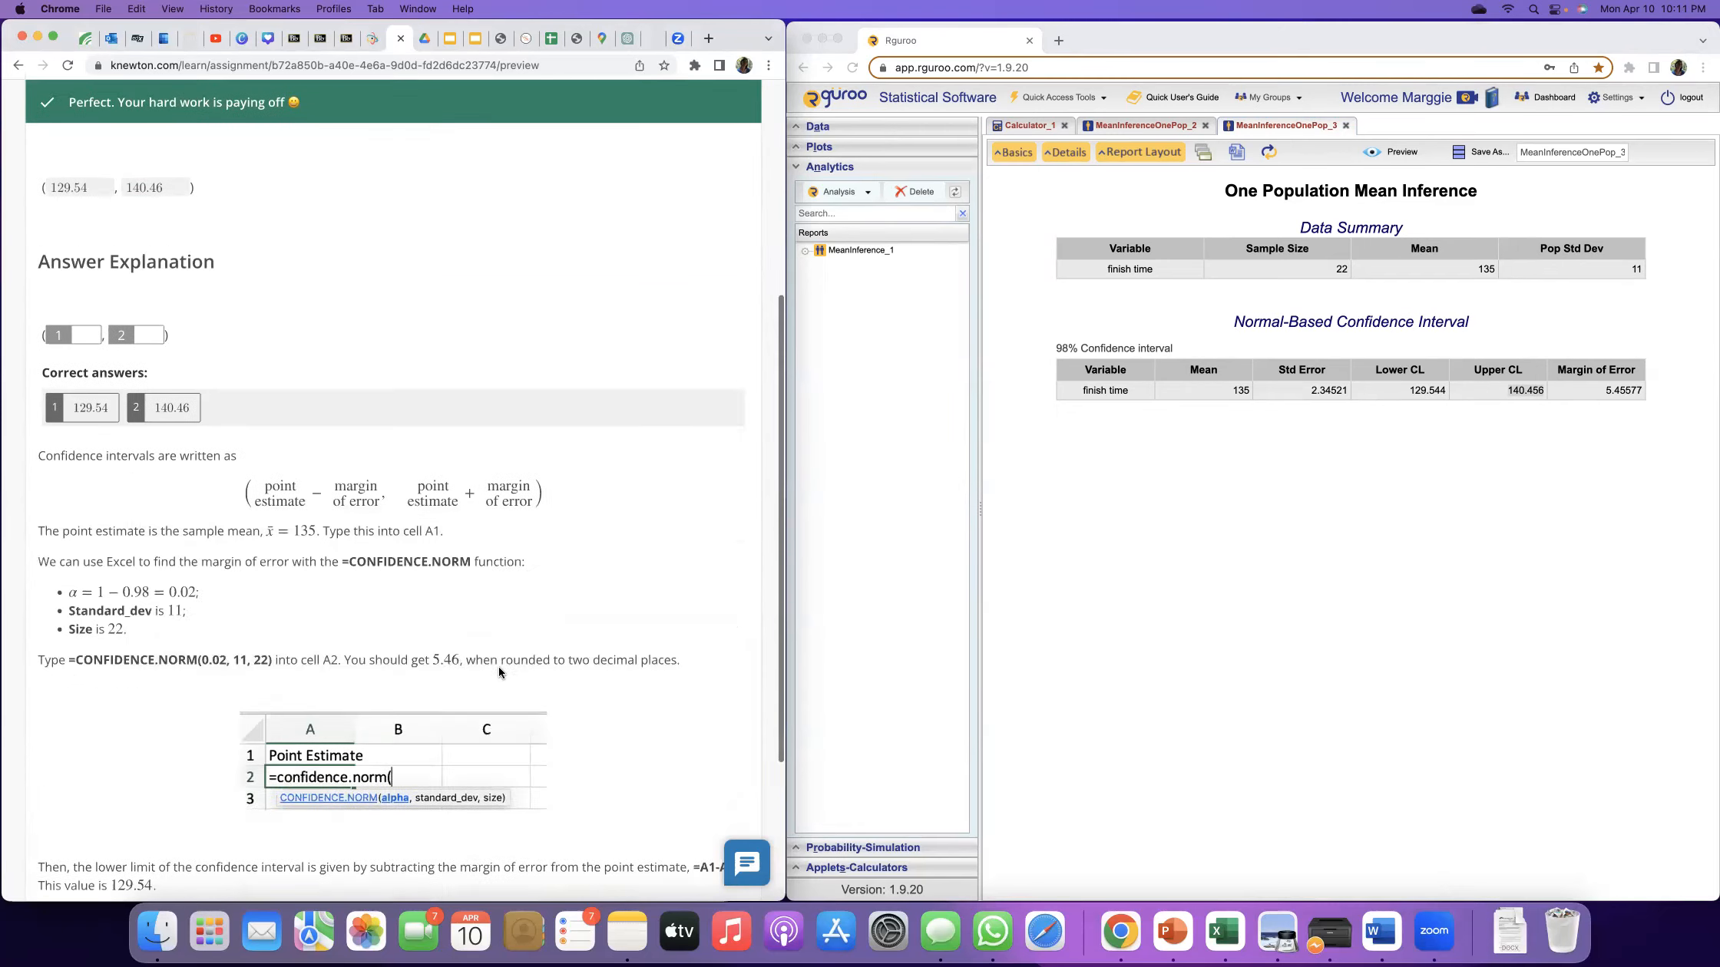
pyautogui.scroll(3, 498, 672)
pyautogui.scroll(-3, 537, 691)
pyautogui.click(706, 784)
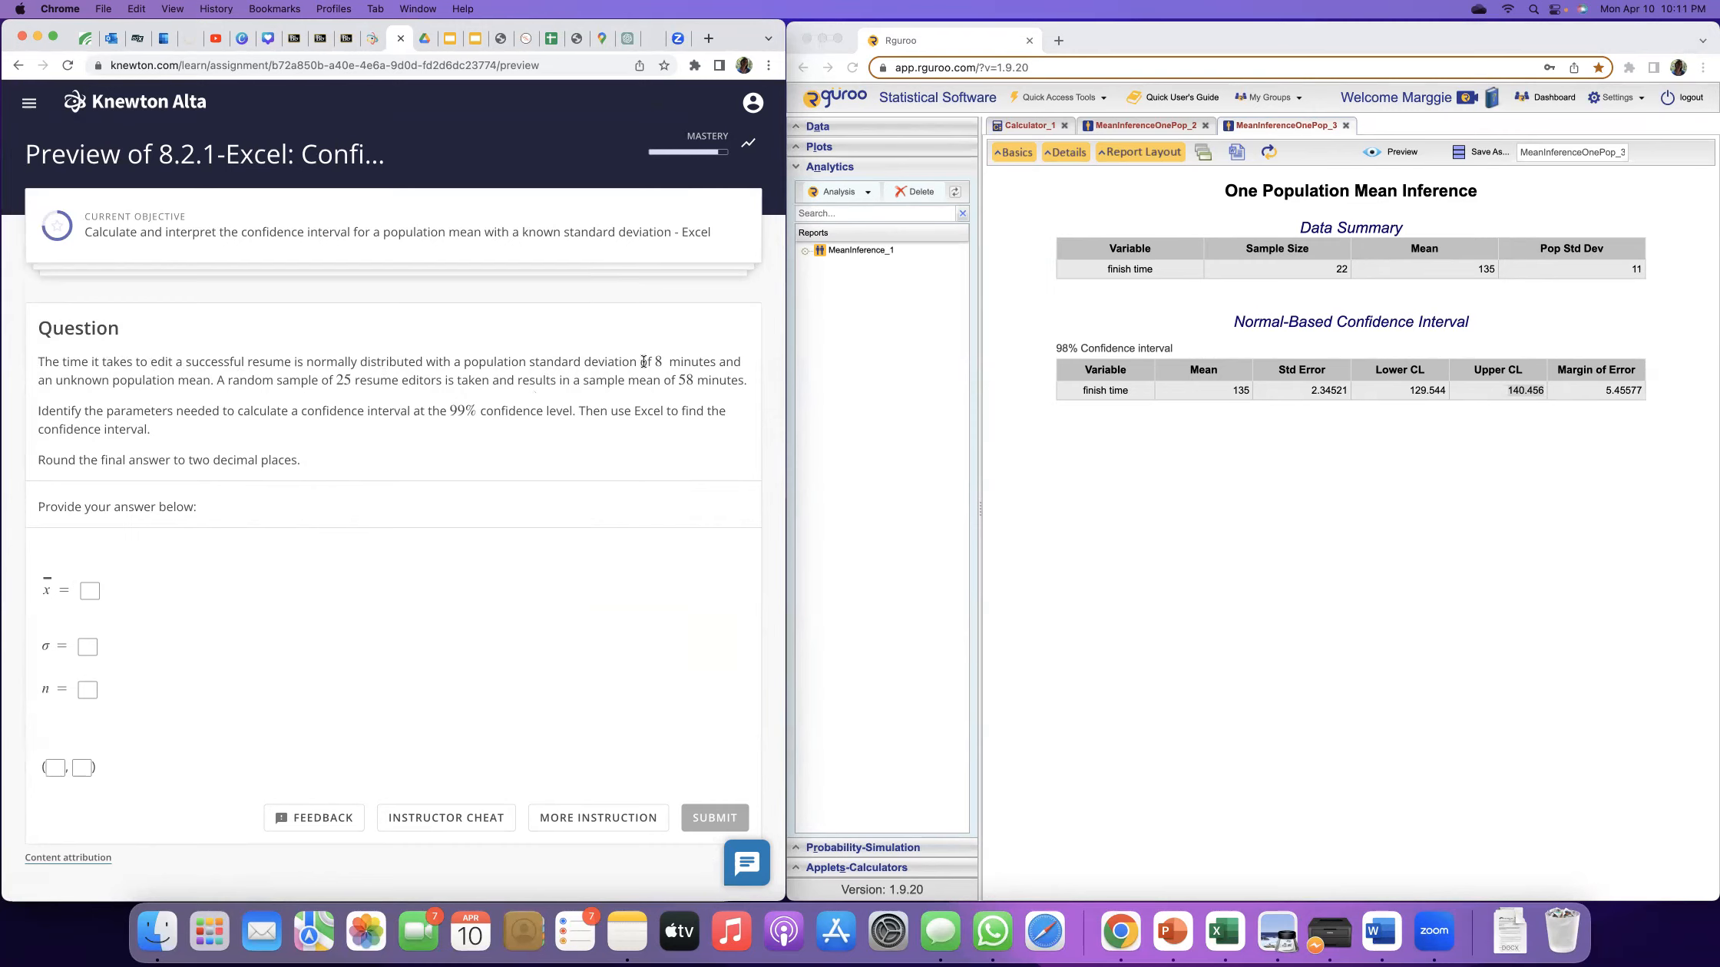
# Enter 8 for σ and 25 for n in the resume editing question.
pyautogui.moveTo(463, 362); pyautogui.dragTo(670, 362)
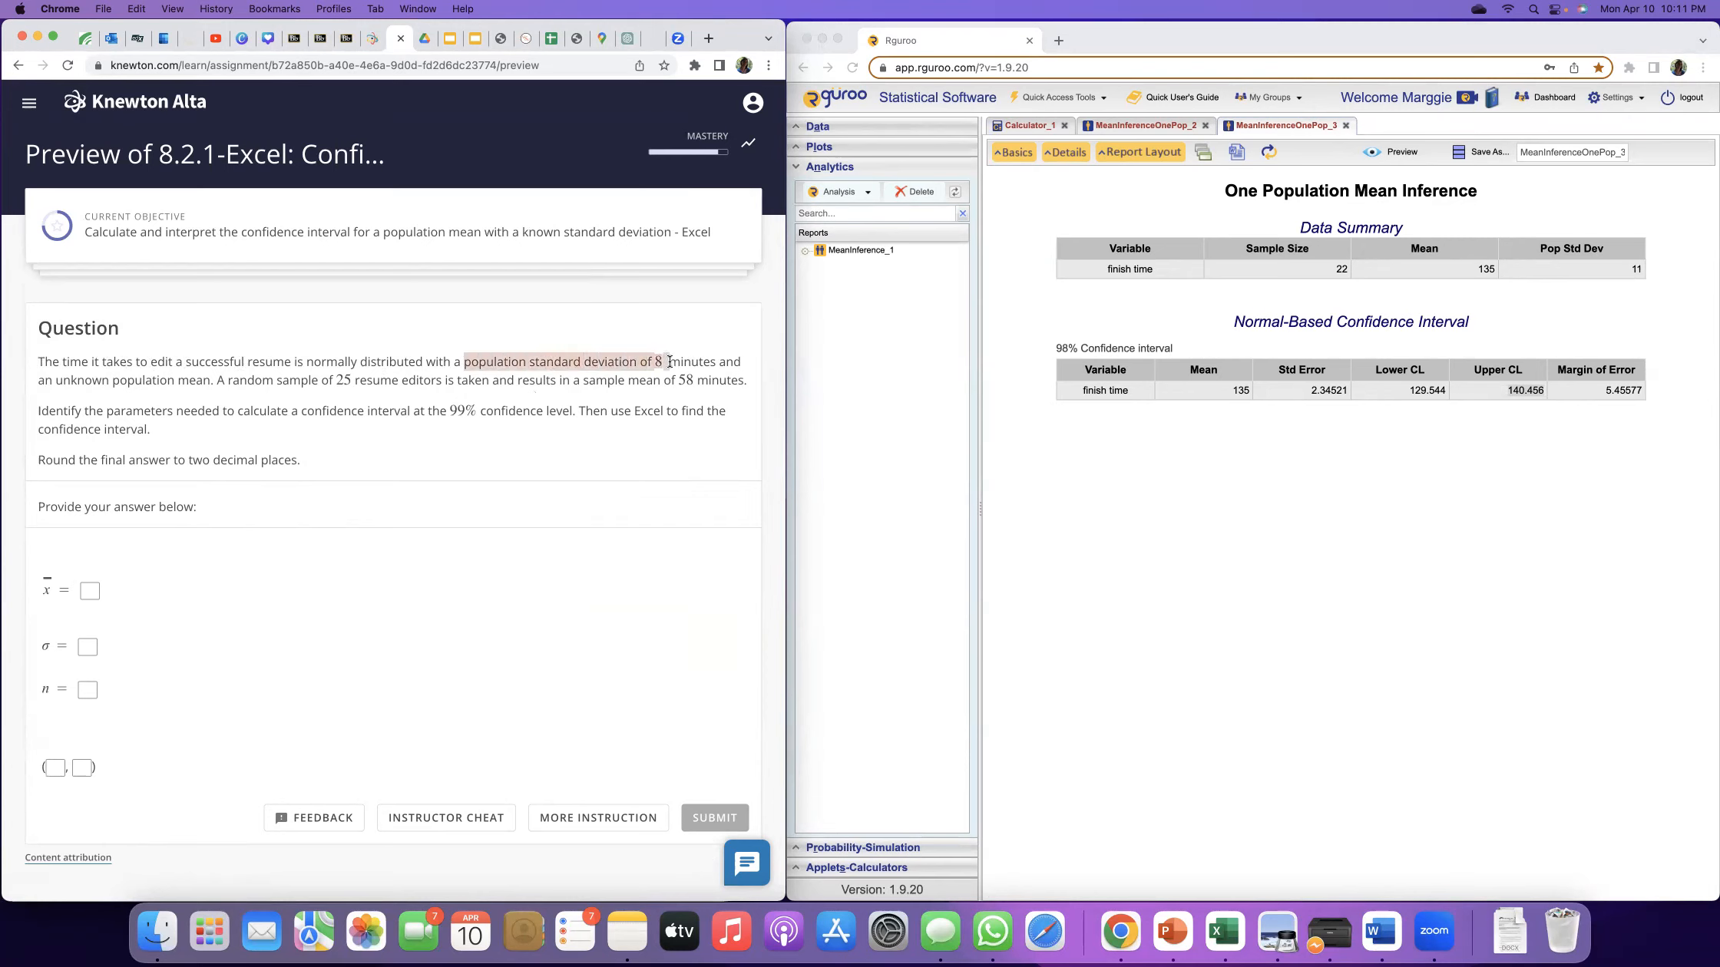
pyautogui.click(89, 649)
pyautogui.write('8')
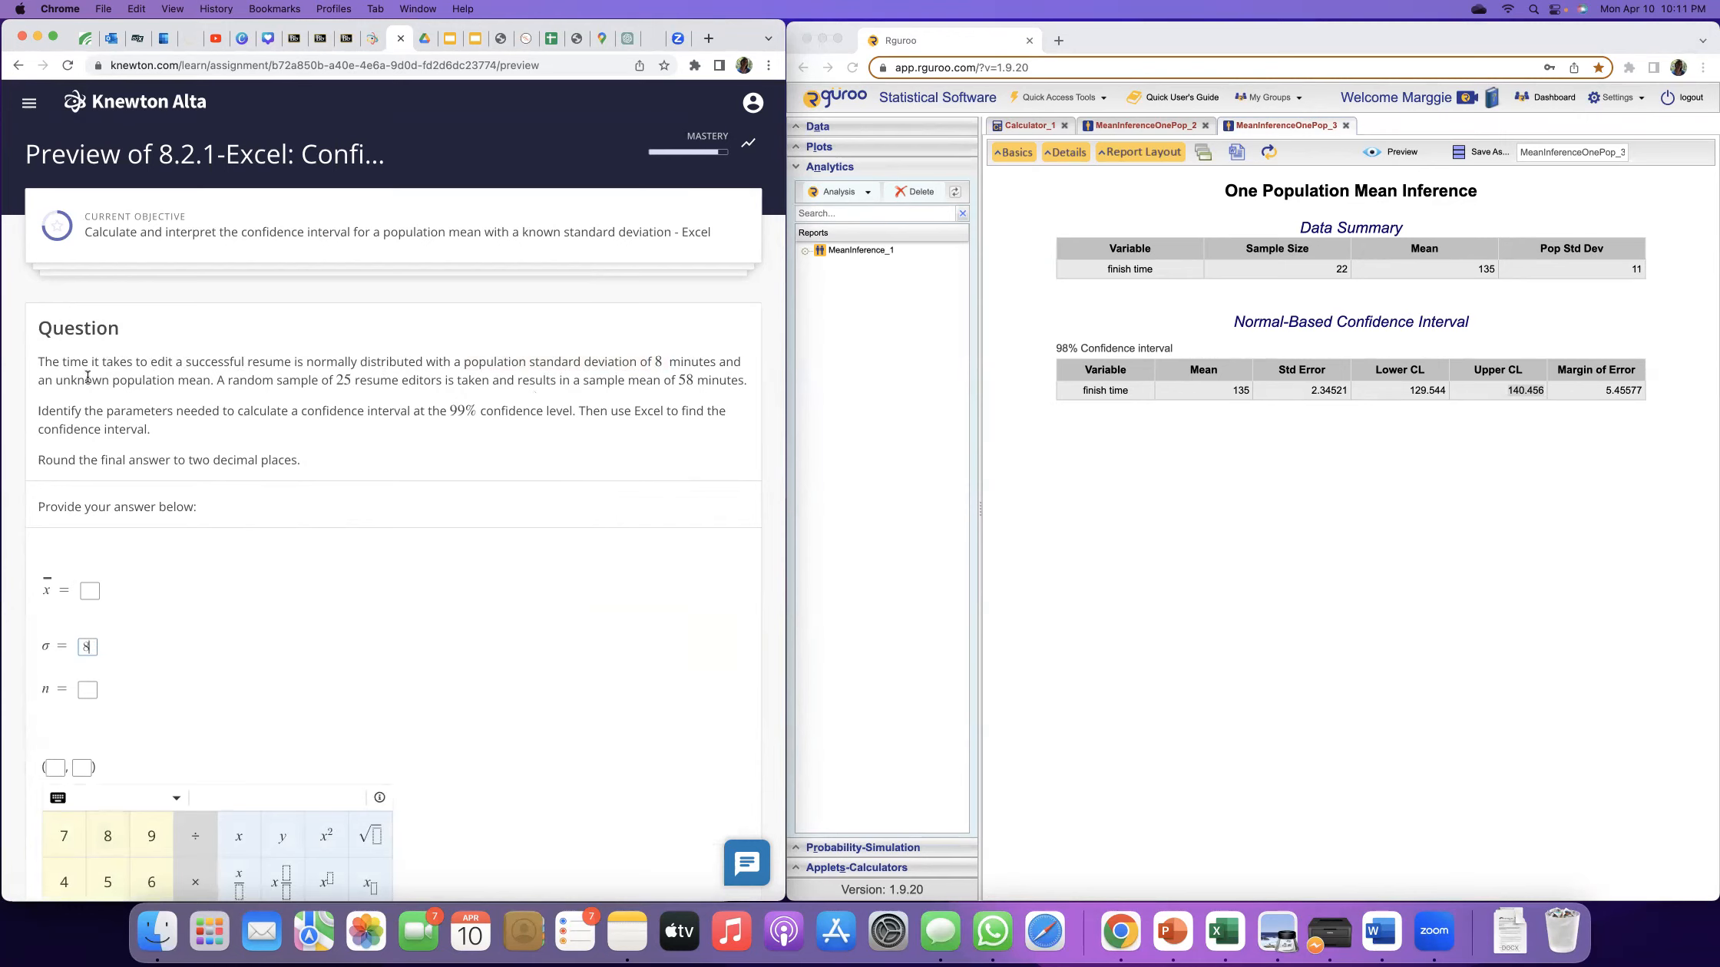
pyautogui.moveTo(214, 381); pyautogui.dragTo(478, 393)
pyautogui.click(89, 690)
pyautogui.write('25')
pyautogui.press('BackSpace')
pyautogui.click(318, 625)
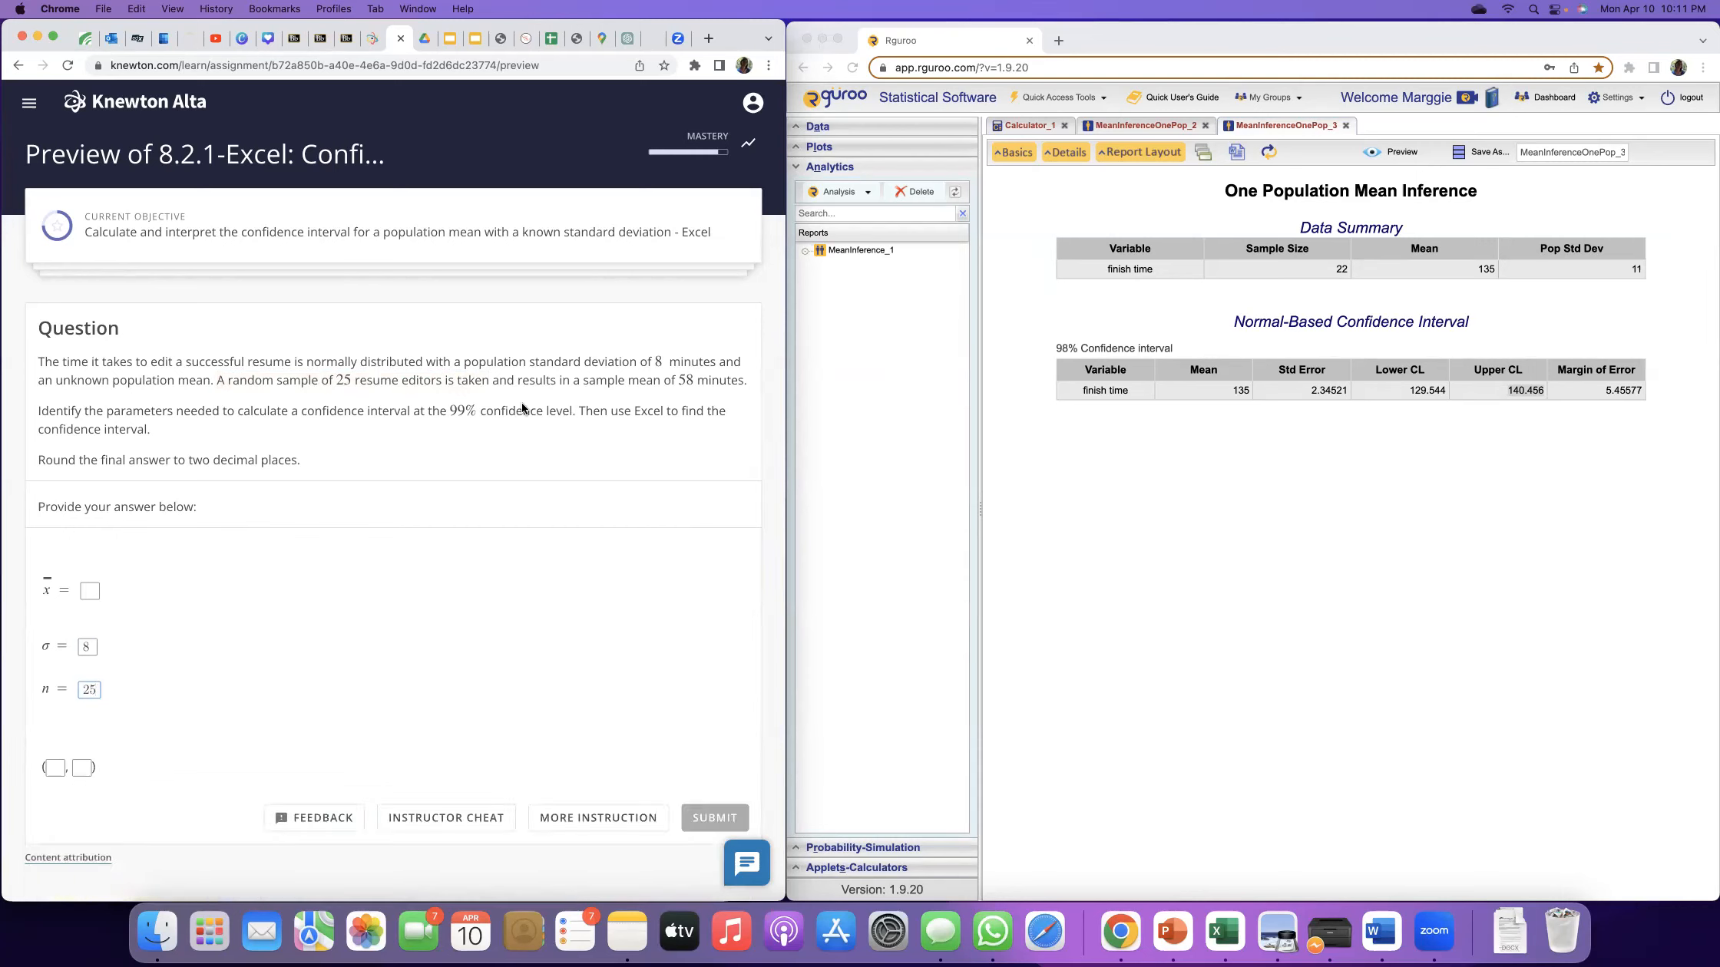
# Enter the sample mean of 58 for x̄ in the resume editing question.
pyautogui.moveTo(583, 379); pyautogui.dragTo(734, 379)
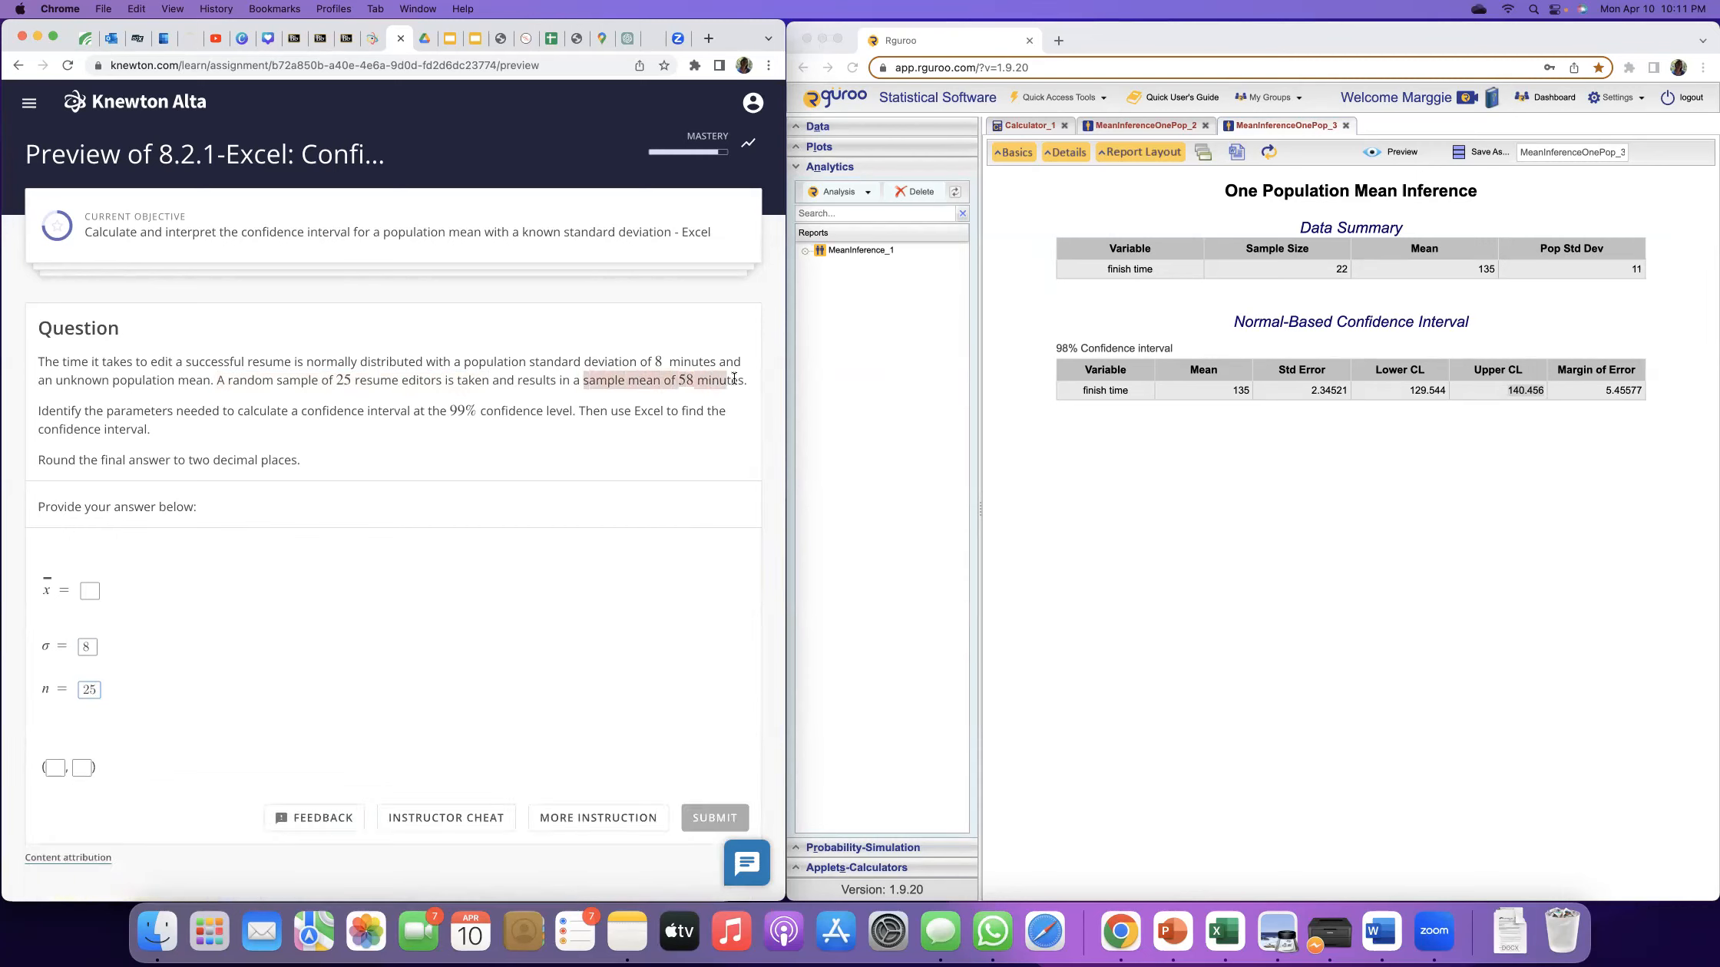
pyautogui.click(89, 585)
pyautogui.write('58')
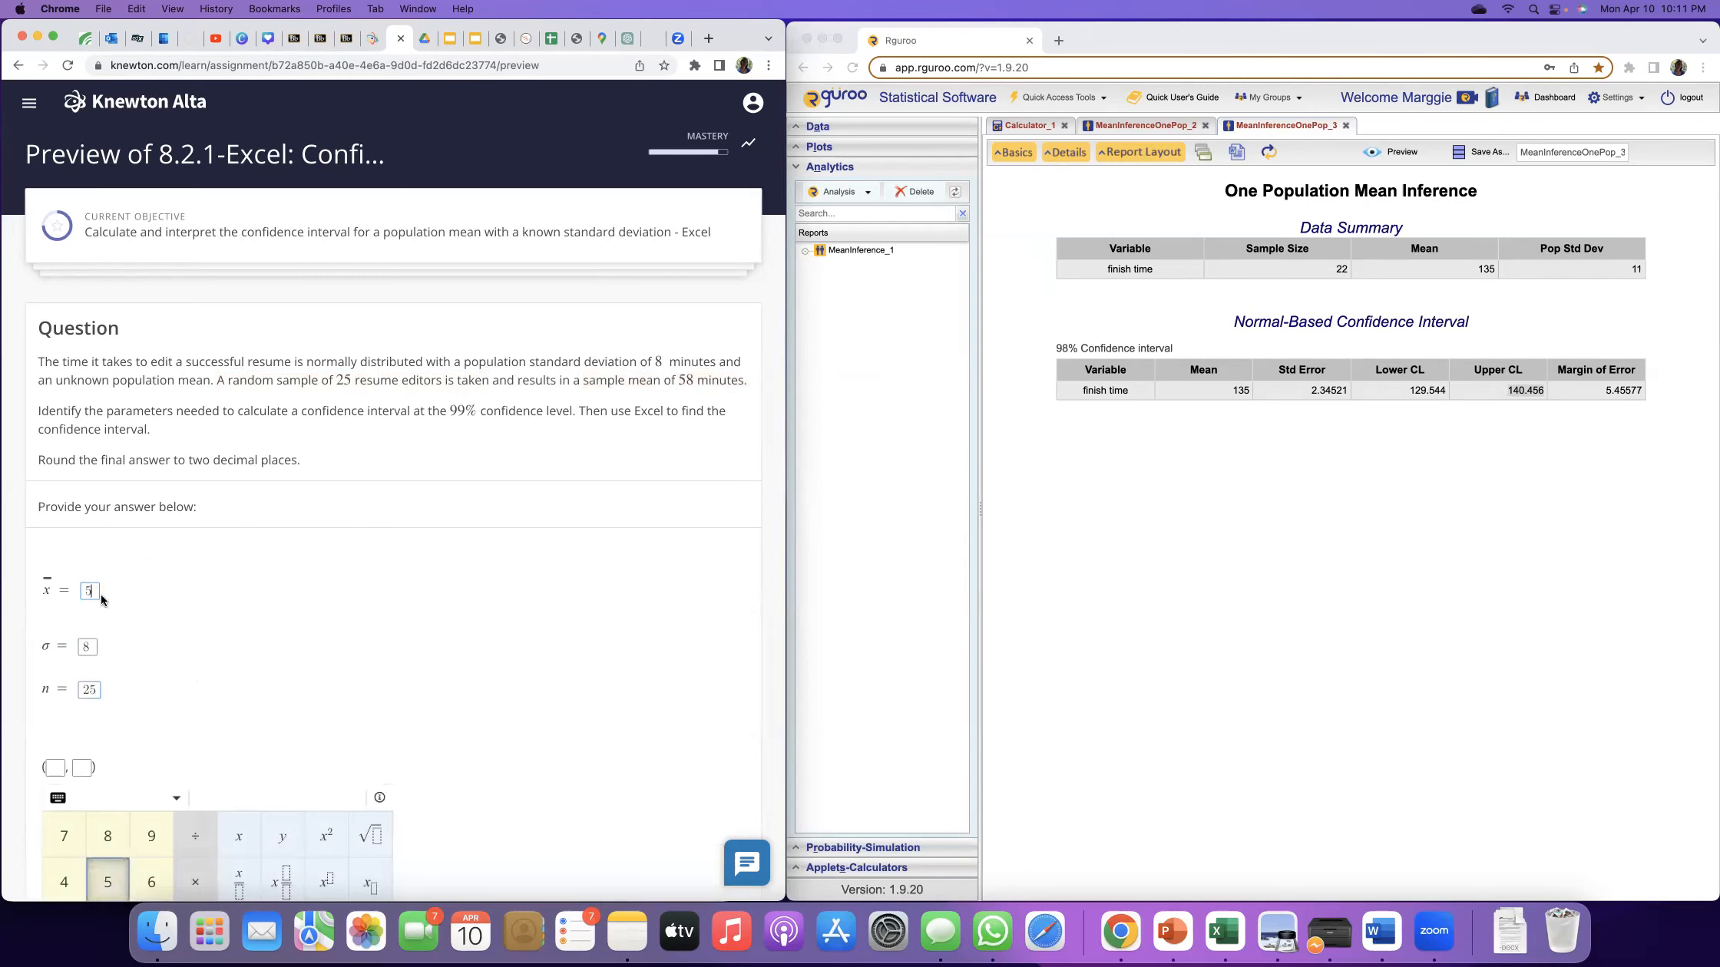
pyautogui.click(281, 612)
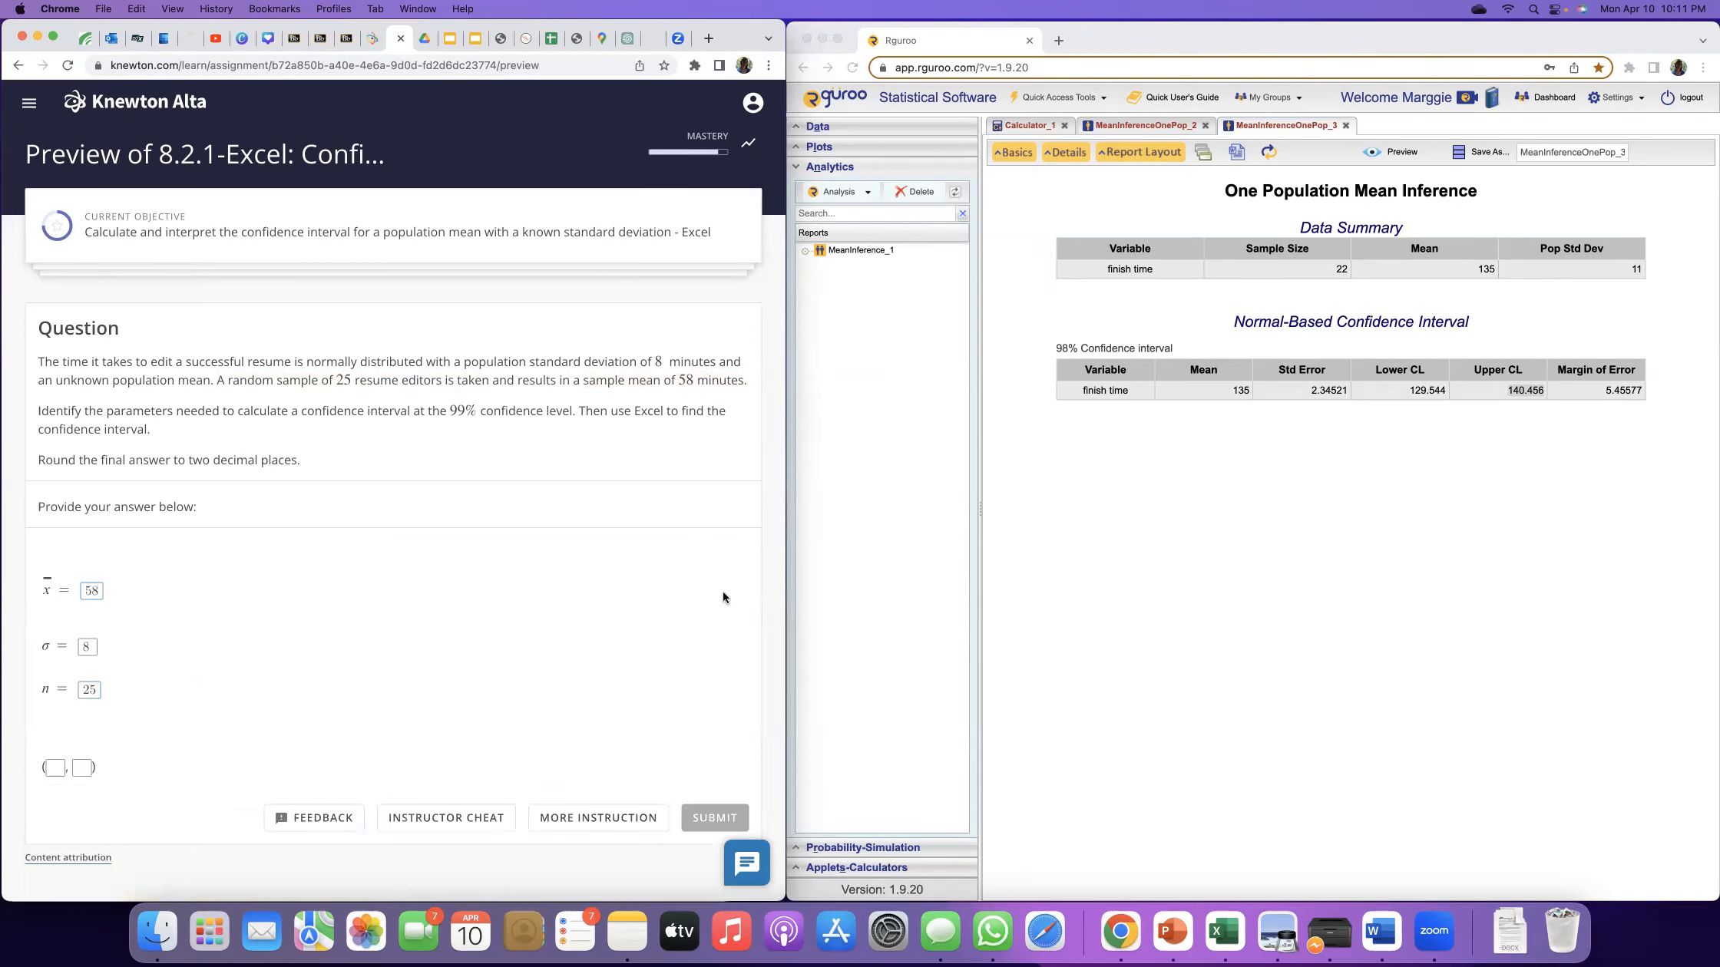
# Create another one population mean inference in Rguroo with sample mean 58, population standard deviation 8 and sample size 25.
pyautogui.click(1294, 516)
pyautogui.click(852, 193)
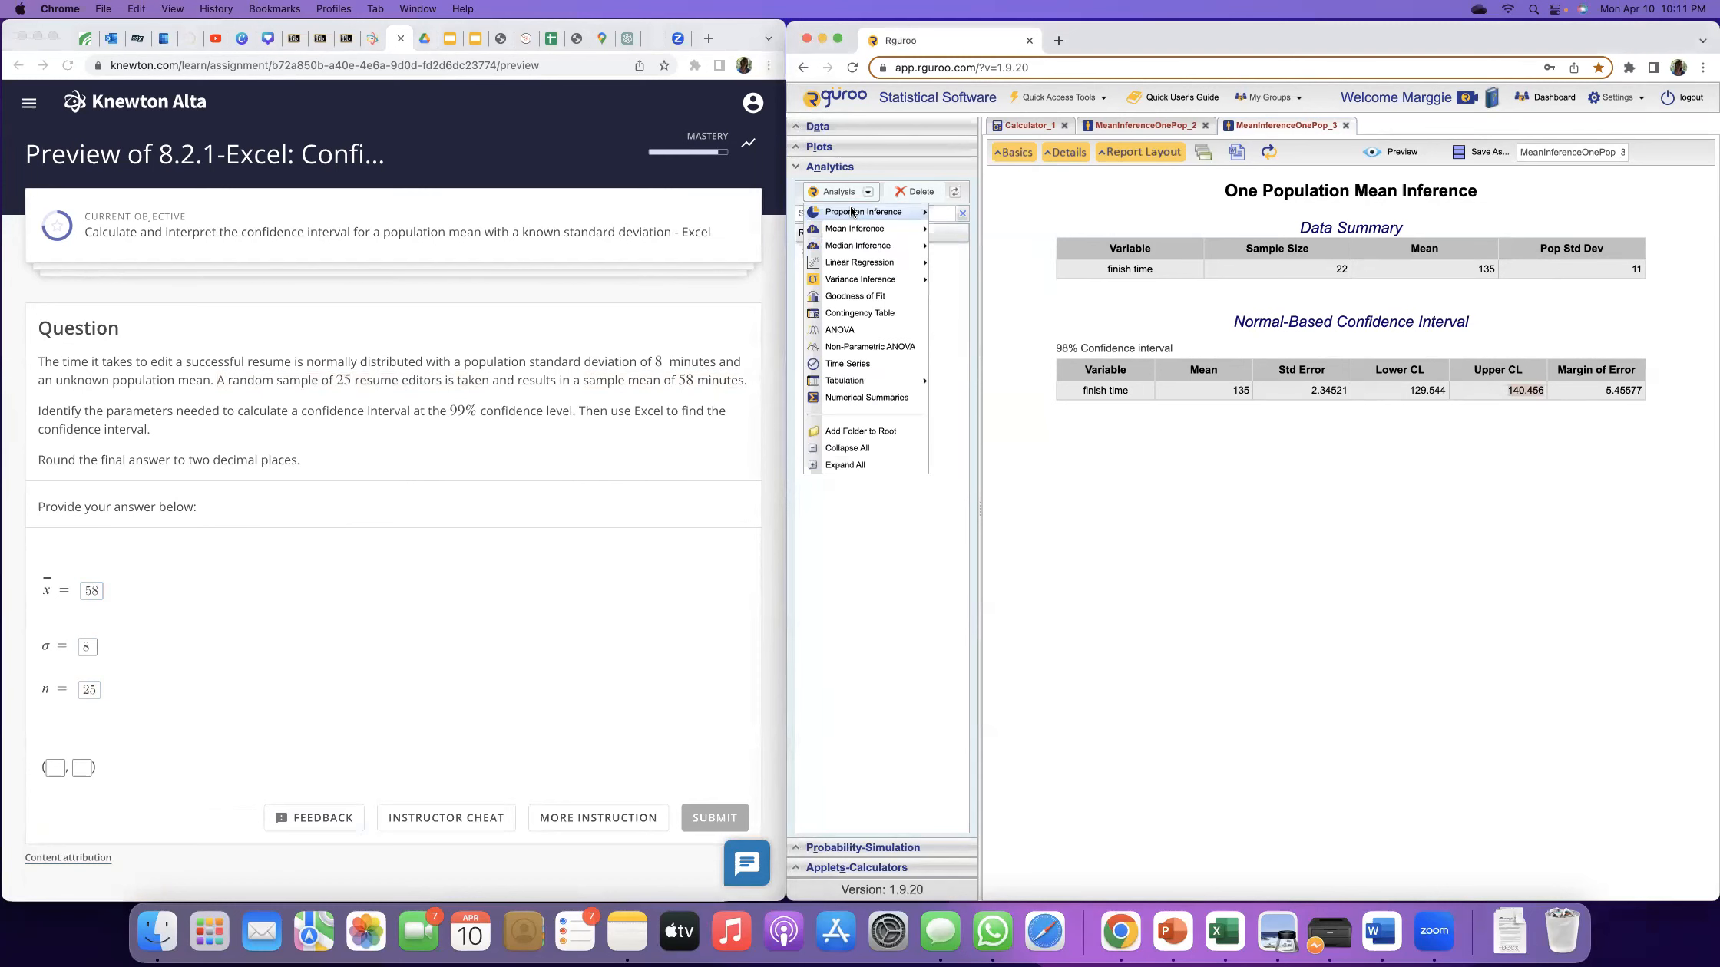
pyautogui.moveTo(854, 229)
pyautogui.click(969, 229)
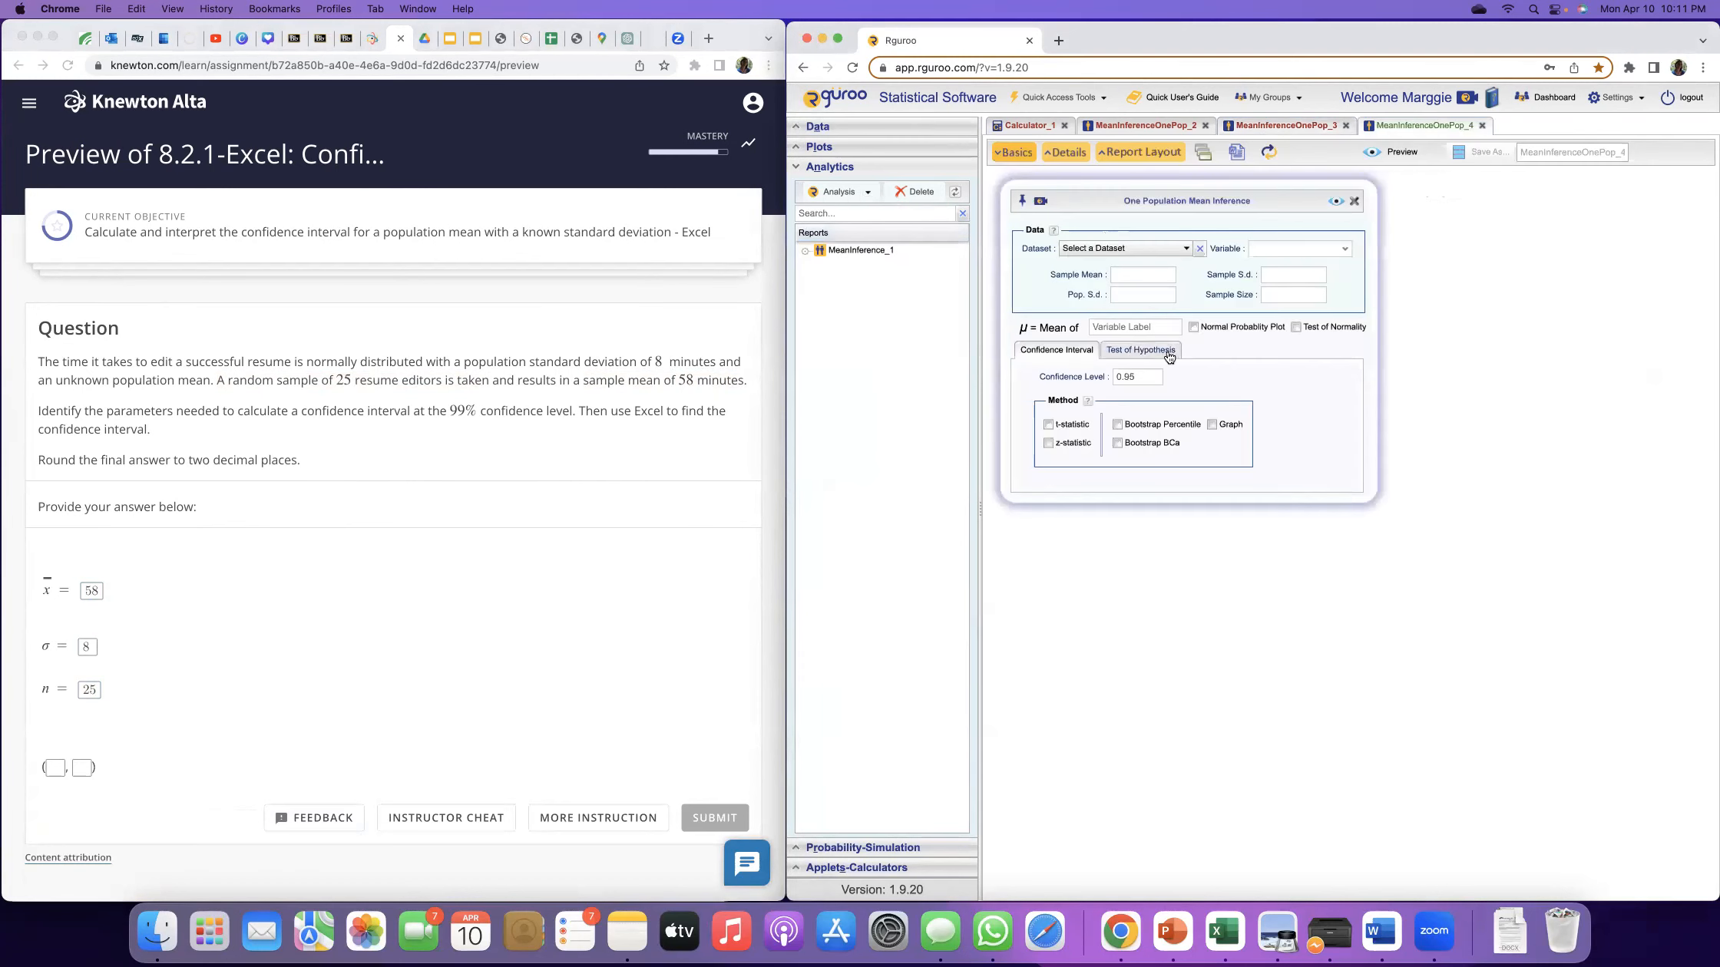
pyautogui.click(1131, 275)
pyautogui.write('58')
pyautogui.click(1142, 297)
pyautogui.write('8')
pyautogui.click(1278, 292)
pyautogui.write('25')
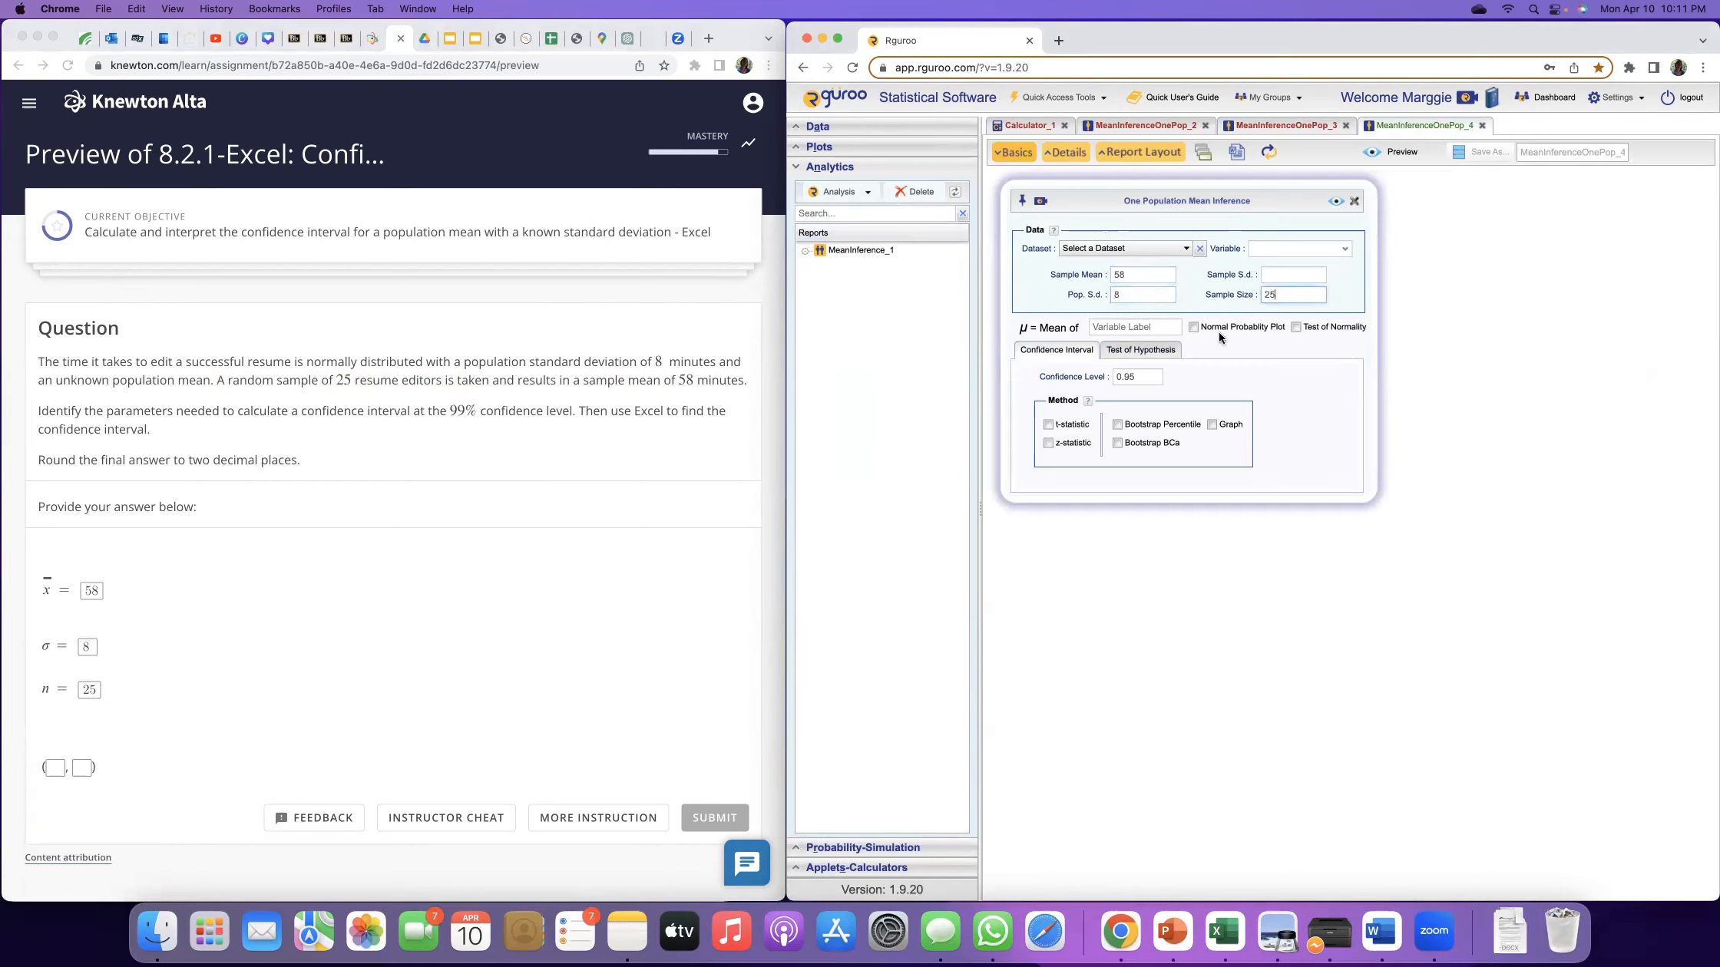
# Set the confidence level to 0.99 with the z-statistic method, and try to generate the report without a variable label.
pyautogui.click(1156, 377)
pyautogui.click(1047, 442)
pyautogui.click(1336, 201)
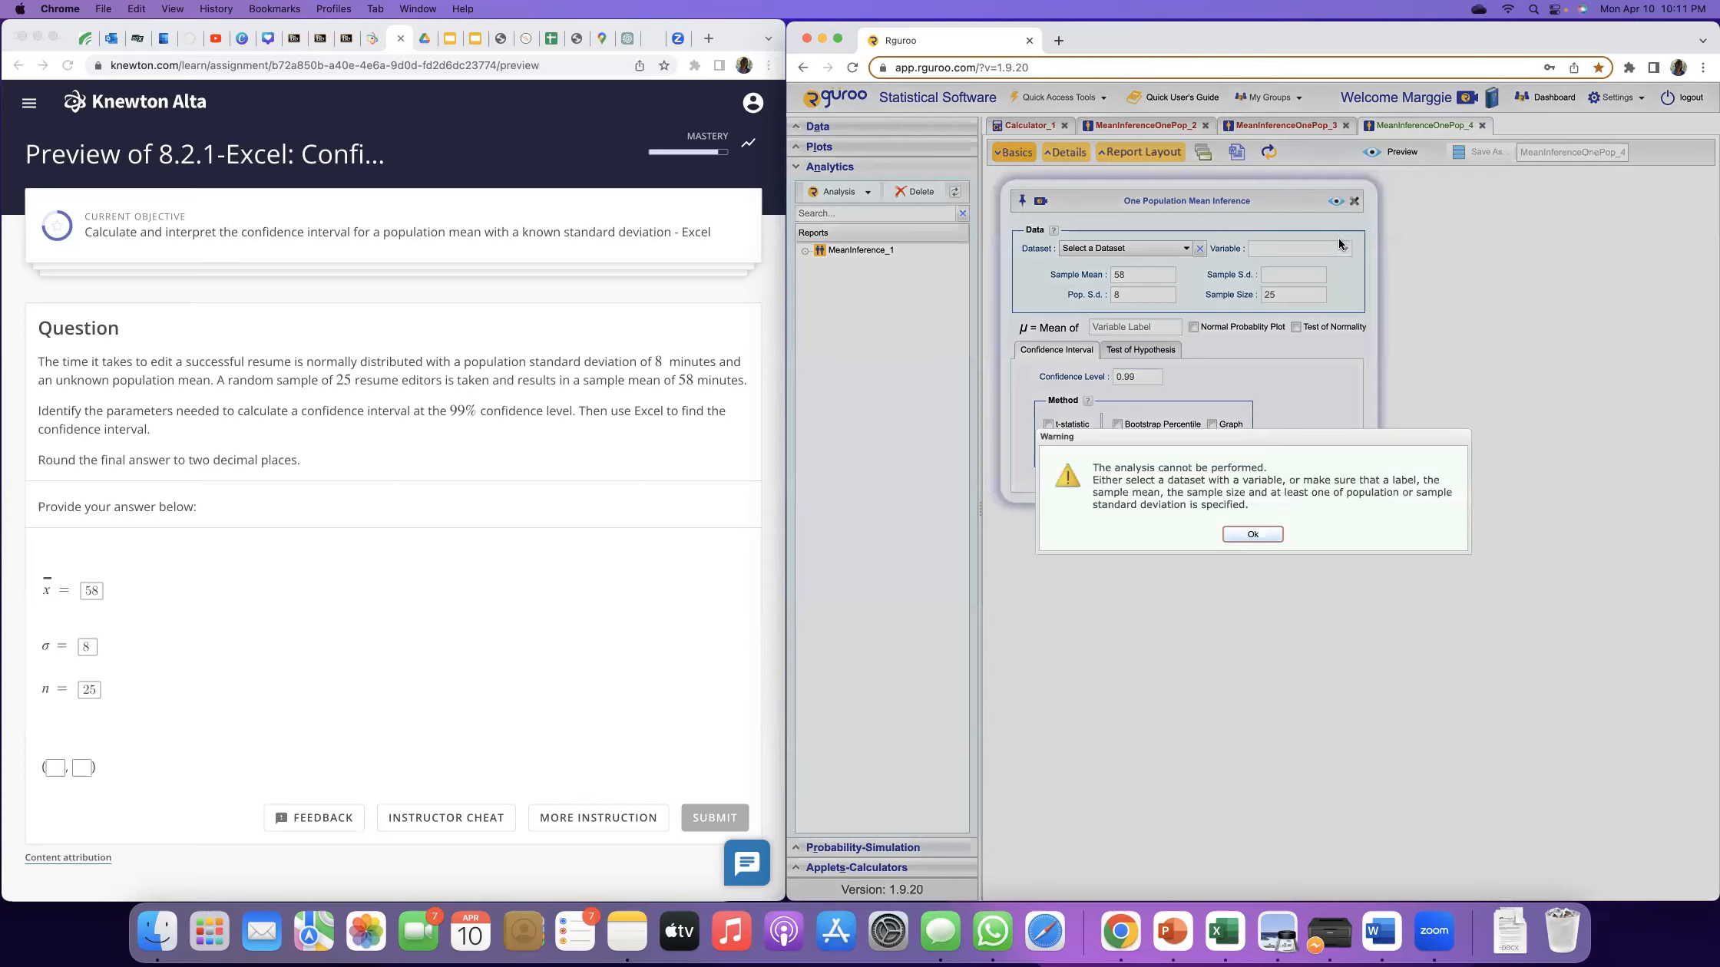
pyautogui.click(1259, 533)
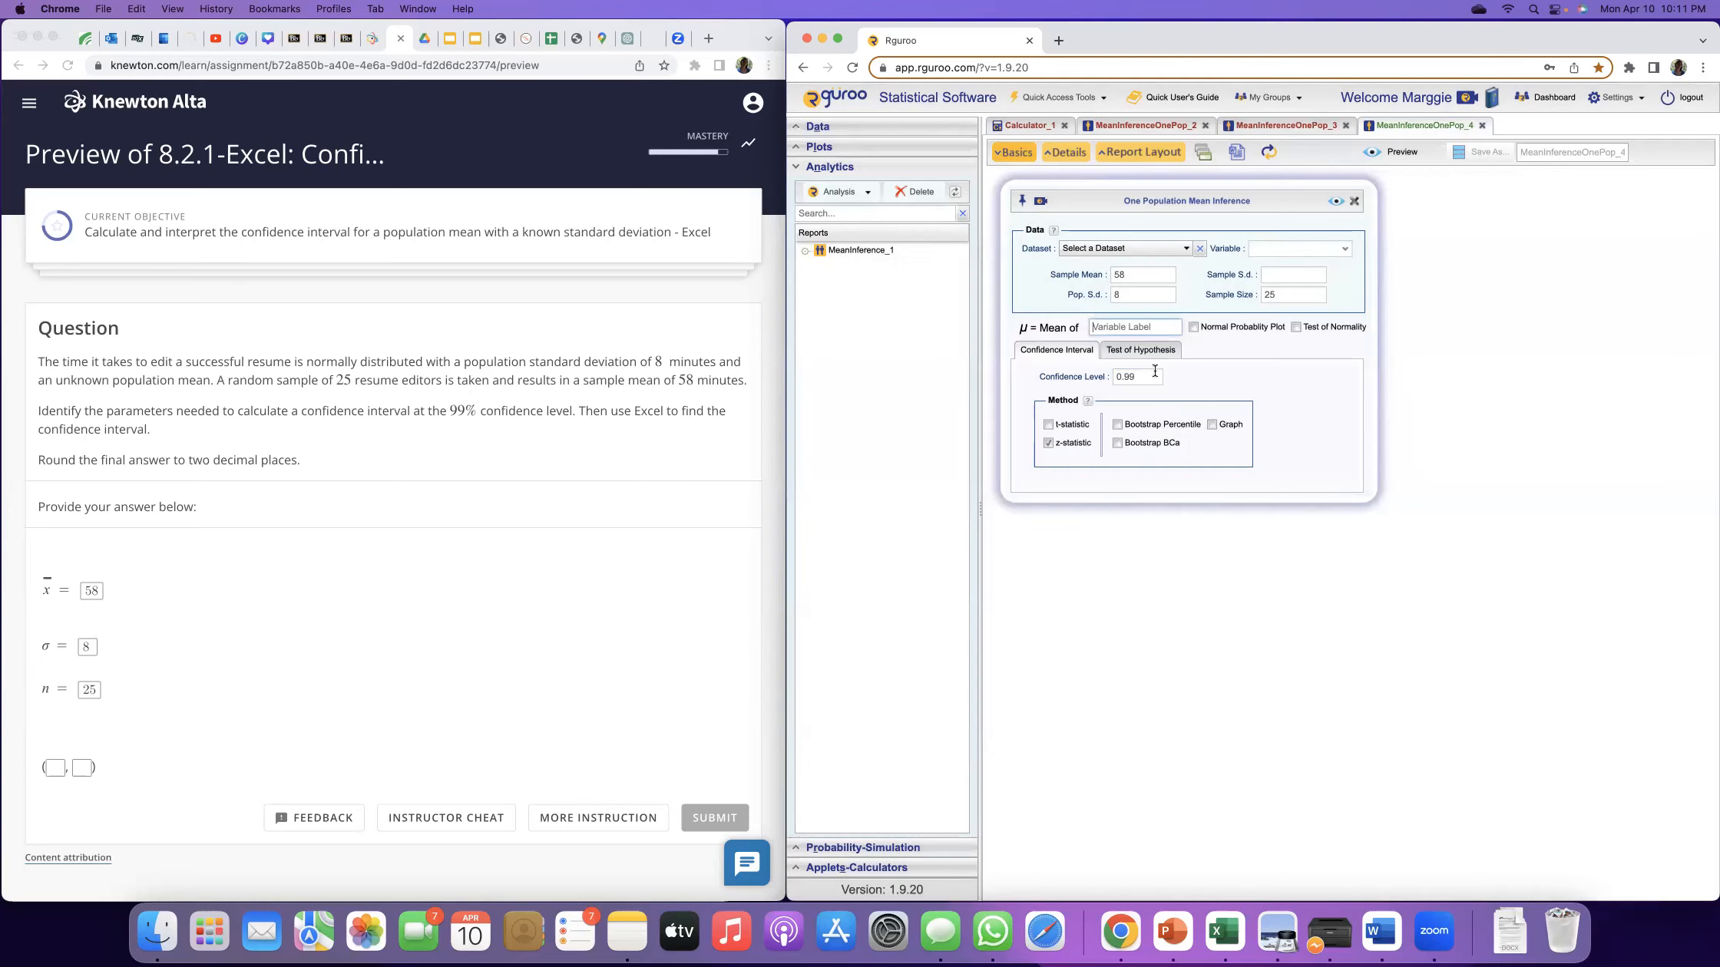
# Label the variable "time" and generate the 99% confidence interval report for the one population mean inference.
pyautogui.click(1135, 327)
pyautogui.write('time')
pyautogui.click(1337, 203)
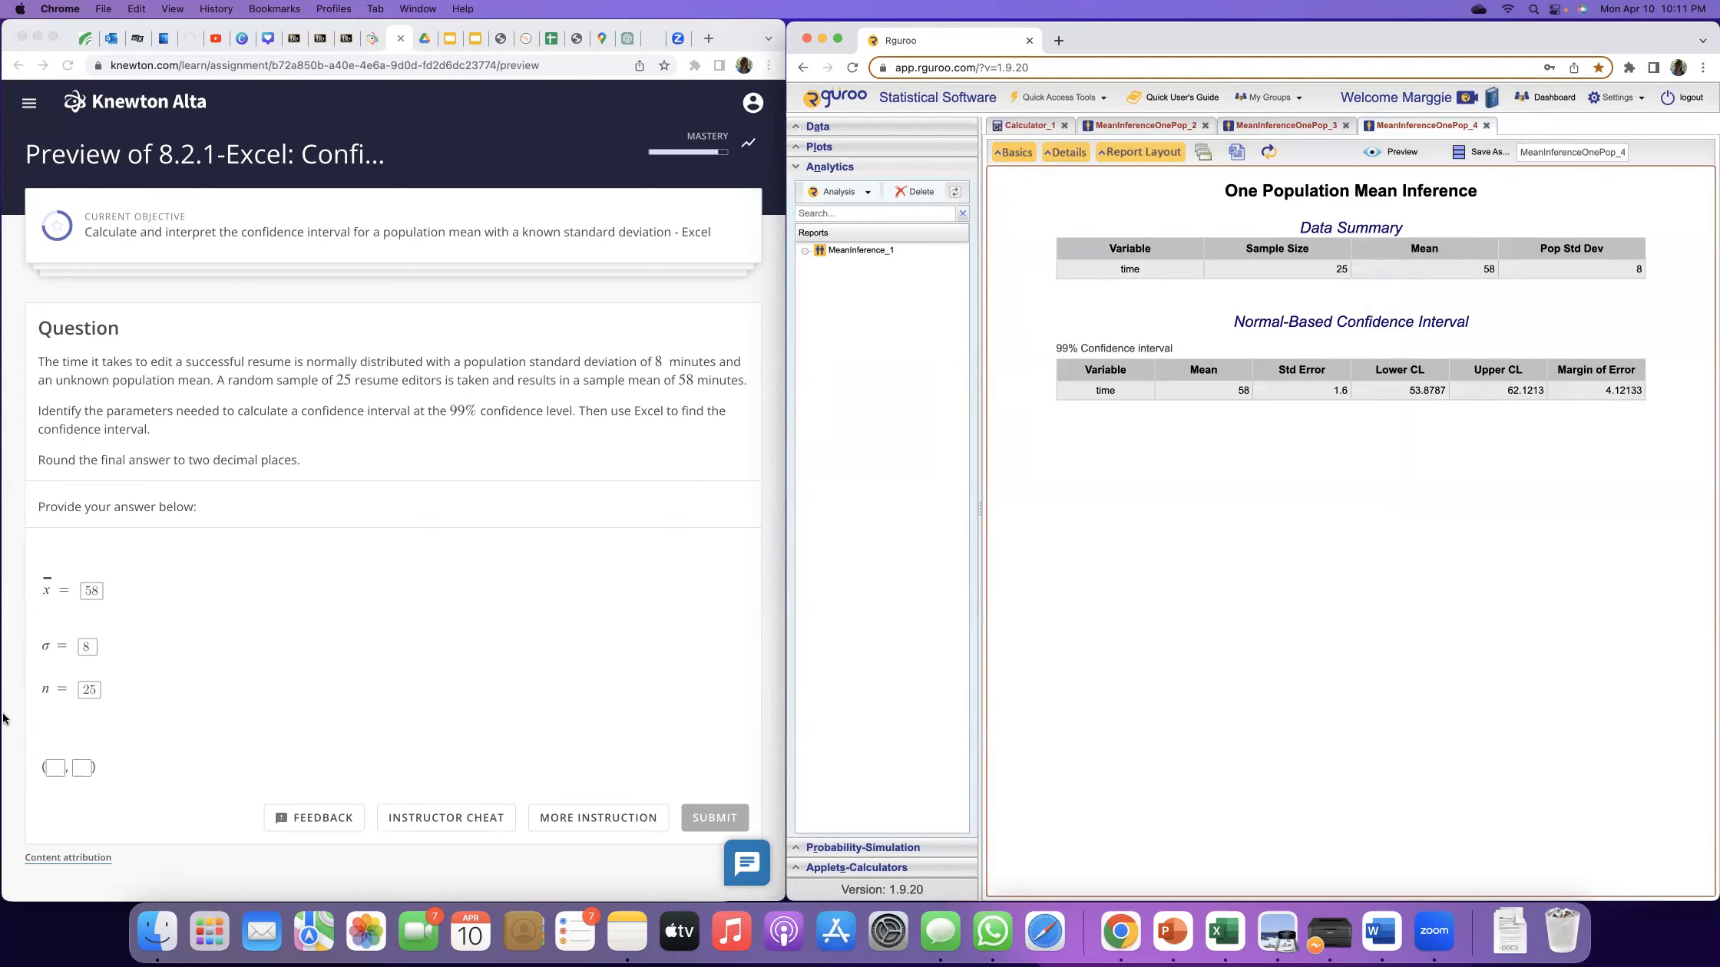
# Enter the confidence interval (53.88, 62.12) in the Knewton Alta resume editing question and submit the answer.
pyautogui.click(53, 767)
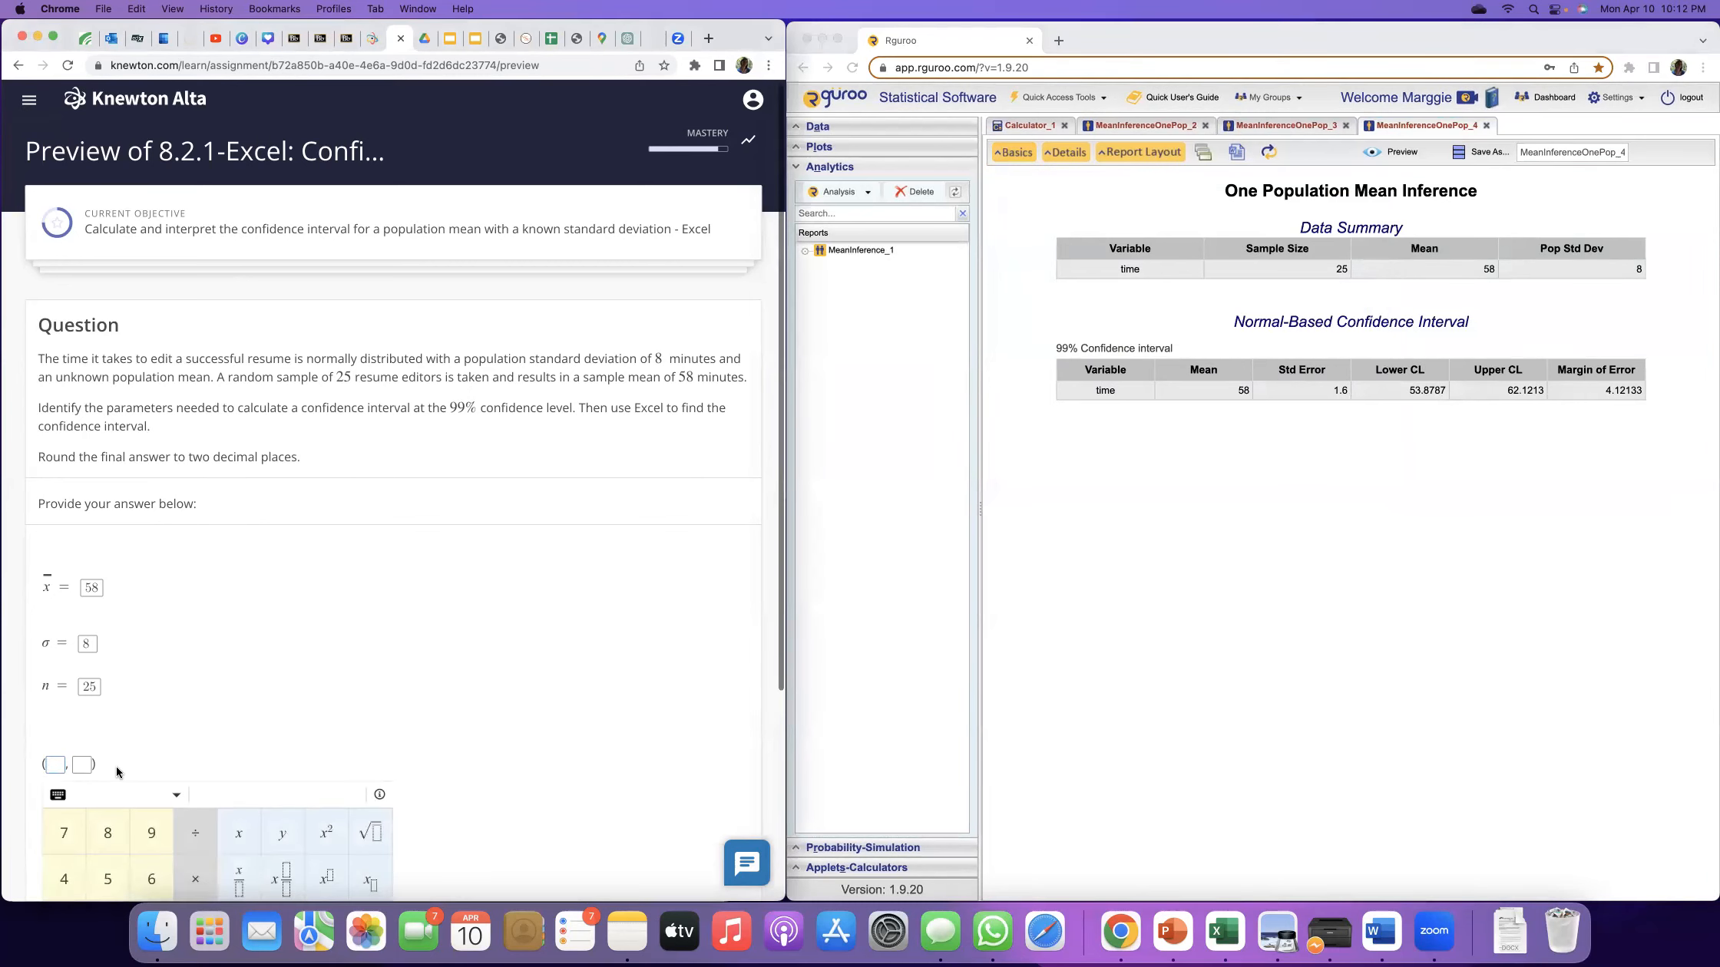
pyautogui.write('53.88')
pyautogui.press('Tab')
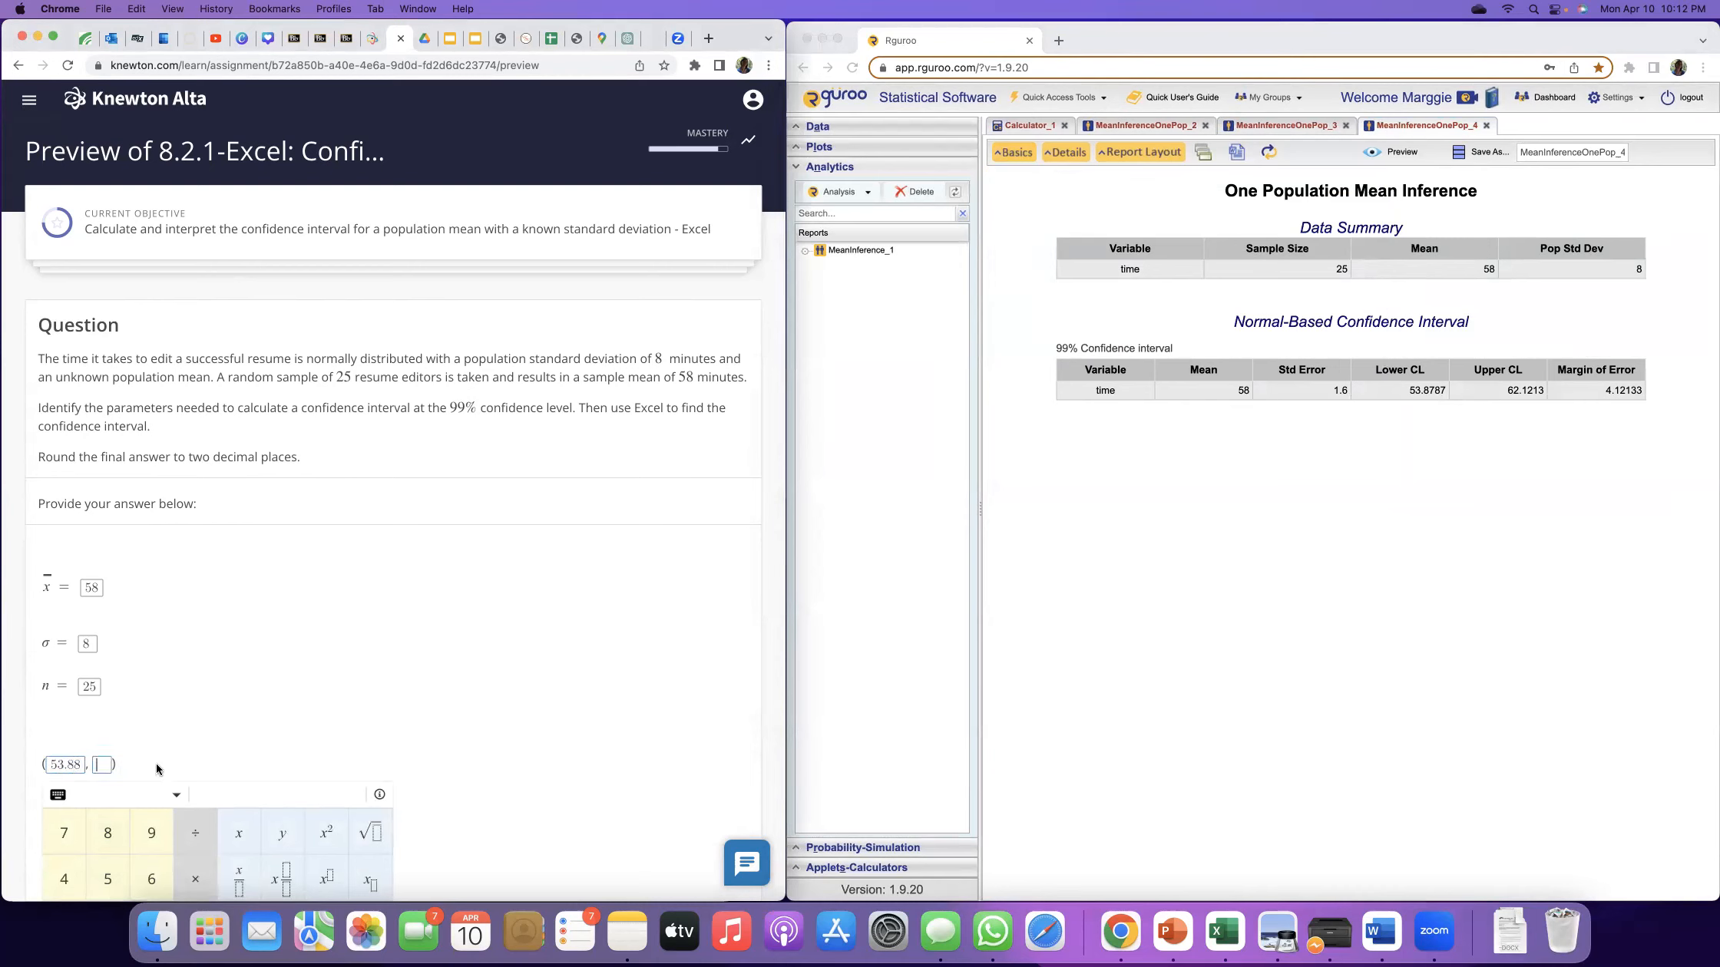
pyautogui.write('62.12')
pyautogui.click(241, 760)
pyautogui.click(708, 795)
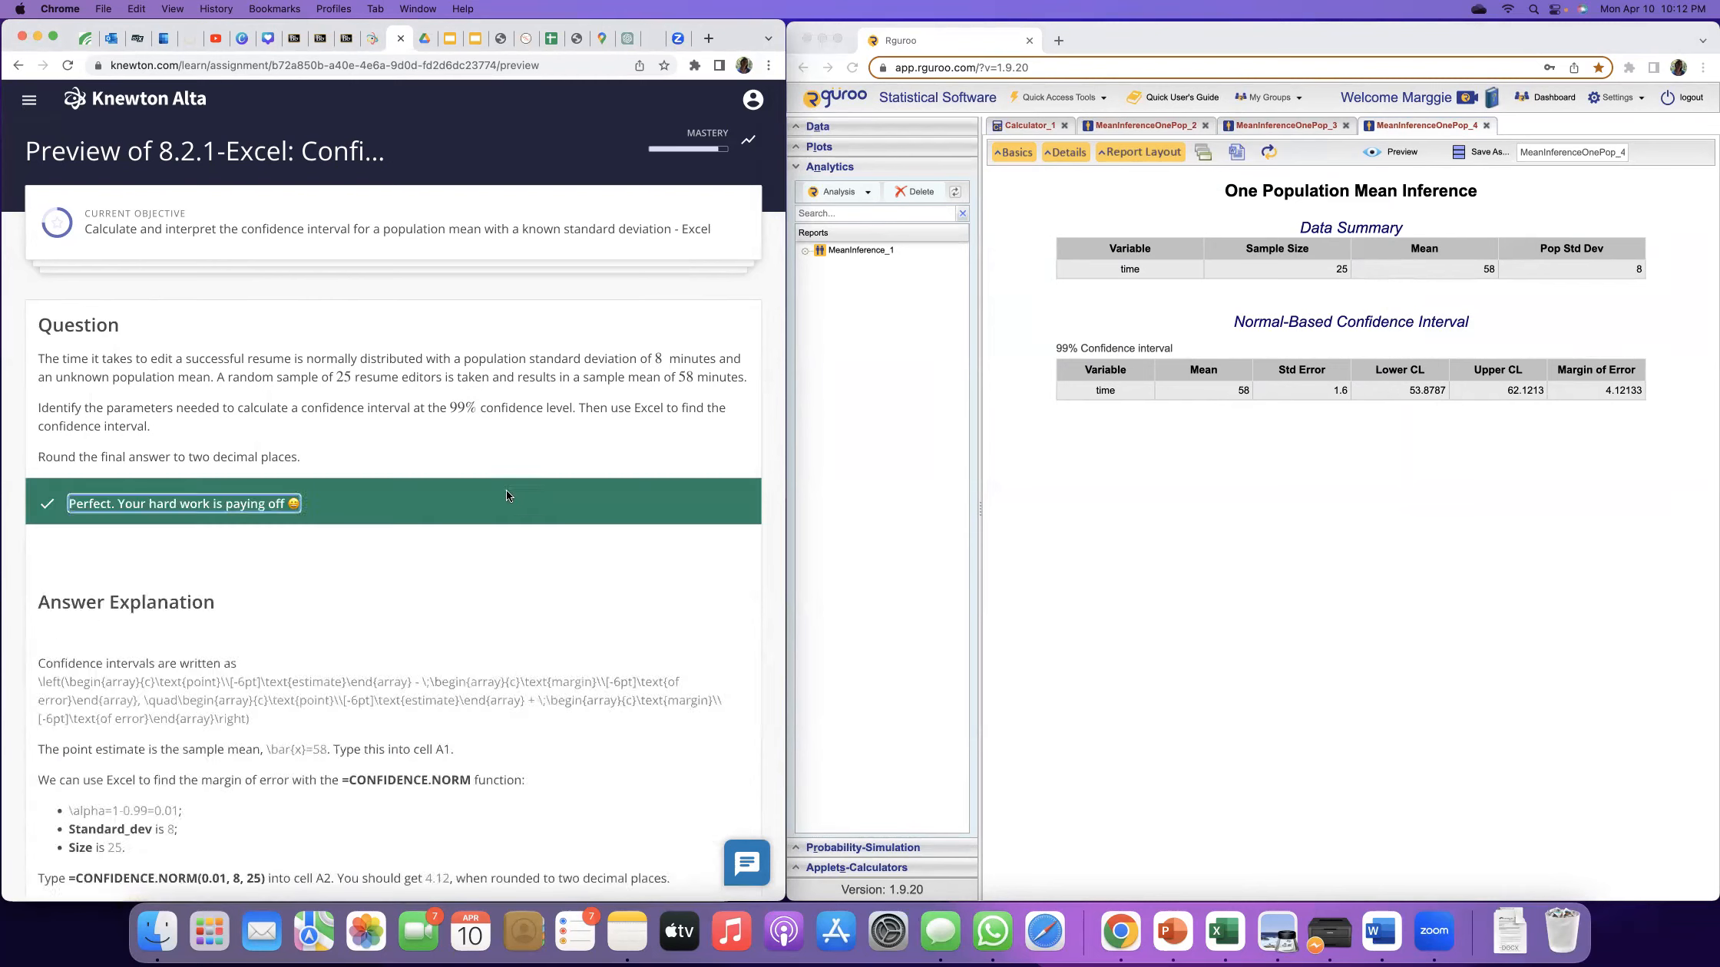
# Review the graded answer and the answer explanation for the resume editing question.
pyautogui.scroll(-1, 525, 504)
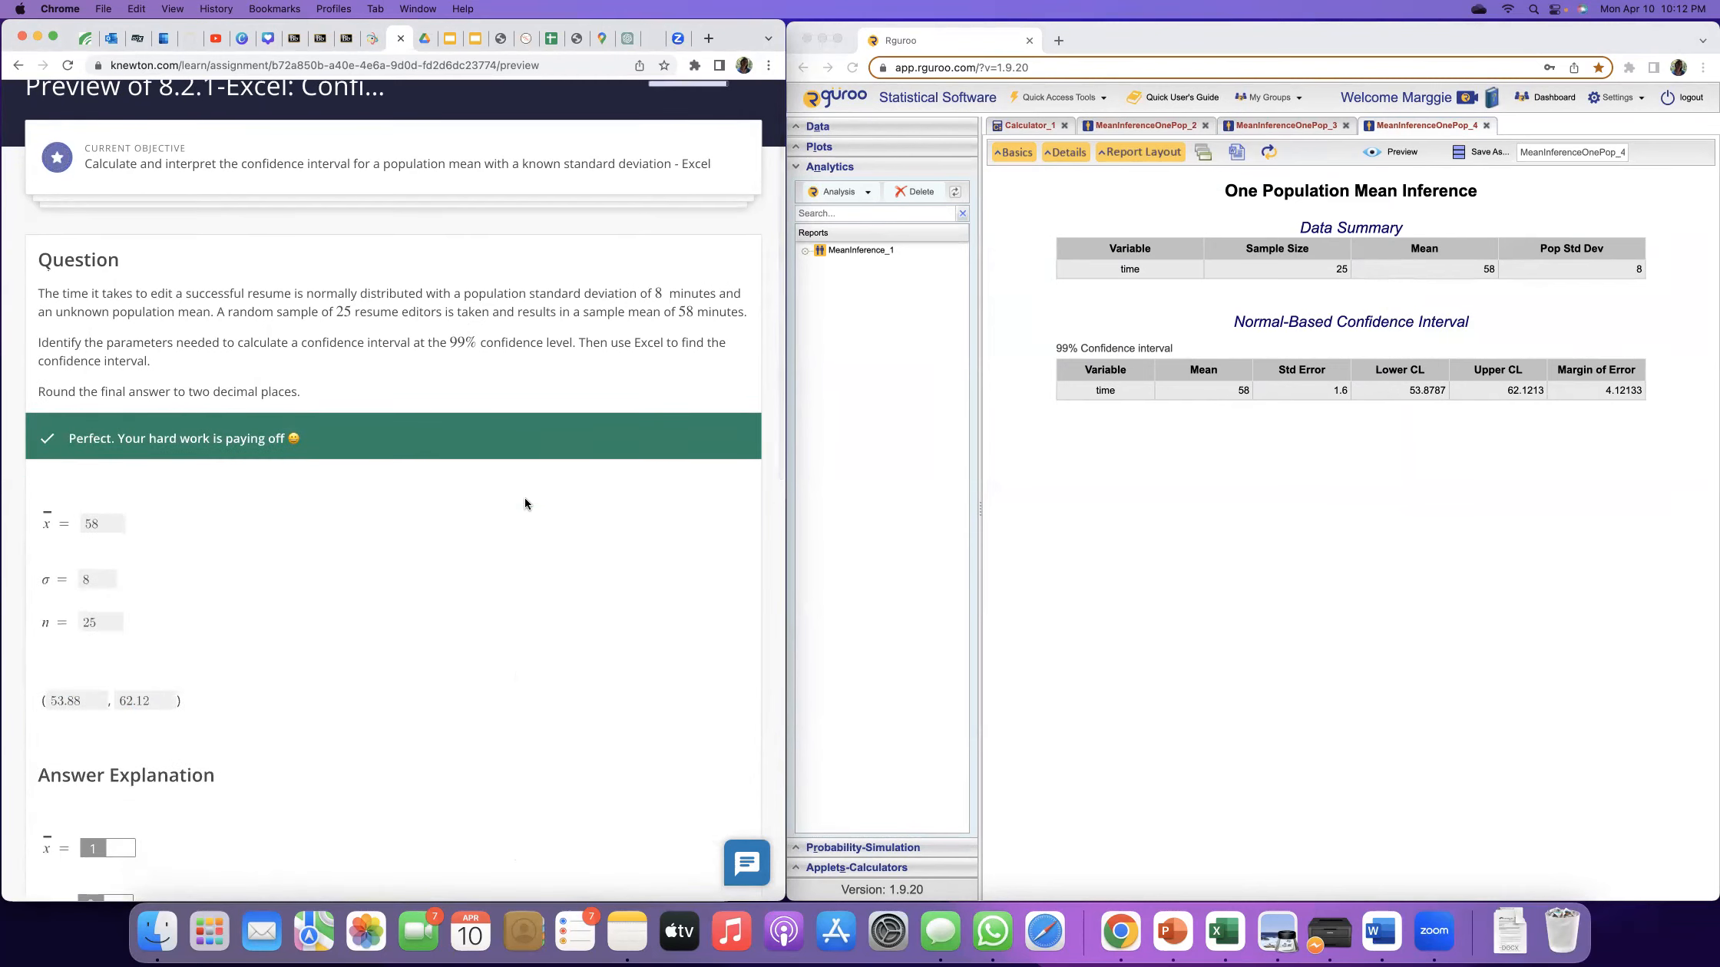
pyautogui.scroll(-4, 643, 794)
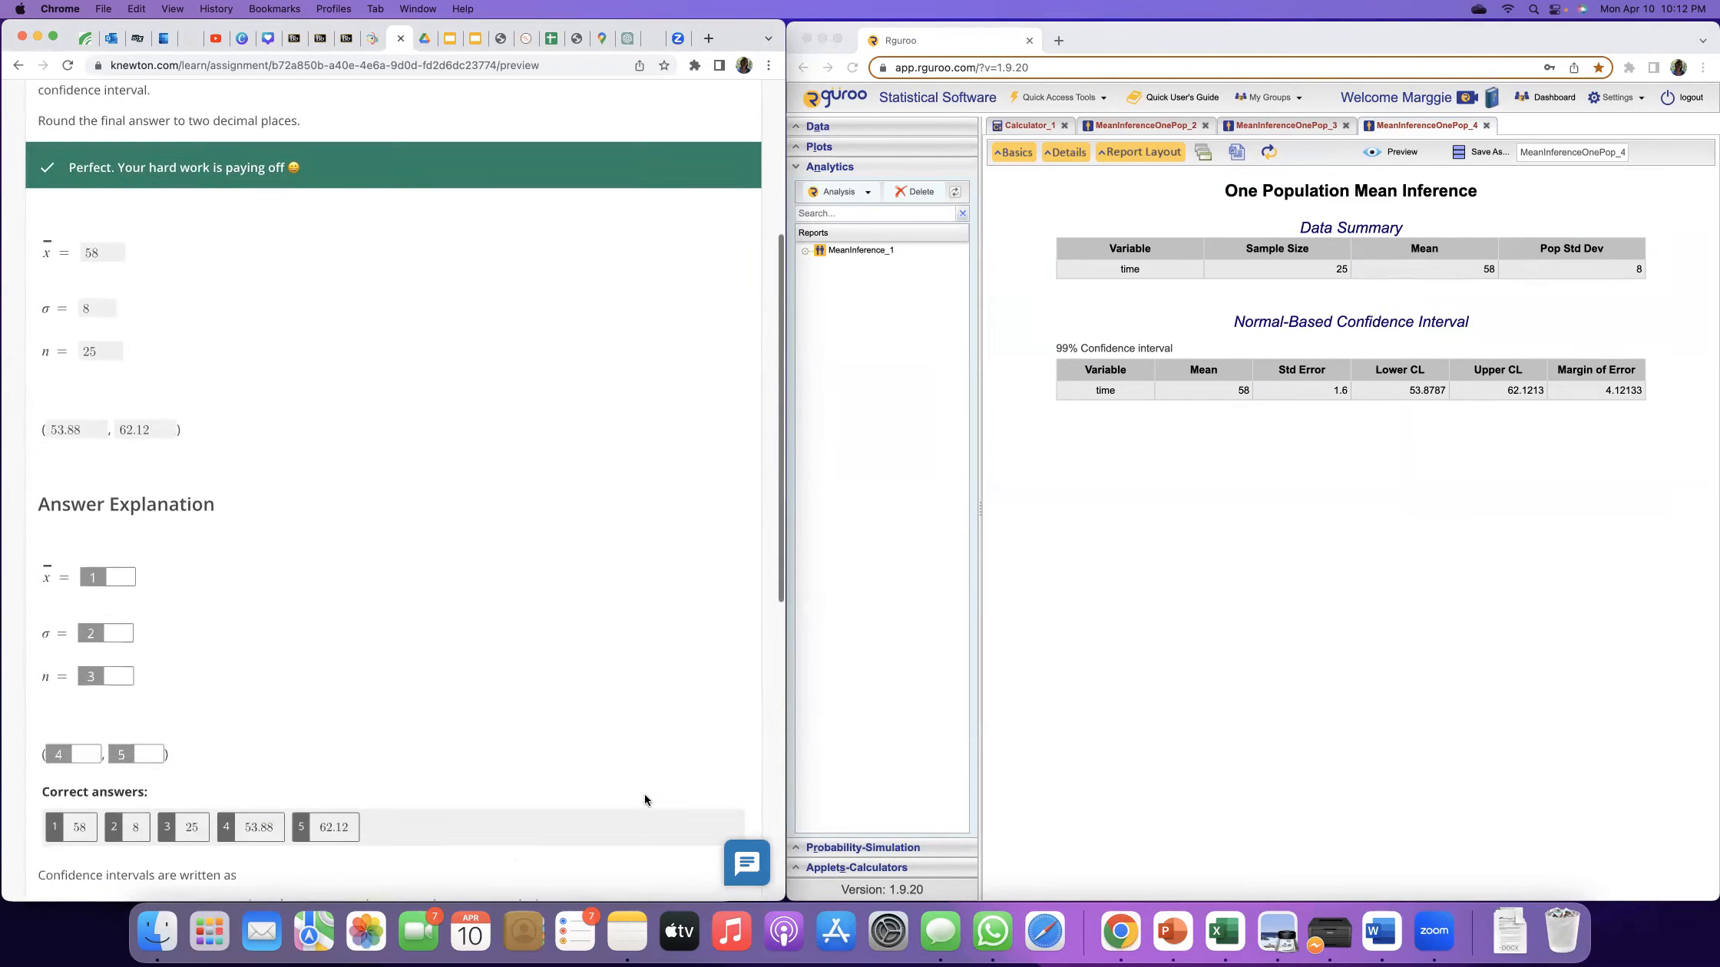
pyautogui.scroll(-2, 640, 790)
pyautogui.scroll(-4, 606, 553)
pyautogui.scroll(9, 614, 501)
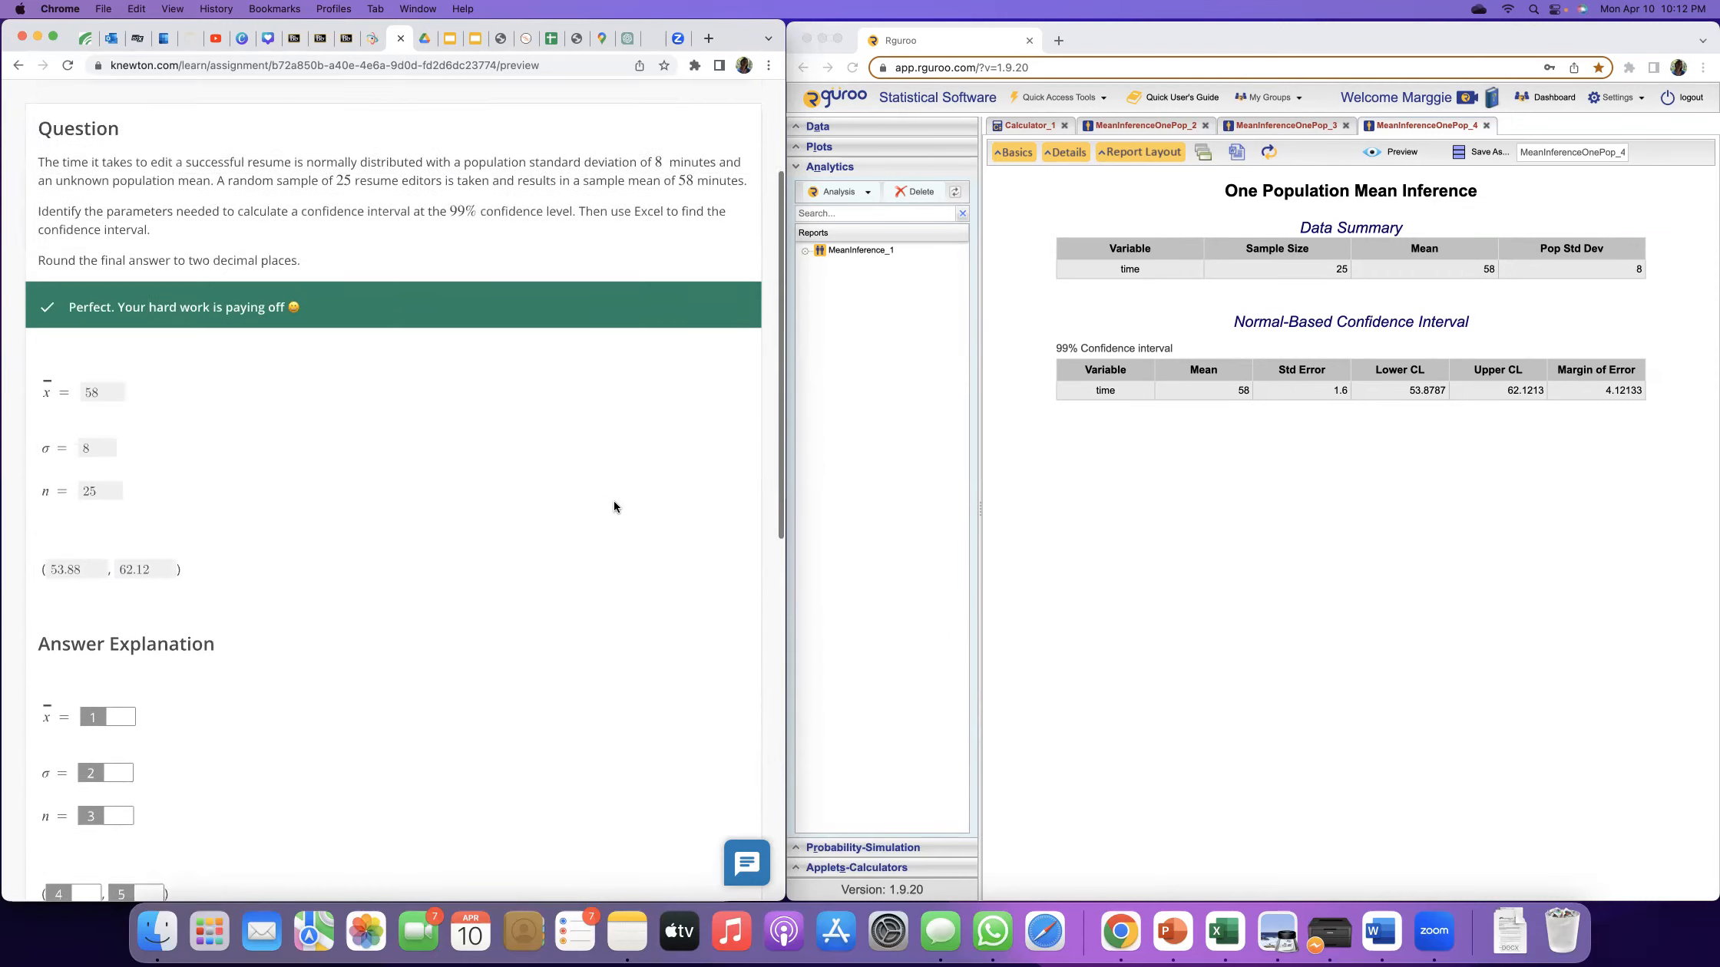
pyautogui.scroll(3, 614, 502)
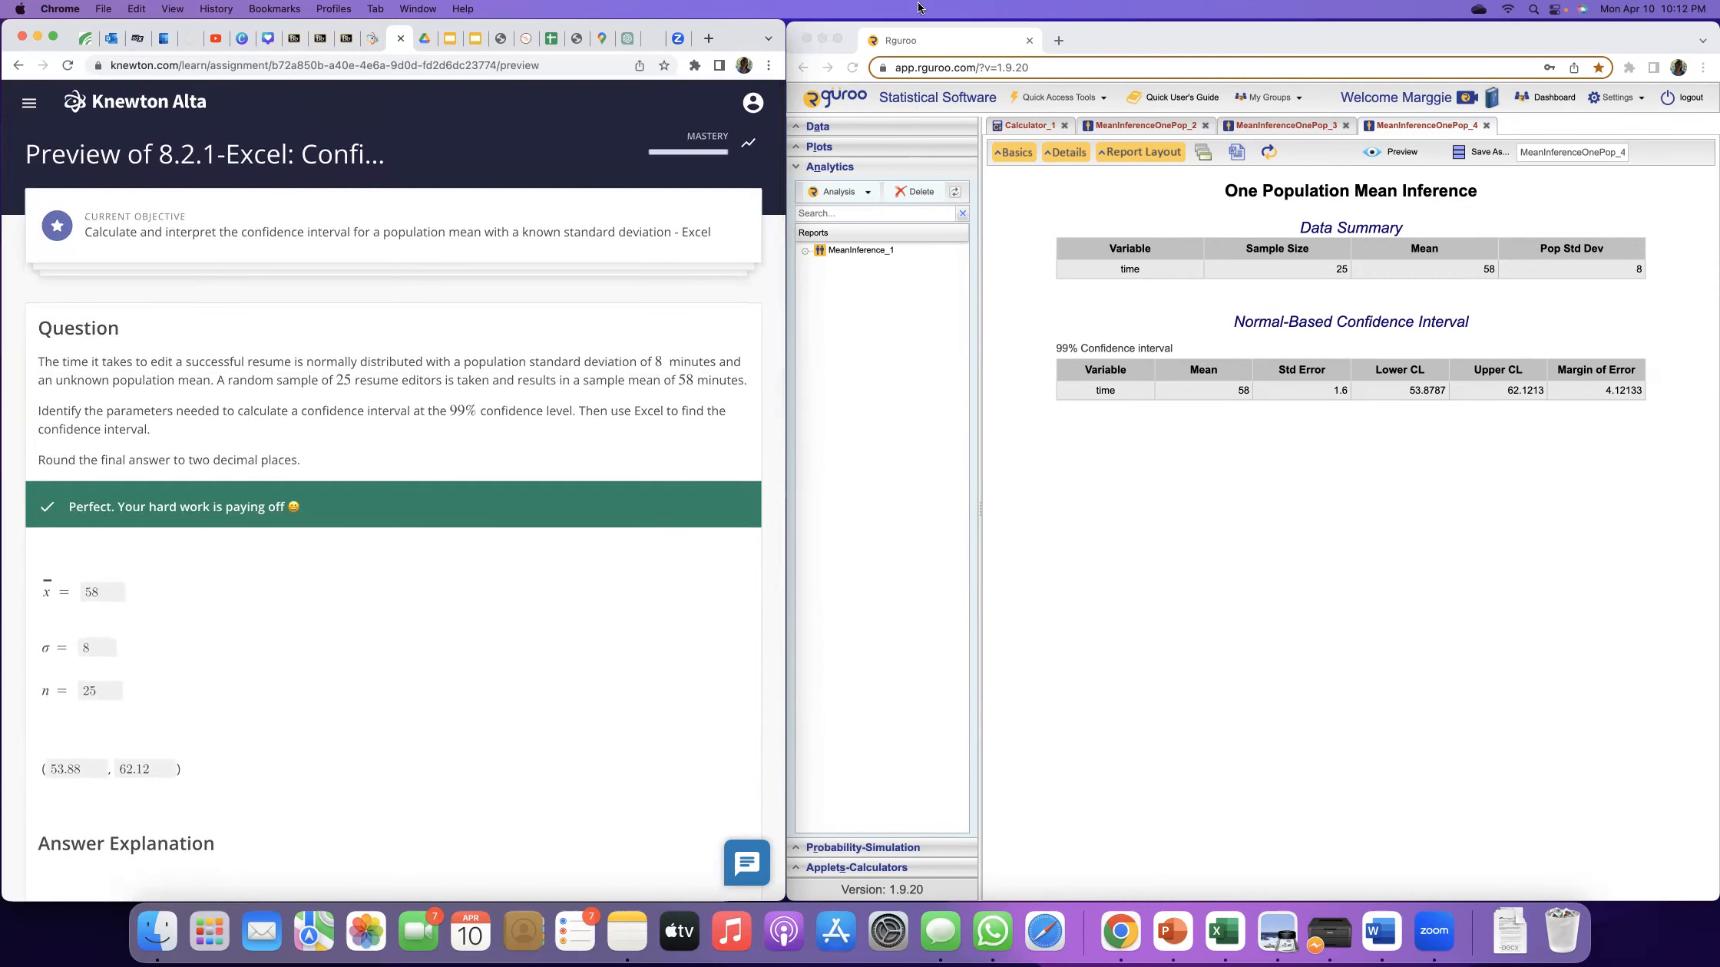